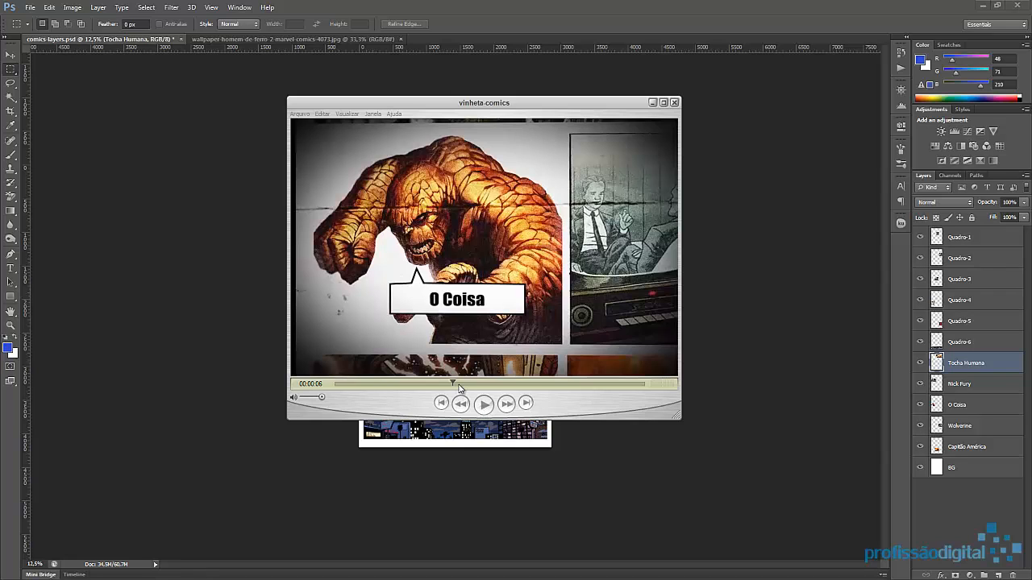
Play the finished vinheta-comics video from the beginning and close the player
drag(453, 385, 334, 386)
click(484, 404)
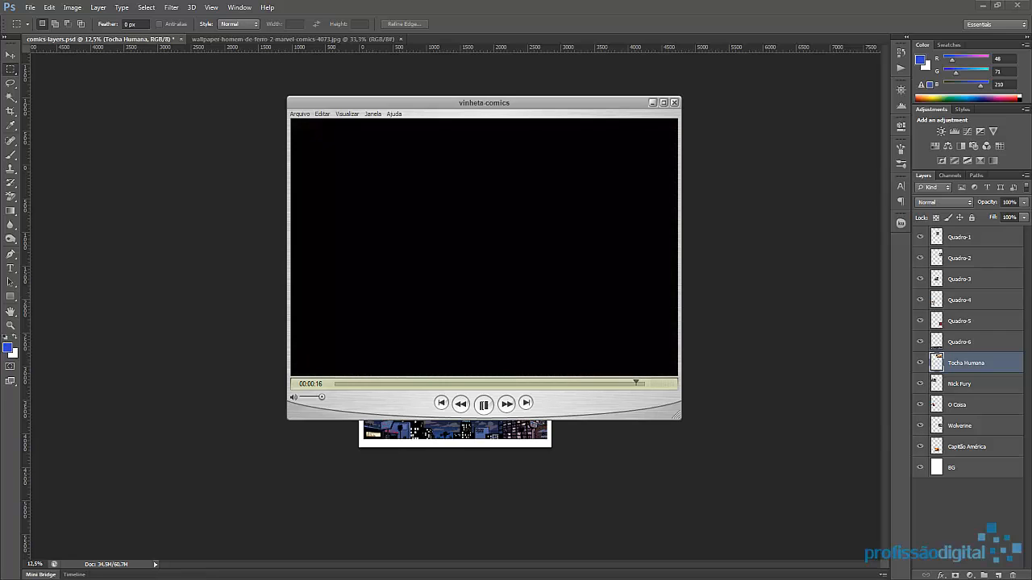
click(483, 405)
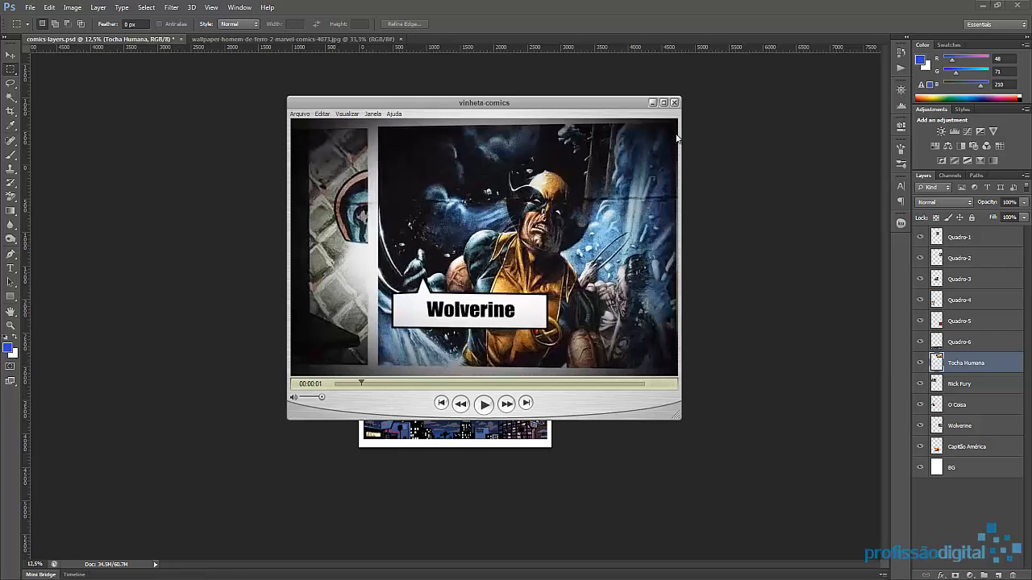
click(674, 104)
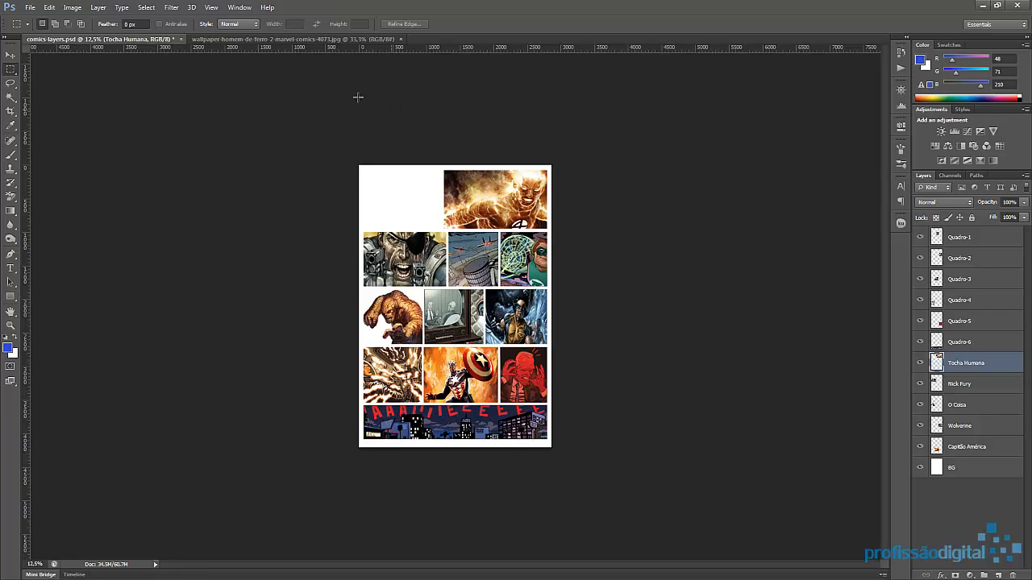
Check the comic page's pixel dimensions and resolution in the image size settings
click(72, 7)
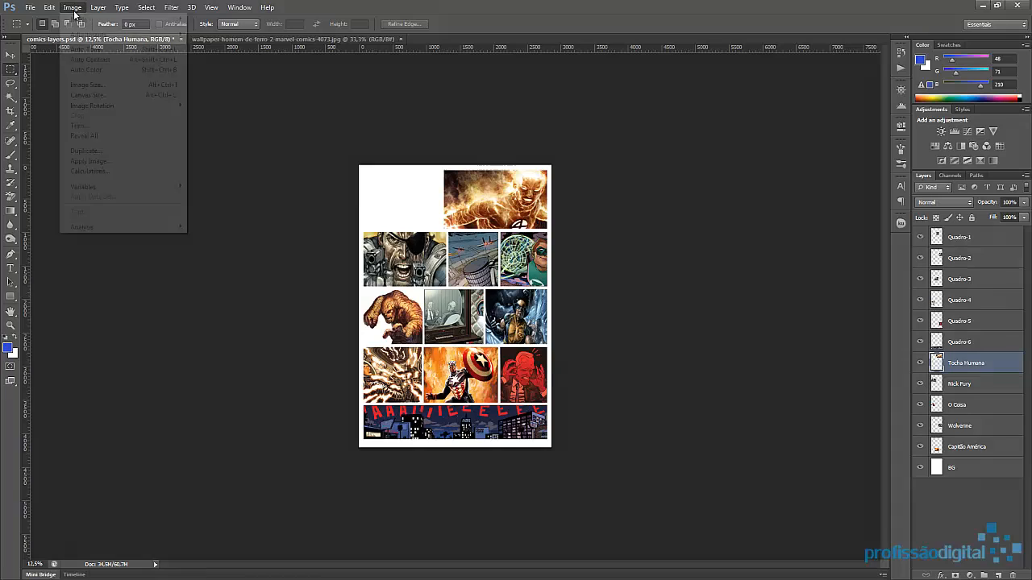
click(89, 85)
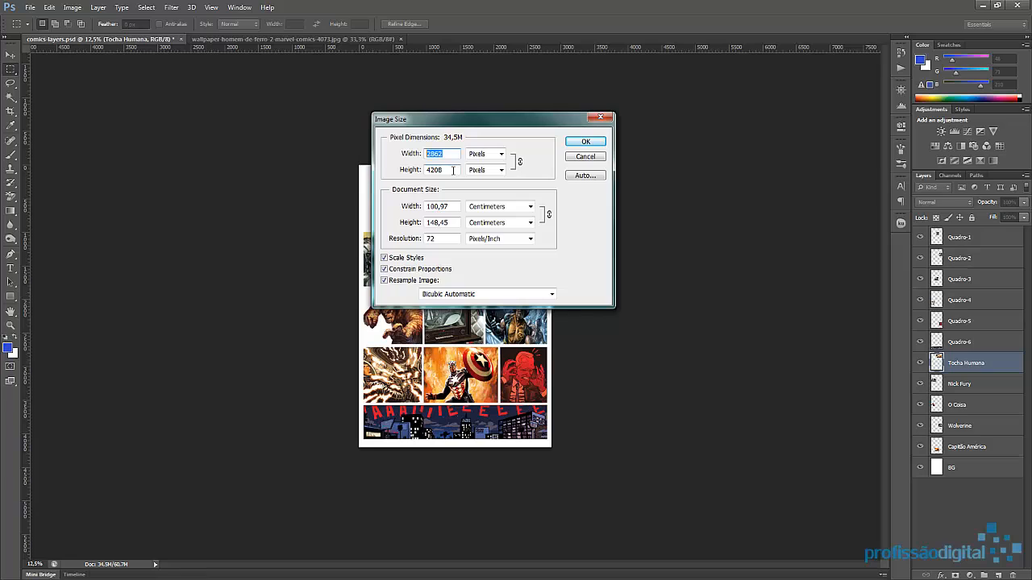
double_click(452, 171)
drag(454, 153, 413, 157)
click(412, 170)
click(418, 240)
click(586, 143)
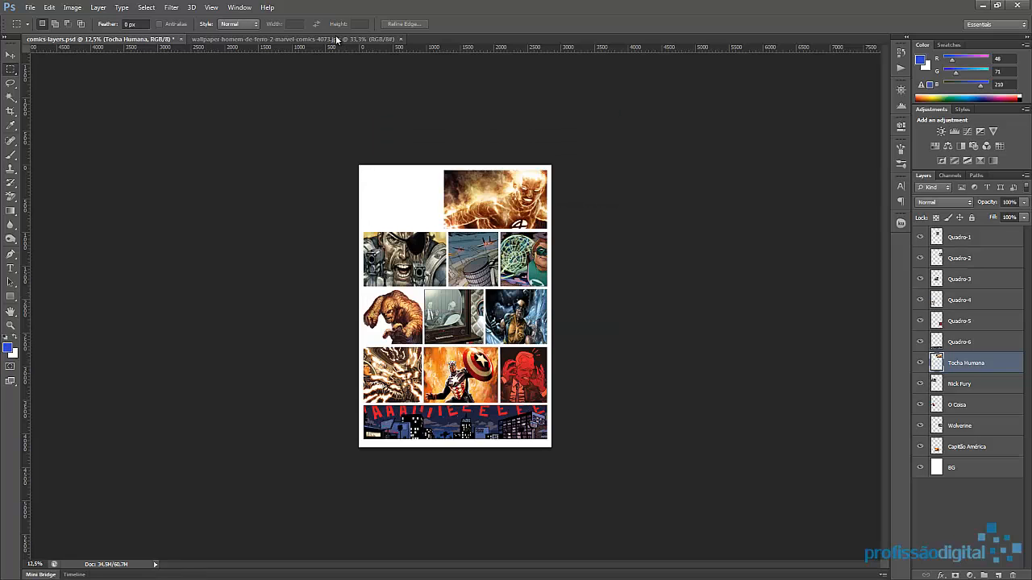
Copy the entire Iron Man wallpaper into comics-layers.psd and move it to the page's empty upper-left frame
click(337, 41)
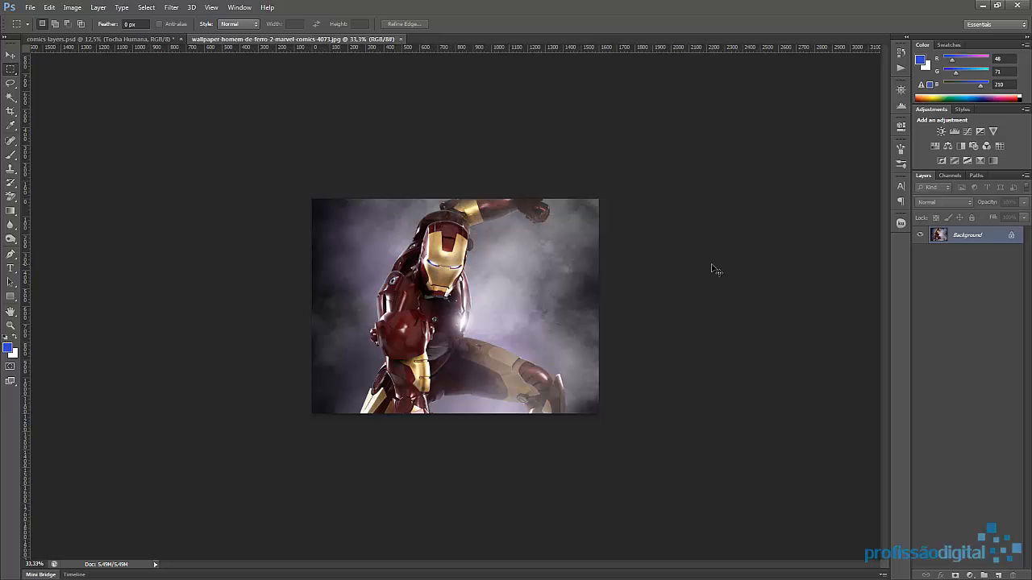
key(ctrl+a)
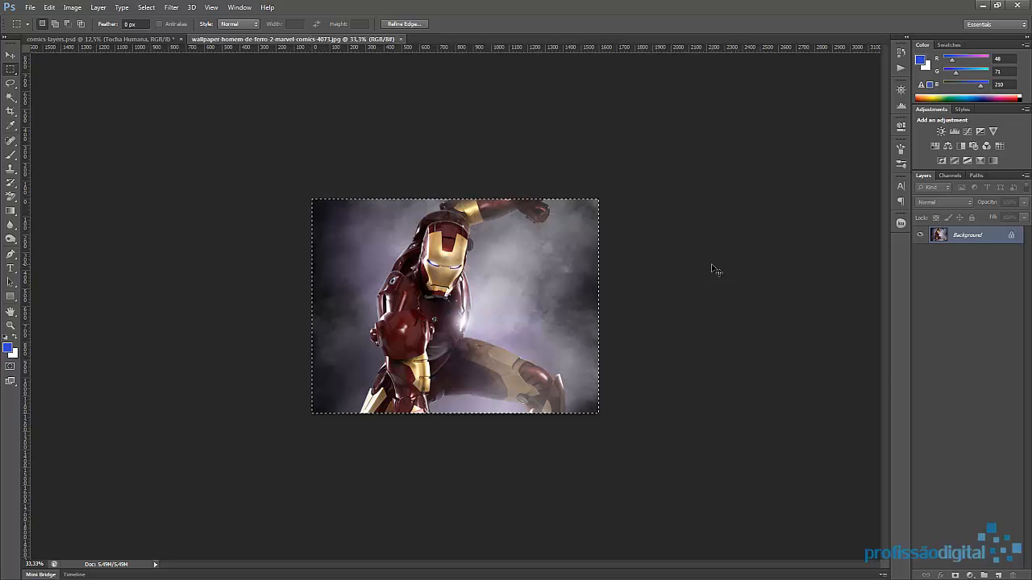
click(152, 40)
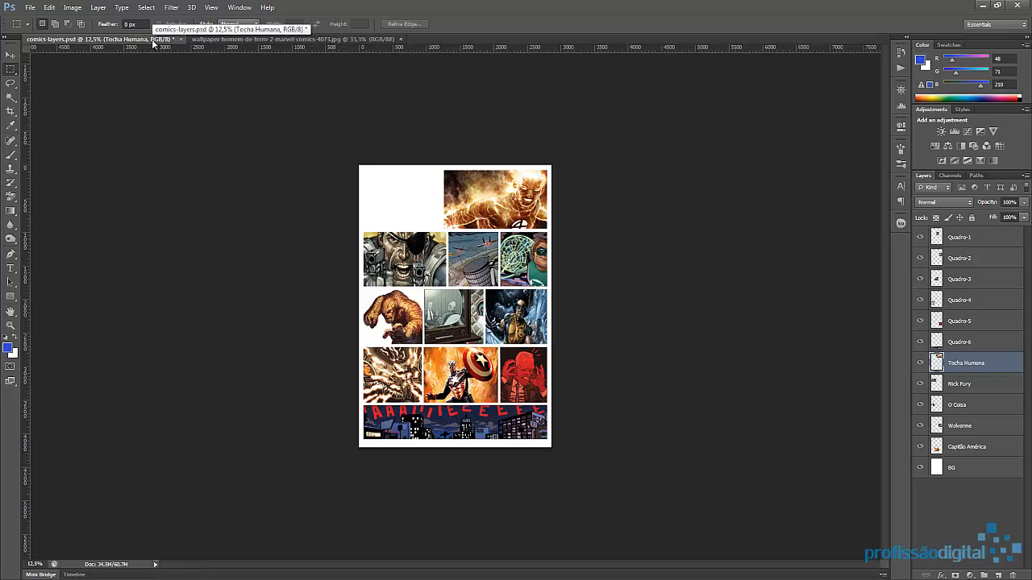
key(ctrl+v)
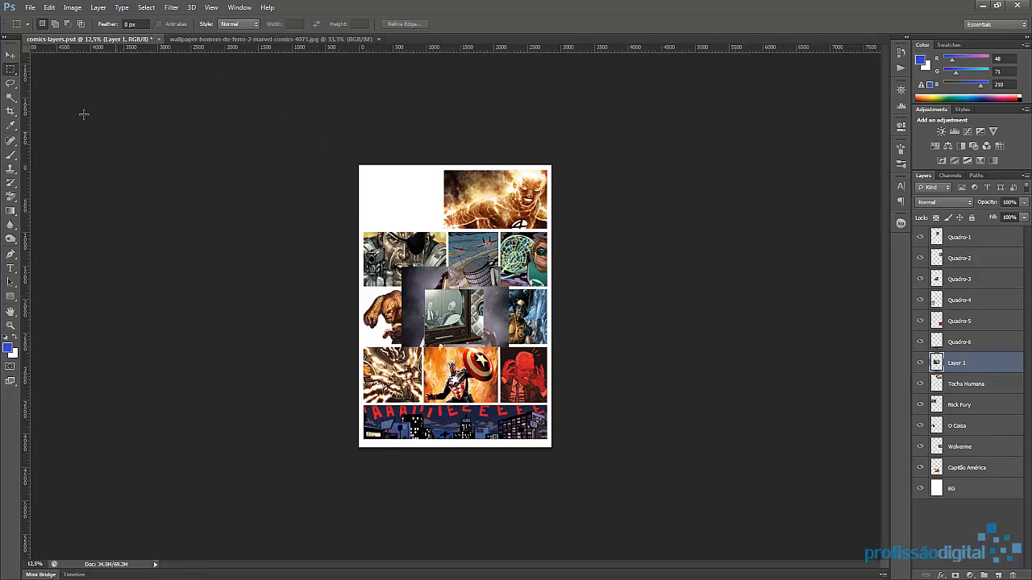
click(11, 54)
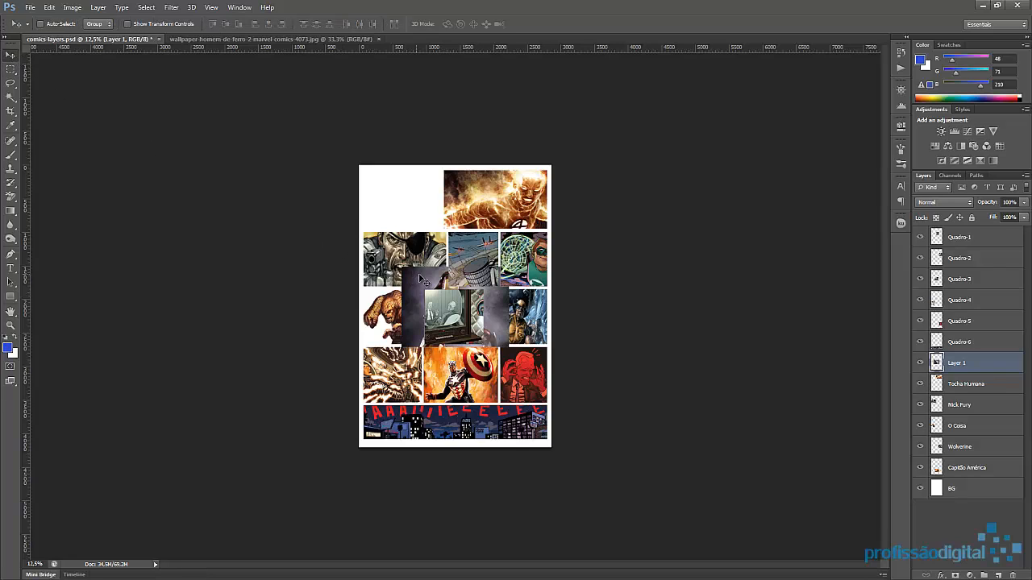
drag(420, 261, 389, 185)
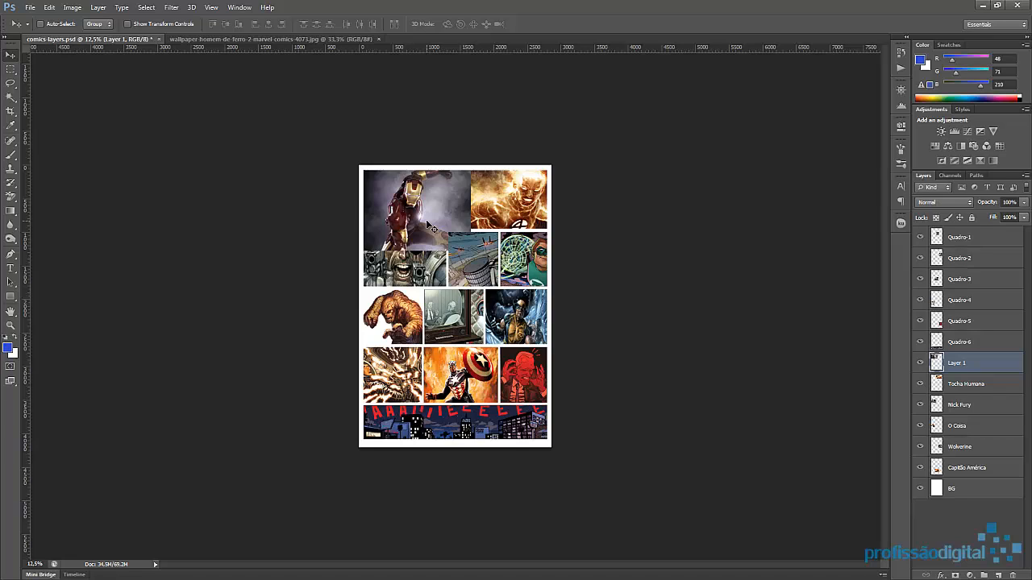
Scale the Iron Man image to about 72.6% width and 72.4% height so it fits the empty frame
key(ctrl+t)
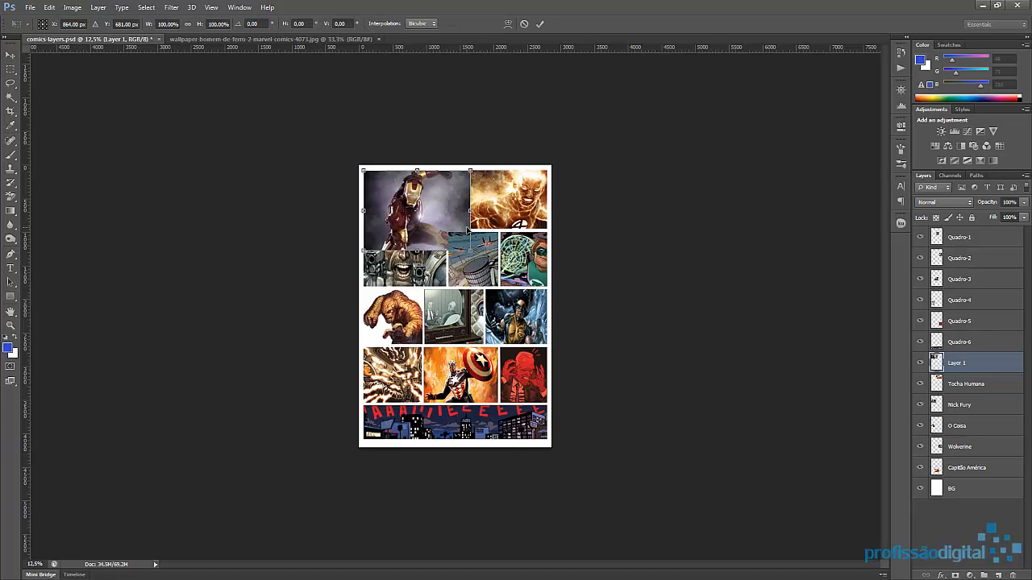
drag(470, 248, 443, 228)
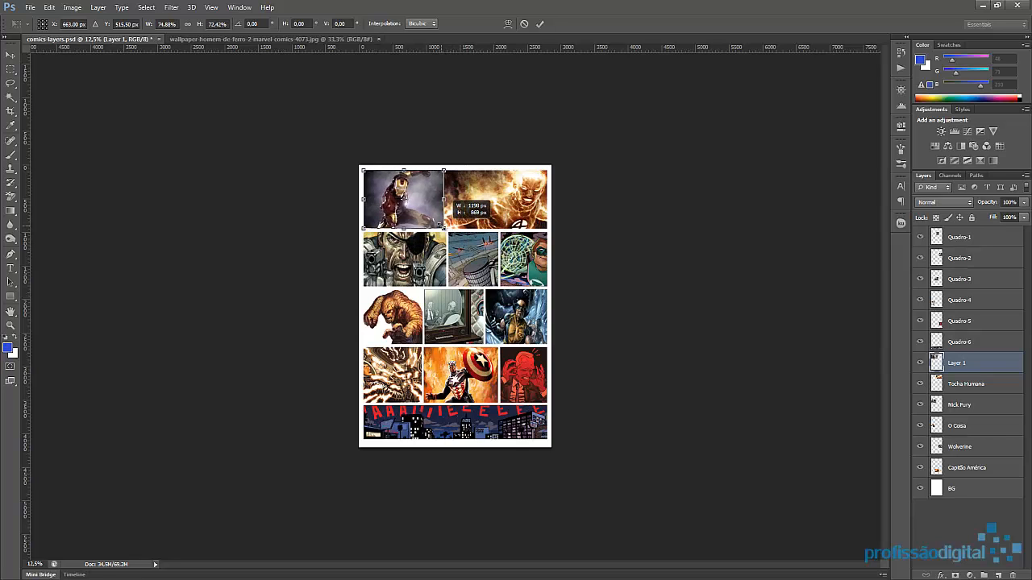
key(ctrl+0)
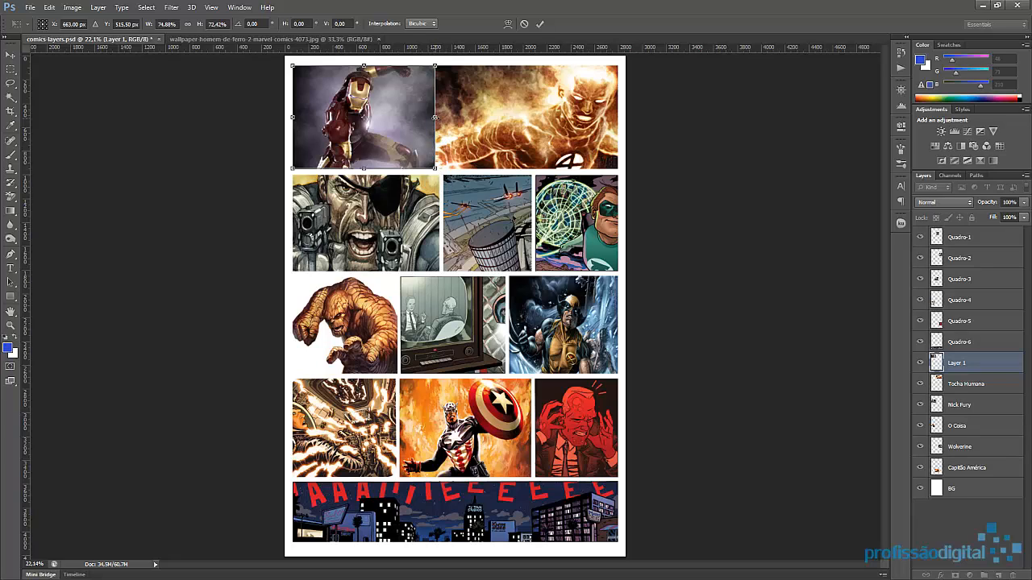
drag(434, 118, 367, 118)
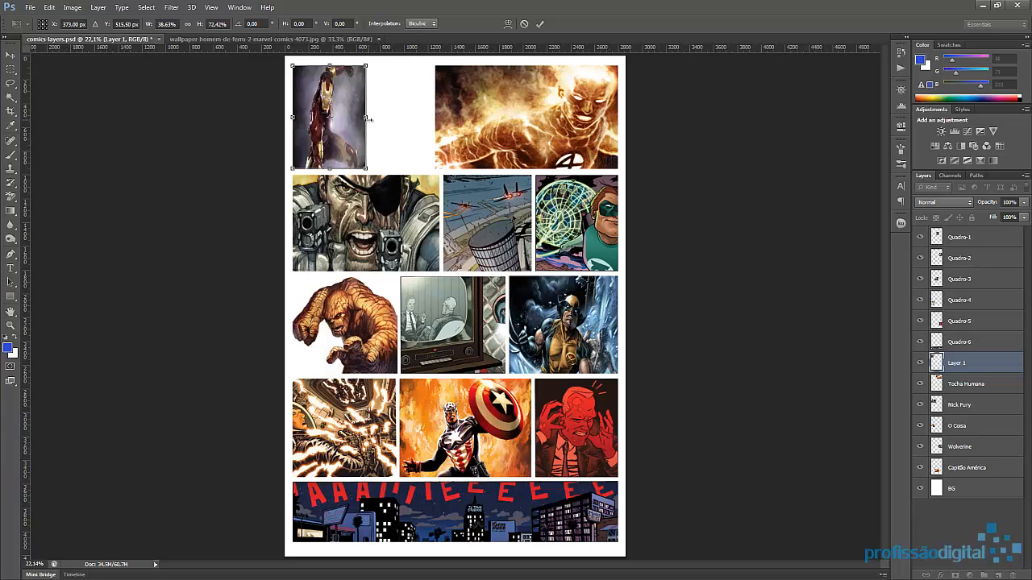
key(ctrl+z)
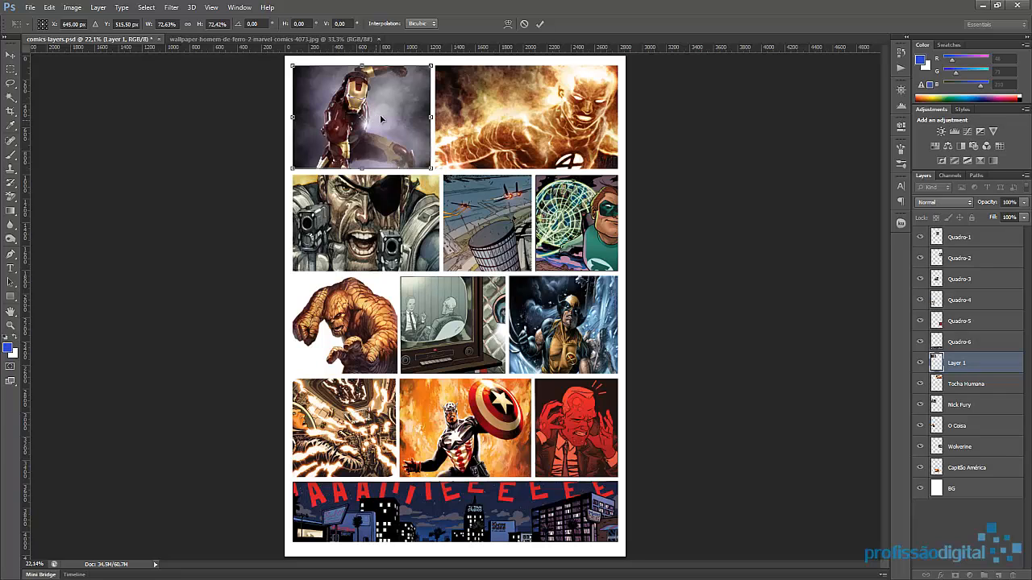
click(539, 25)
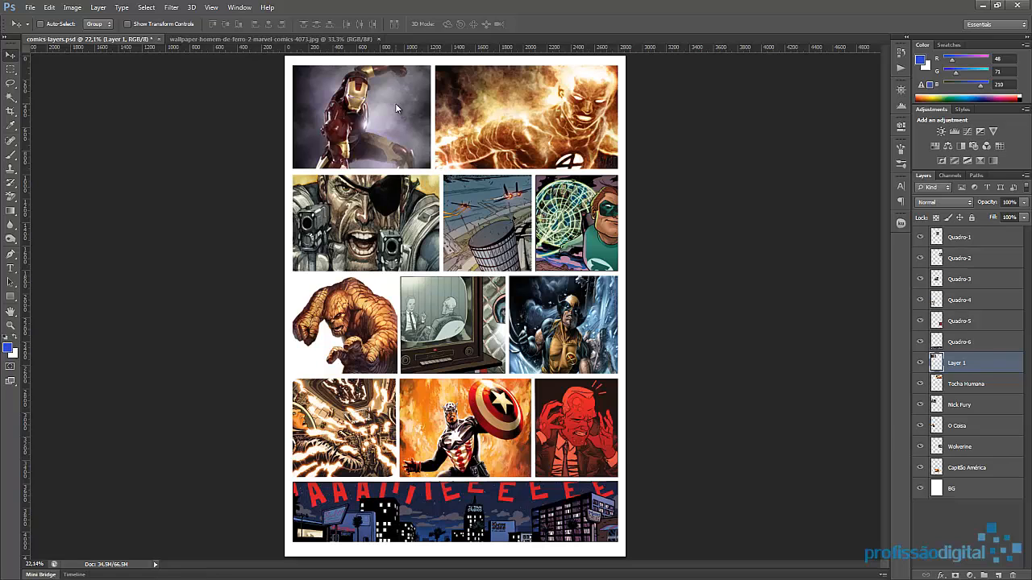
Save the page as a layered Photoshop file, overwriting comics-layers in the Vinheta-comics folder
key(ctrl+shift+s)
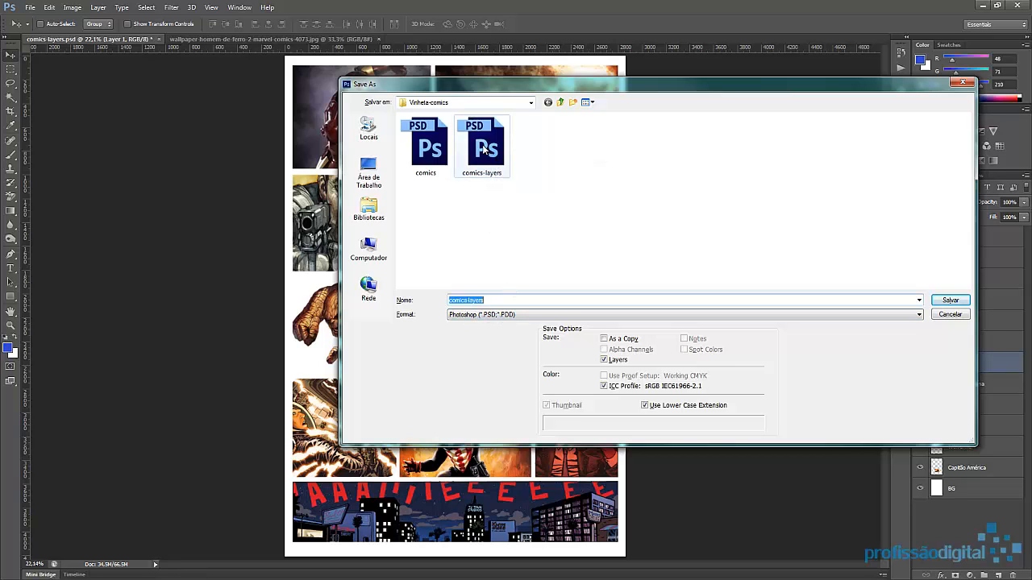
click(484, 147)
click(951, 300)
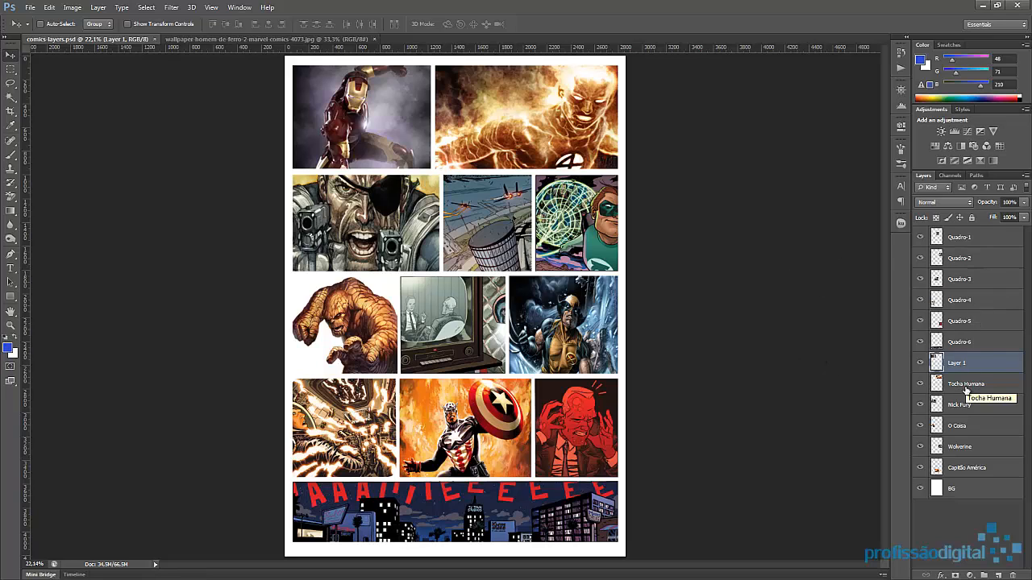
Rename the Iron Man image's layer to "Homem de Ferro" and save the document
double_click(957, 363)
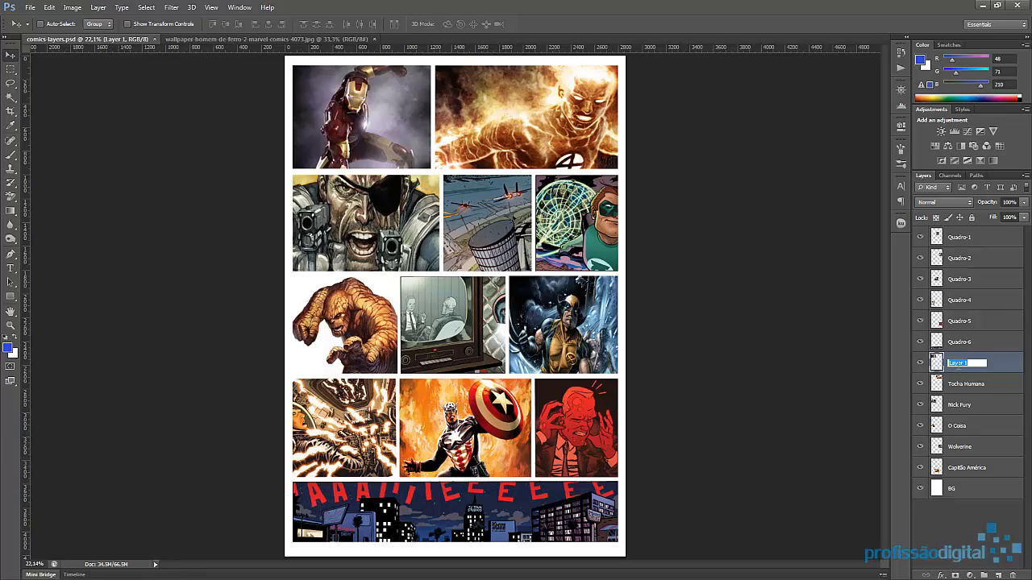
text(Homem de Ferro)
key(Return)
key(ctrl+s)
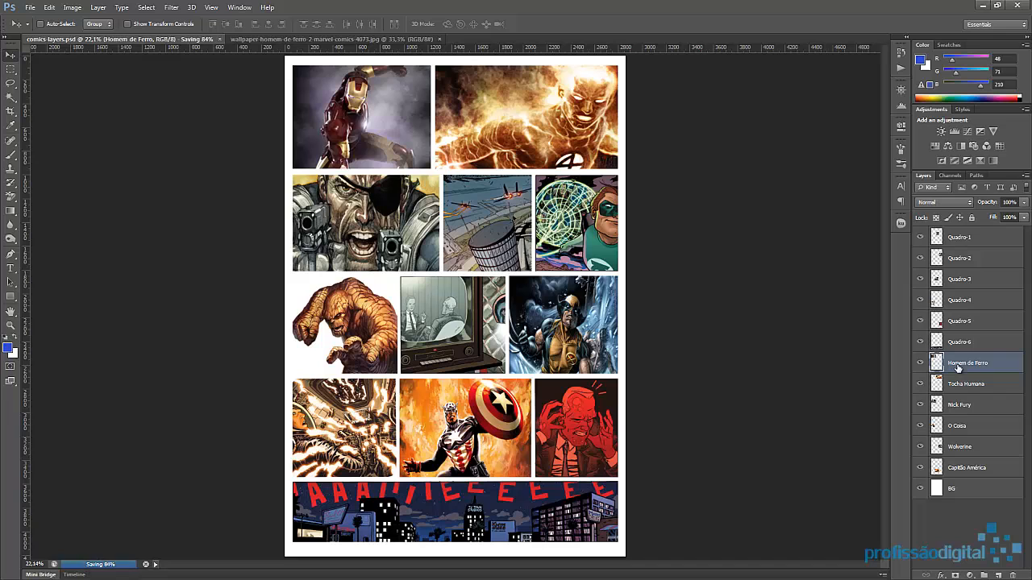
Switch to After Effects and create a composition named "Vinheta-Comics" with the NTSC DV preset and a duration of 0;00;20;00
click(981, 7)
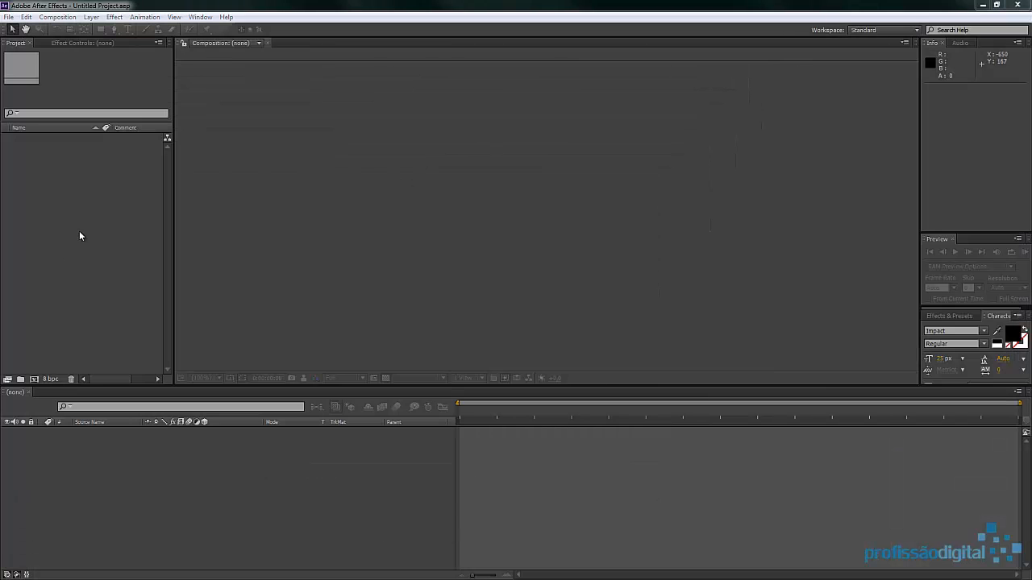
click(55, 194)
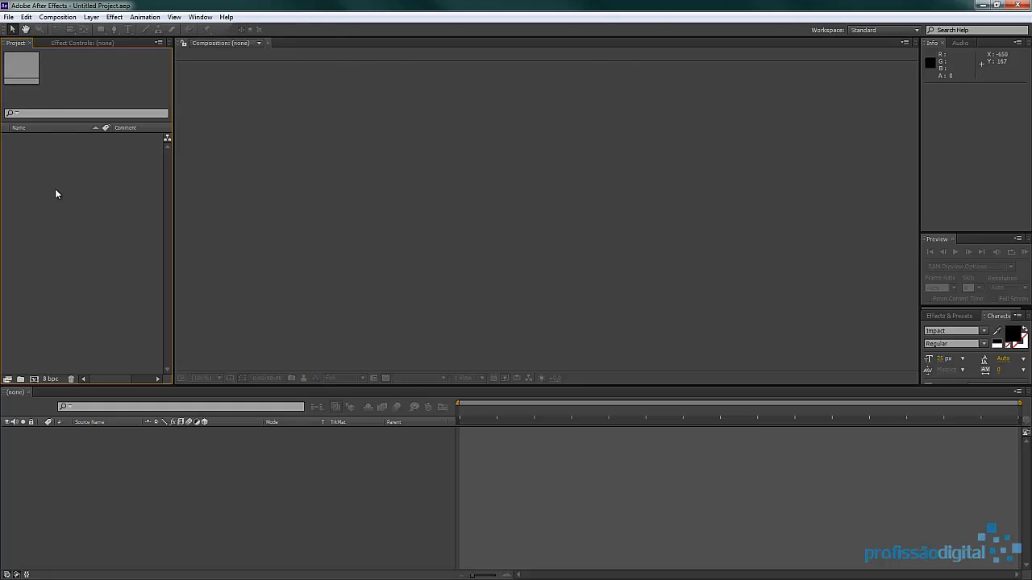
click(57, 17)
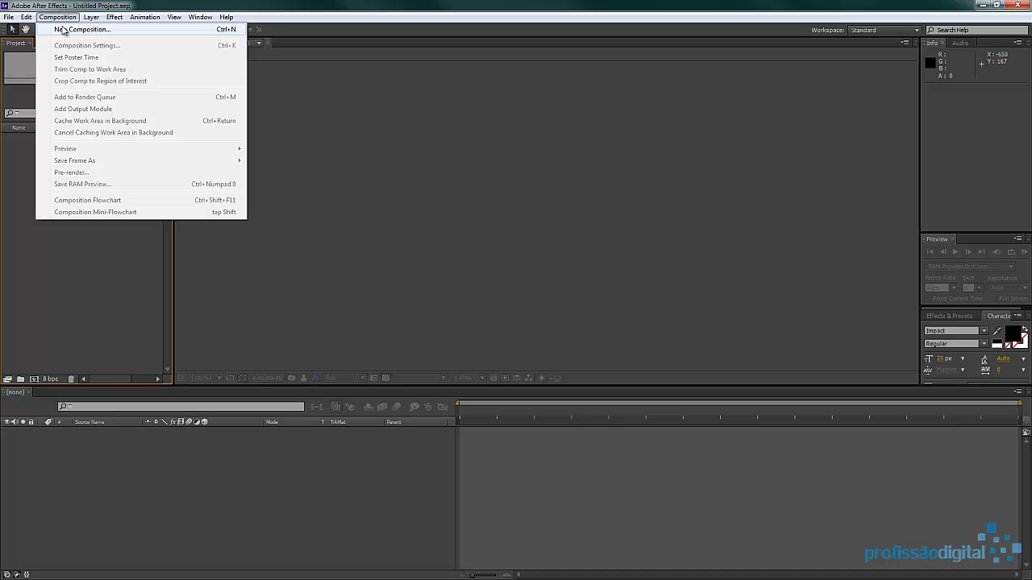
click(103, 31)
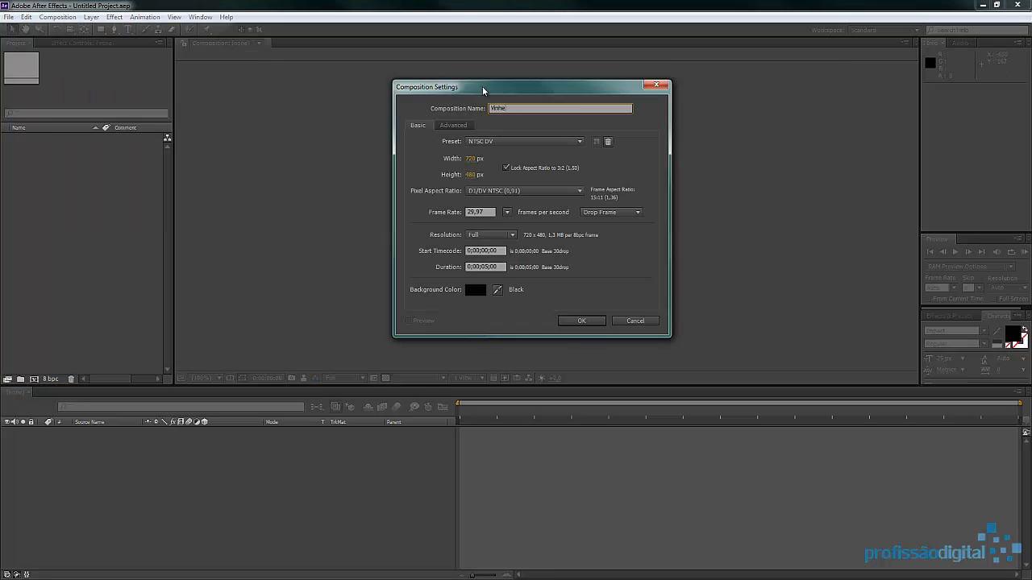
text(Vinheta-Comics)
click(516, 142)
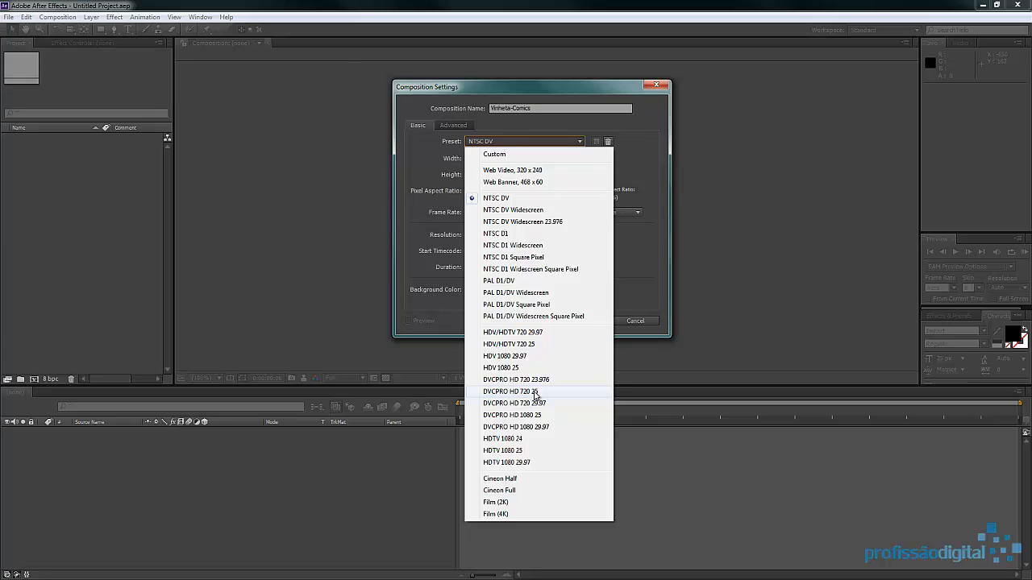
click(497, 197)
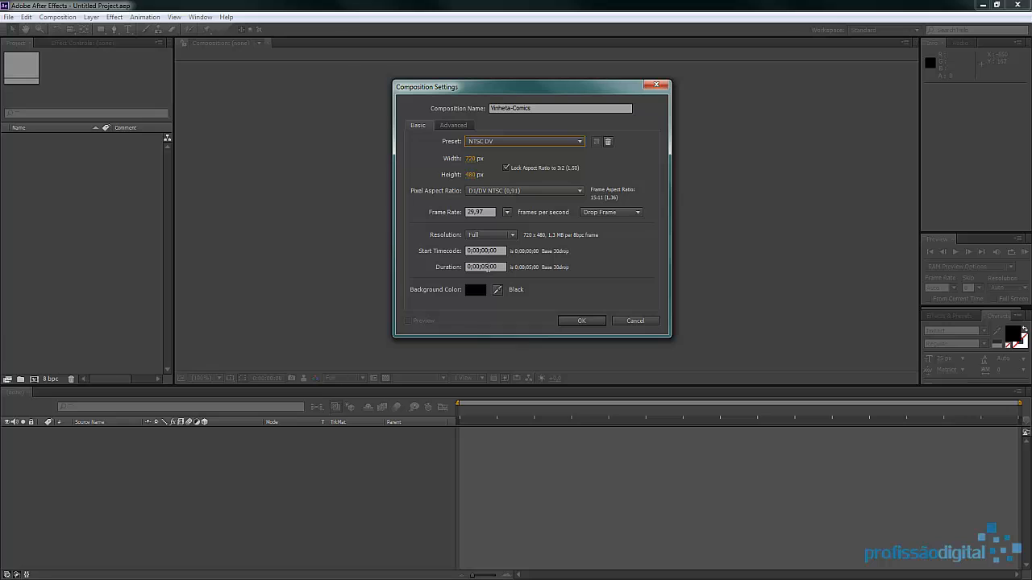
double_click(483, 267)
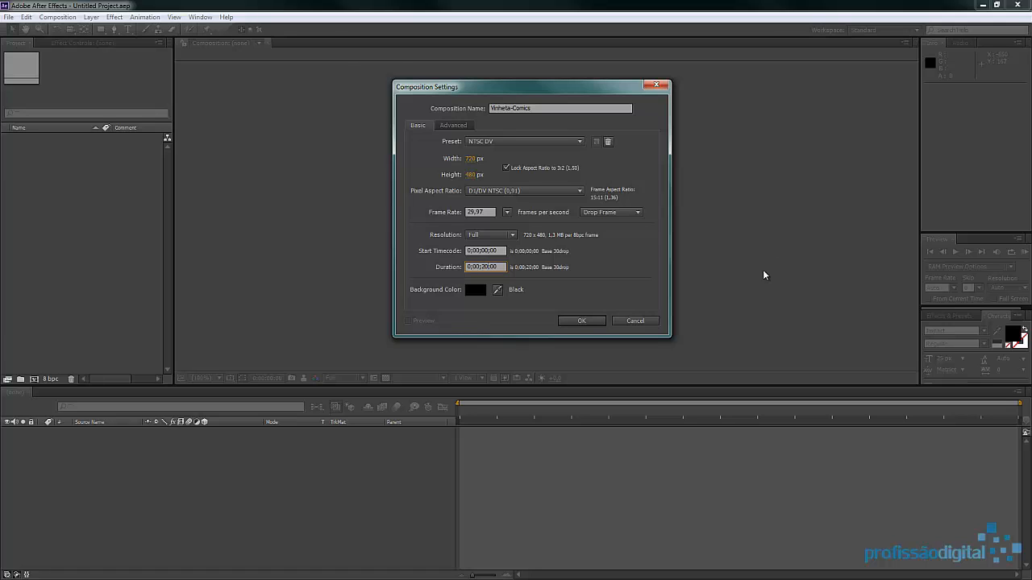
click(582, 322)
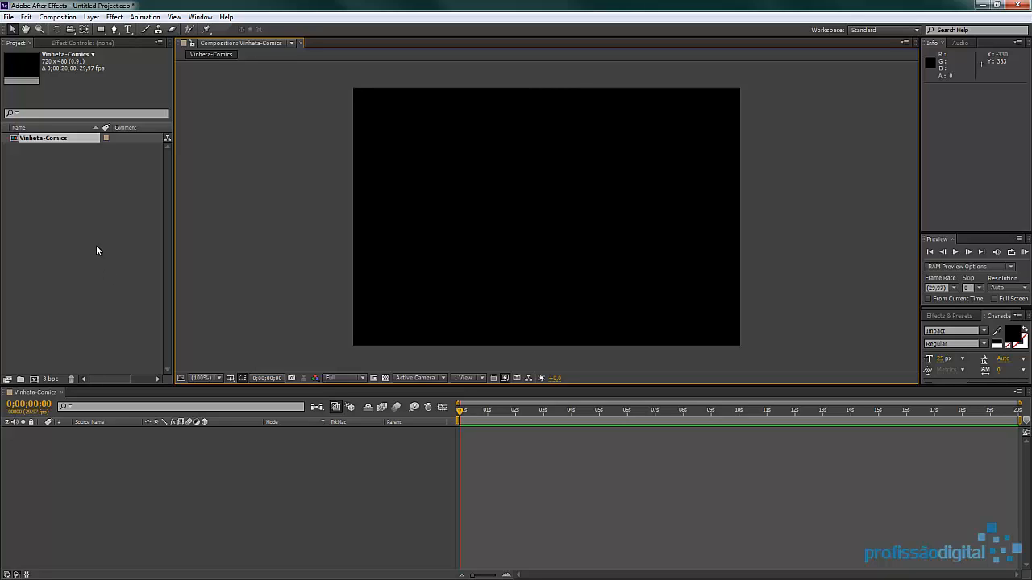
Import the comics-layers Photoshop file as a composition with editable layer styles
click(9, 17)
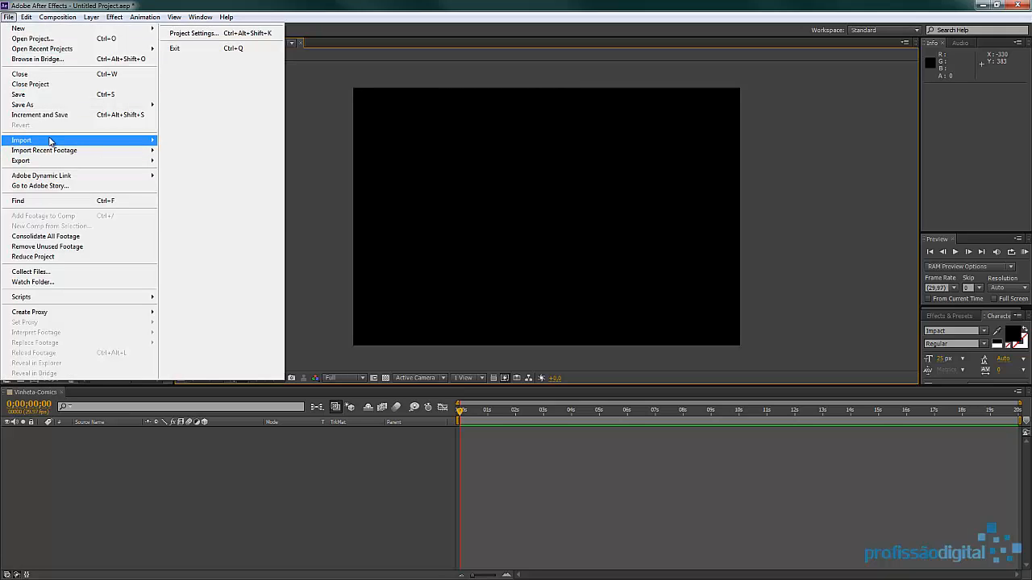
mouse_move(91, 142)
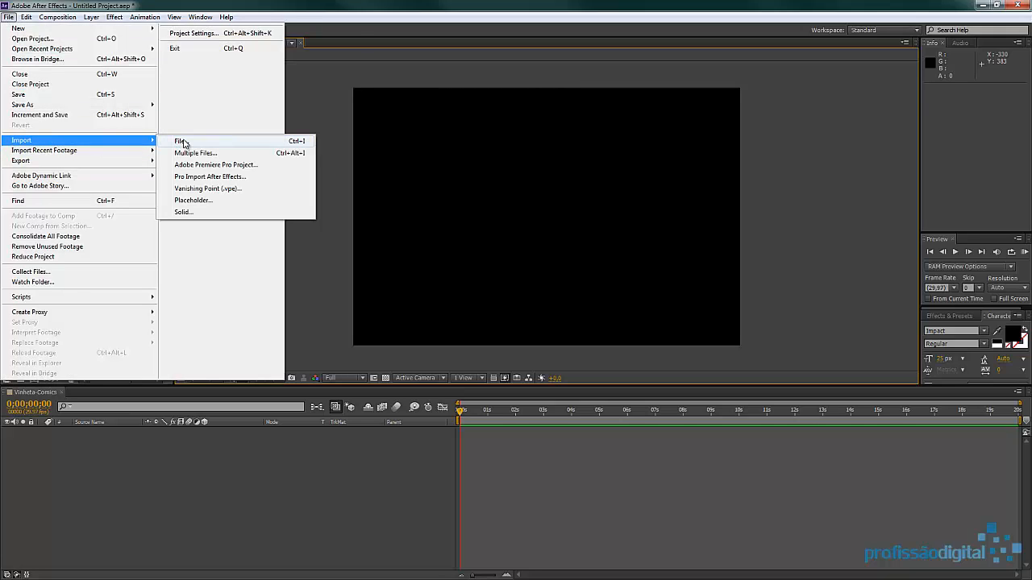
click(181, 142)
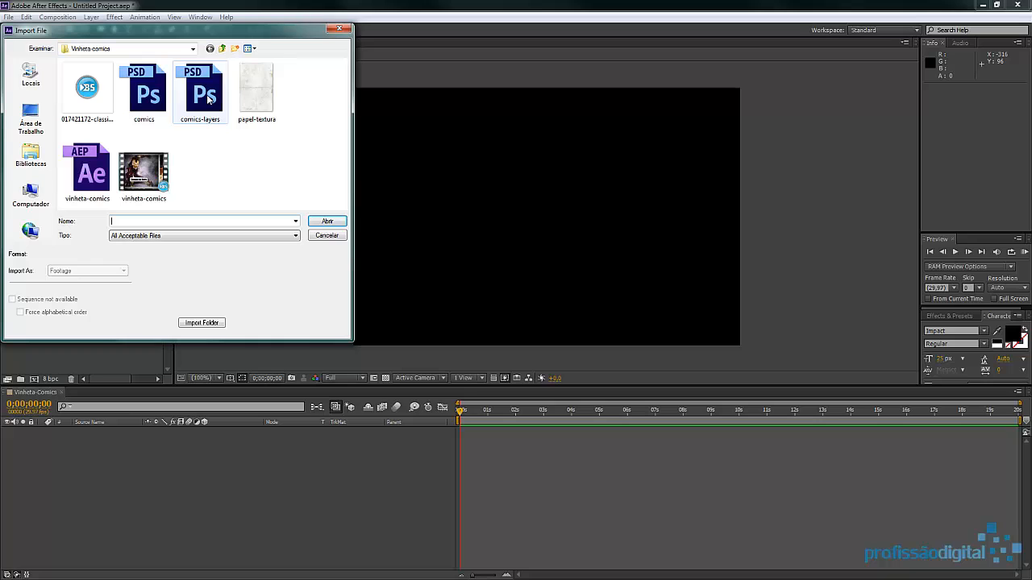
click(208, 98)
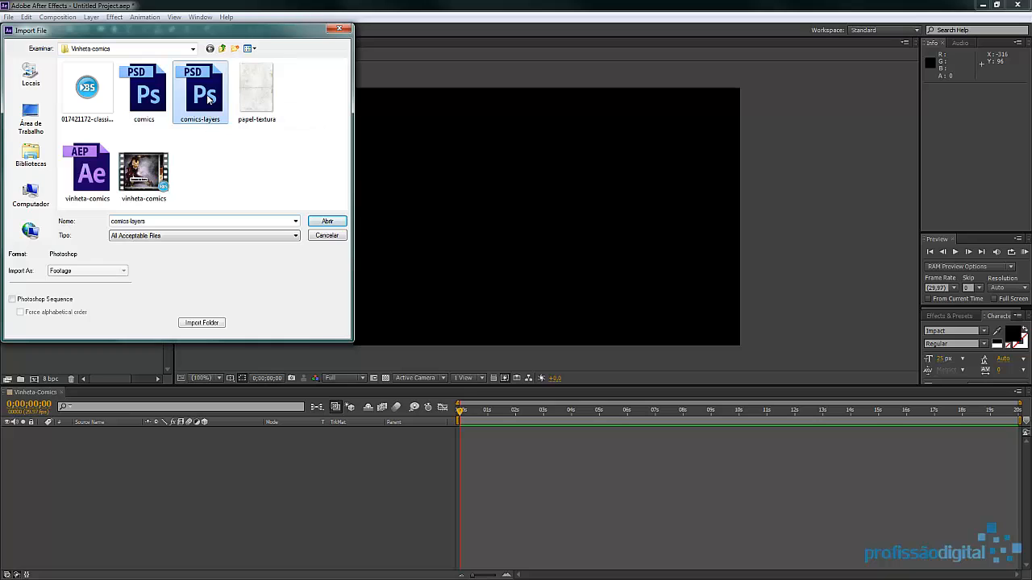
click(320, 222)
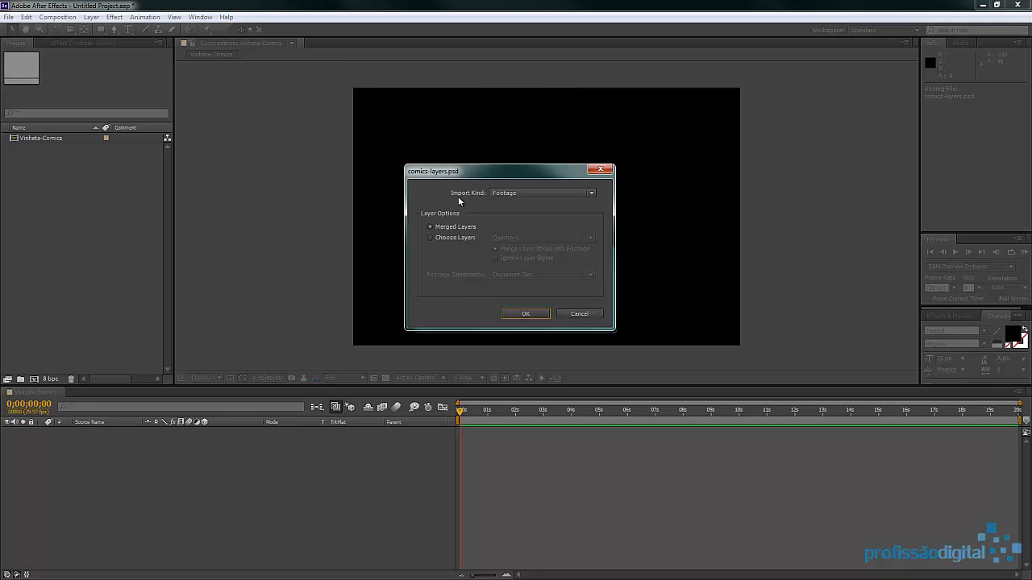
click(545, 198)
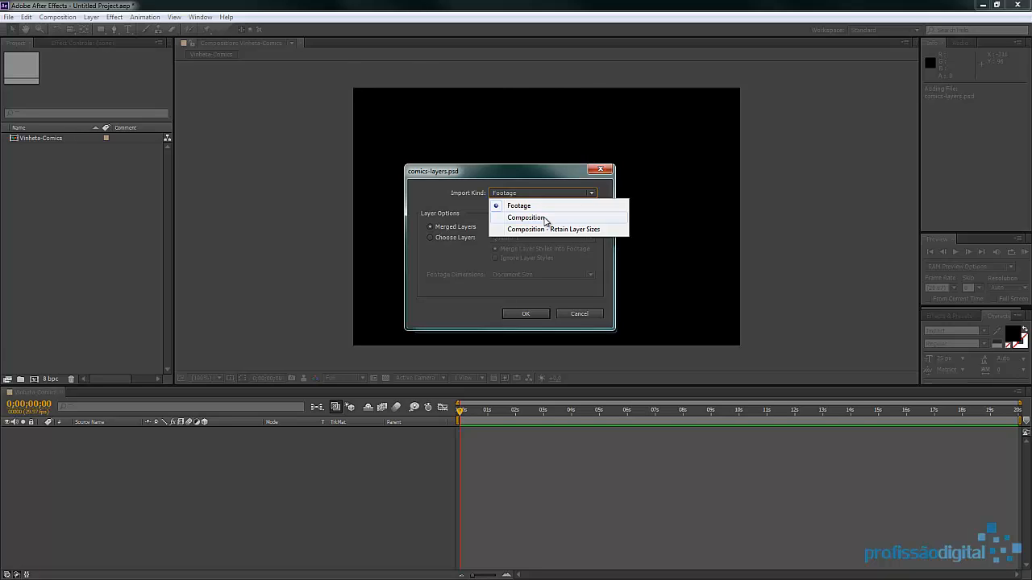
click(544, 222)
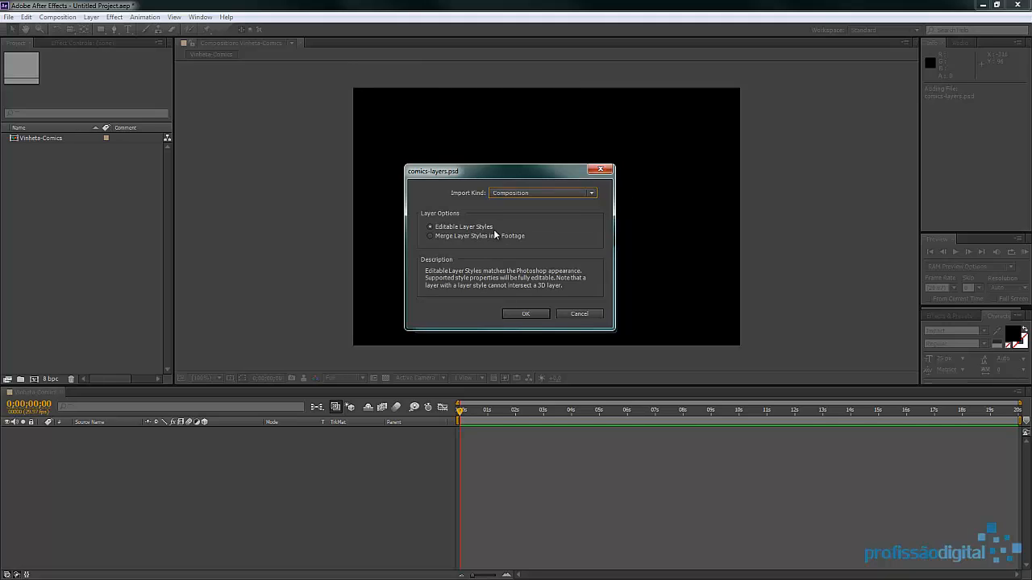
click(526, 315)
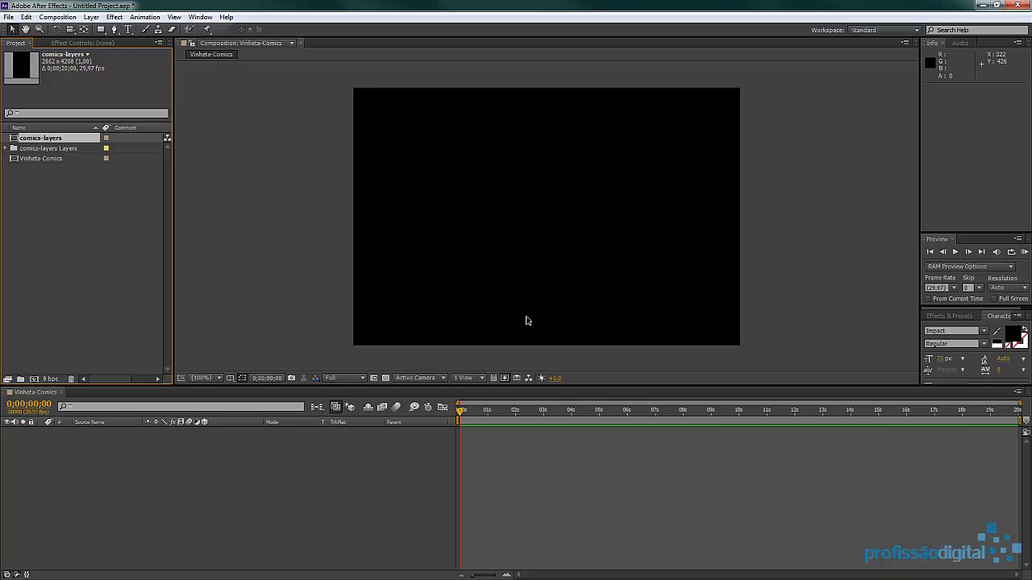
Check the imported layers in the comics-layers Layers folder and add the comics-layers composition to the Vinheta-Comics timeline
click(7, 149)
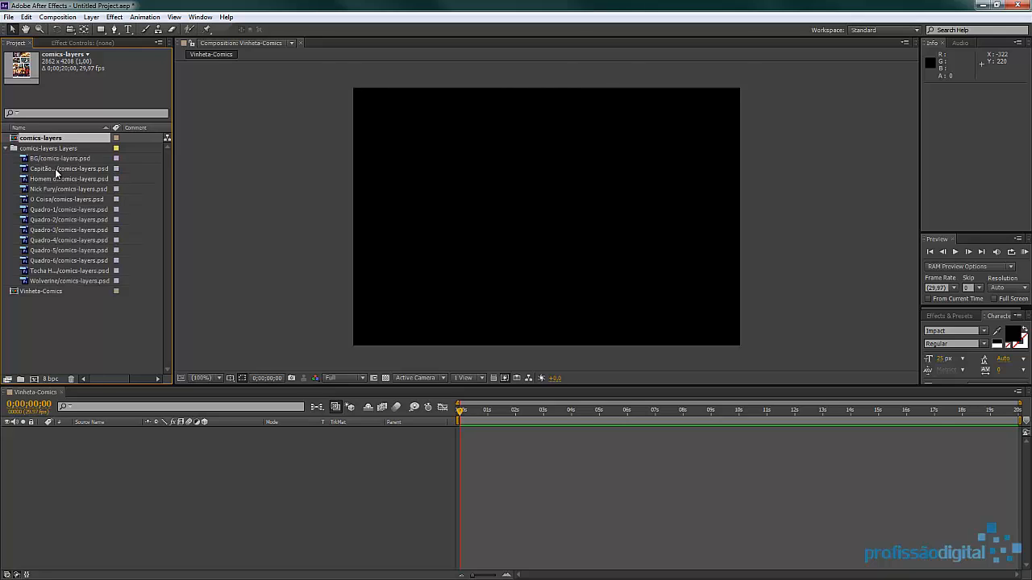
click(8, 149)
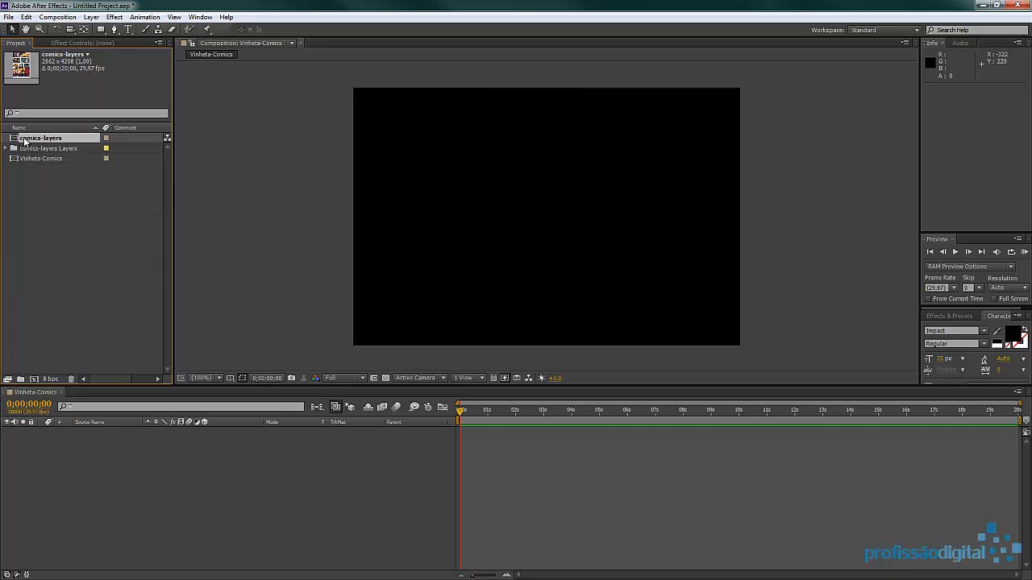
drag(19, 142, 117, 450)
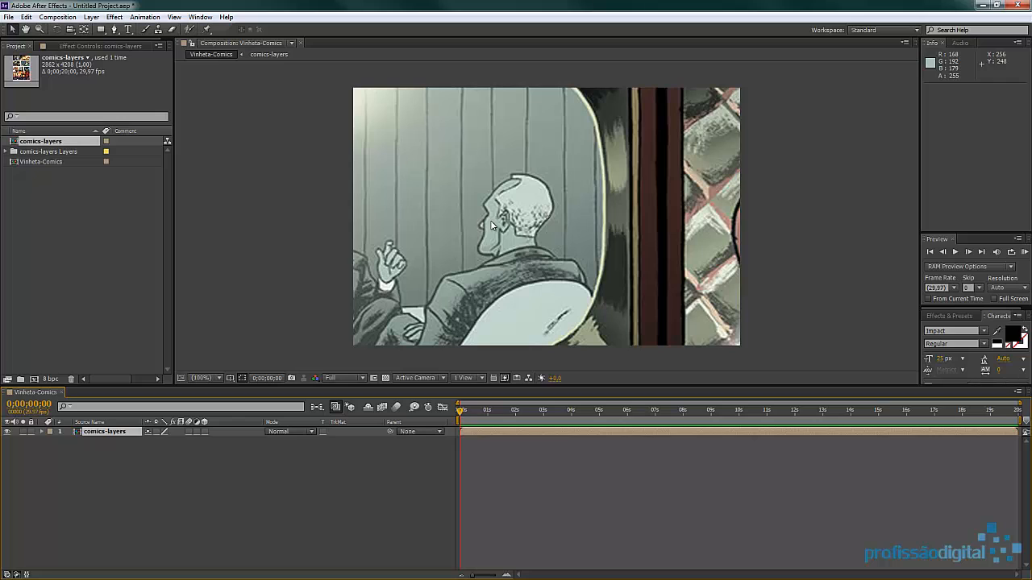
Add a two-node camera with the 50mm preset to the Vinheta-Comics composition
click(90, 17)
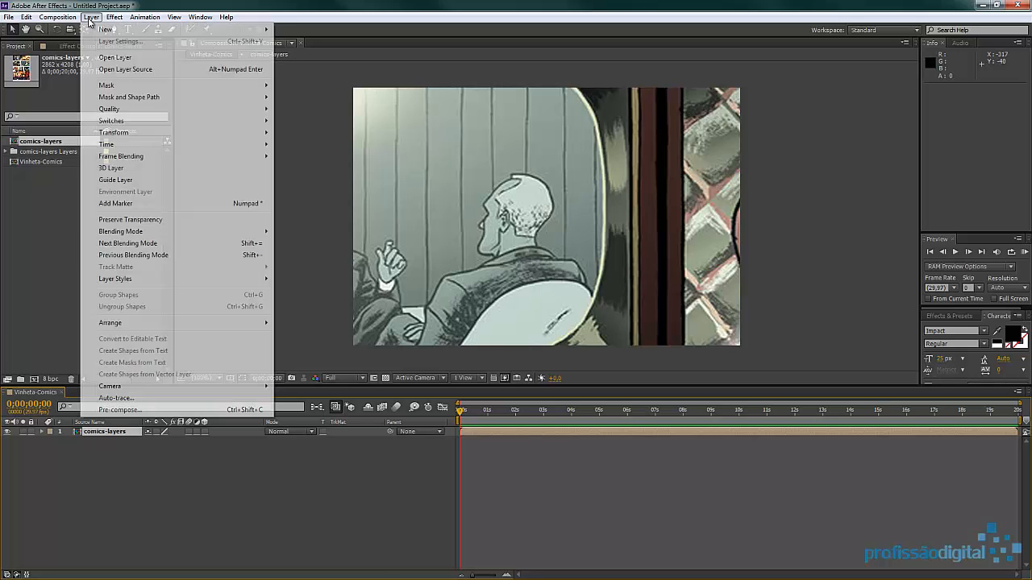
mouse_move(103, 31)
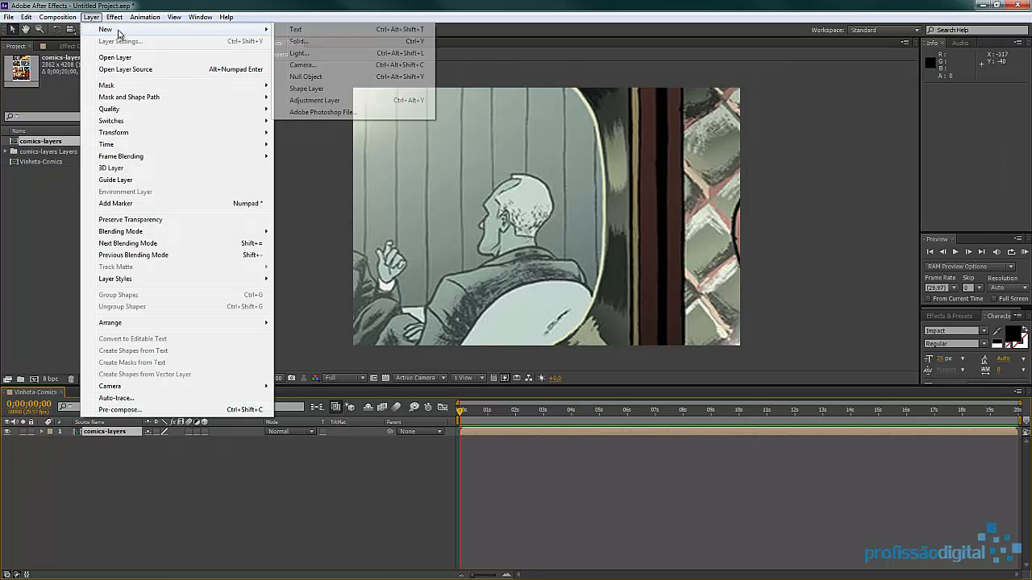
click(346, 65)
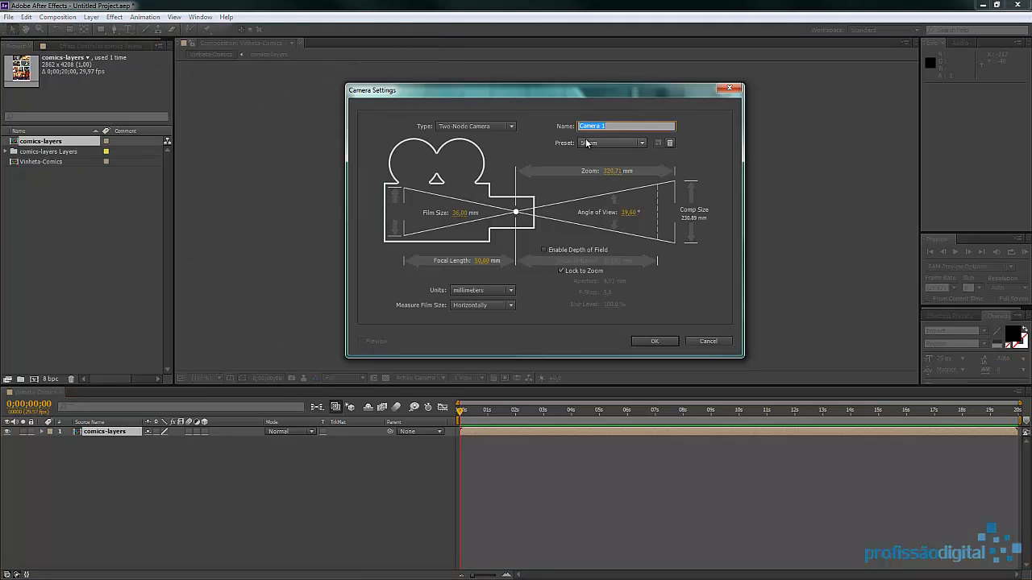
click(635, 145)
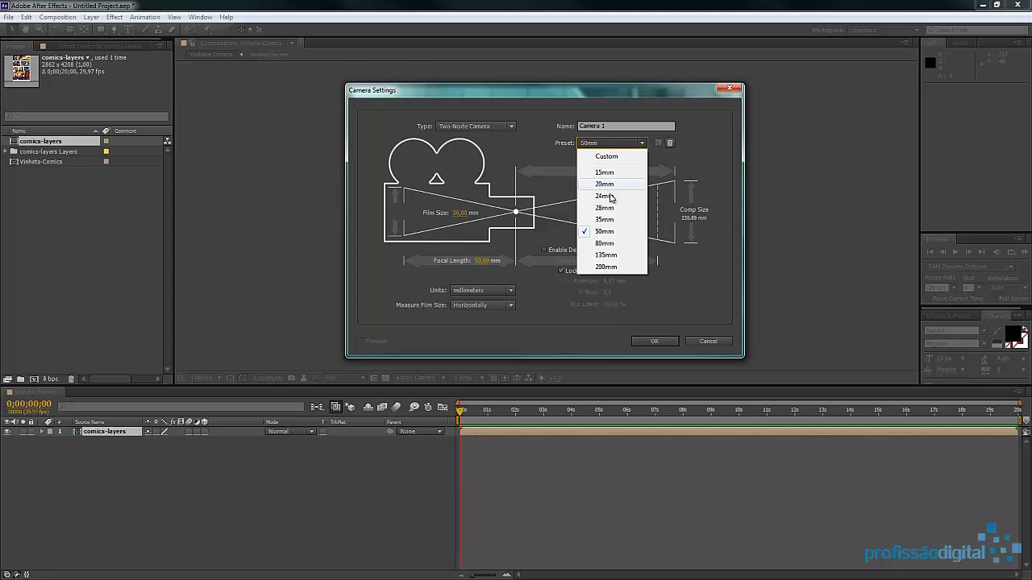
click(611, 232)
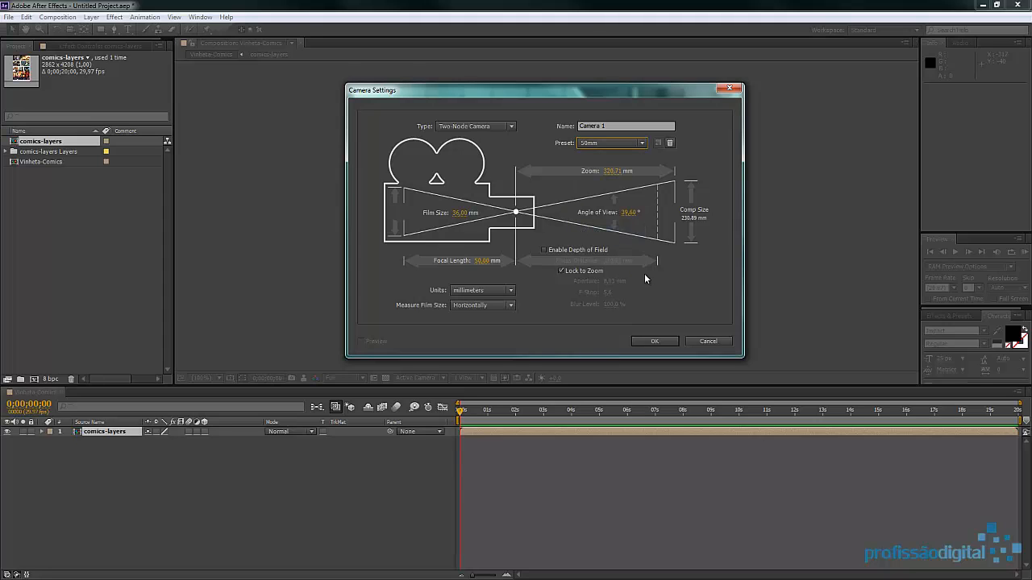
click(655, 340)
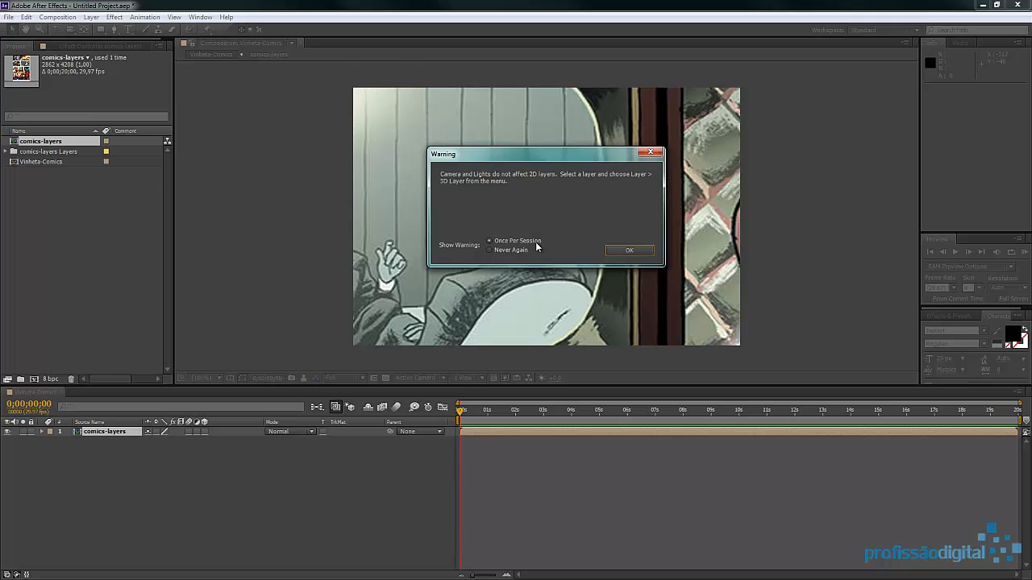
click(632, 250)
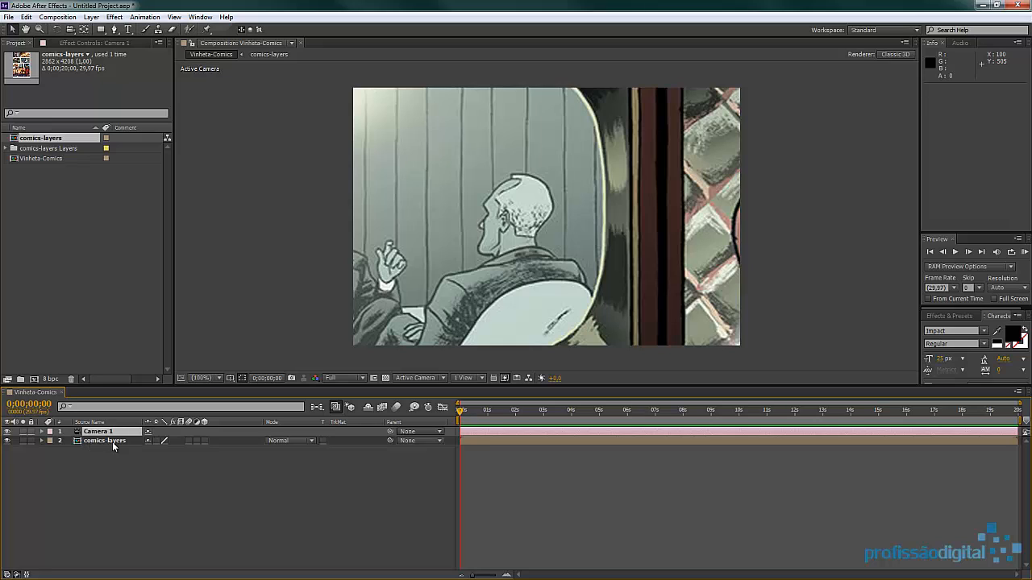
Make the comics-layers layer 3D and create an orbit null for the camera
click(116, 442)
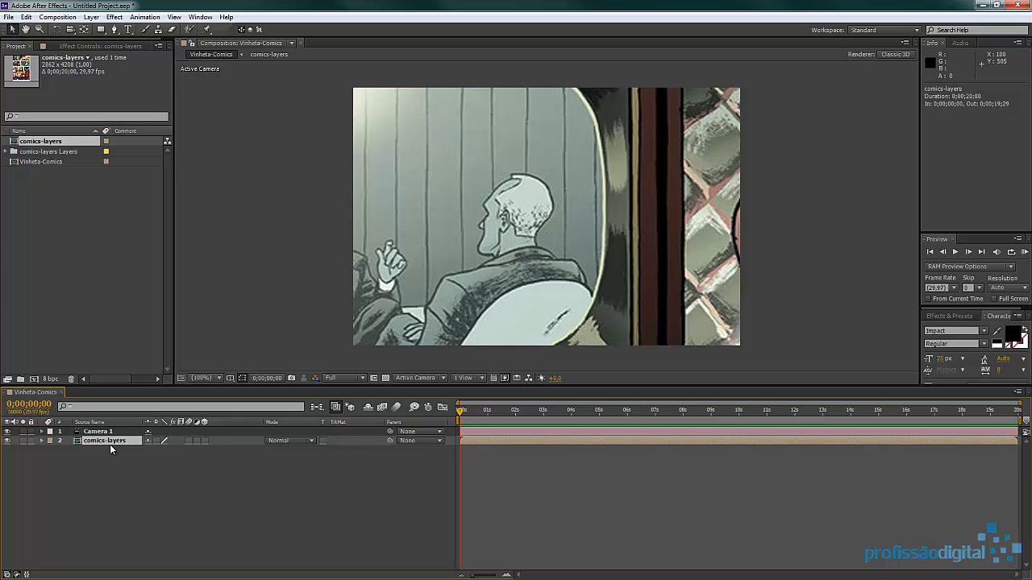
click(205, 441)
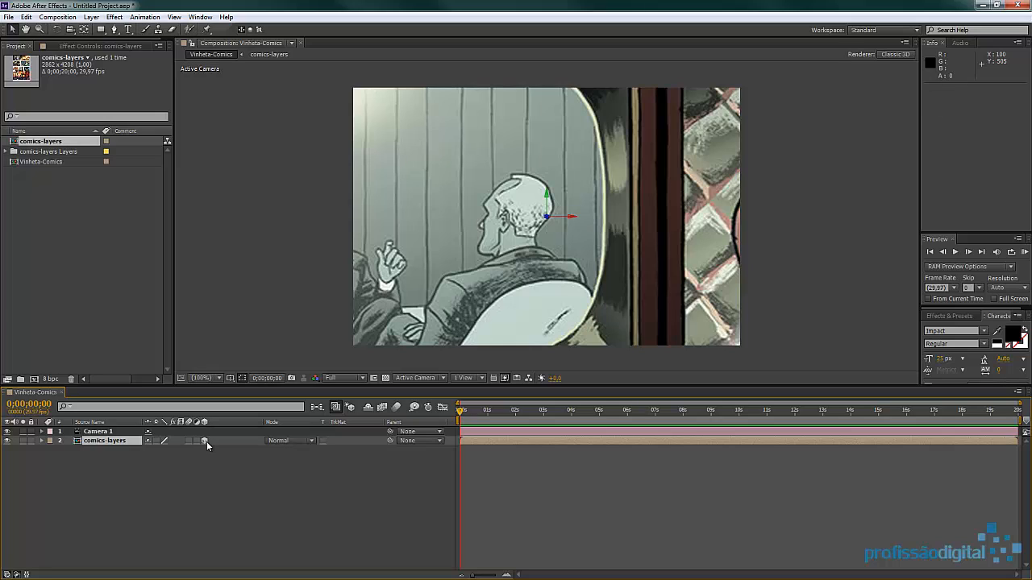
click(103, 433)
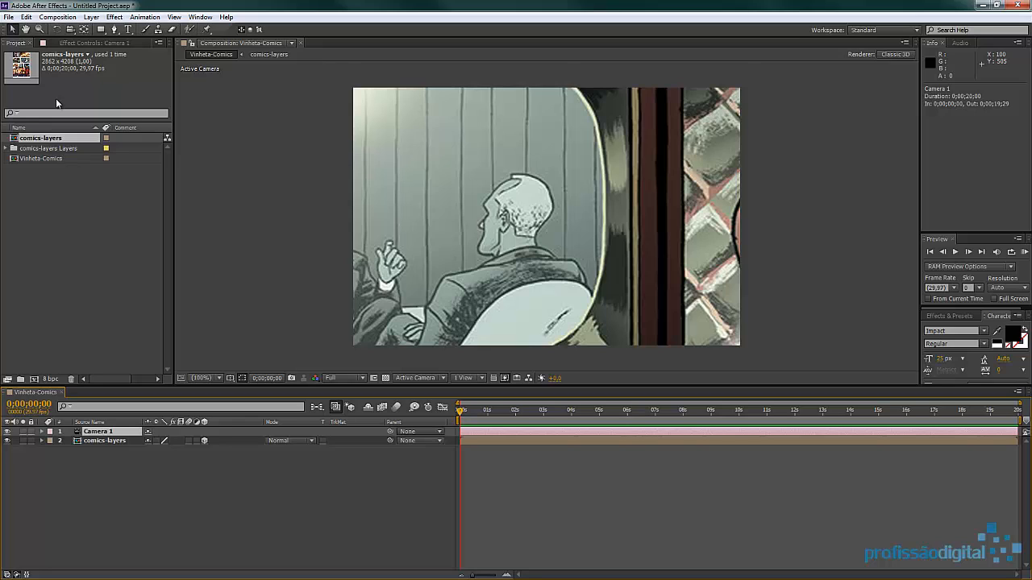
click(92, 18)
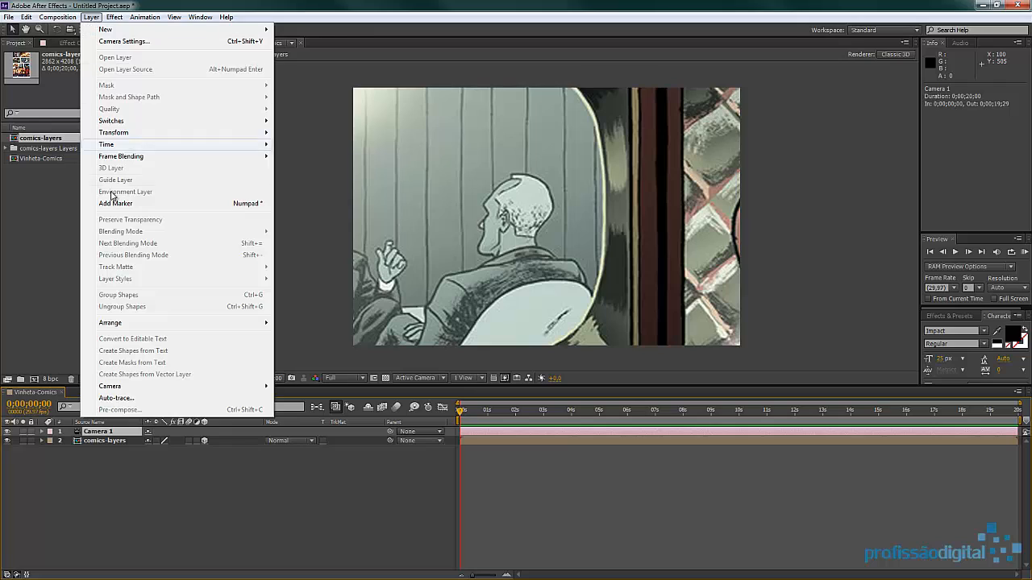
mouse_move(178, 390)
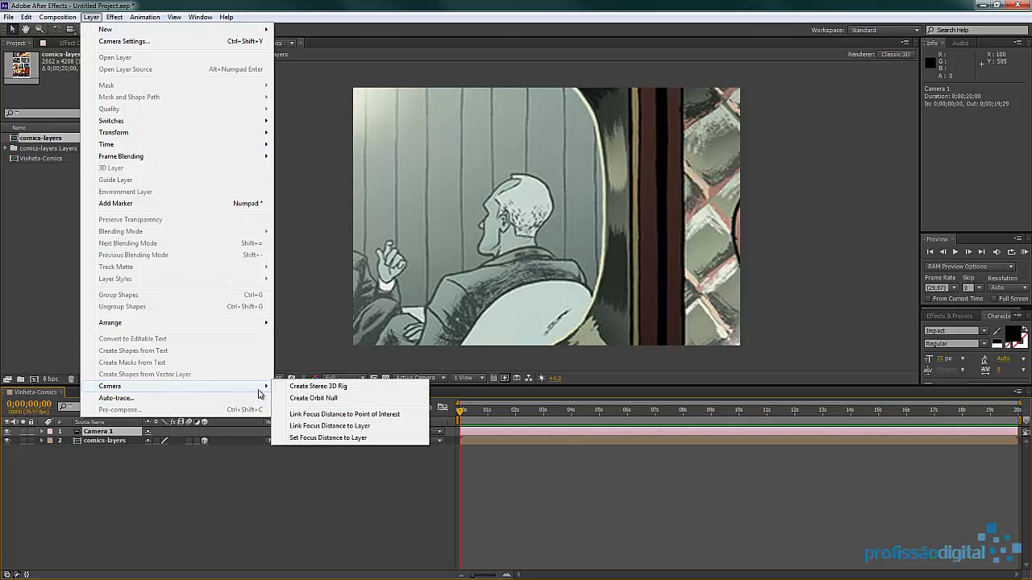
click(341, 401)
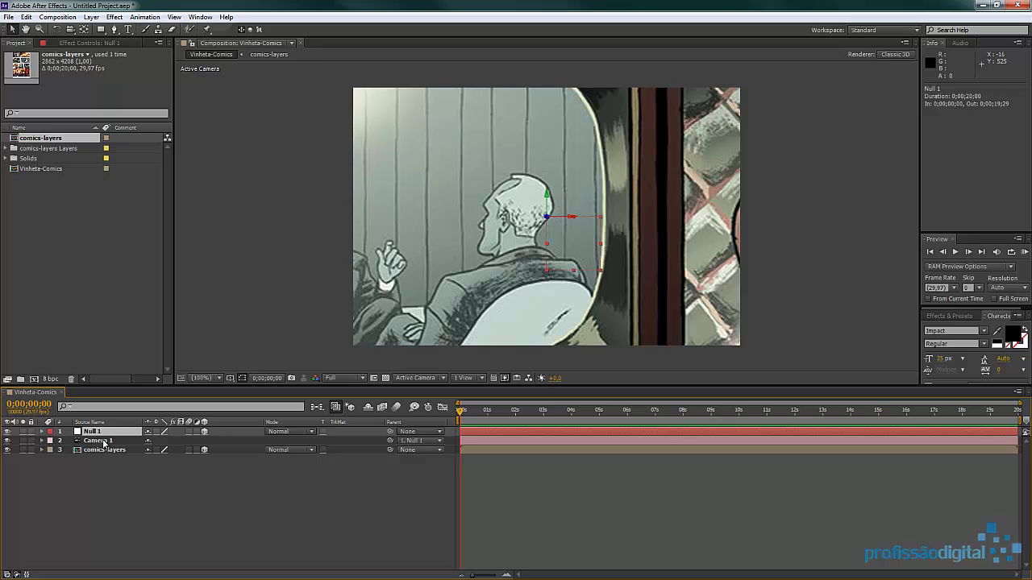
Start Position and Orientation keyframes on the orbit null at 0;00;00;00 and set its Z position to about 1014
key(p)
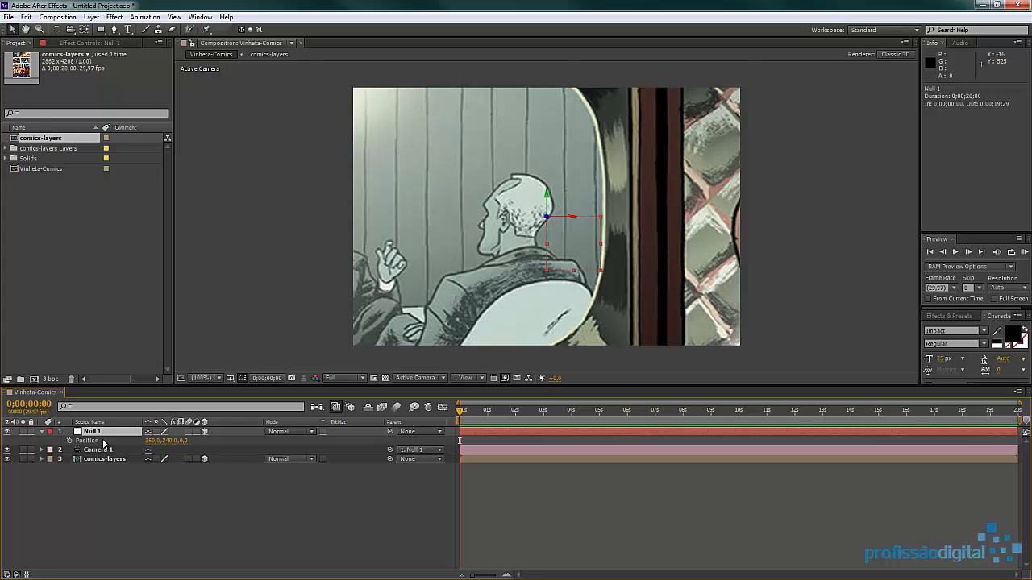
key(shift+r)
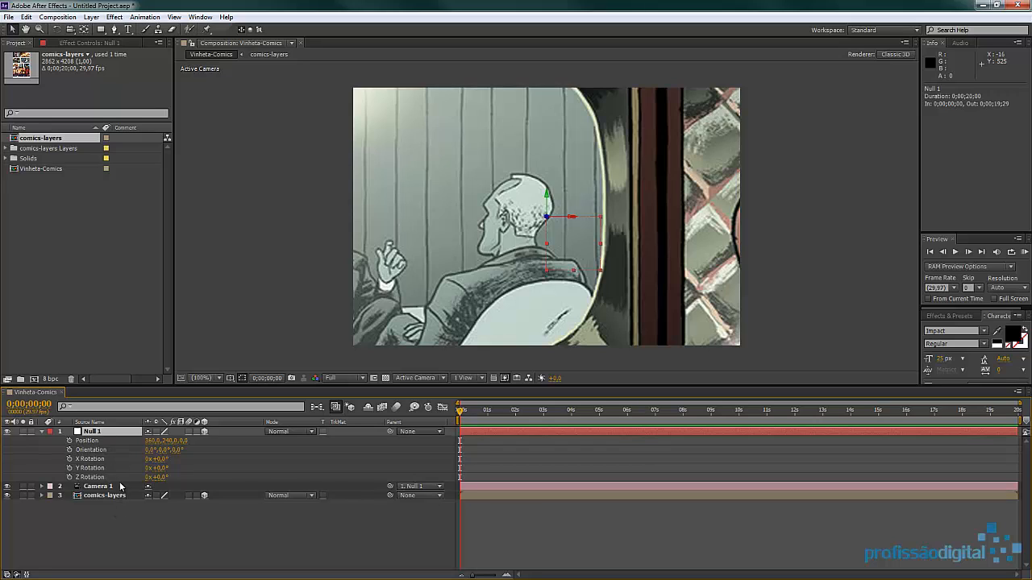
click(70, 441)
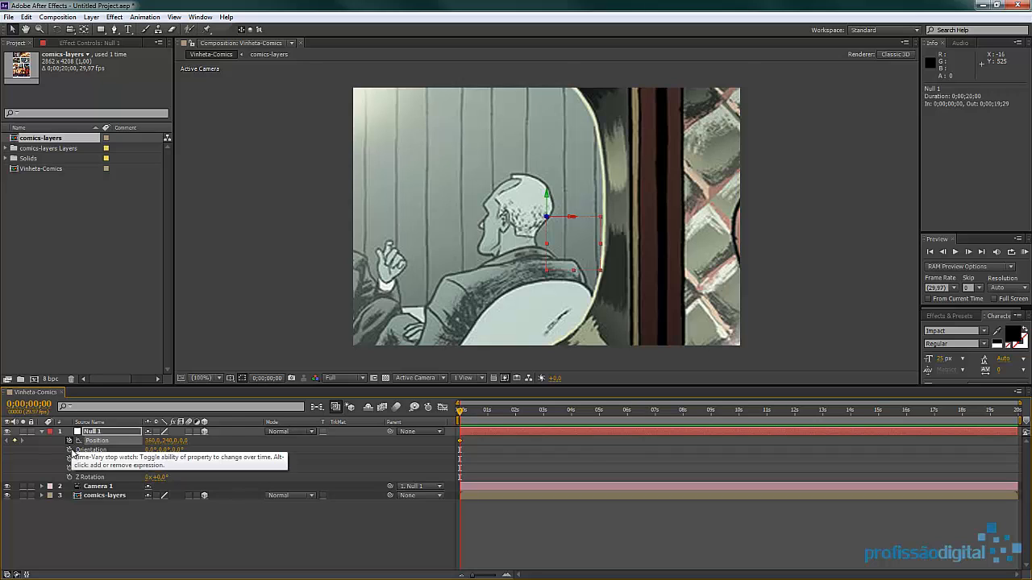
click(70, 449)
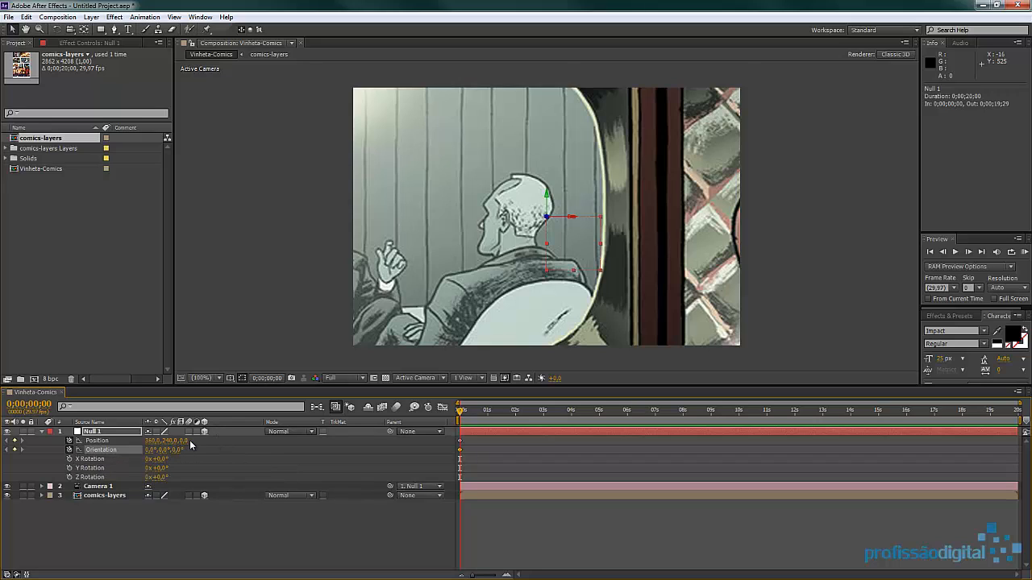
drag(184, 442, 283, 444)
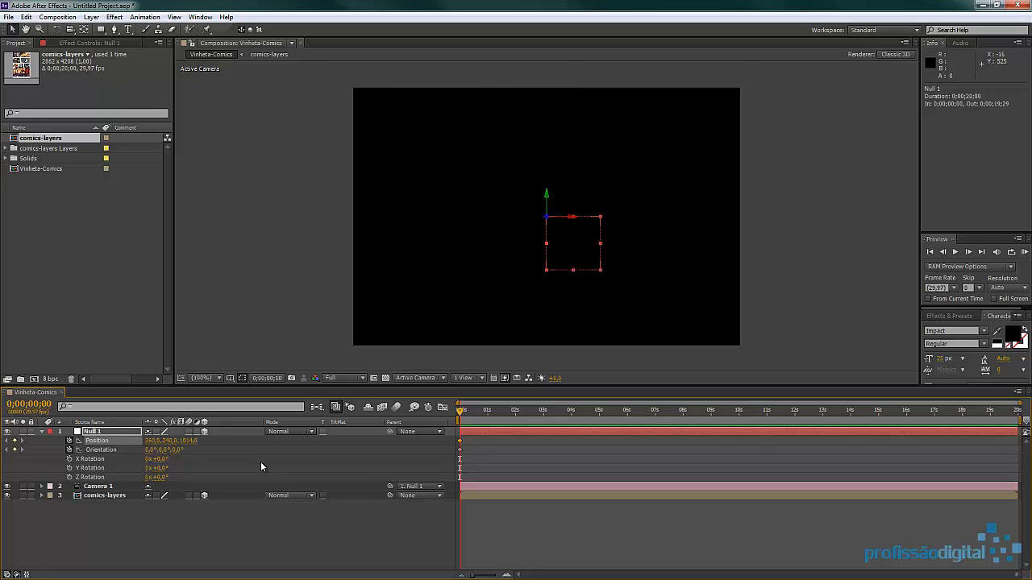
At 0;00;00;10, frame the Wolverine panel by setting the null's position to about 1350, 488, -466 and its Y orientation to 355°
key(shift+Page_Down)
key(ctrl+z)
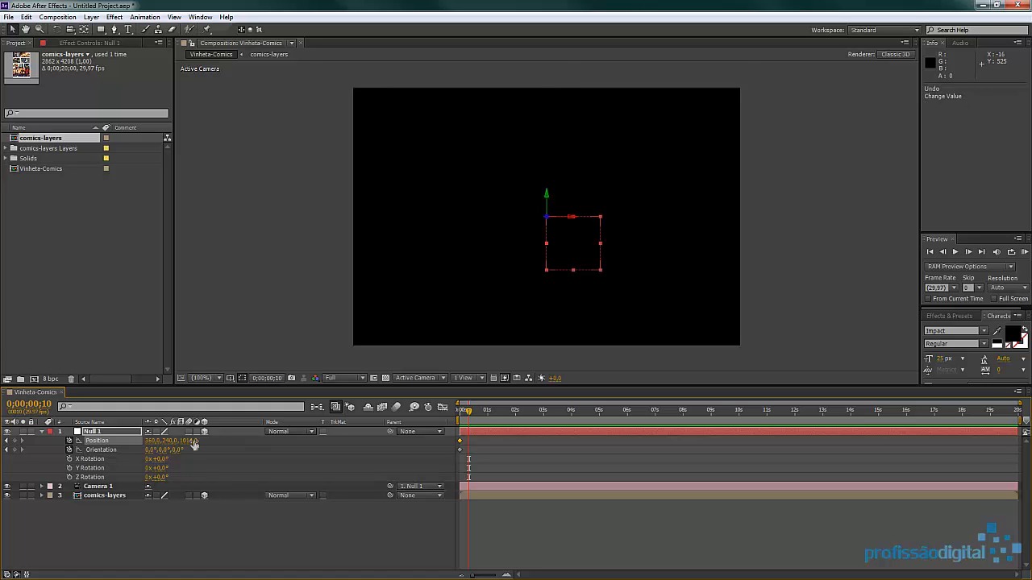
drag(190, 442, 142, 451)
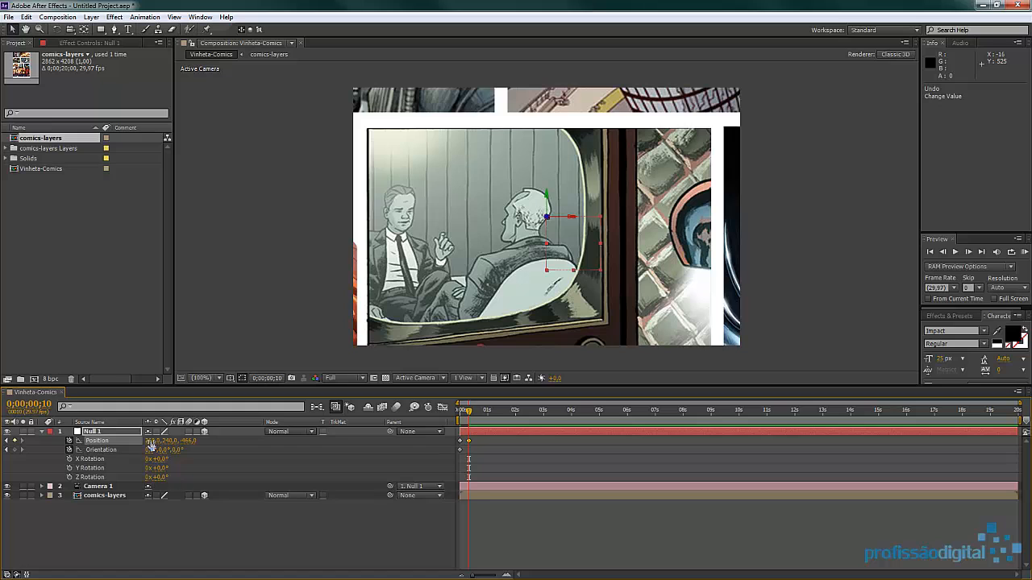
drag(149, 441, 183, 440)
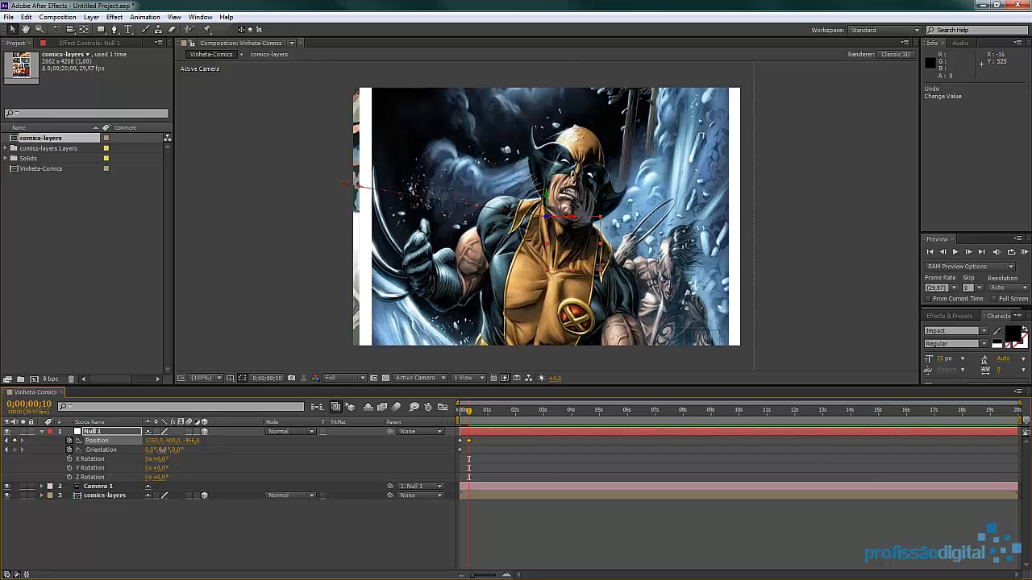
drag(161, 450, 159, 450)
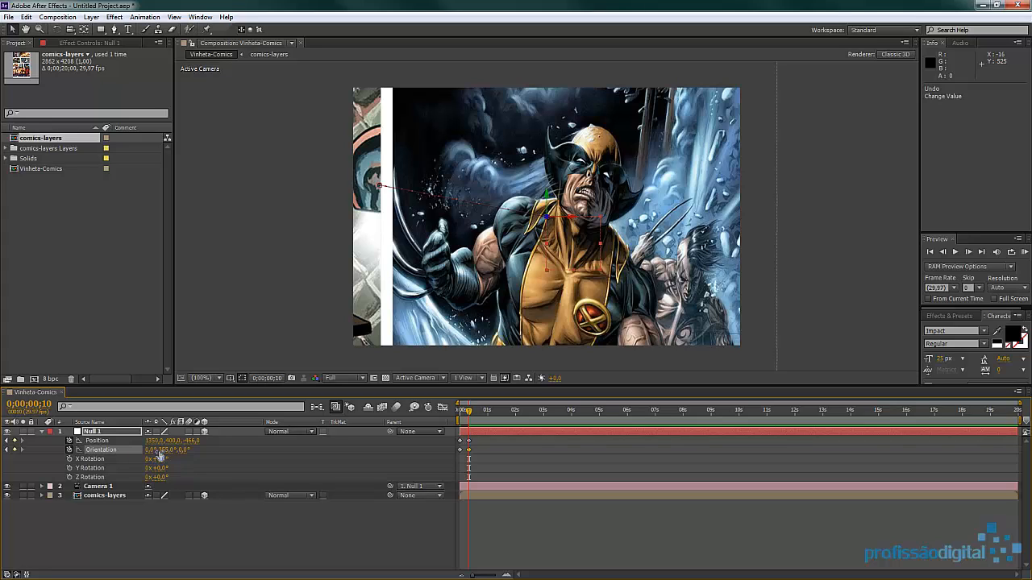
Add a Position keyframe with unchanged values to the orbit null at 0;00;02;10 to hold the Wolverine framing
key(shift+Page_Down)
key(shift+Page_Down)
key(shift+Page_Down)
key(shift+Page_Down)
key(shift+Page_Down)
key(shift+Page_Down)
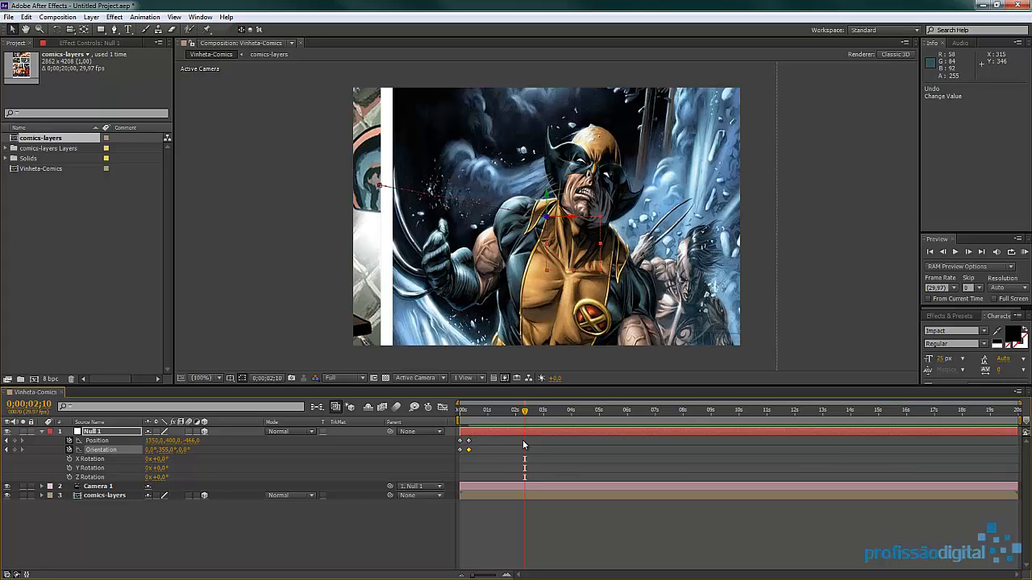
click(14, 442)
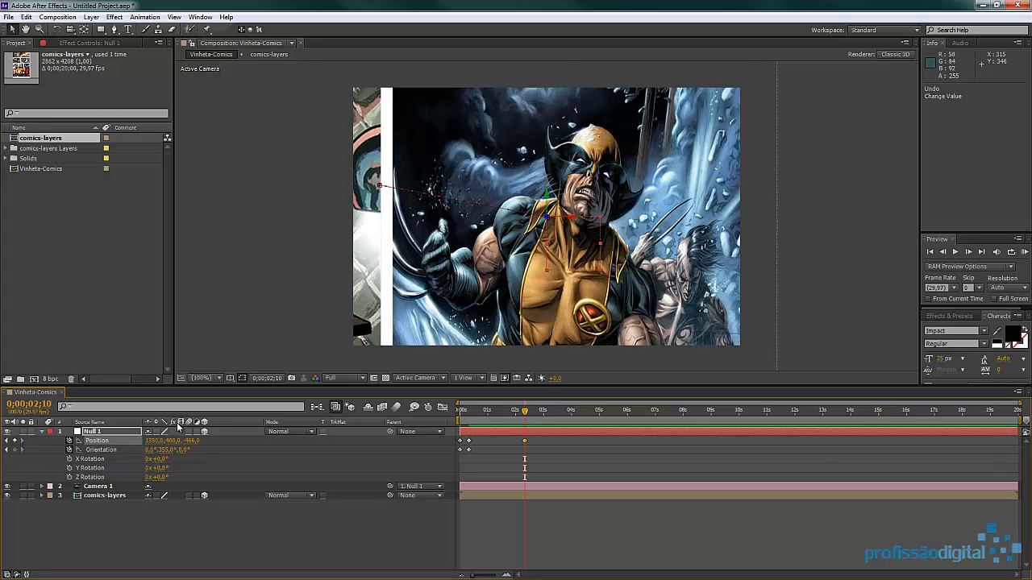
At 0;00;02;10, set the orbit null's Y orientation to 350° and scrub through the Wolverine move to check it
drag(161, 451, 160, 457)
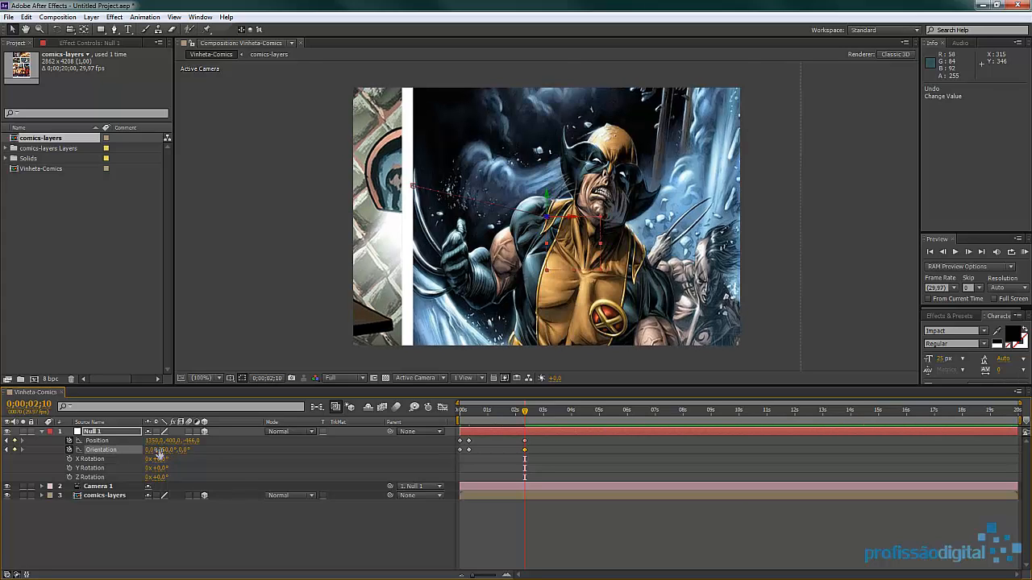
drag(525, 413, 464, 415)
drag(465, 413, 525, 417)
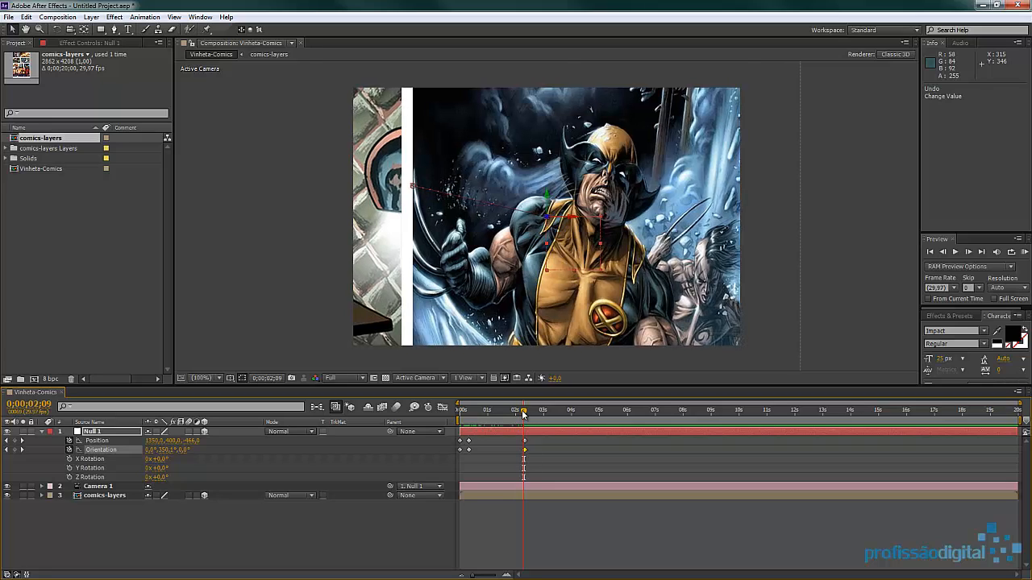
drag(524, 413, 526, 415)
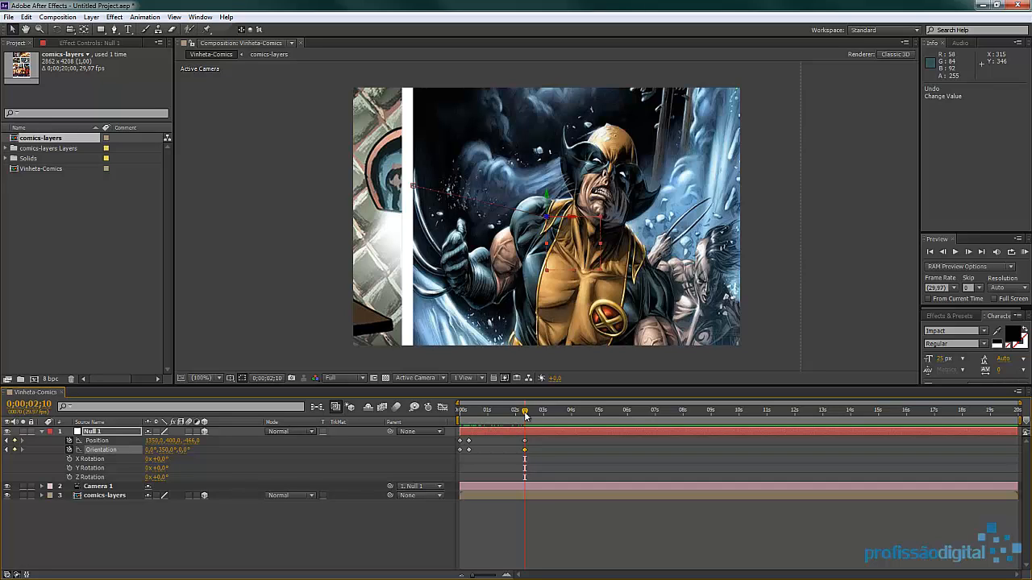
At 0;00;02;20, frame the Iron Man panel with the null's position at about -570, -1430, -986 and its Y orientation at 3°
key(shift+Page_Down)
drag(158, 443, 38, 430)
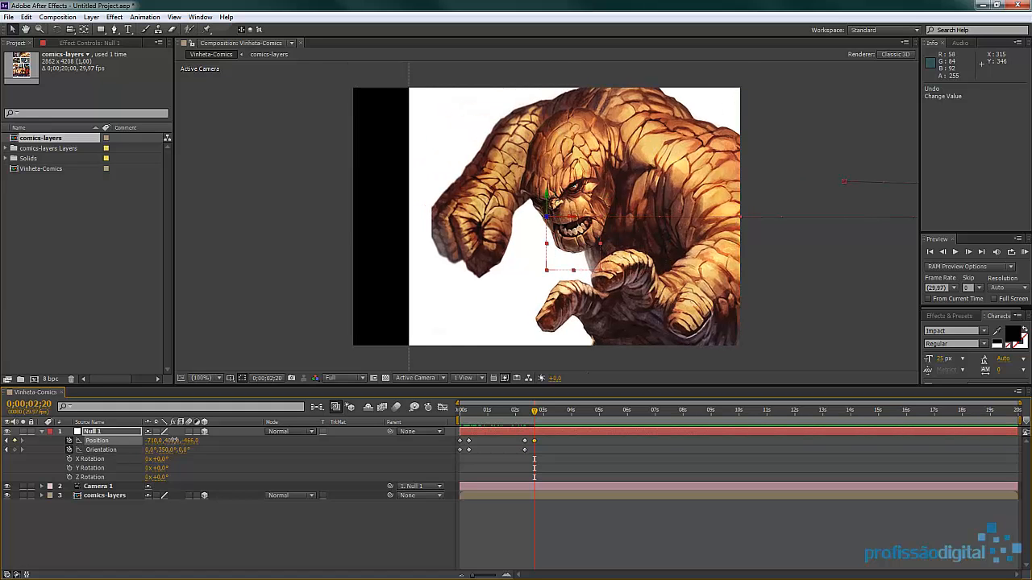
drag(173, 441, 89, 425)
drag(152, 440, 160, 444)
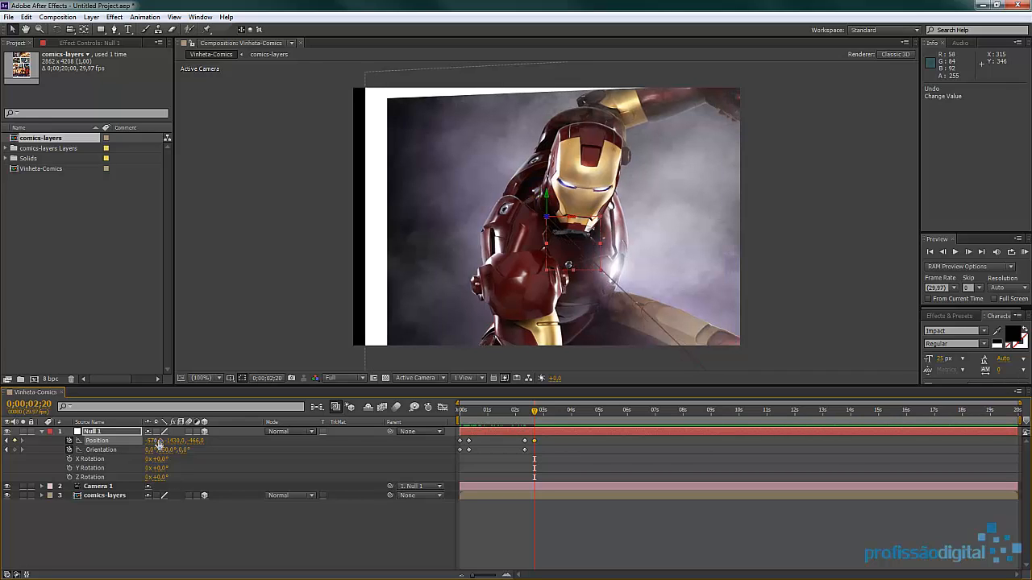
drag(165, 450, 170, 455)
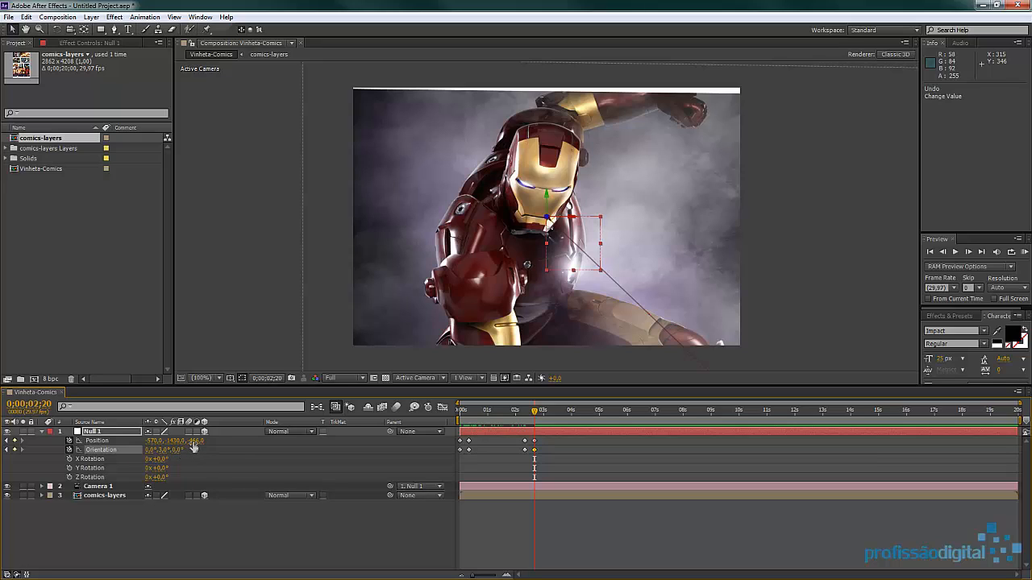
drag(194, 447, 161, 442)
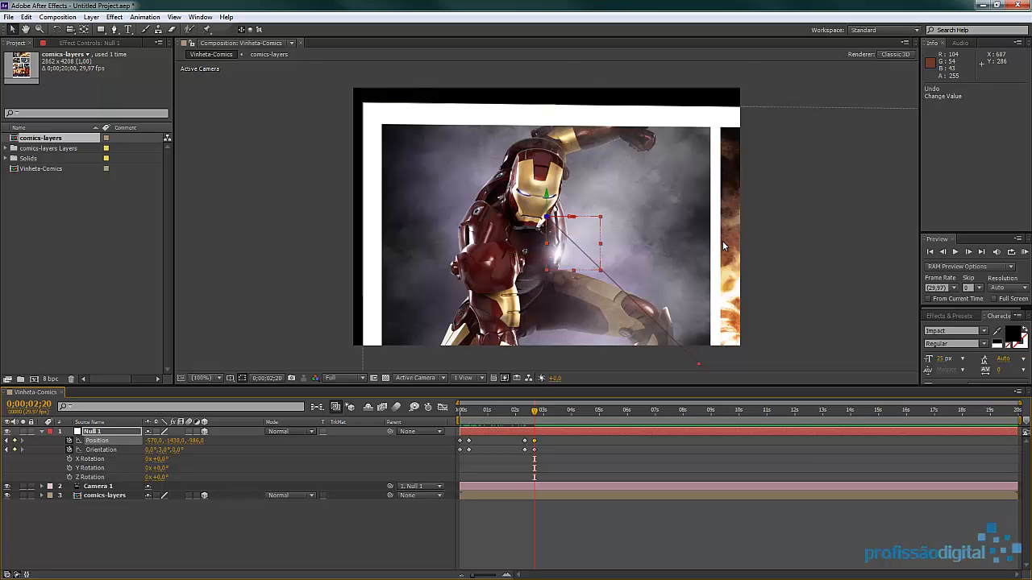
At 0;00;04;20, add an unchanged Position keyframe to the null and set its Y orientation to 9° for a slow turn on Iron Man
key(space)
click(14, 440)
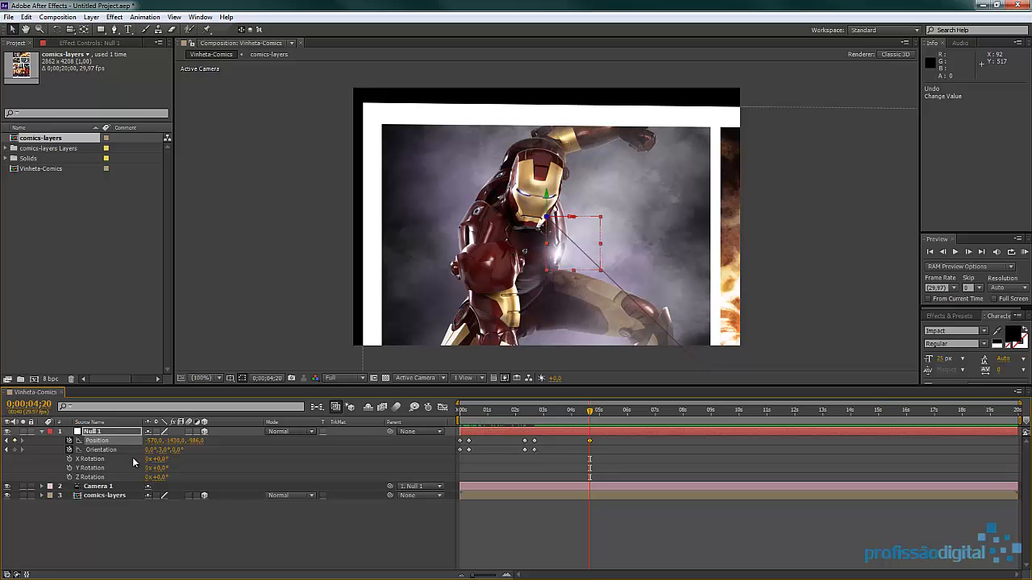
drag(161, 449, 166, 450)
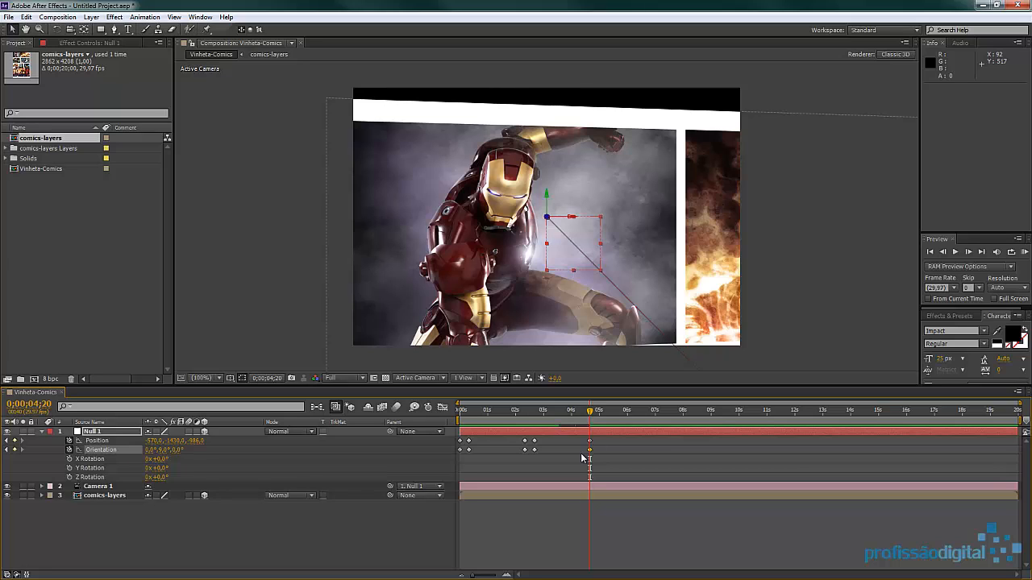
At 0;00;05;00, frame the orange rock creature's panel by setting the null's Y position to about 460 and its Y orientation to 6°
key(shift+Page_Down)
drag(175, 441, 287, 433)
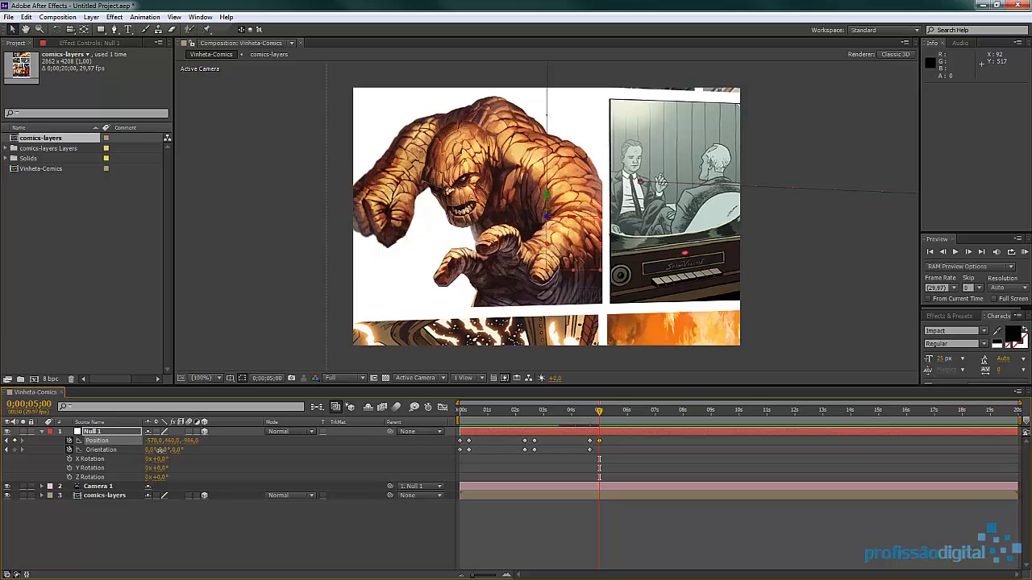
drag(159, 449, 161, 449)
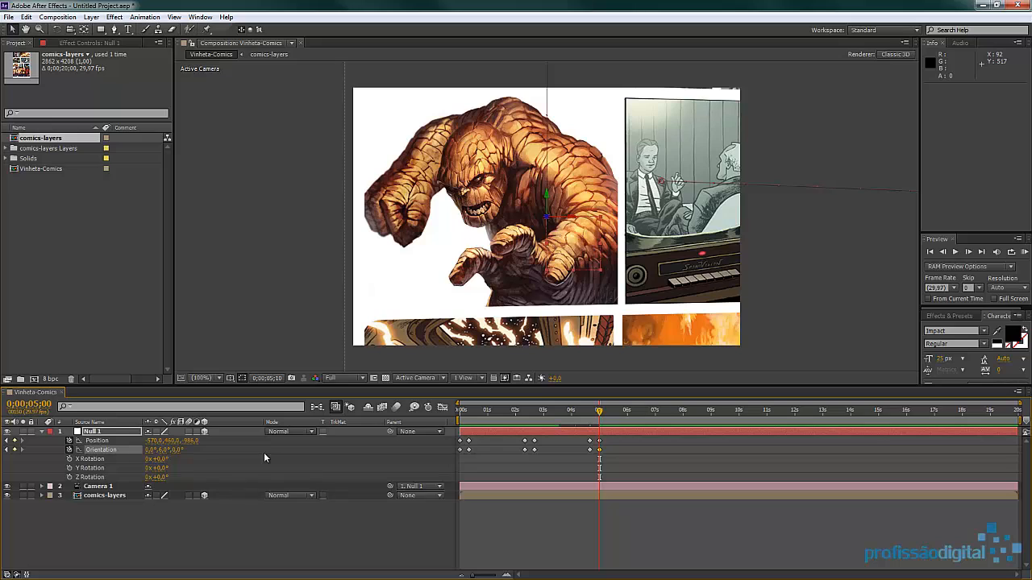
At 0;00;07;00, add an unchanged Position keyframe to the null and set its Y orientation to 10°
key(space)
click(15, 440)
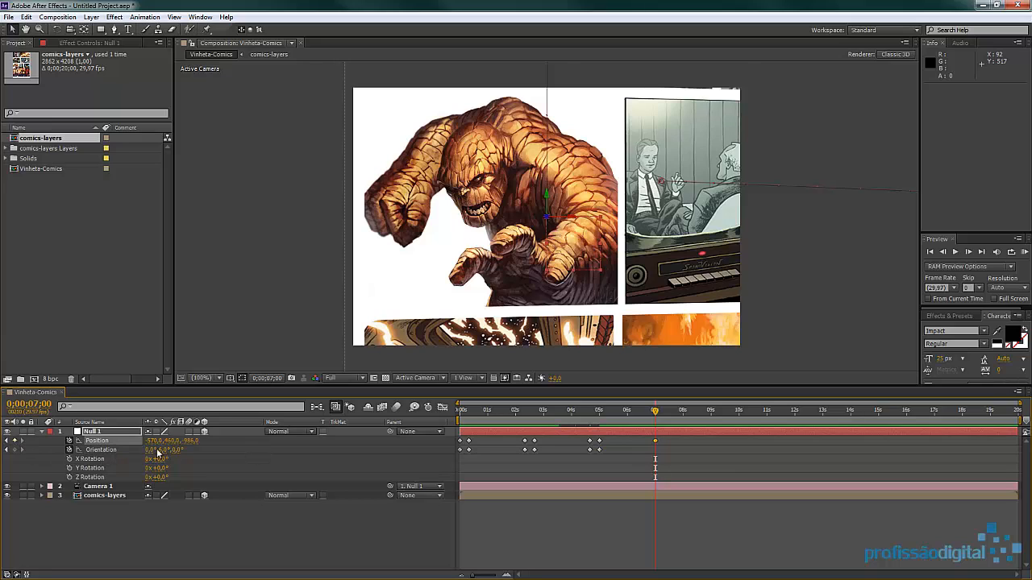
drag(165, 449, 169, 456)
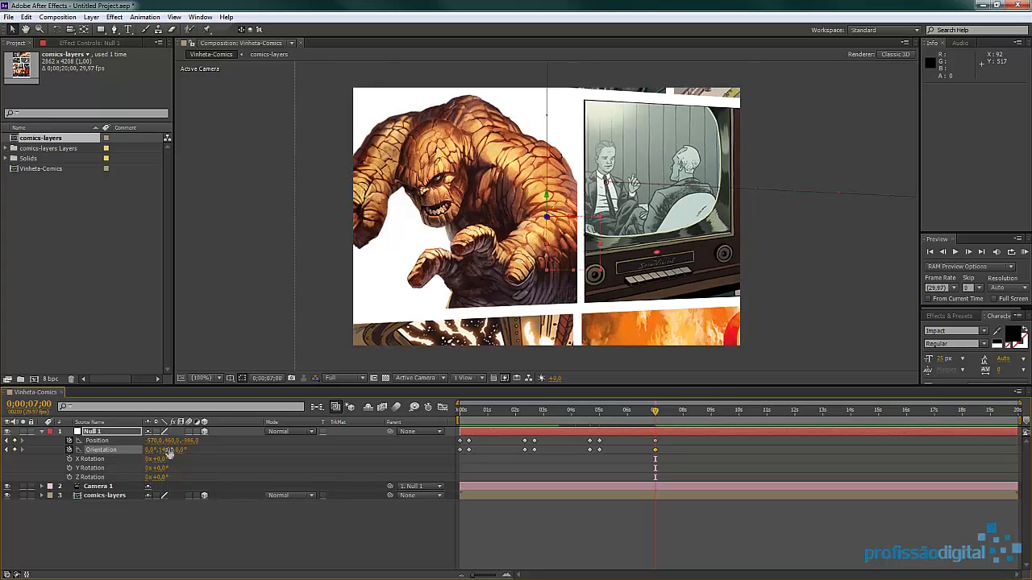
click(167, 451)
text(10)
key(Return)
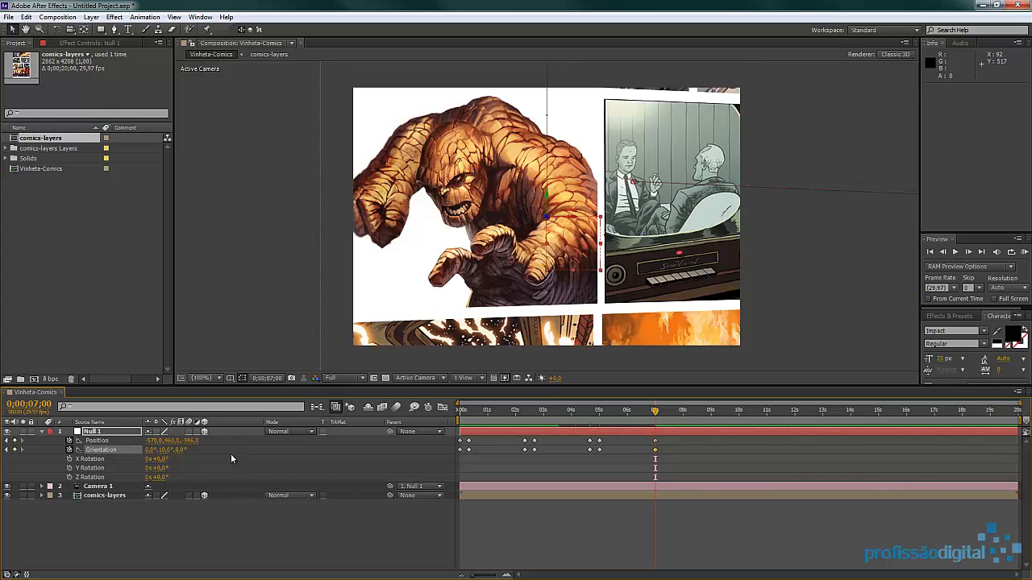
At 0;00;07;10, frame the Human Torch panel with the null's position at about 970, -1400, -1176 and its Y orientation at 2°
key(shift+Page_Down)
drag(171, 441, 71, 446)
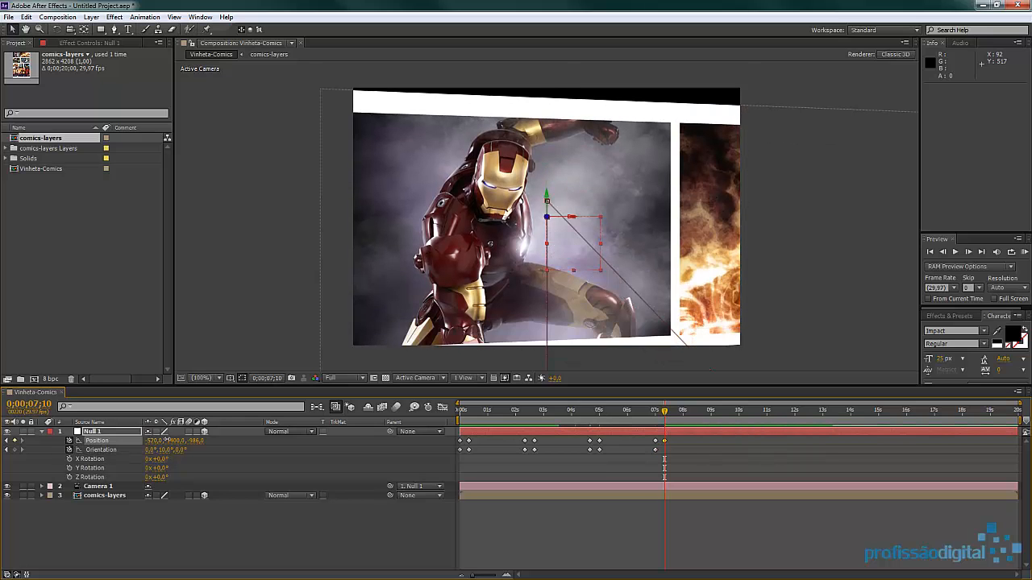
drag(151, 441, 235, 440)
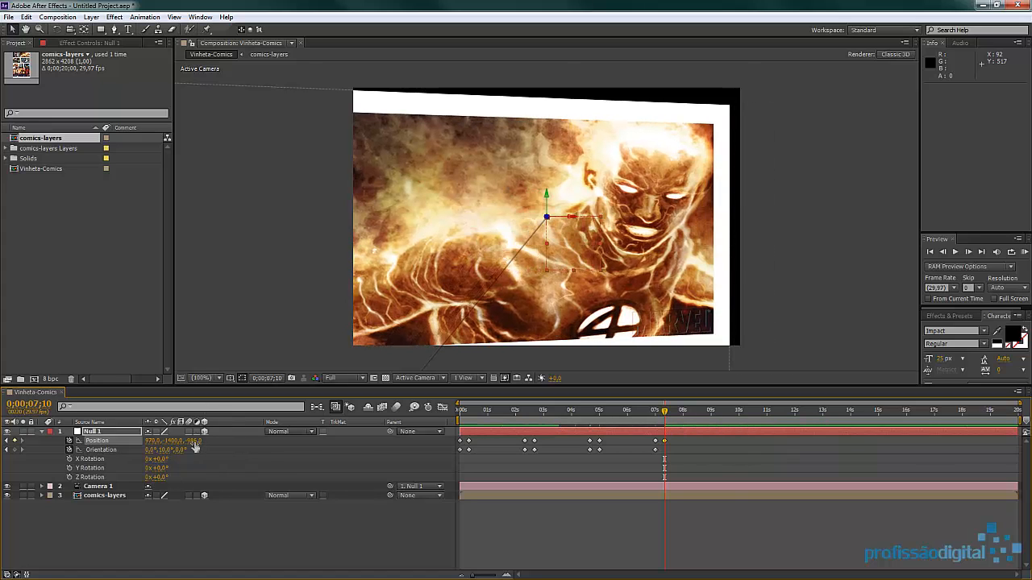
drag(194, 447, 187, 450)
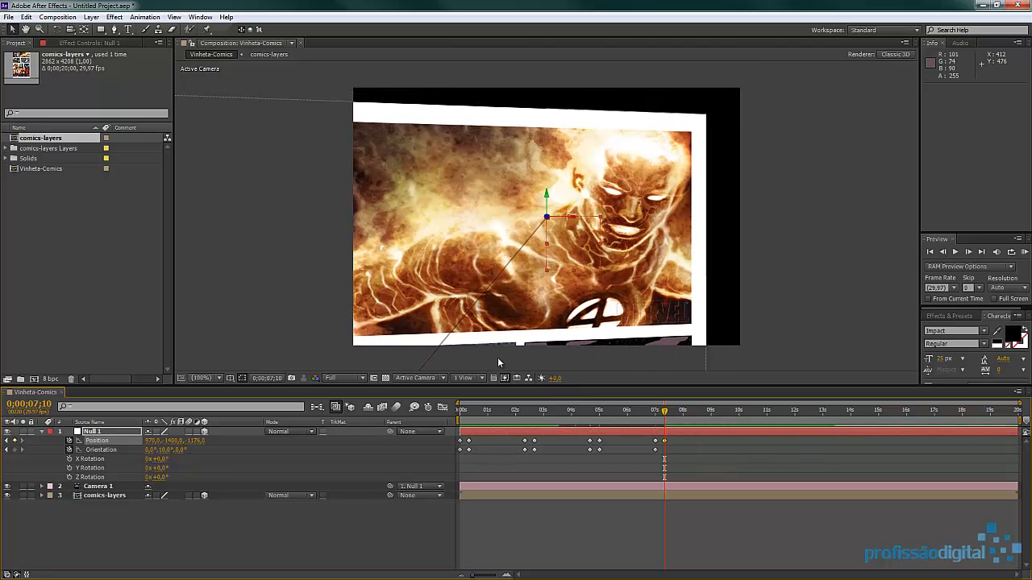
drag(163, 451, 161, 450)
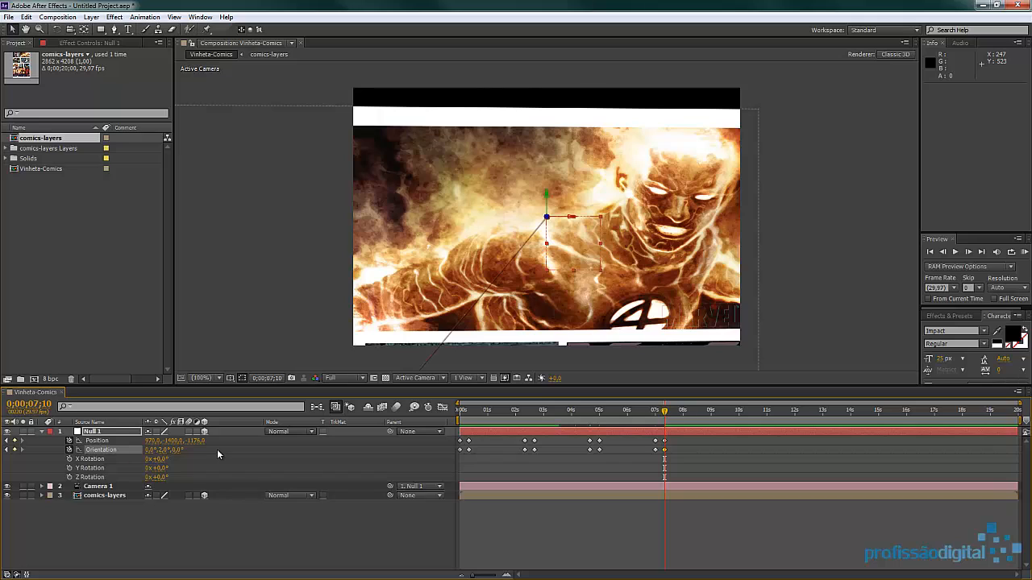
At 0;00;09;10, set the null's Y orientation to 1° and add an unchanged Position keyframe to hold the Human Torch framing
key(space)
drag(161, 450, 158, 449)
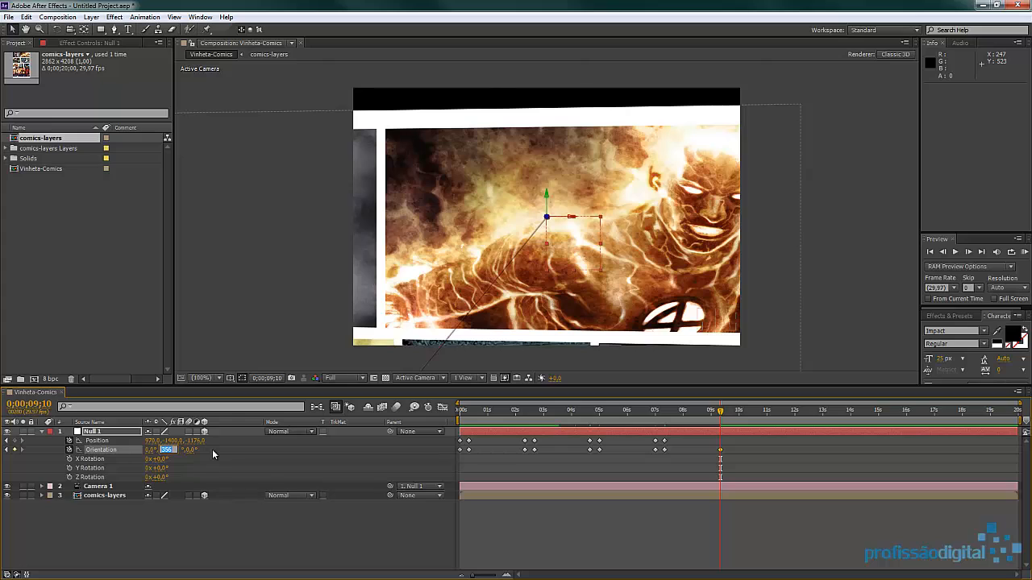
text(40)
key(Return)
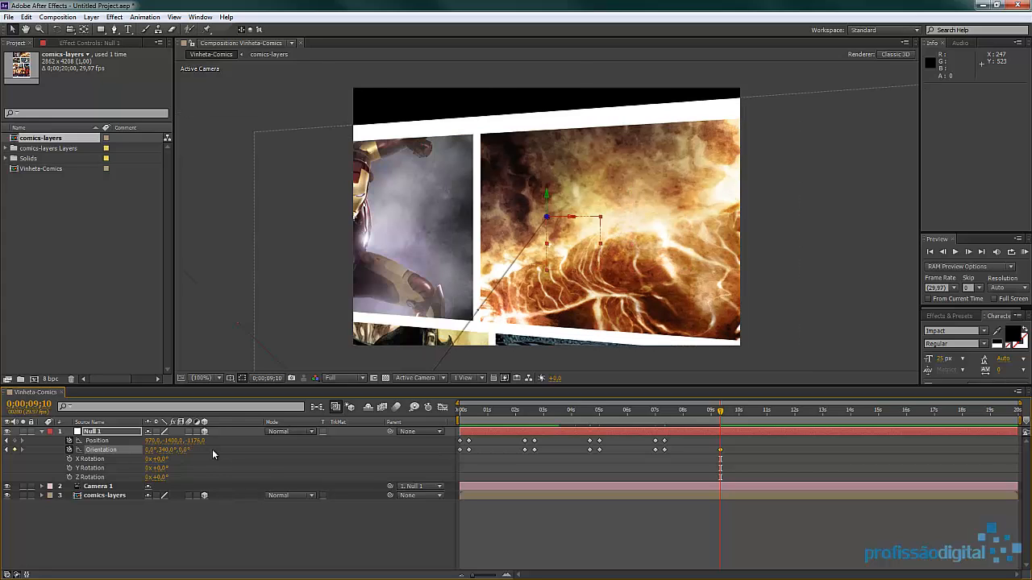
key(ctrl+z)
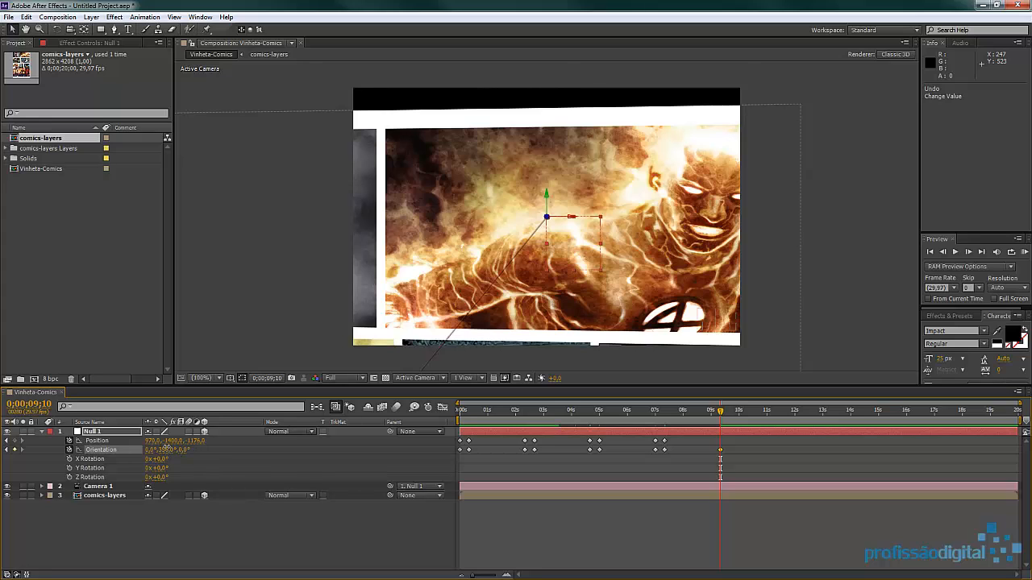
drag(165, 448, 170, 446)
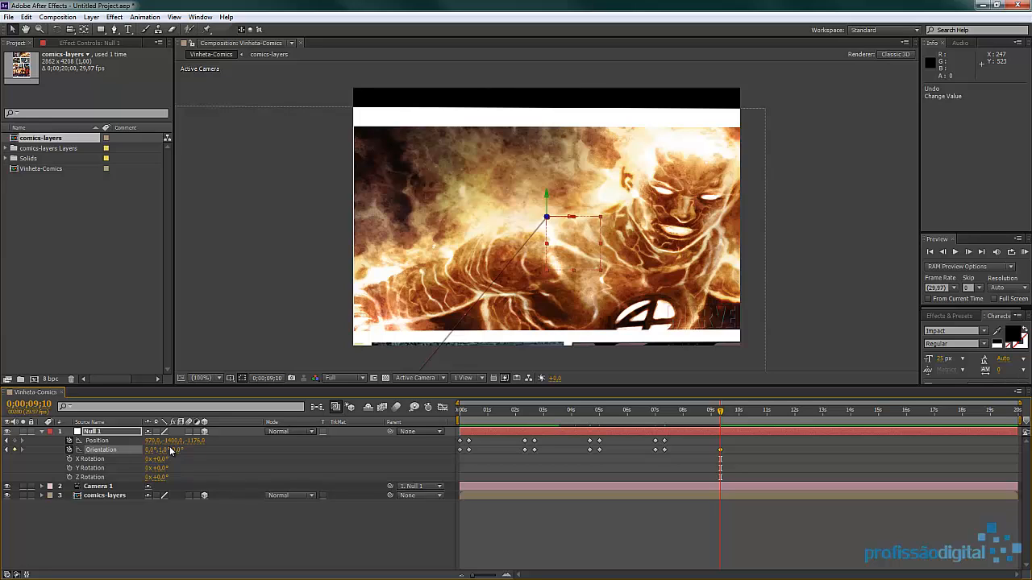
click(14, 441)
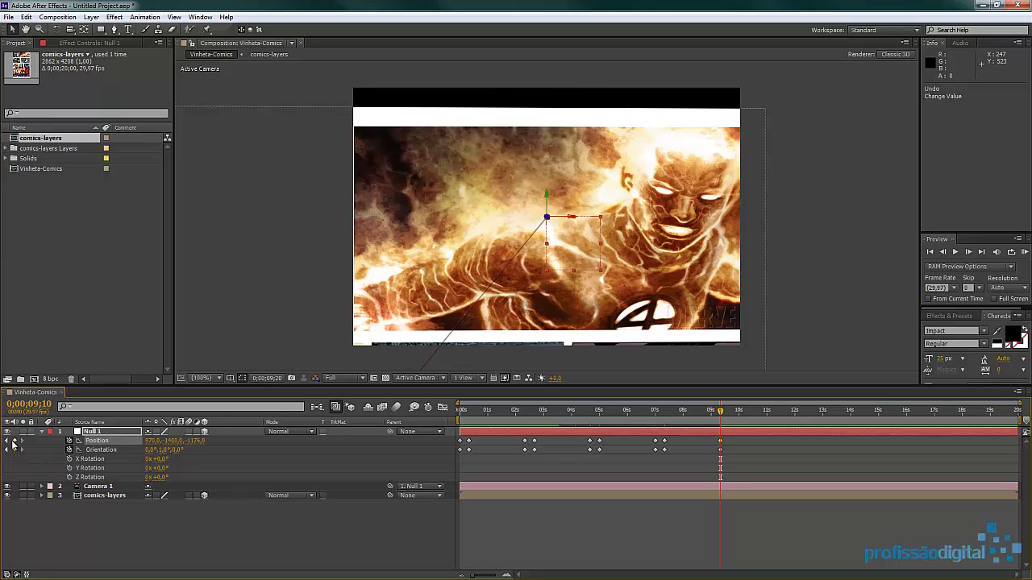
At 0;00;09;20, frame the Captain America panel with the null's position at about 400, 1230, -1176 and its Y orientation at 5°
key(shift+Page_Down)
drag(184, 441, 316, 440)
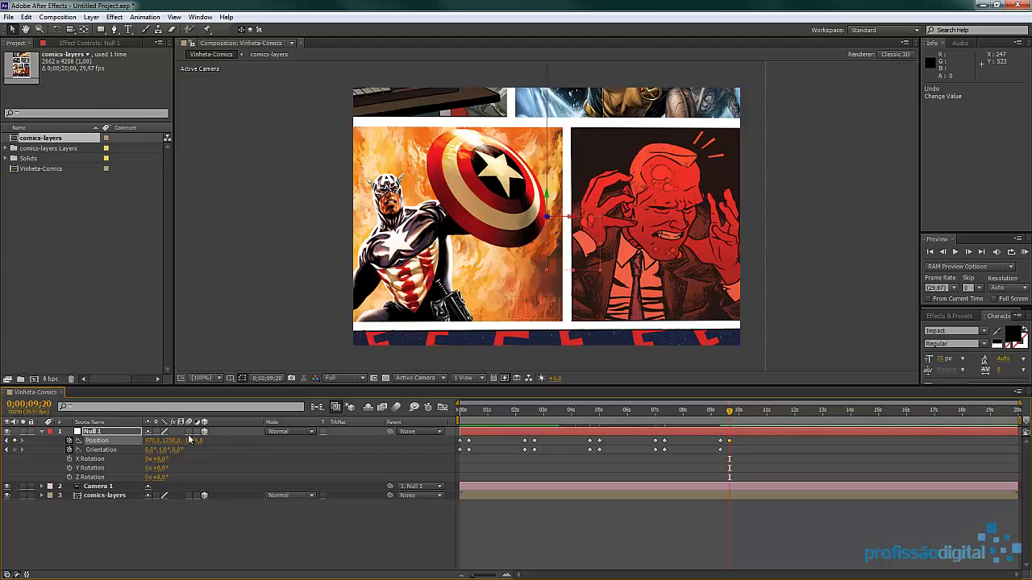
drag(153, 441, 120, 441)
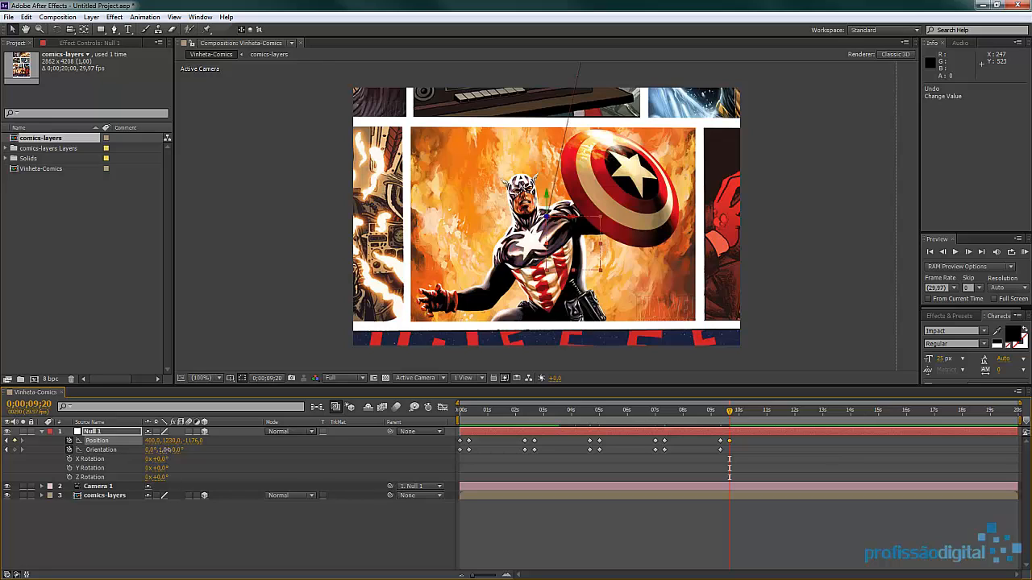
drag(165, 450, 173, 450)
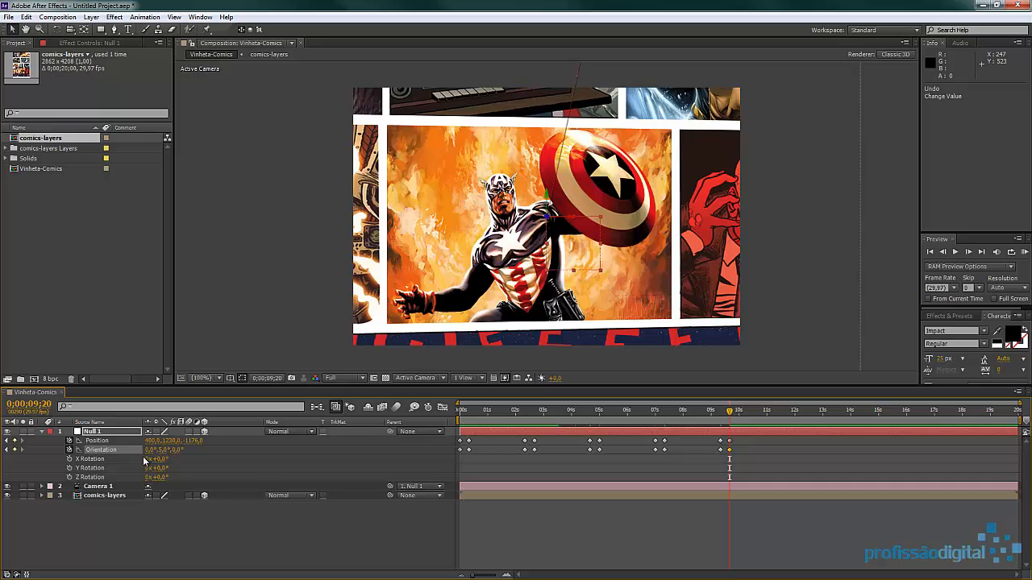
At 0;00;11;20, add an unchanged Position keyframe to the null and set its Y orientation to 14°
key(shift+Page_Down)
key(shift+Page_Down)
key(shift+Page_Down)
key(shift+Page_Down)
key(shift+Page_Down)
key(shift+Page_Down)
click(15, 441)
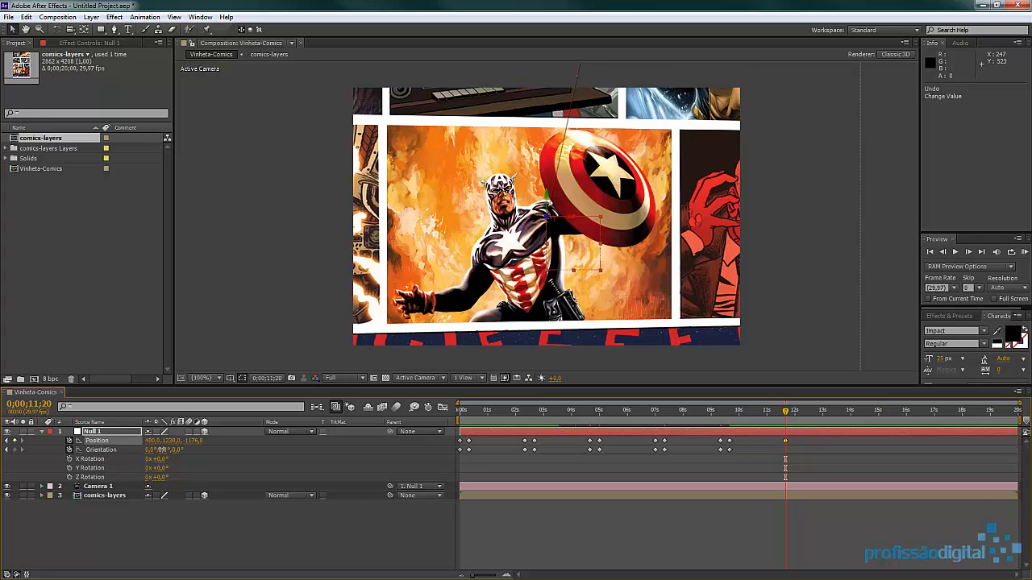
drag(161, 449, 168, 449)
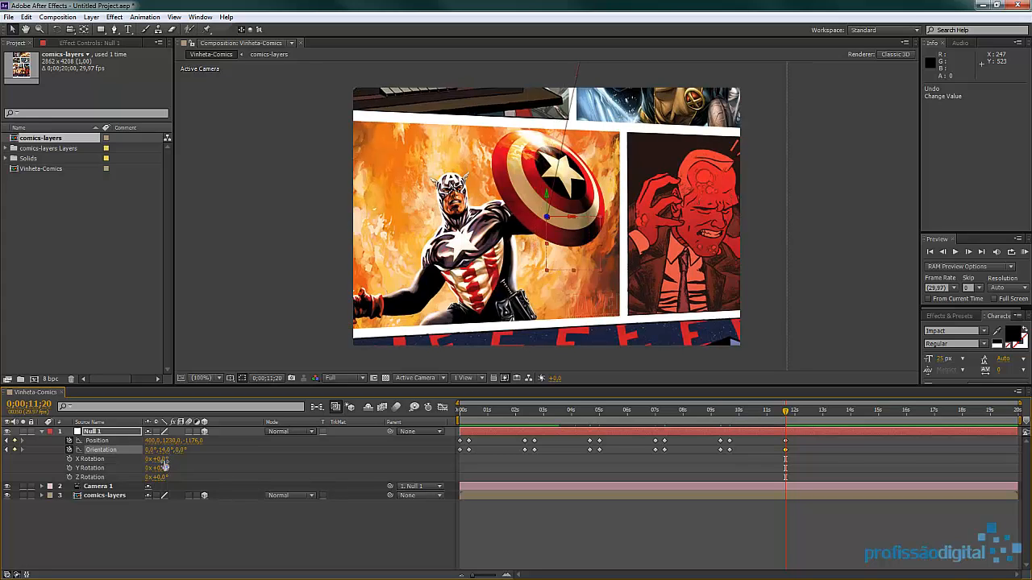
At 0;00;12;00, frame the eye-patched gunman's panel with the null's position at about -960, -580, -1176 and its Y orientation at 21°
key(shift+Page_Down)
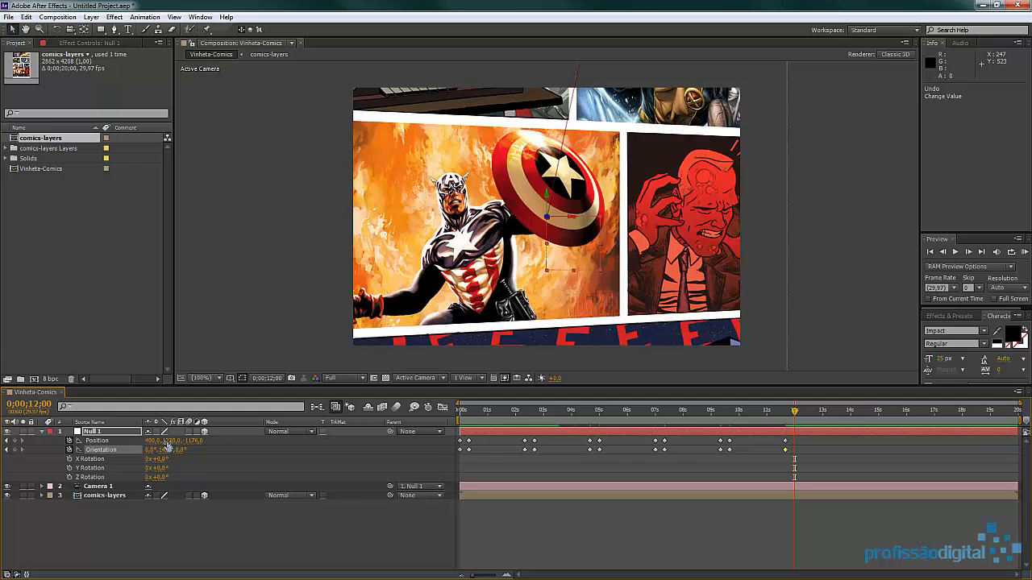
drag(154, 441, 95, 448)
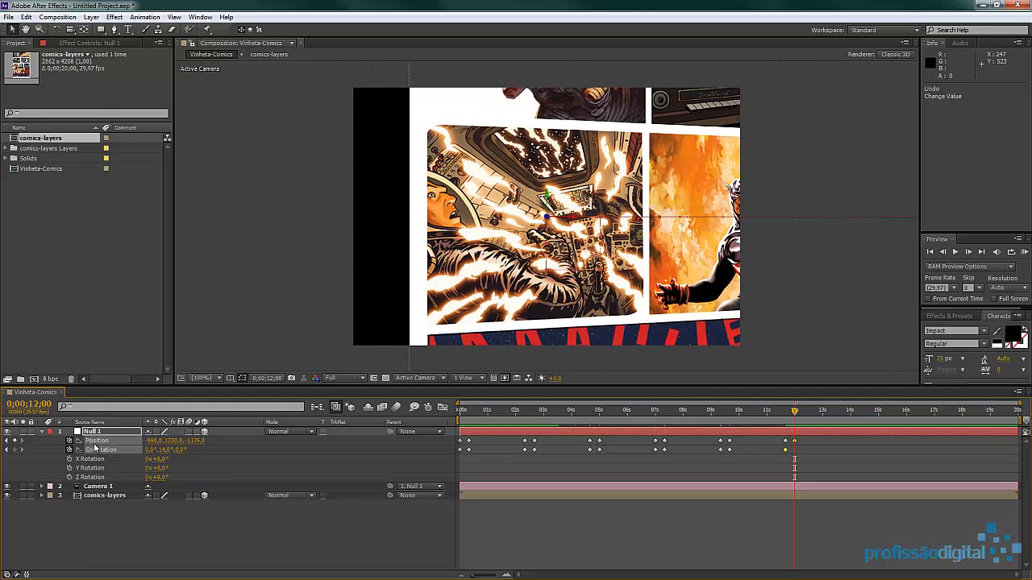
drag(171, 441, 78, 442)
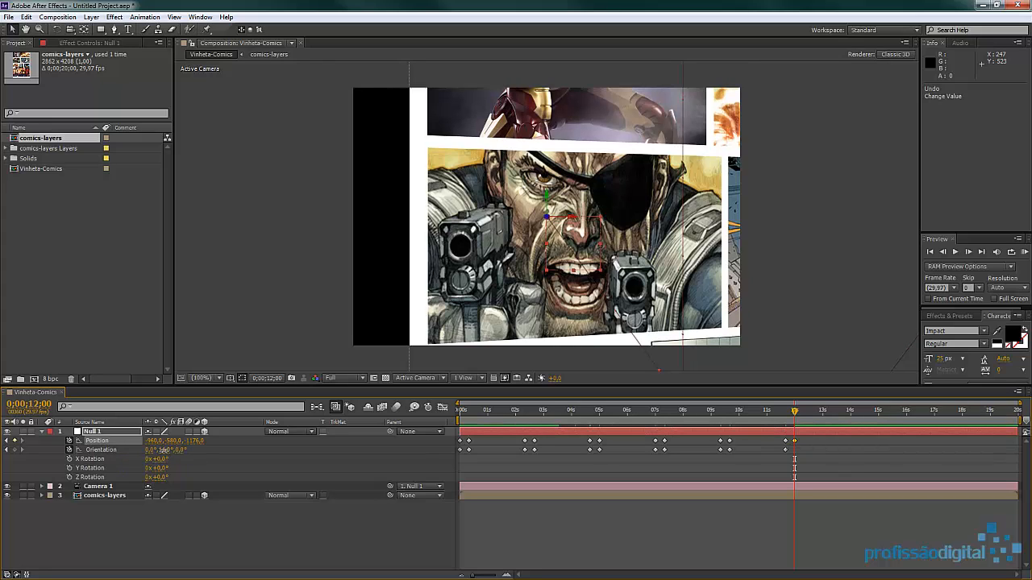
drag(162, 450, 167, 454)
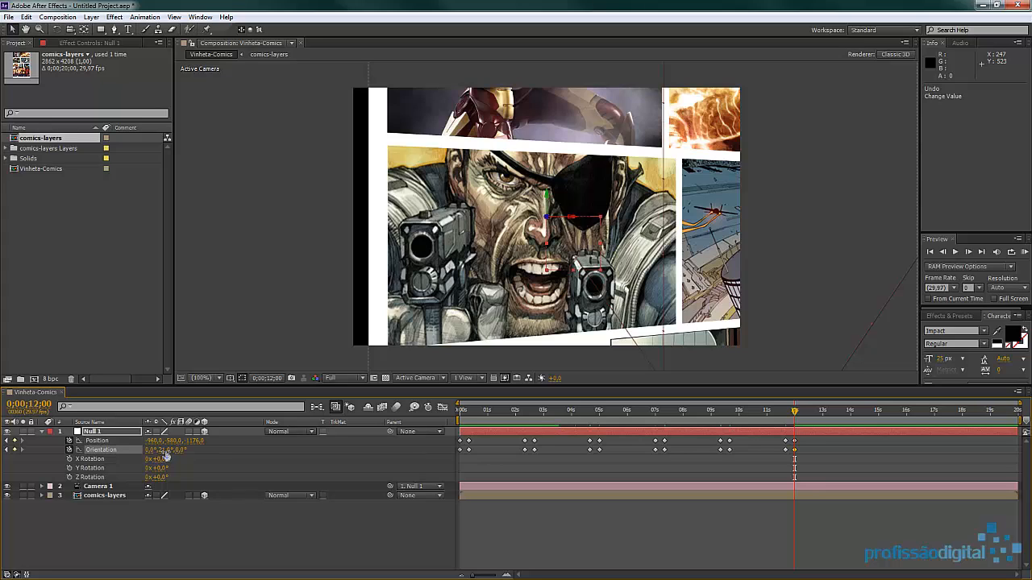
At 0;00;14;00, add an unchanged Position keyframe to the null and increase its Y orientation to keep turning across the gunman's panel
key(space)
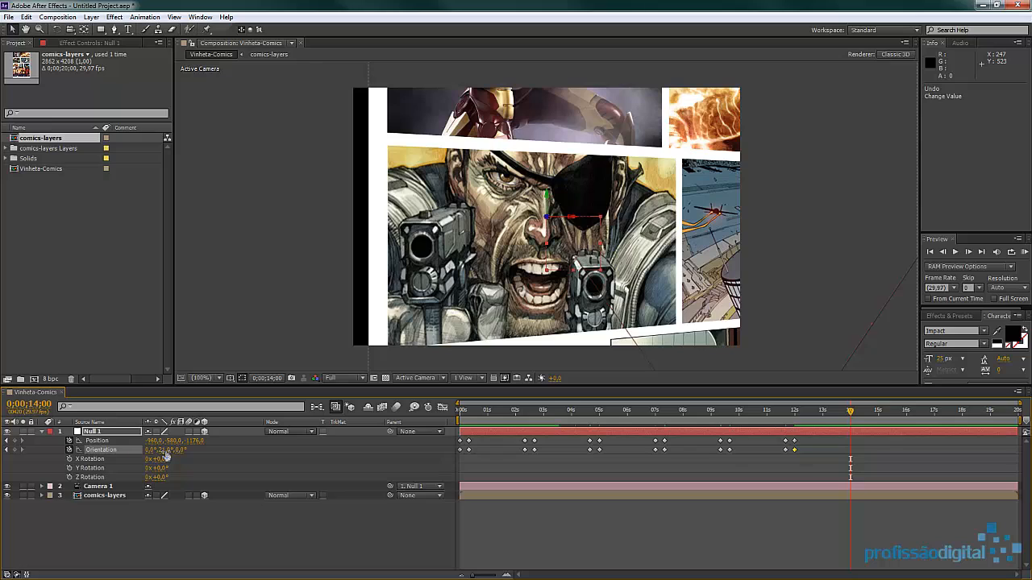
click(14, 441)
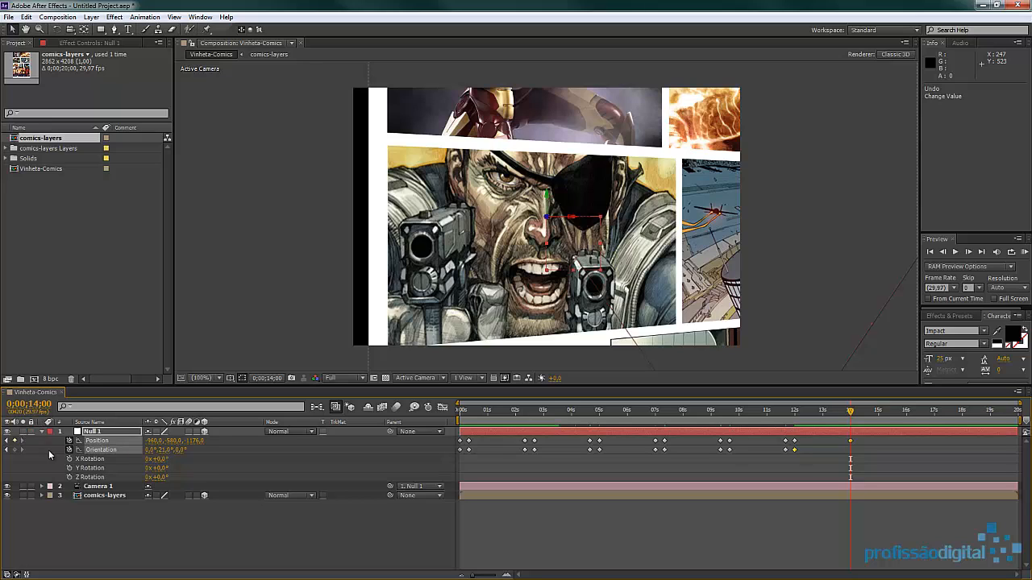
drag(161, 452, 166, 452)
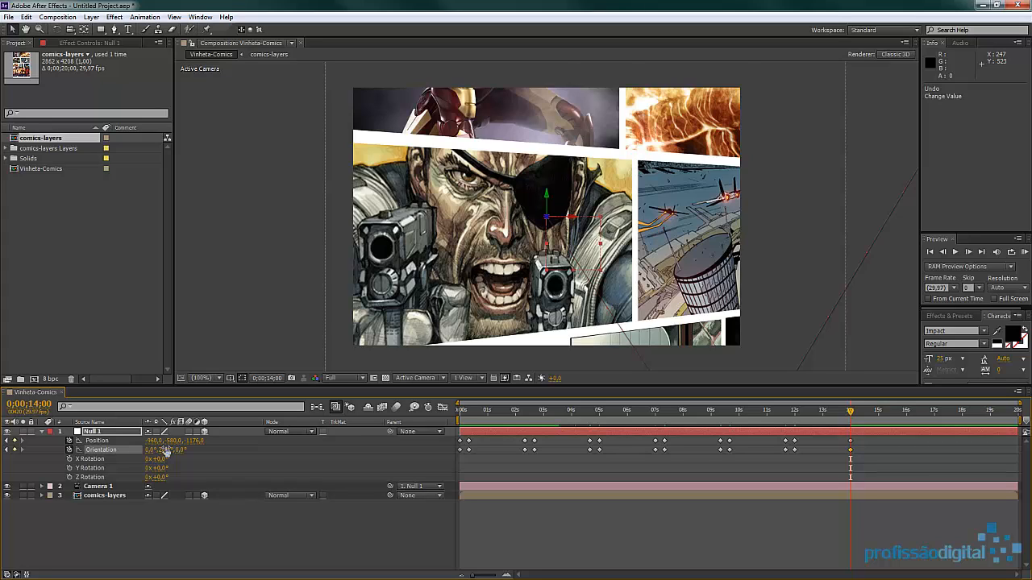
At 0;00;14;10, reset the null's Y orientation to 0° and set its position to about 290, 380, 934
key(shift+Page_Down)
drag(154, 440, 219, 445)
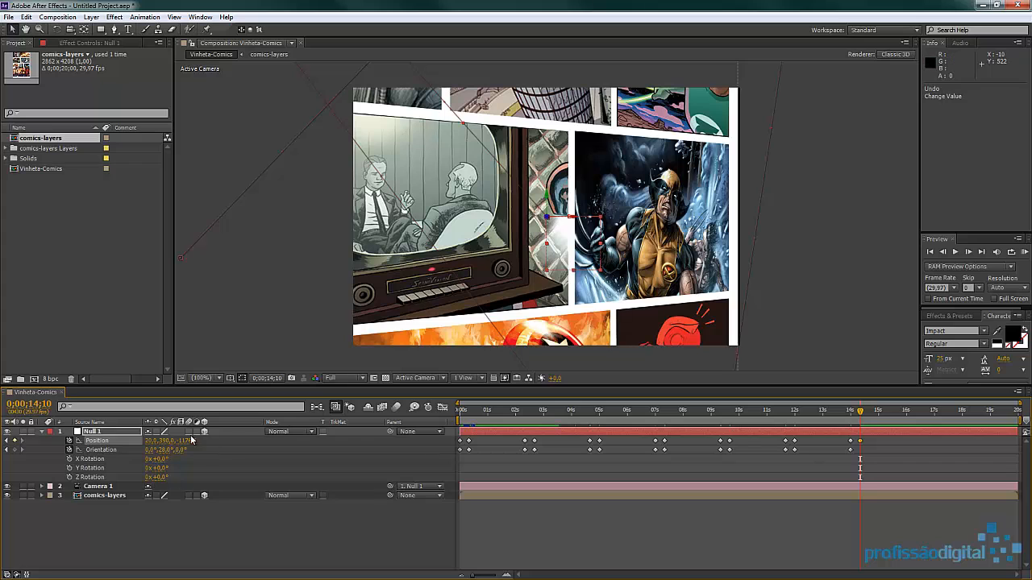
drag(148, 440, 129, 440)
click(165, 449)
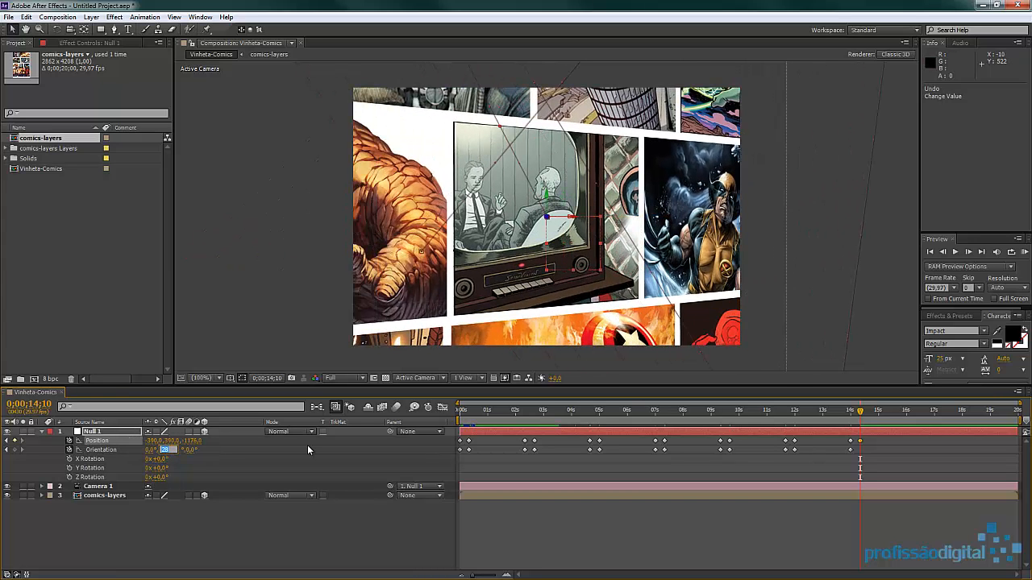
text(0)
key(Return)
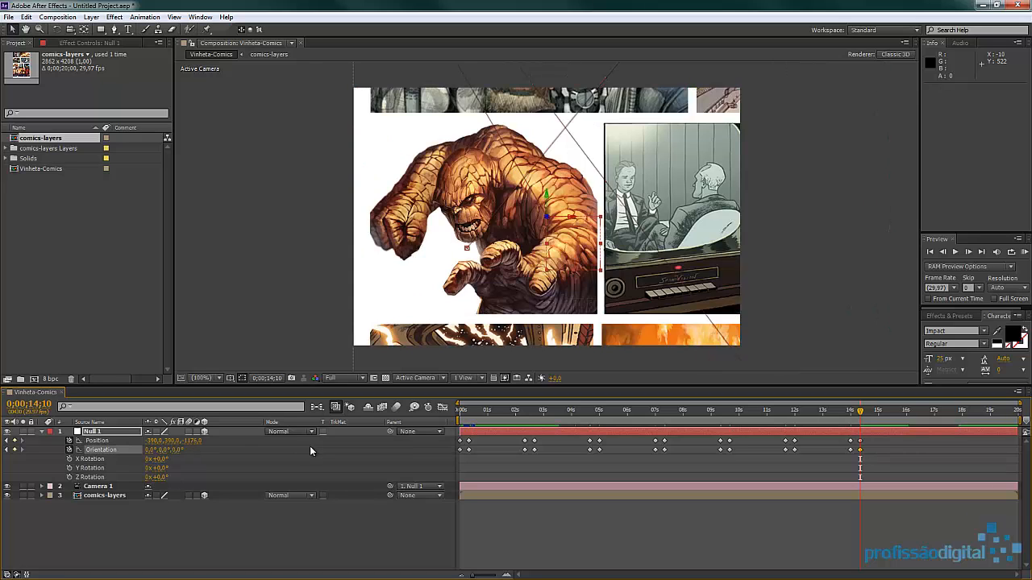
mouse_move(153, 441)
mouse_down()
mouse_move(190, 441)
mouse_move(171, 448)
mouse_up()
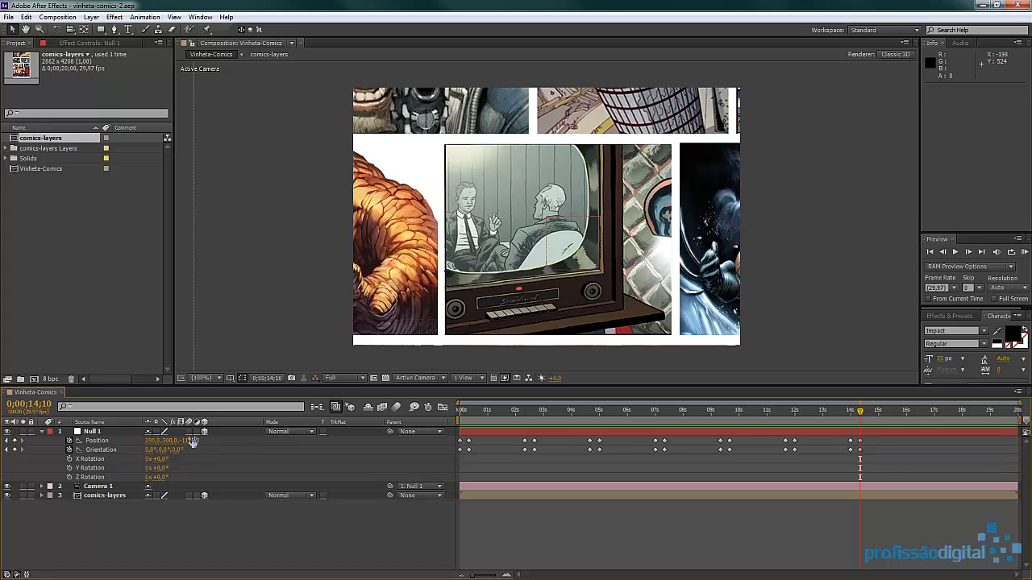
drag(194, 445, 318, 452)
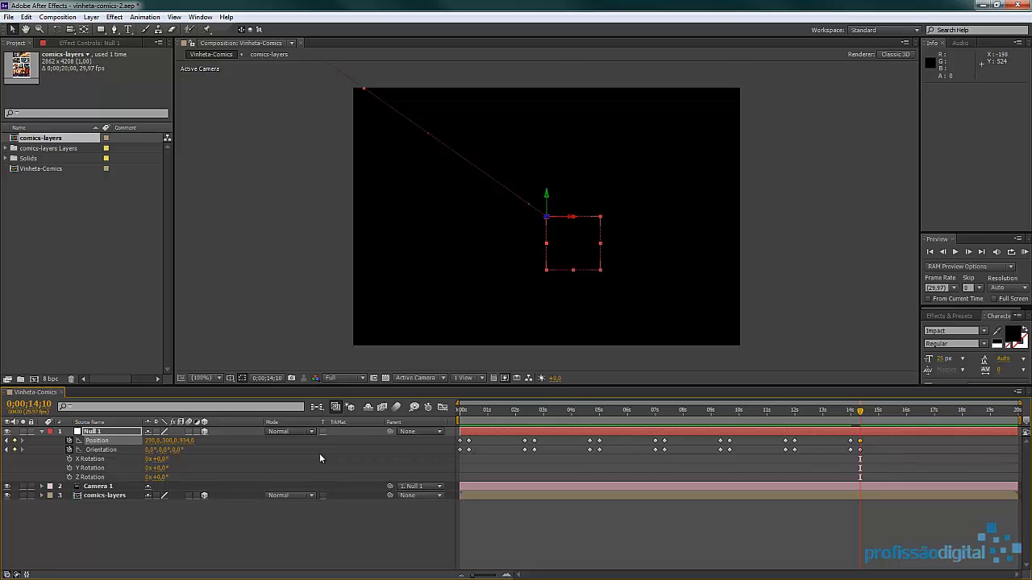
Run a RAM preview of the camera animation and return to the null's keyframe at 0;00;00;10 on the Wolverine panel
click(1024, 252)
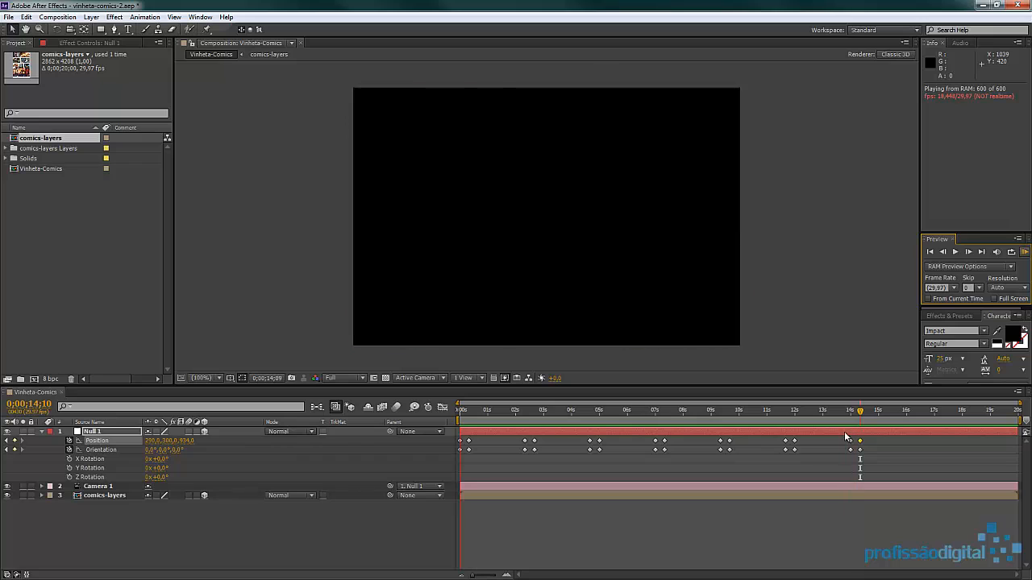
key(space)
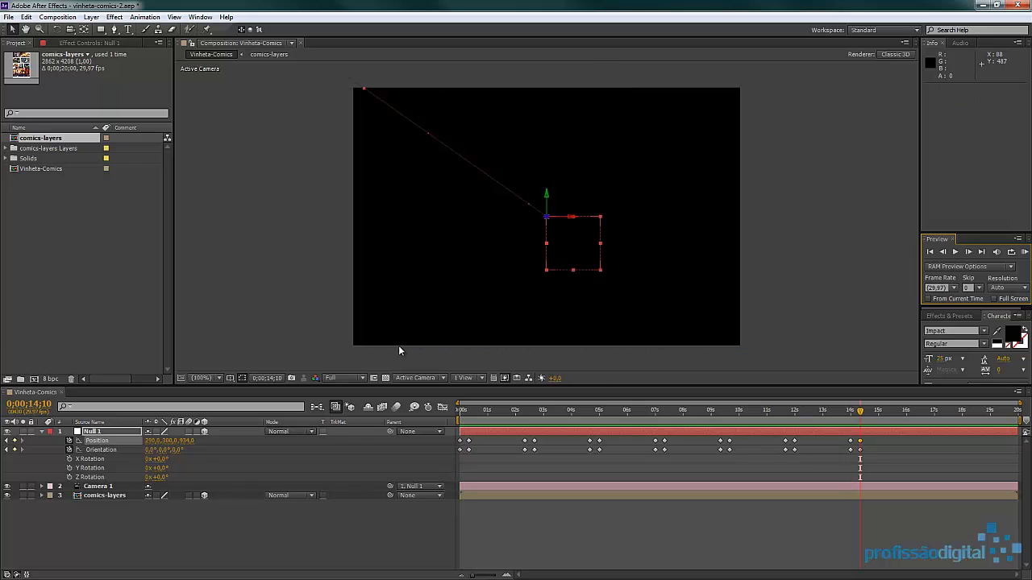
click(42, 433)
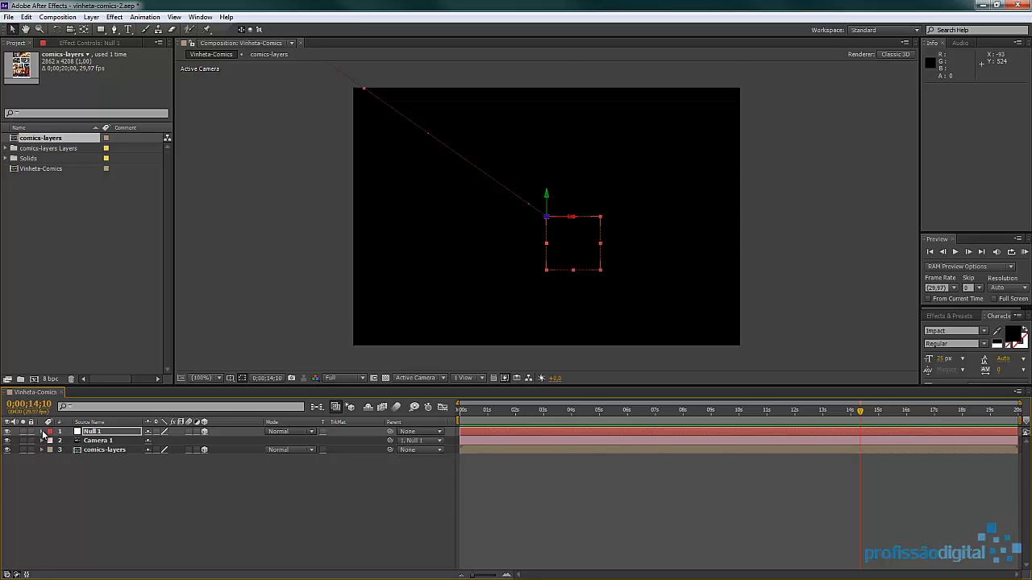
click(41, 432)
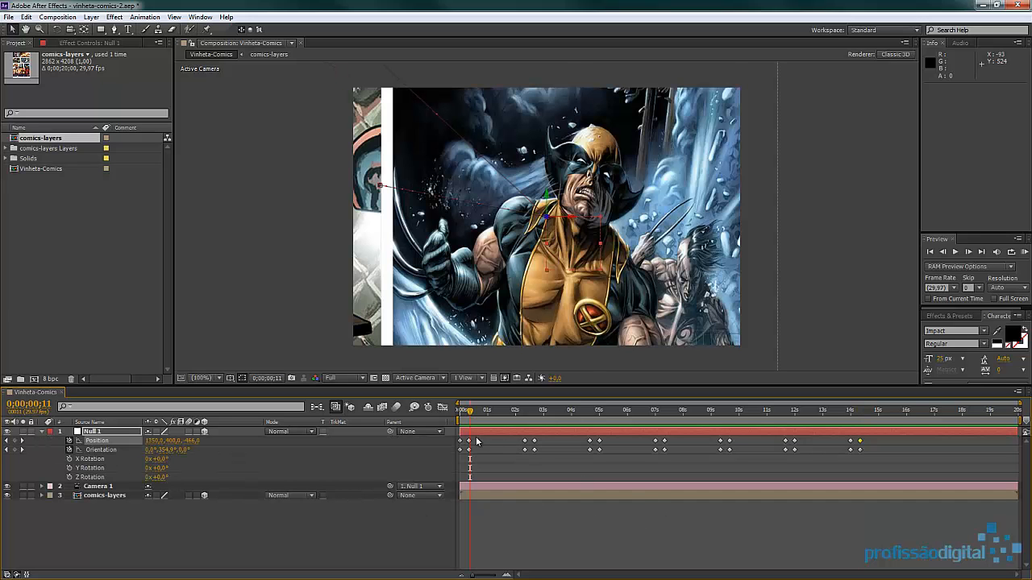
click(8, 441)
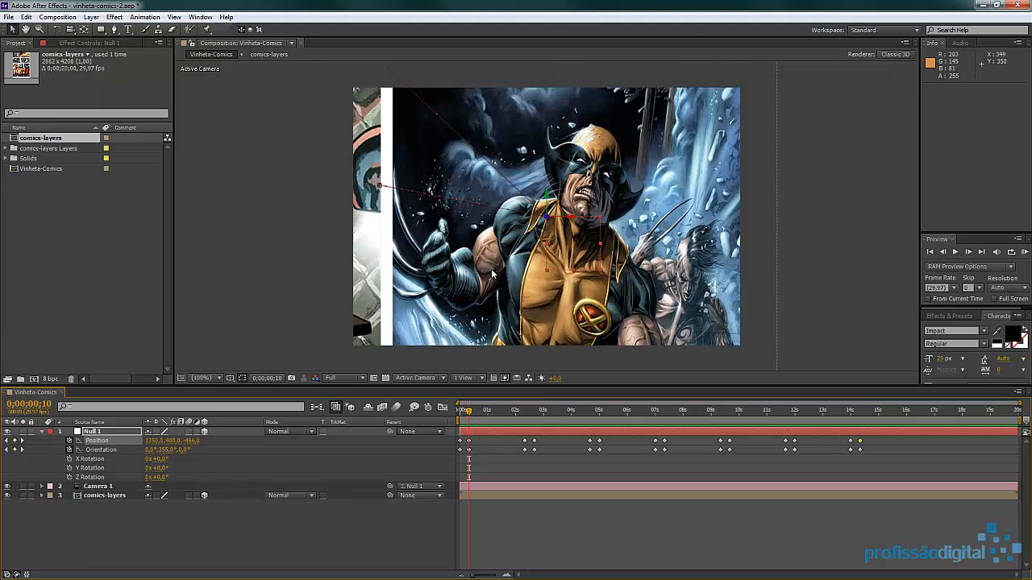
click(129, 436)
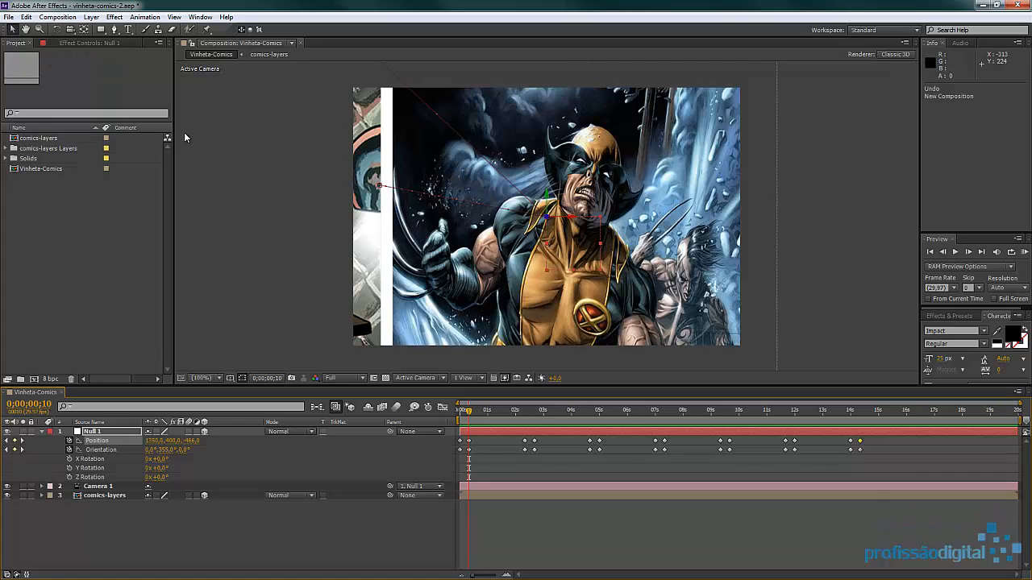
Create a composition named Wolverine with the NTSC DV preset, 720 x 480 px, and a duration of 0;00;05;00
click(58, 17)
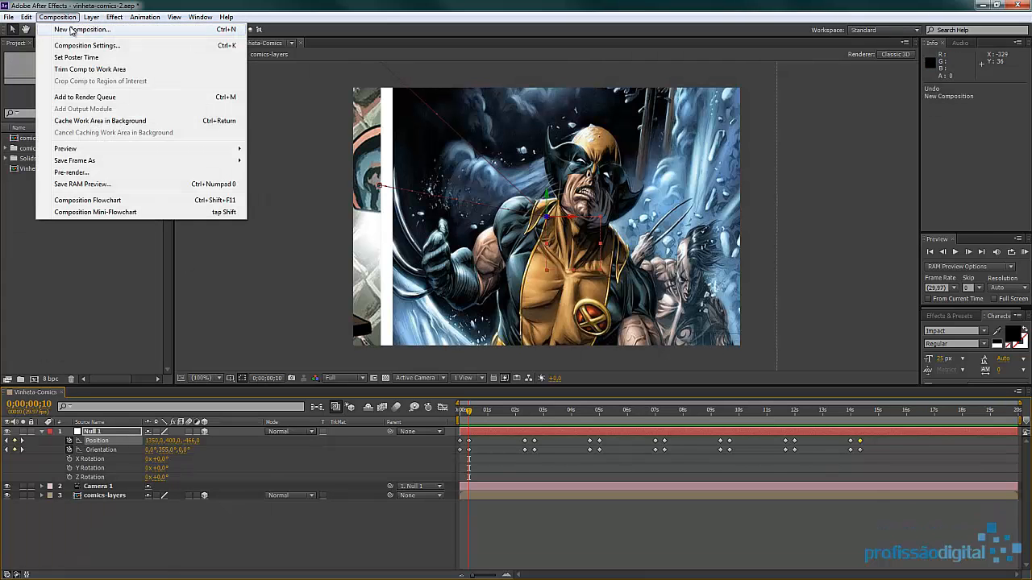
click(73, 30)
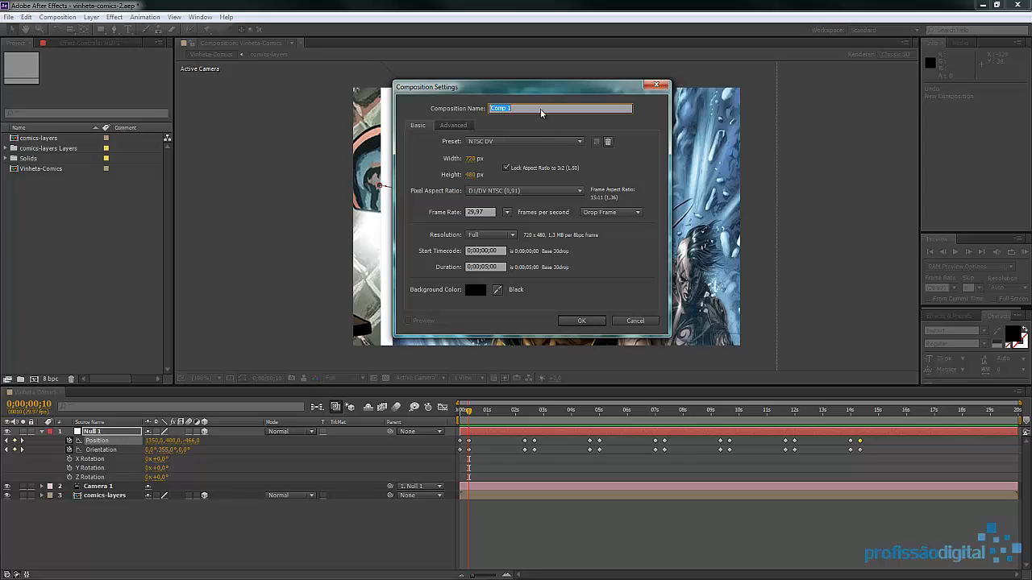
text(Vi)
click(486, 266)
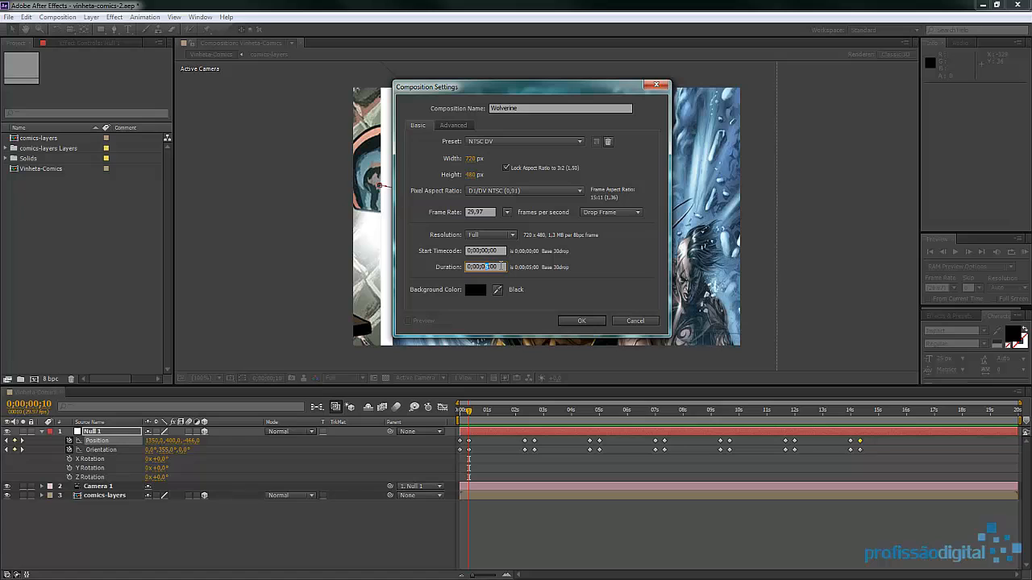
drag(500, 266, 466, 267)
click(595, 320)
click(595, 321)
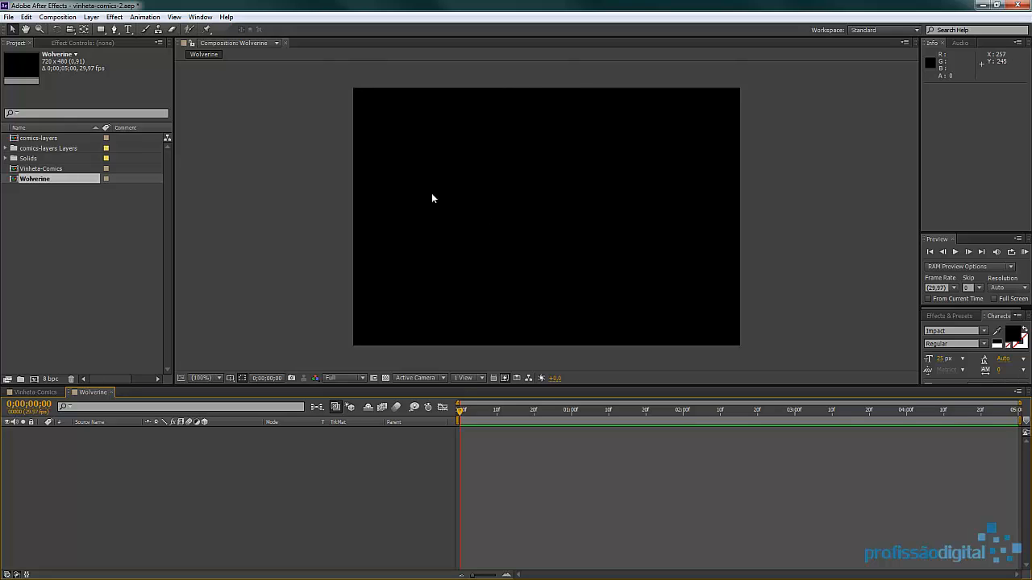
Draw a closed rectangular speech balloon with a small pointed tail on its upper edge, using the Pen tool with a white fill
click(113, 29)
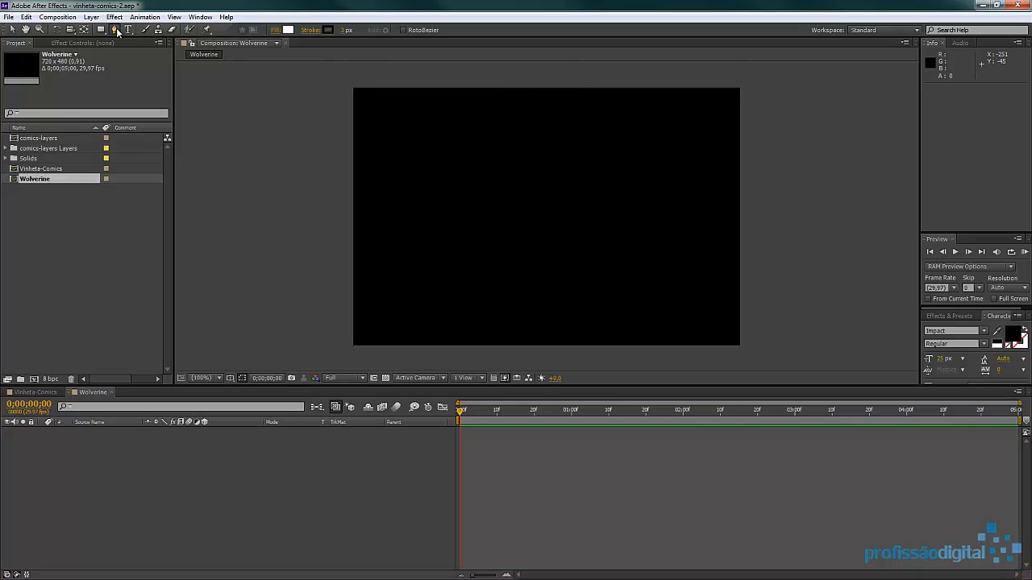
click(441, 198)
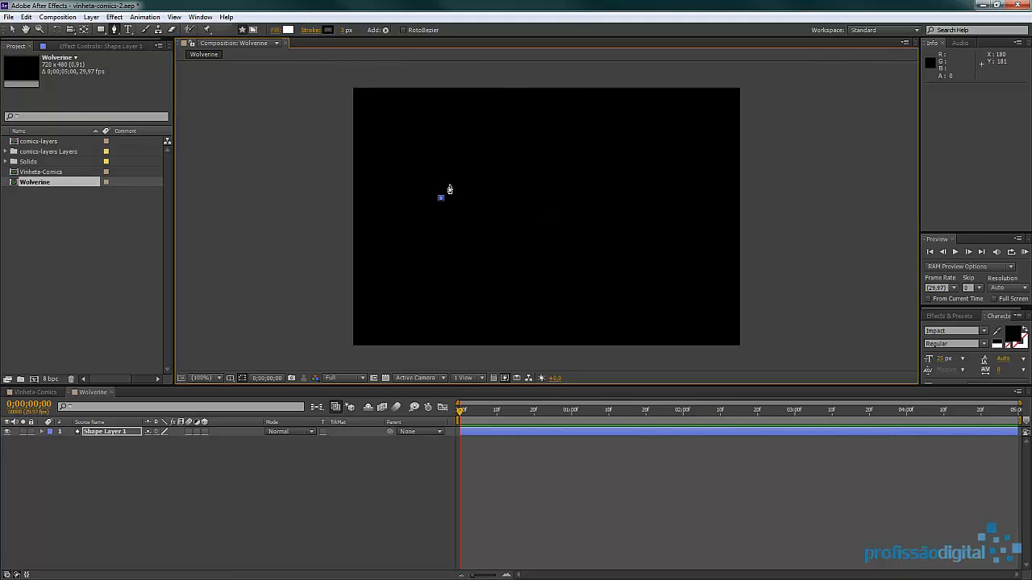
click(449, 186)
click(453, 198)
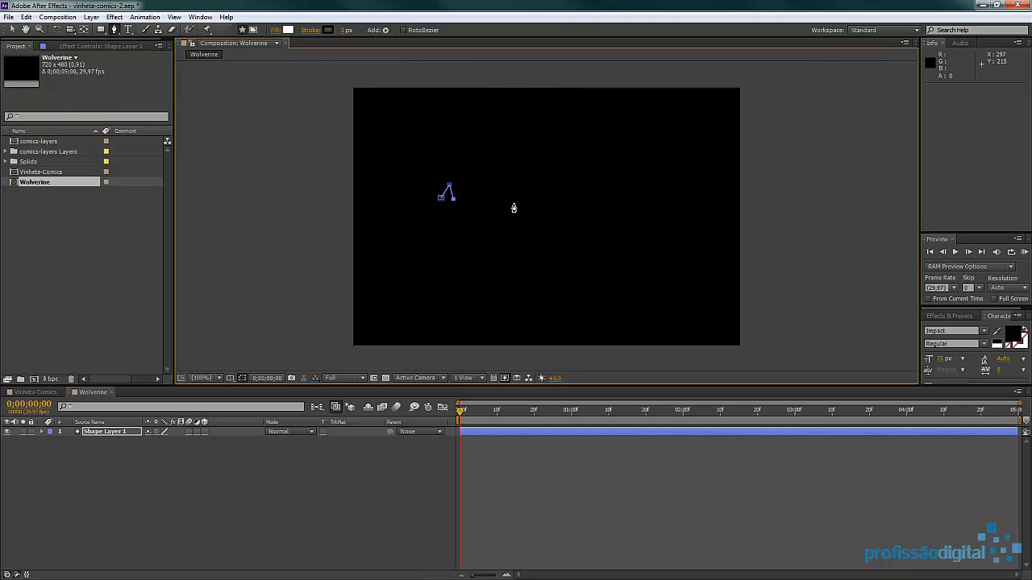
click(558, 198)
click(558, 240)
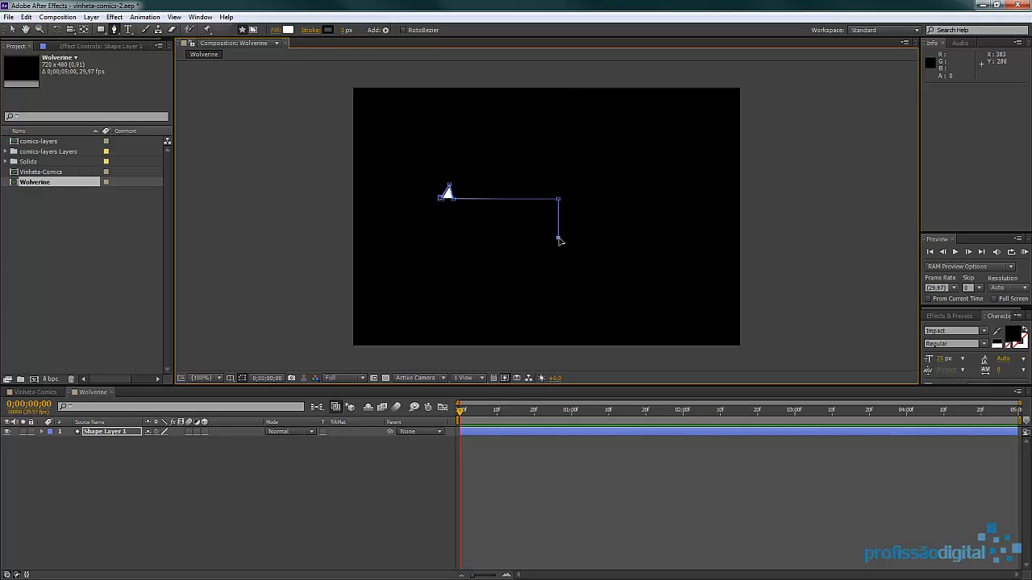
click(394, 238)
click(394, 199)
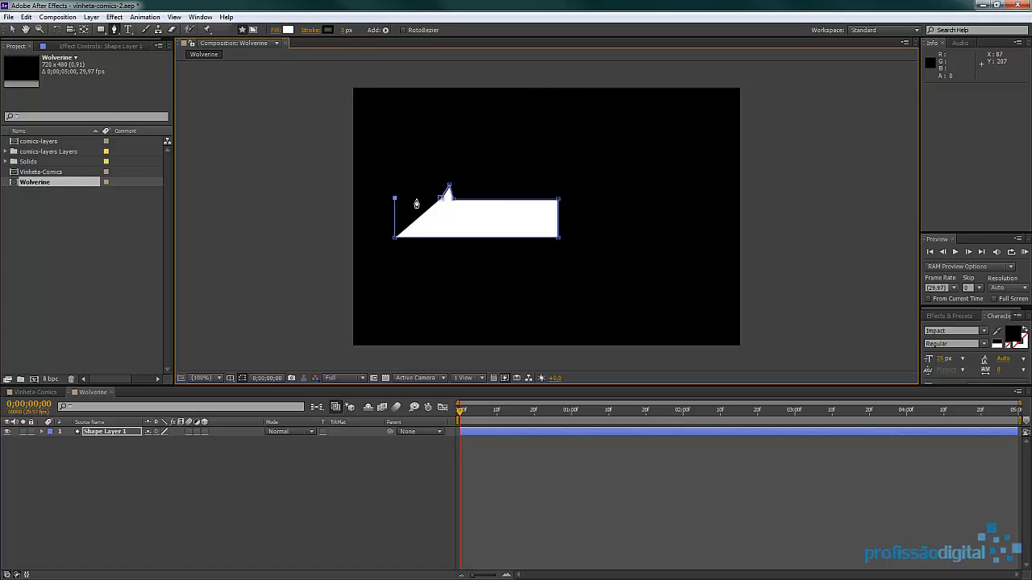
click(443, 198)
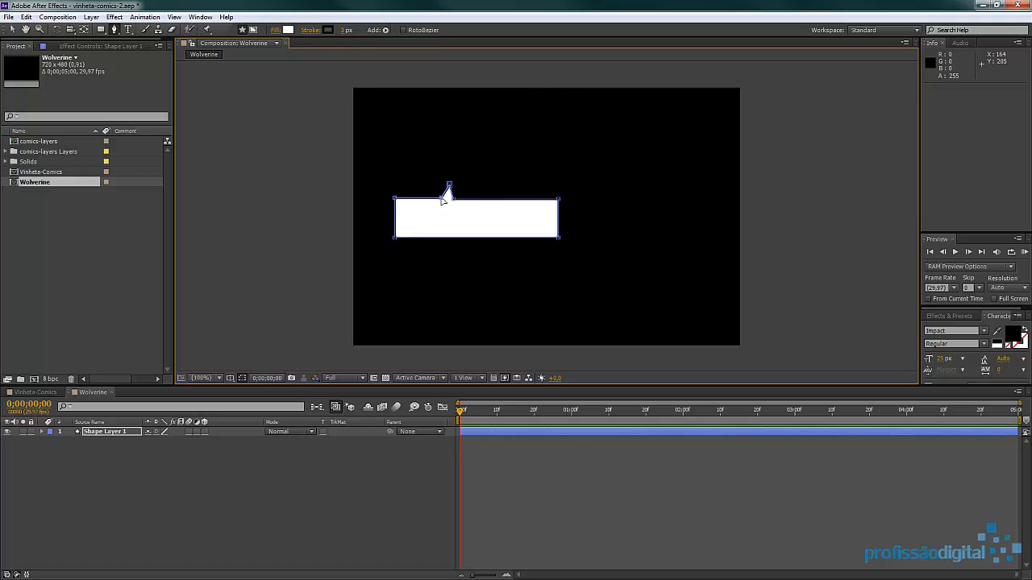
Use a black (000000) stroke with a width of 3 px for the speech balloon
click(330, 30)
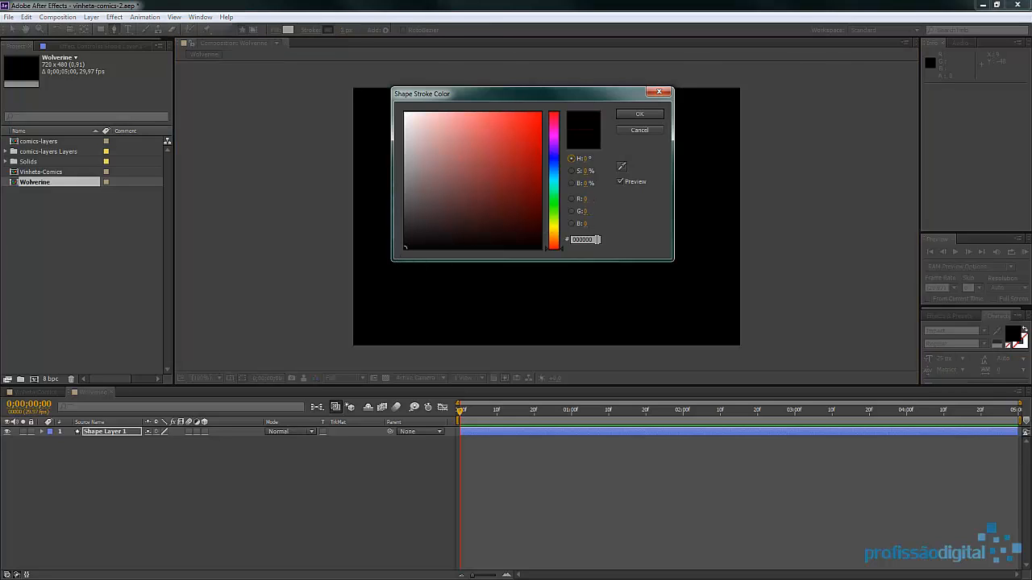
click(597, 239)
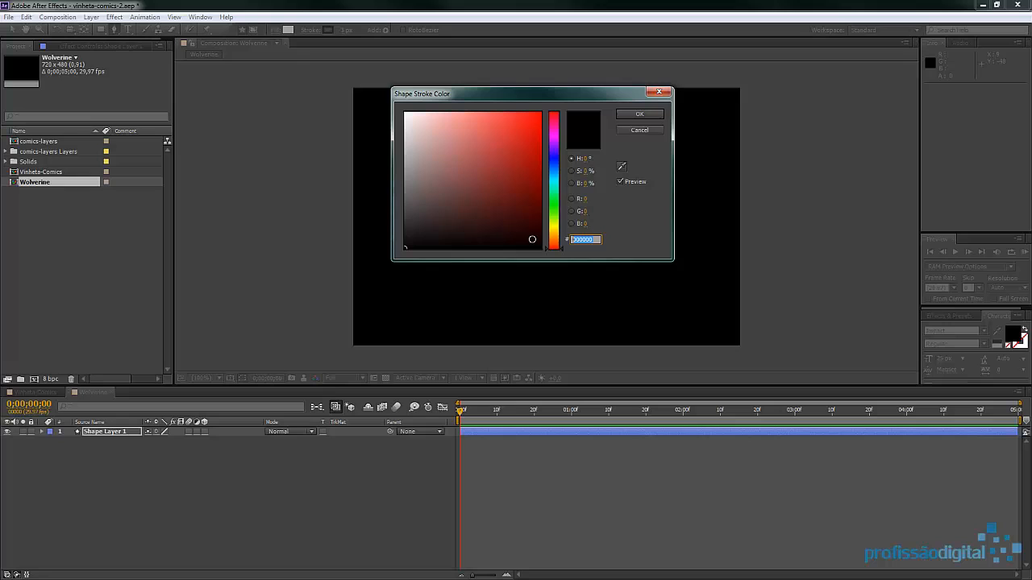
click(638, 115)
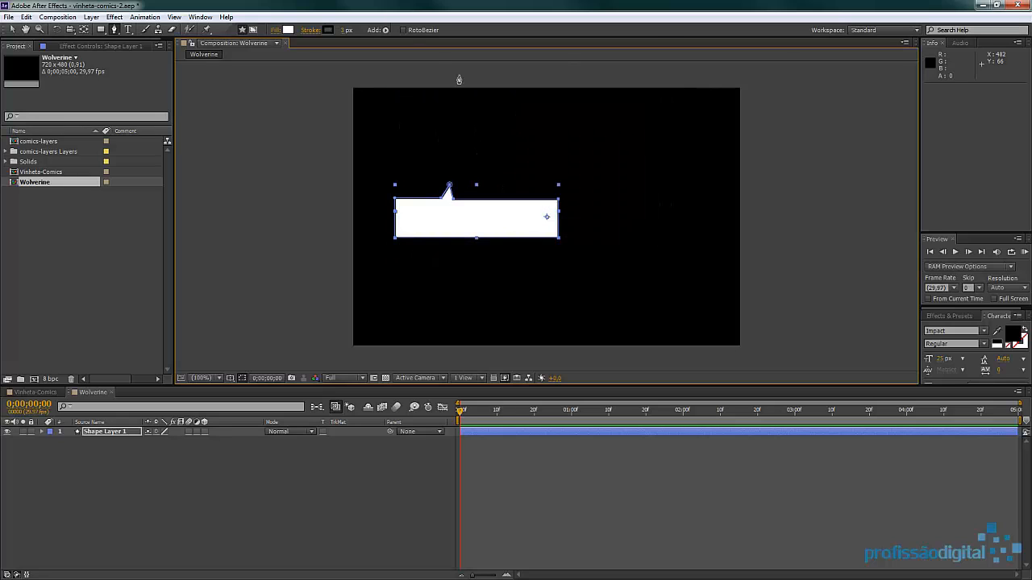
click(346, 29)
click(300, 61)
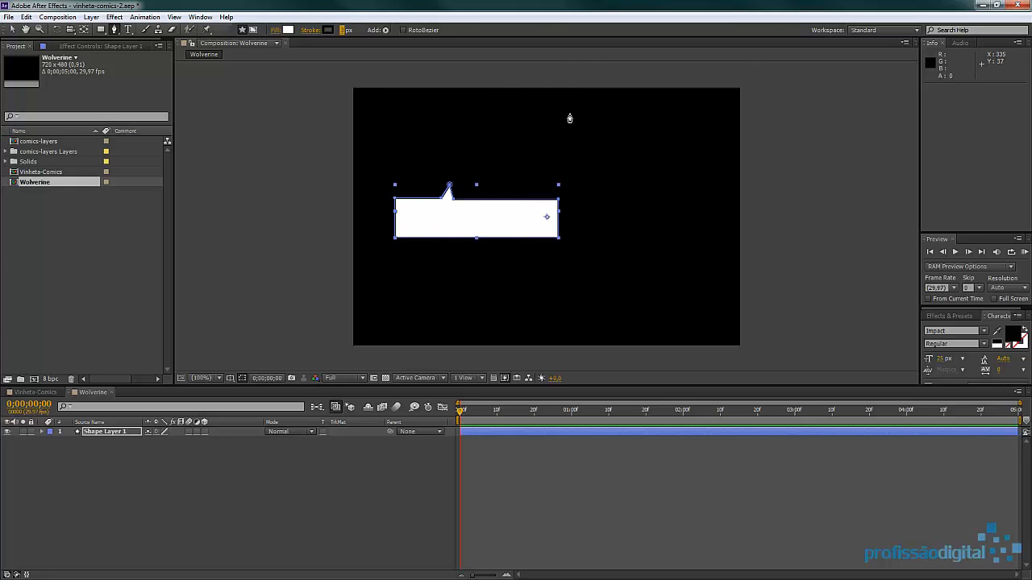
Show the transparency grid behind the speech balloon and deselect the shape layer
click(12, 30)
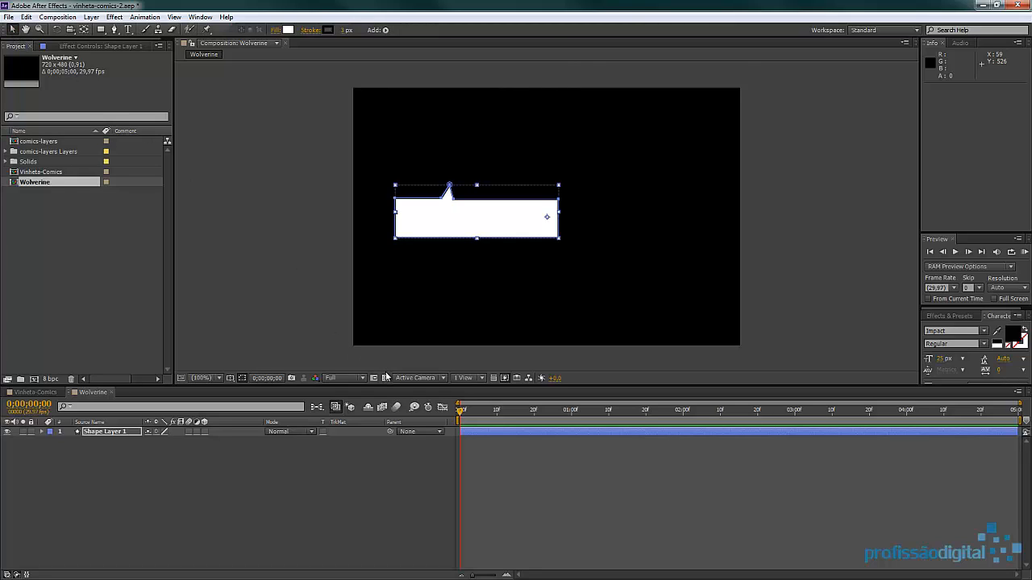
click(386, 378)
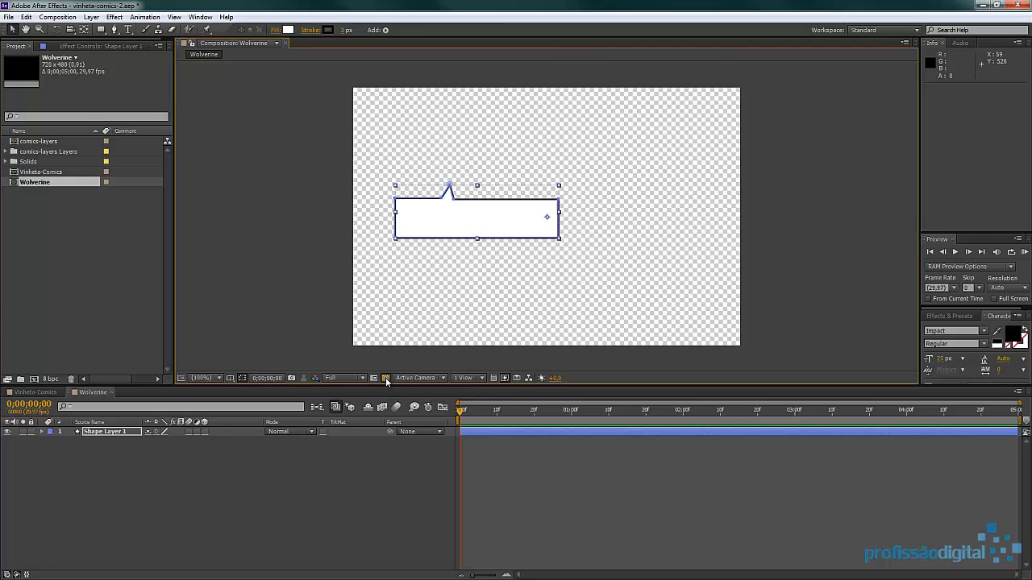
click(382, 471)
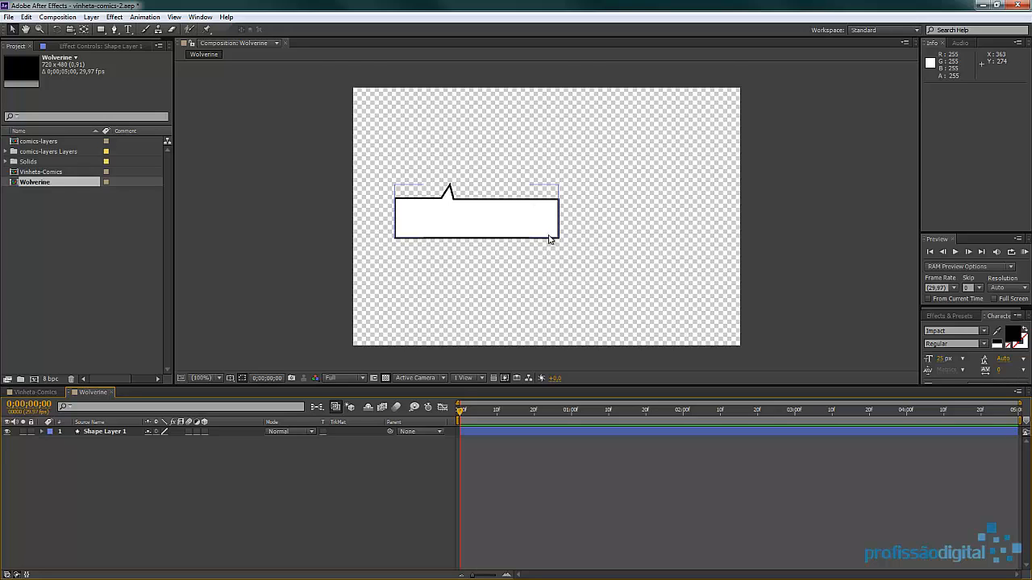
Add the text "Wolverine" in Impact, enlarge it and center it inside the balloon at position 137, 259
click(128, 30)
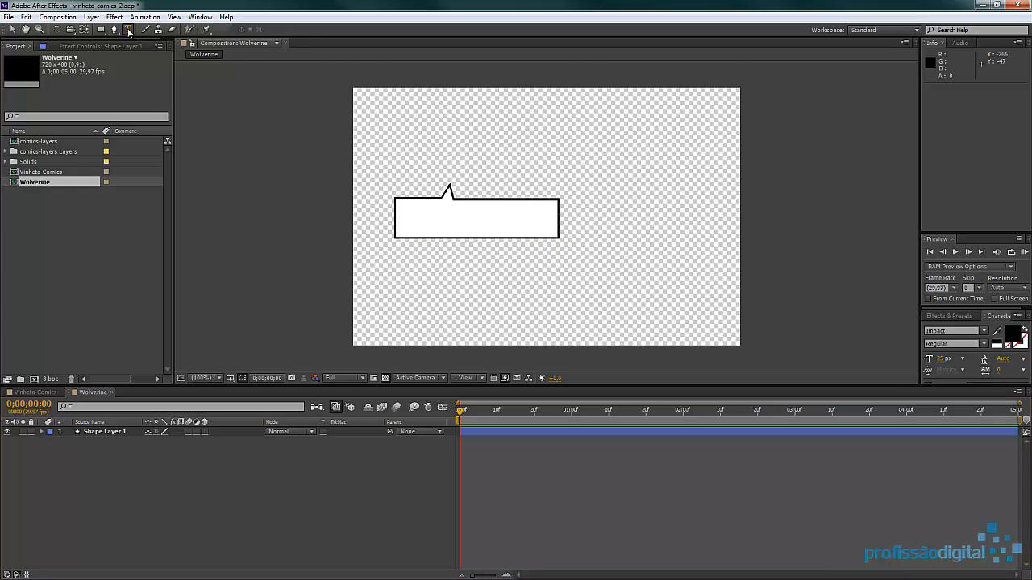
click(421, 214)
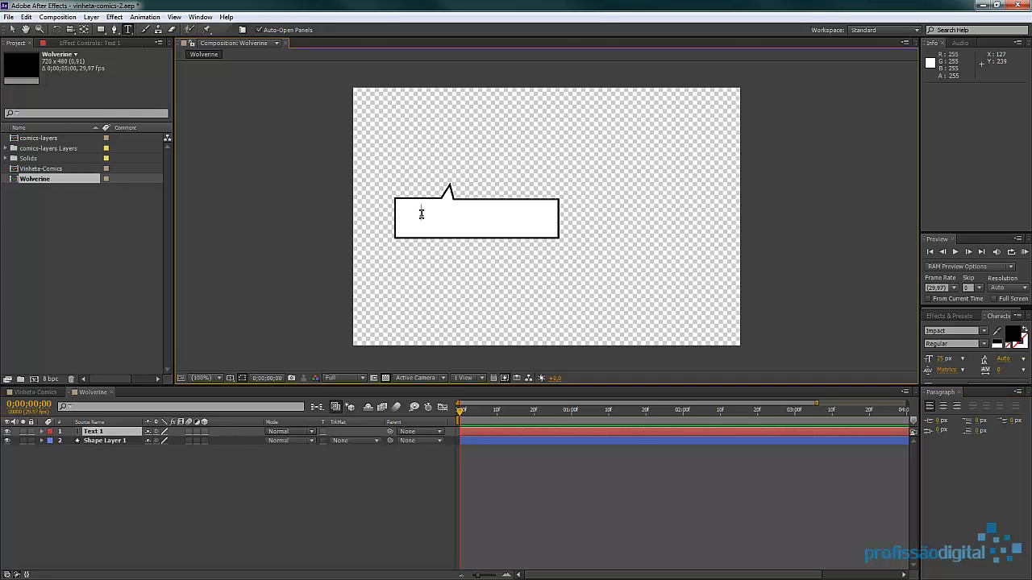
text(Wolverine)
click(9, 30)
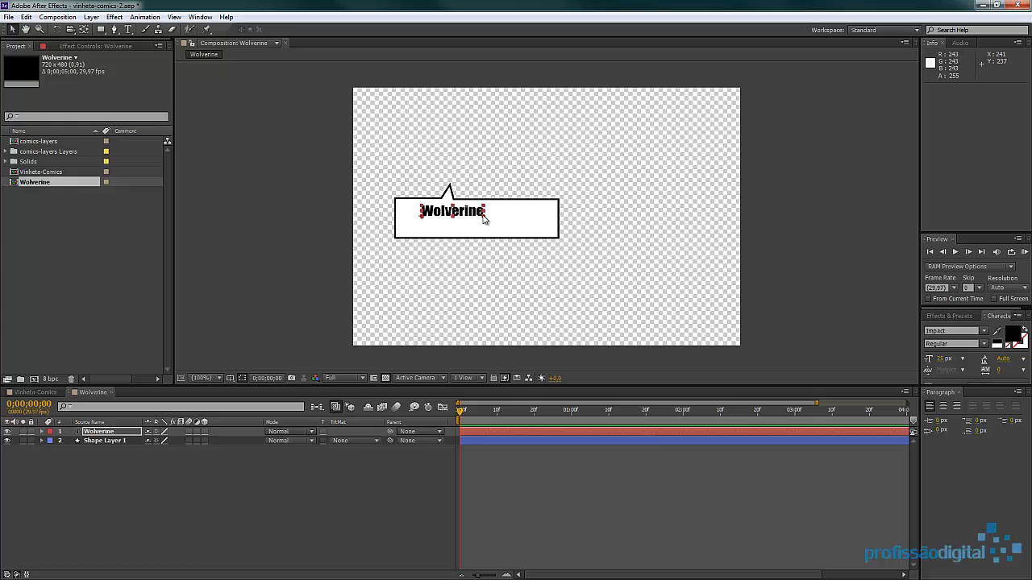
mouse_move(488, 221)
mouse_down()
mouse_move(520, 226)
mouse_move(496, 210)
mouse_move(501, 220)
mouse_up()
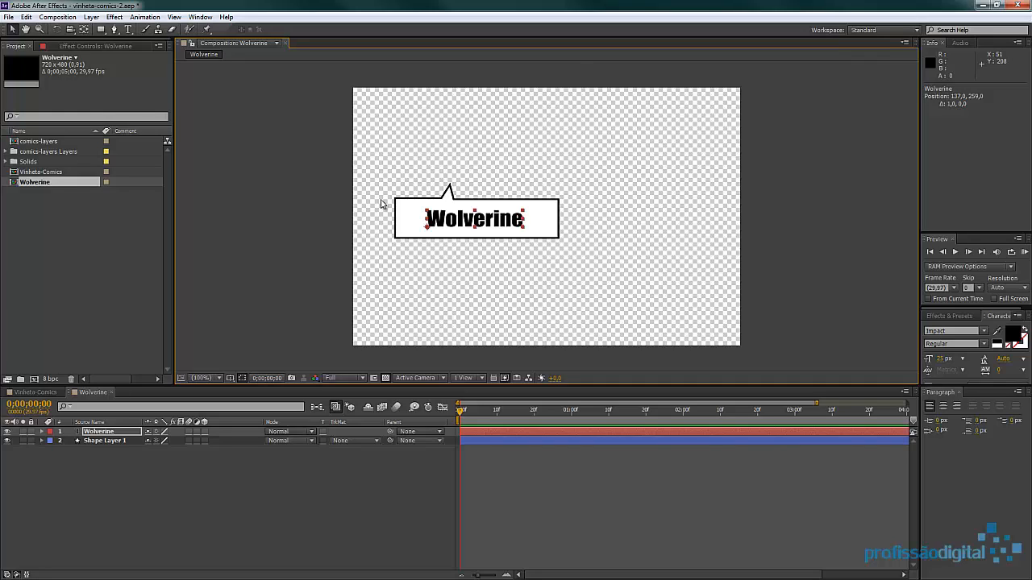
Close the Wolverine composition, duplicate it in the project and open the copy
click(112, 392)
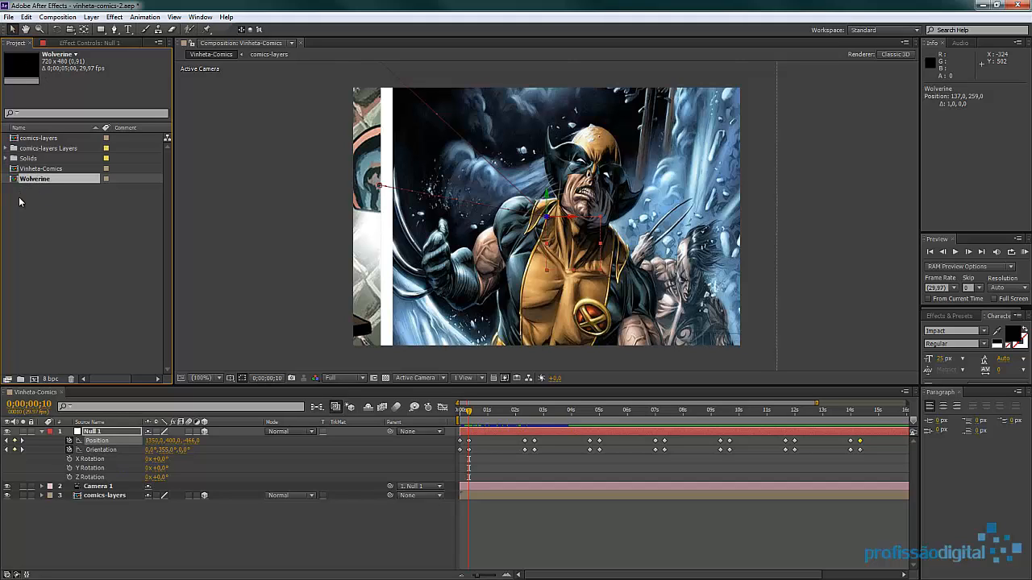
key(ctrl+d)
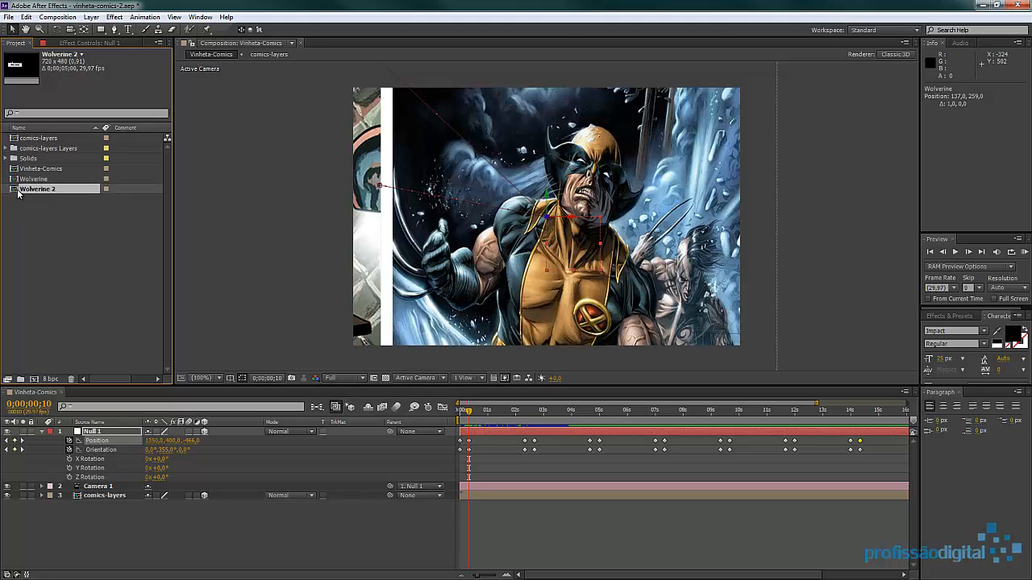
double_click(18, 192)
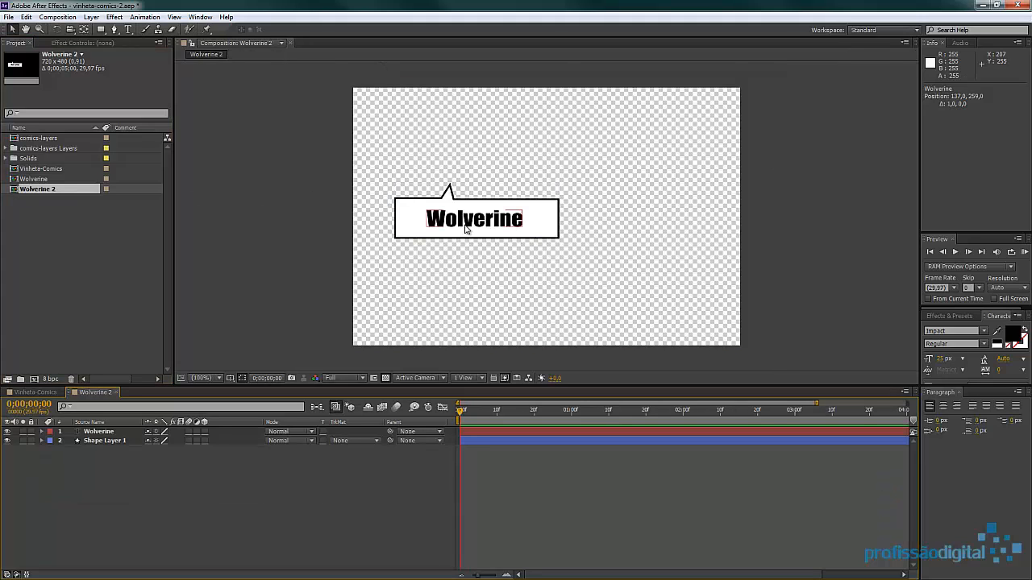
Replace the balloon text in the Wolverine 2 composition with "Homem de Ferro"
double_click(92, 432)
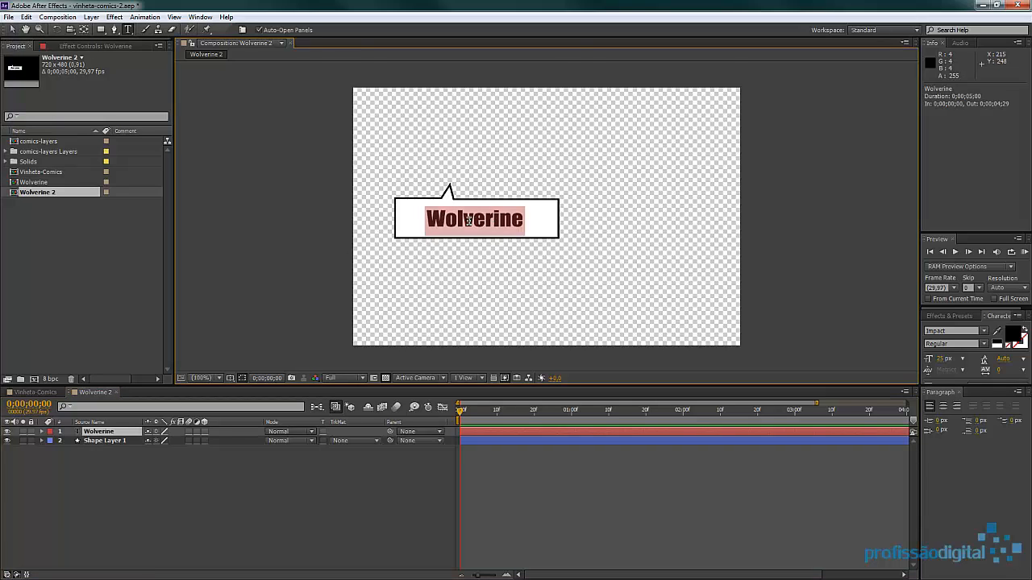
text(H)
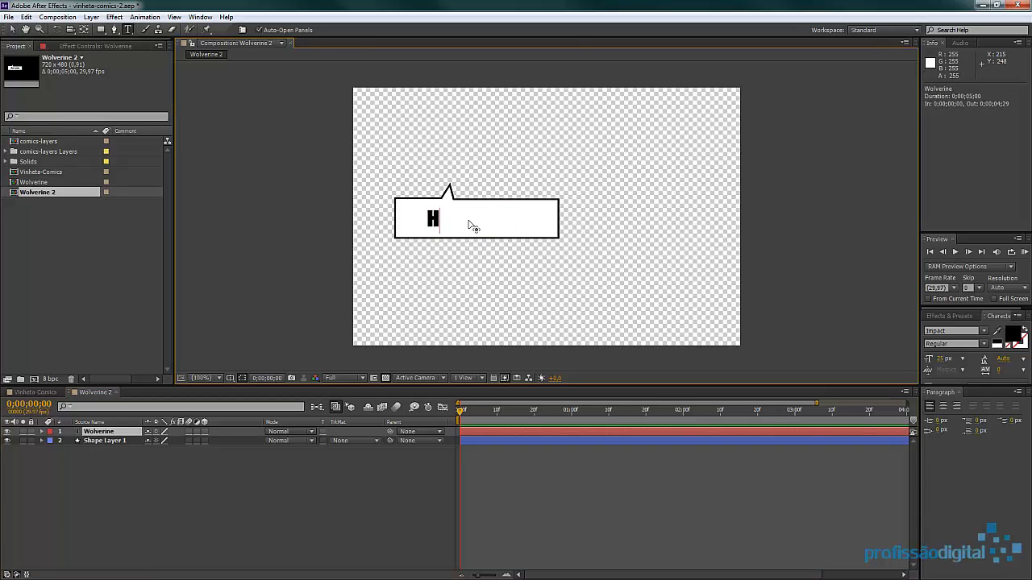
text(omem d)
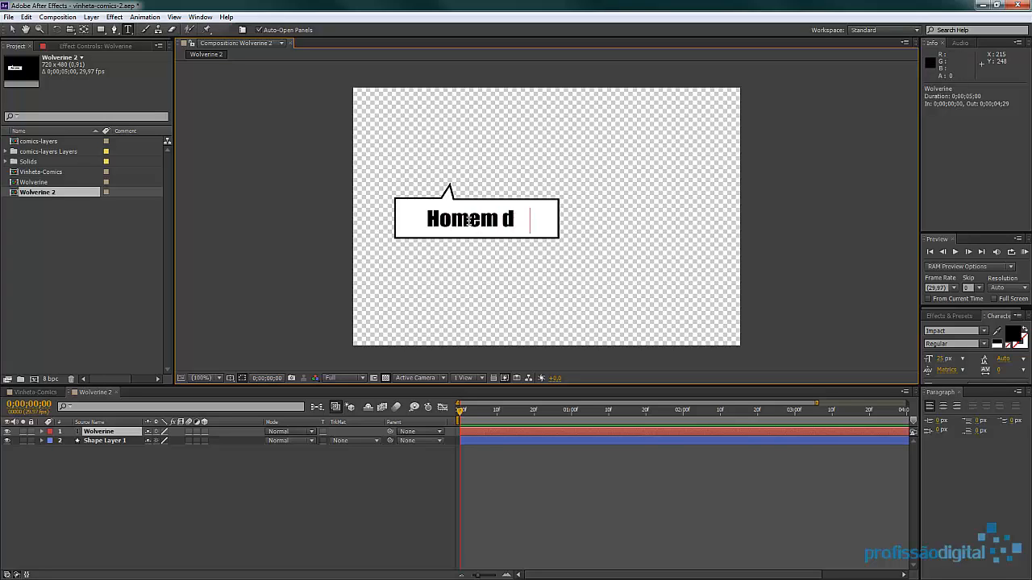
text(e Ferro)
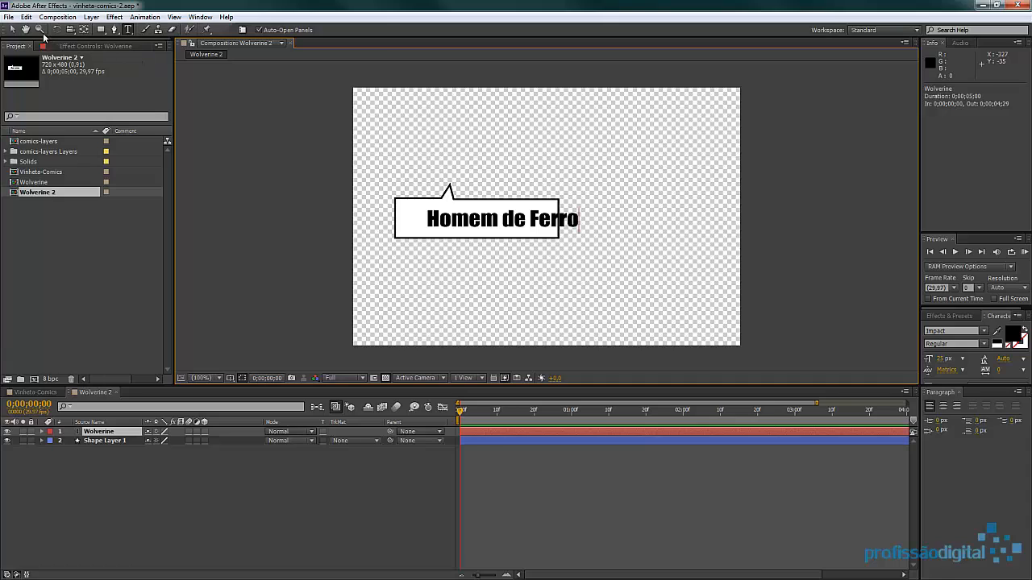
click(13, 30)
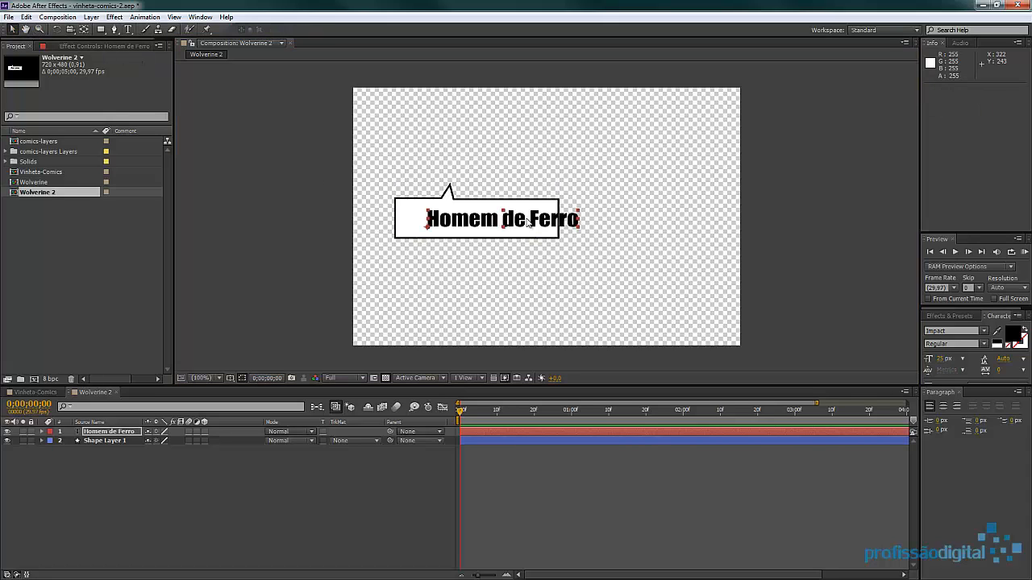
Center the "Homem de Ferro" text horizontally inside the speech balloon at position 88, 259
key(shift+Left)
key(shift+Left)
key(shift+Left)
key(shift+Left)
key(shift+Left)
key(shift+Left)
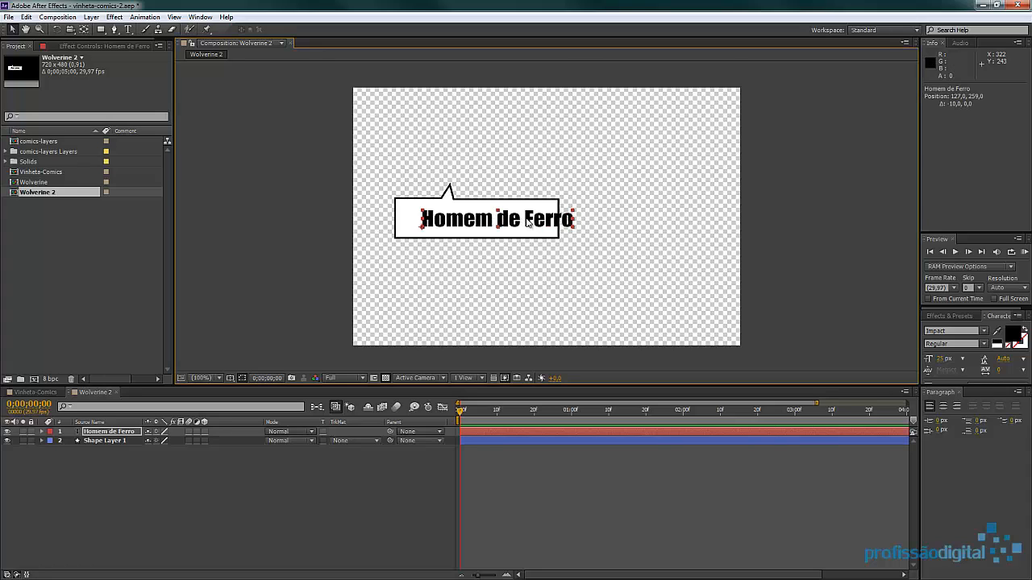
key(shift+Right)
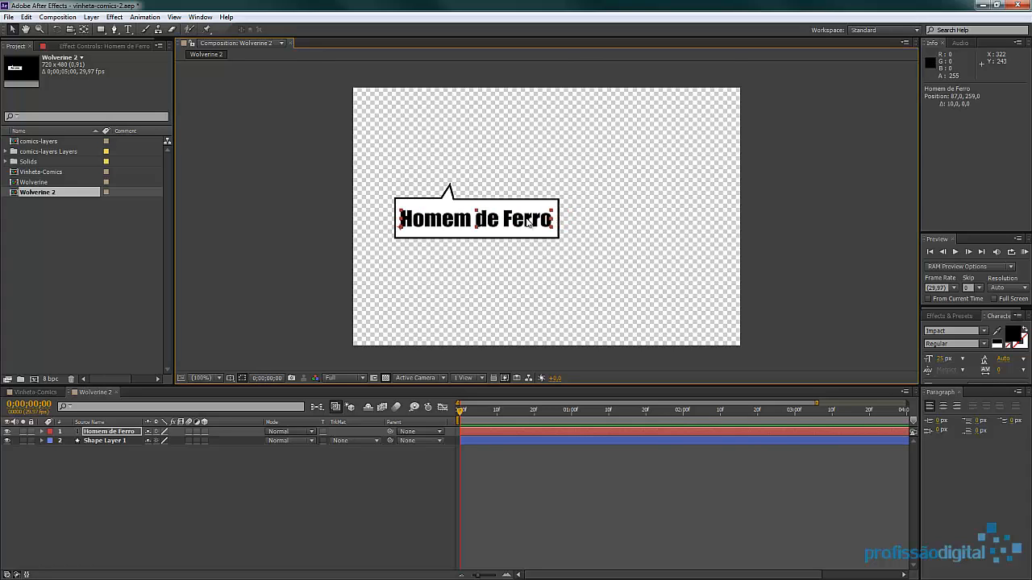
key(Right)
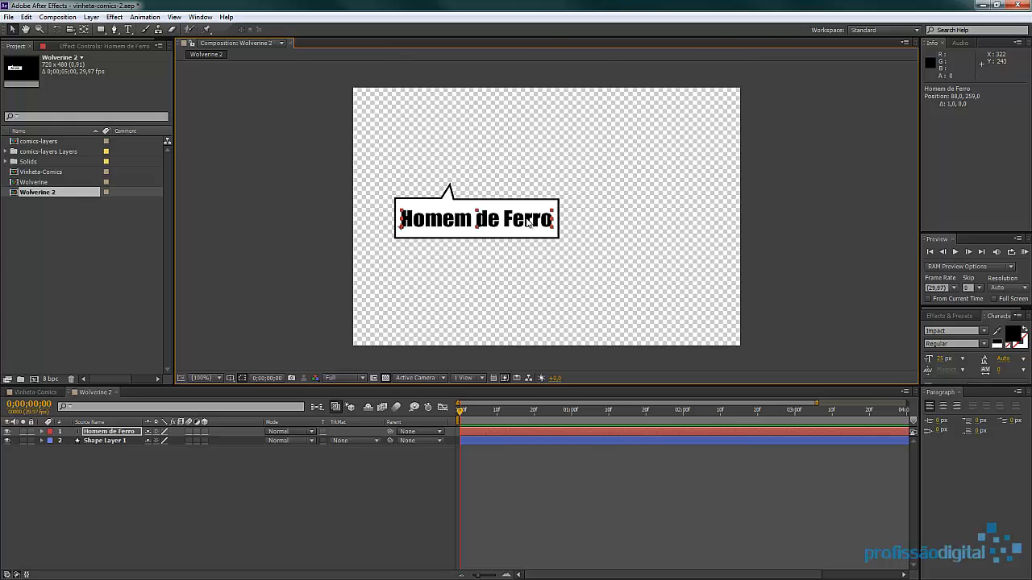
Close the Wolverine 2 composition and rename it "Homem" in the project
click(115, 392)
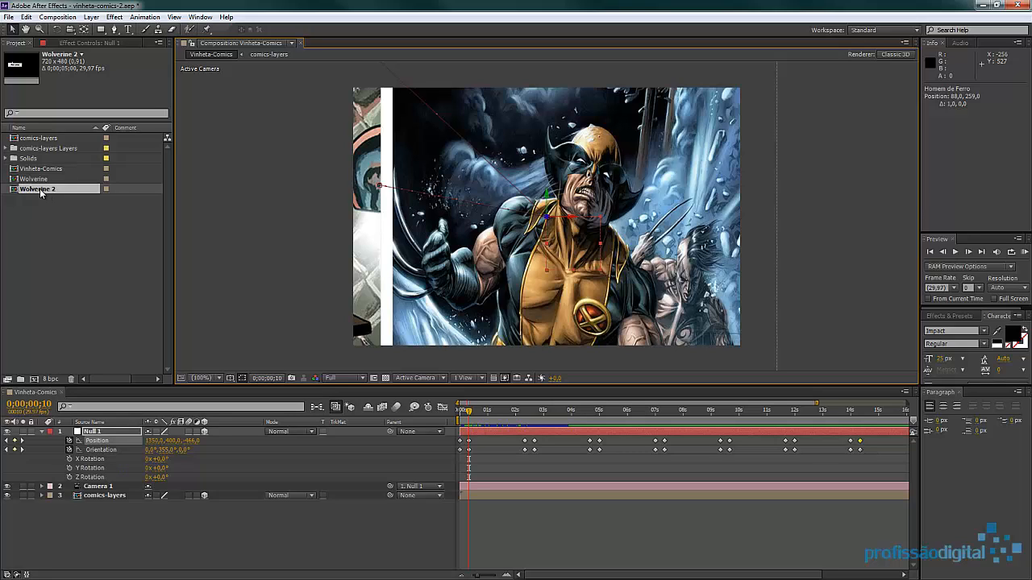
click(37, 190)
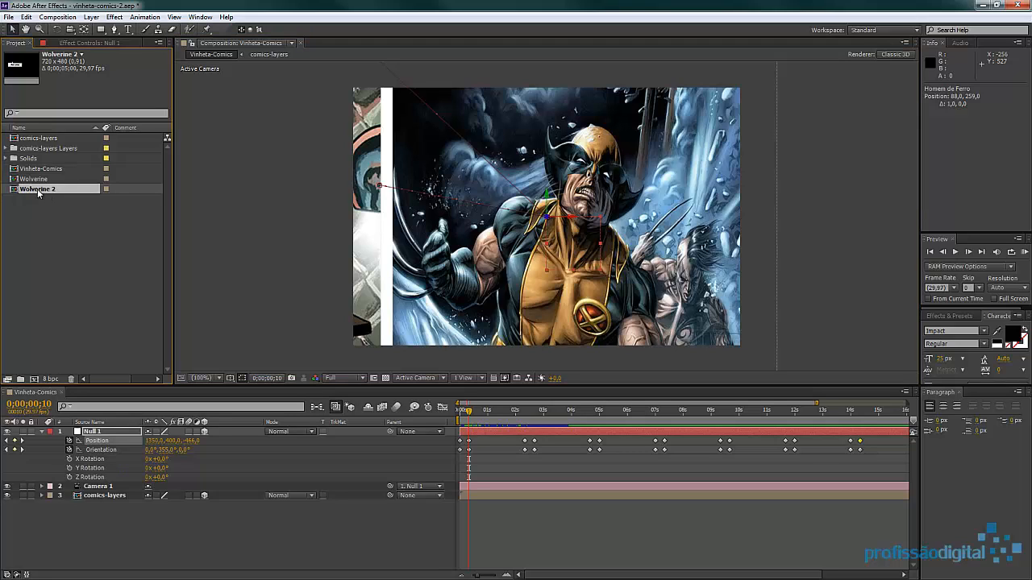
key(Return)
text(Homem)
key(Return)
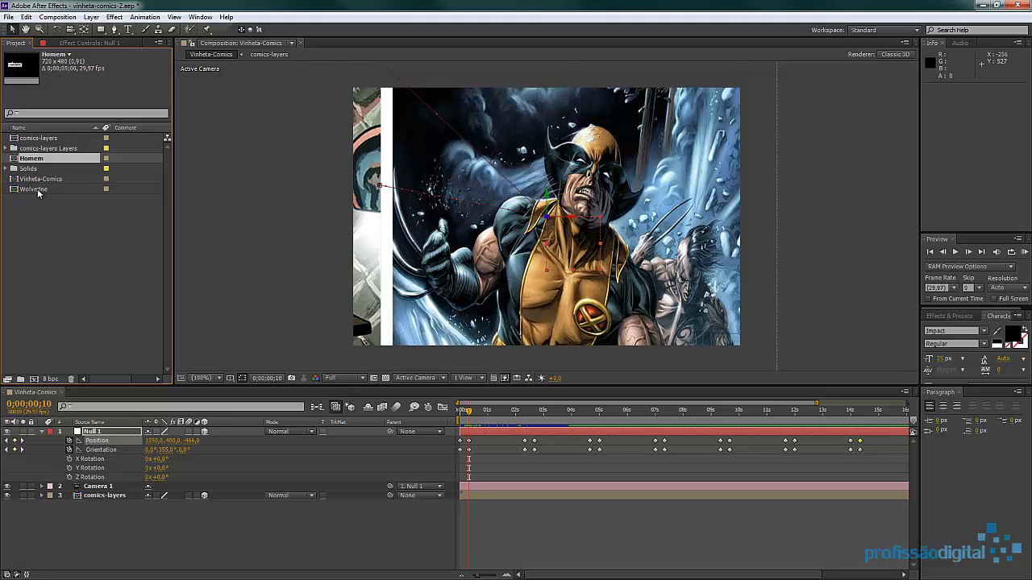
Duplicate the Homem composition and replace the balloon text in the copy with "O Coisa"
key(ctrl+d)
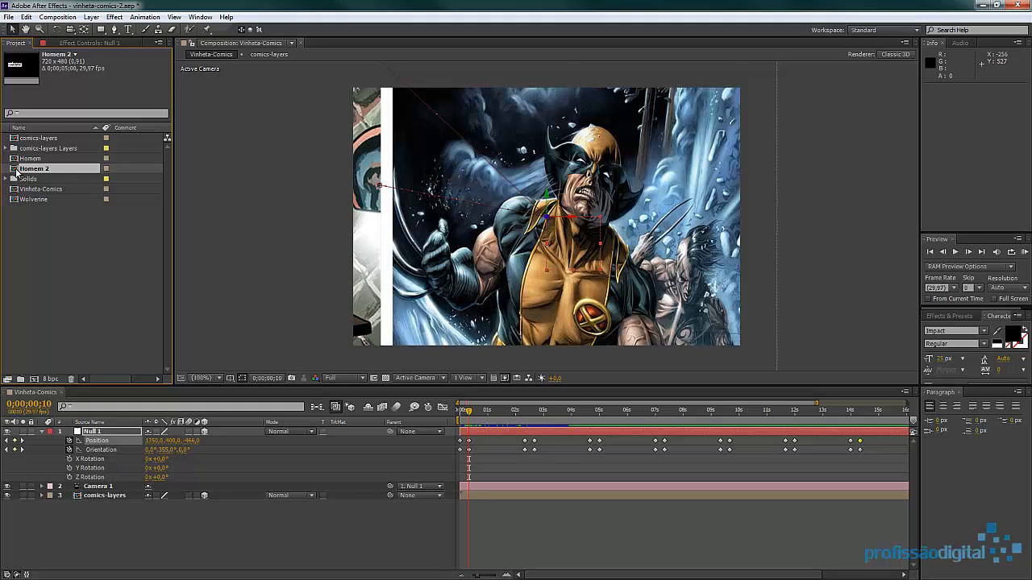
double_click(16, 171)
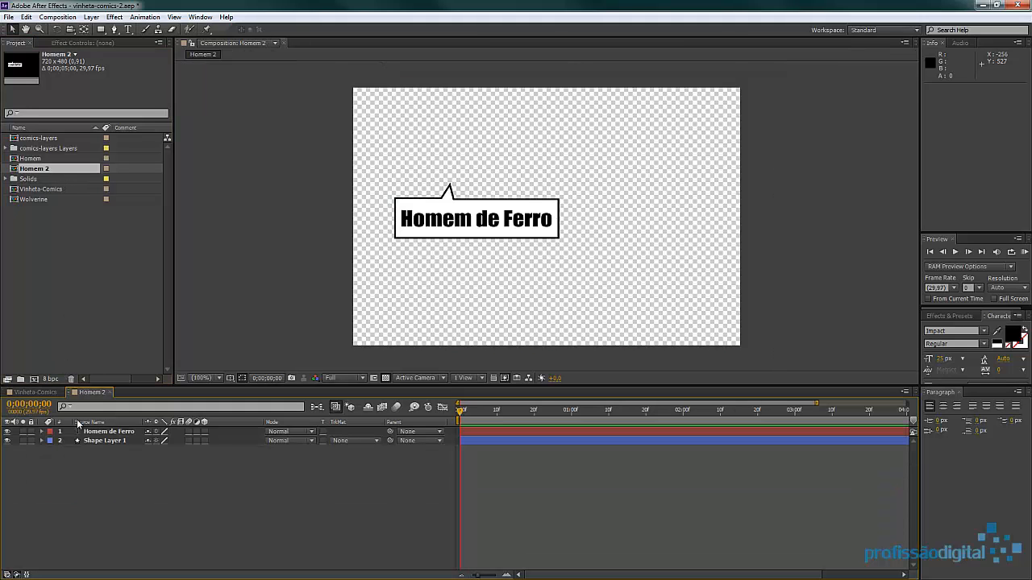
click(79, 432)
double_click(79, 433)
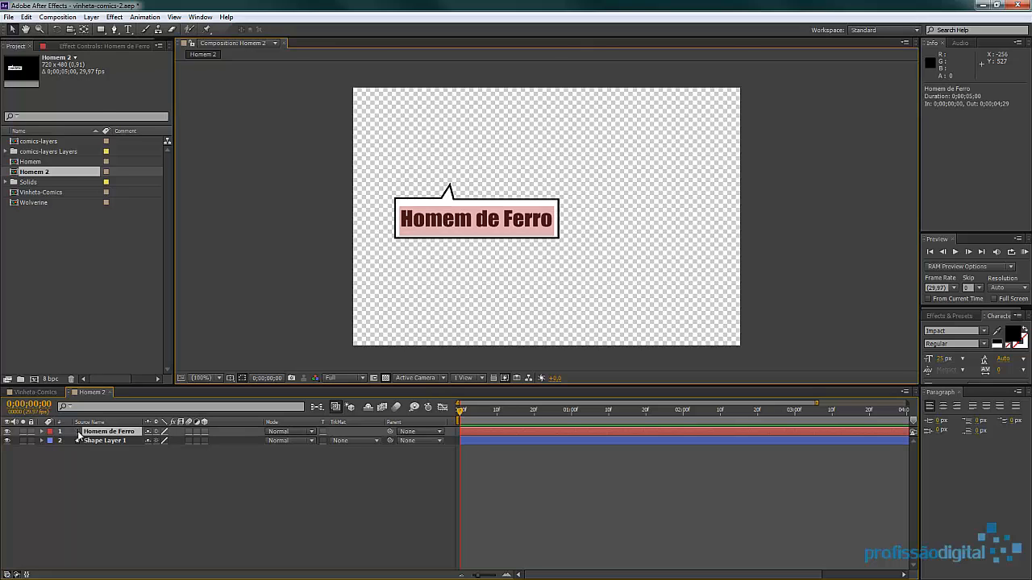
text(O )
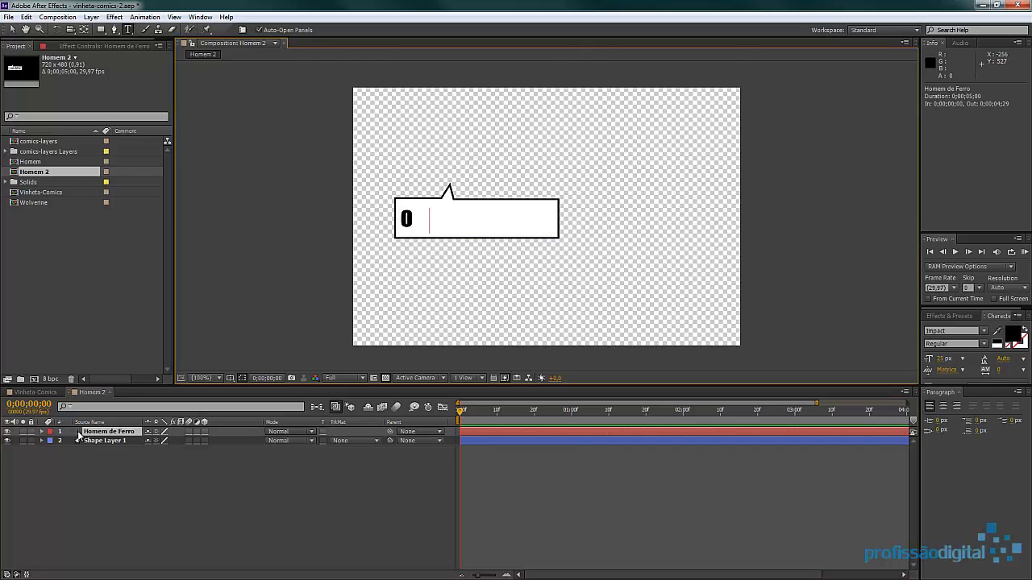
text(Coi sa)
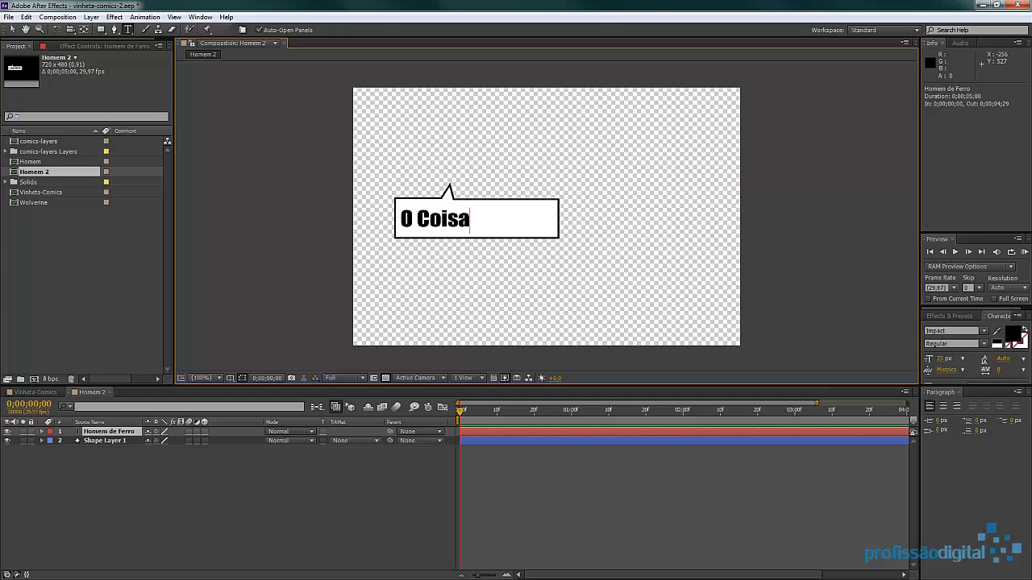
click(13, 30)
Center the "O Coisa" text horizontally inside the speech balloon at position 168, 259
key(shift+Right)
key(shift+Right)
key(shift+Right)
key(shift+Right)
key(shift+Right)
key(shift+Right)
key(shift+Right)
key(shift+Right)
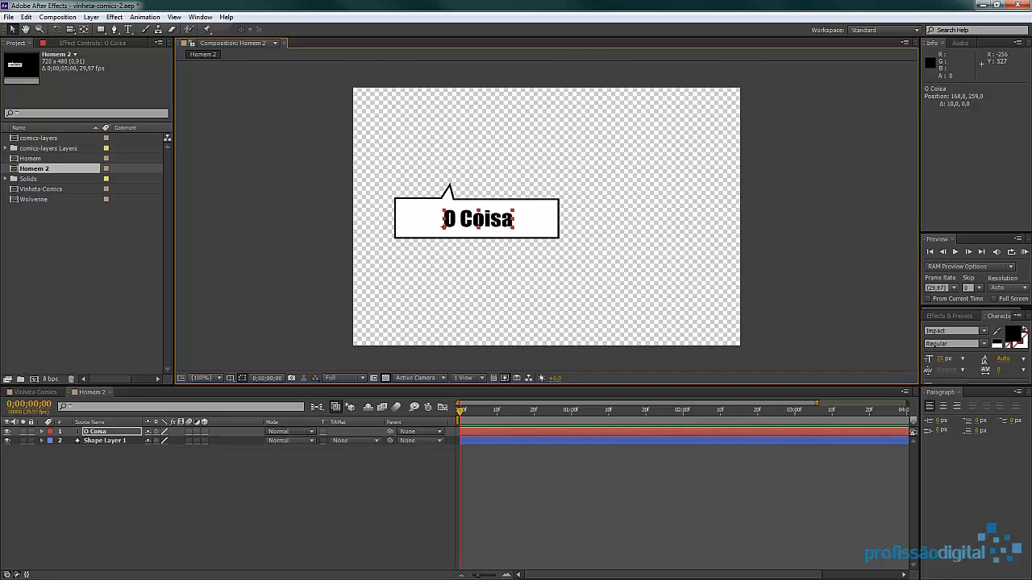
Rename the Homem 2 composition "Coisa" in the project and close it
click(36, 170)
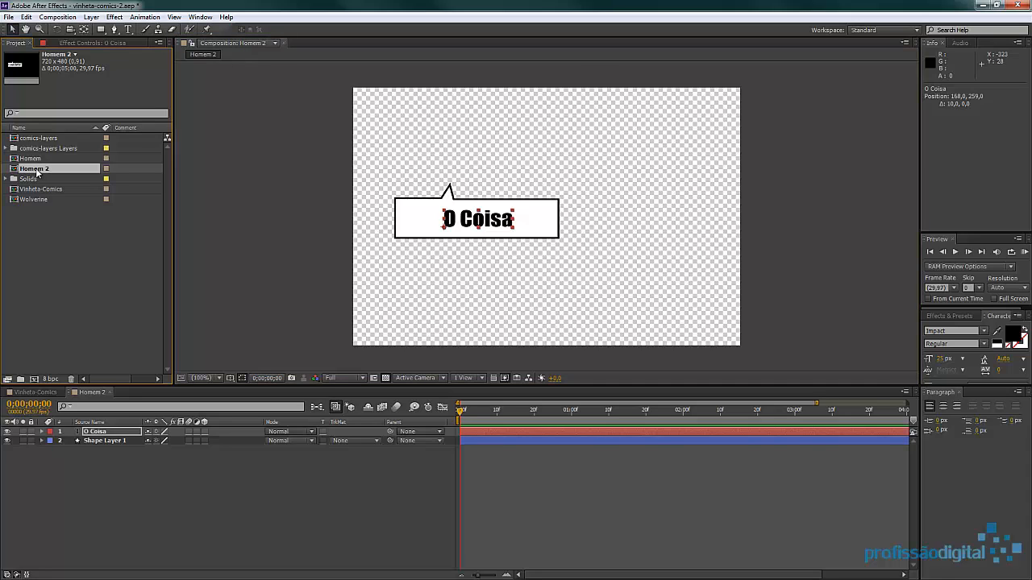
key(Return)
text(Coisa)
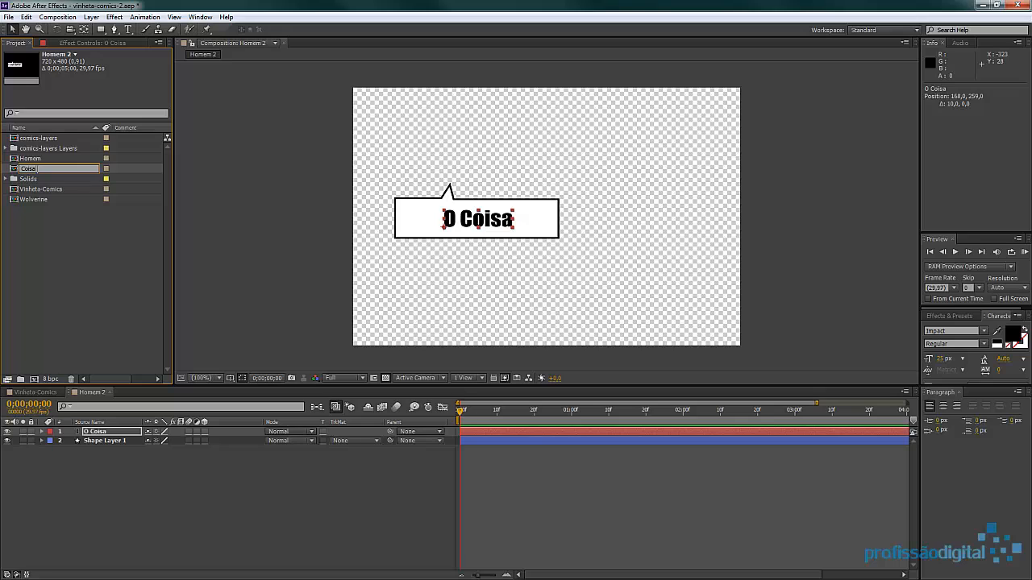
key(Return)
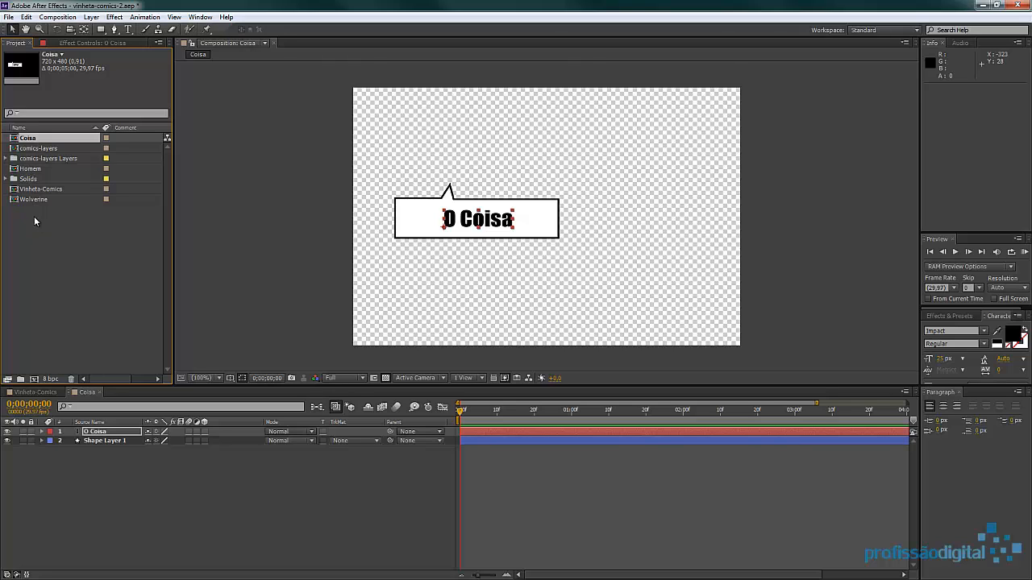
click(100, 392)
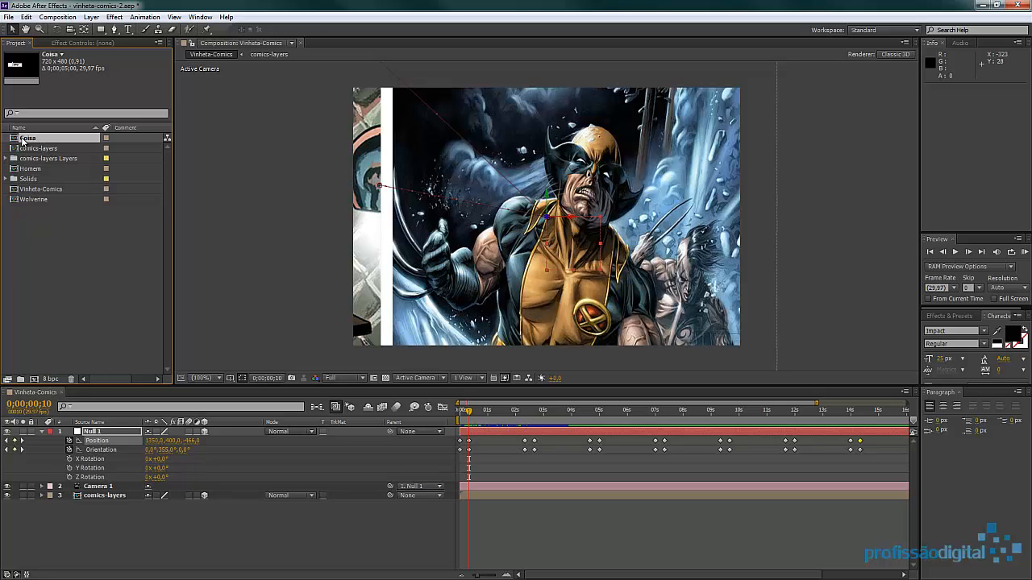
Duplicate the Coisa composition and replace the balloon text in the copy with "Tocha Humana"
key(ctrl+d)
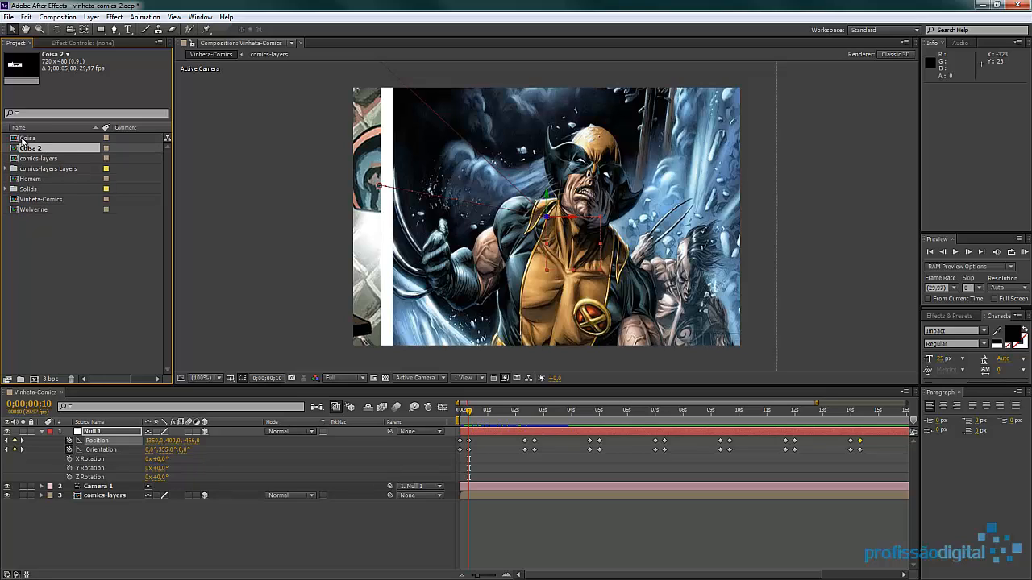
double_click(18, 150)
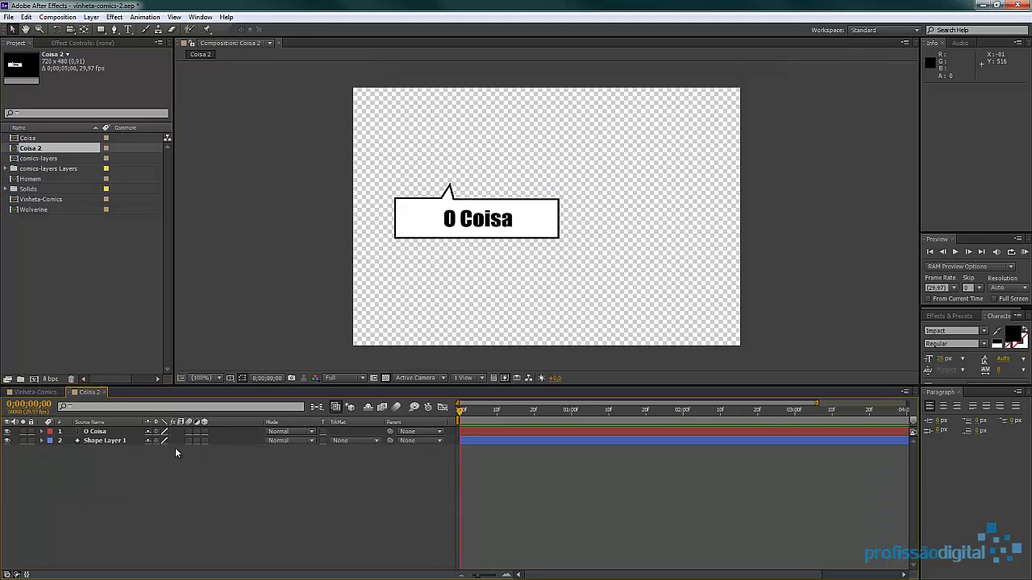
double_click(95, 432)
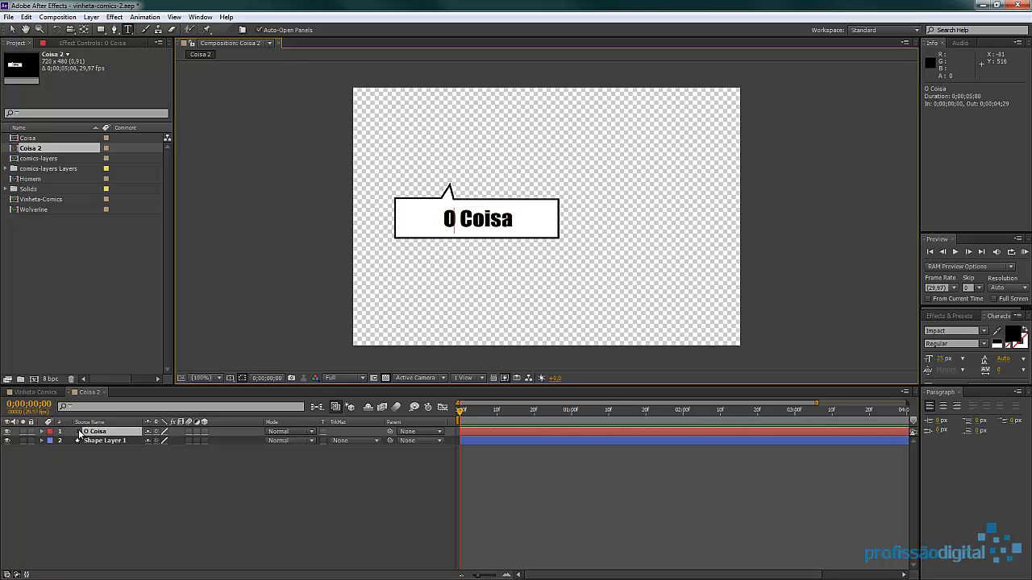
text(Tocha Humana)
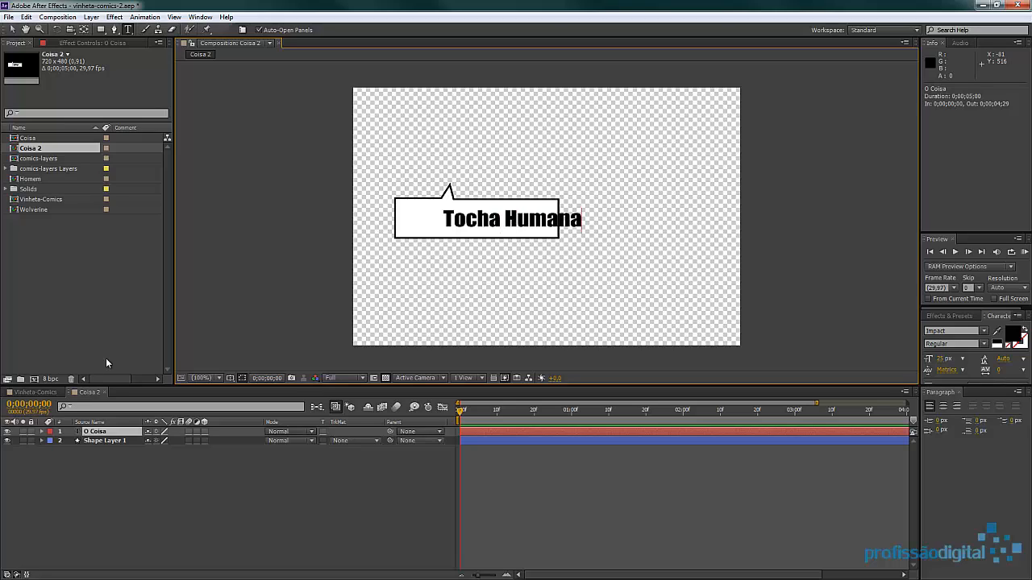
click(14, 29)
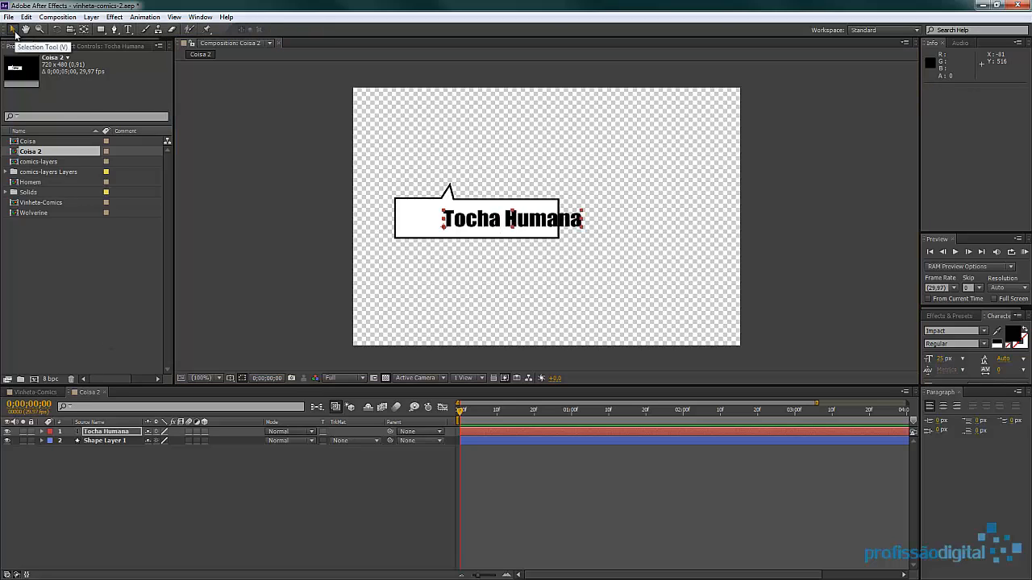
Center the "Tocha Humana" text horizontally inside the speech balloon at position 104, 259
key(shift+Left)
key(shift+Left)
key(shift+Left)
key(shift+Left)
key(shift+Left)
key(shift+Left)
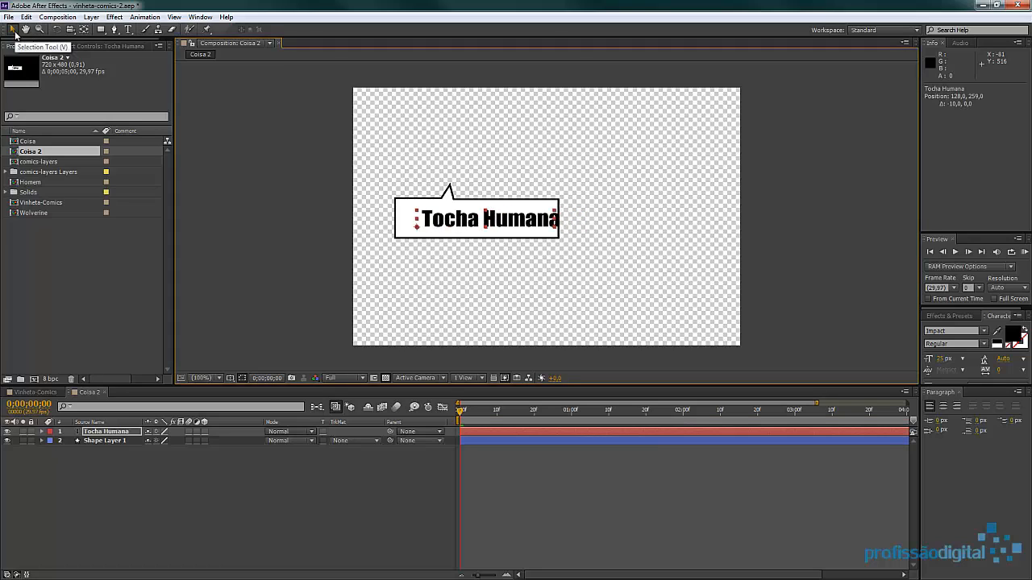
key(Left)
key(Left)
key(Left)
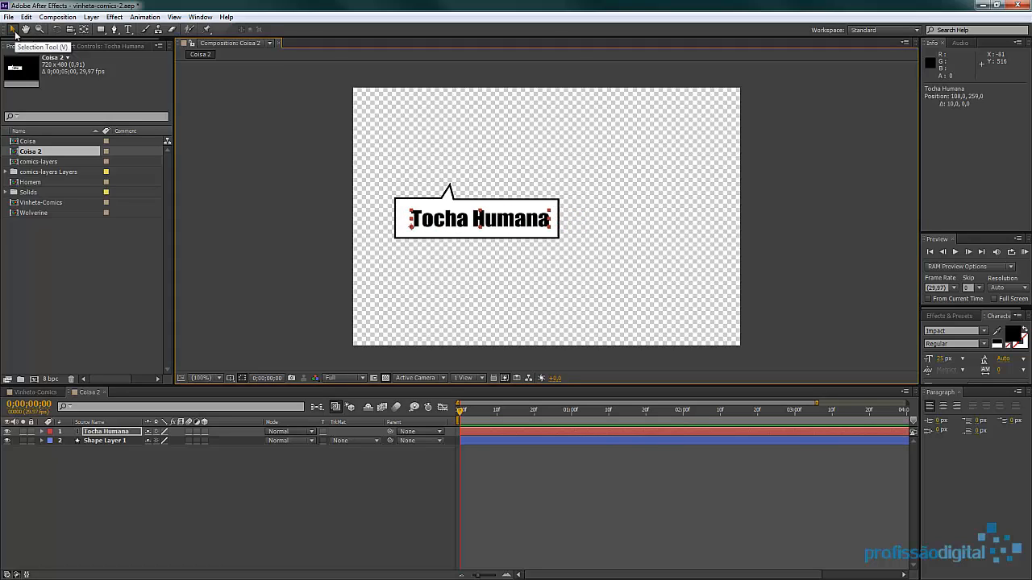
key(Left)
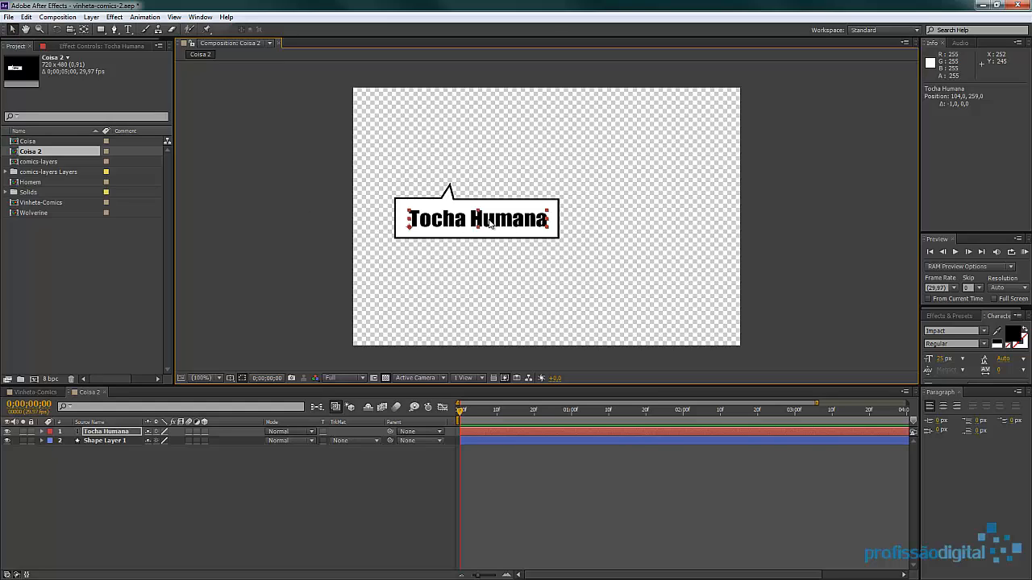
Rename the Coisa 2 composition "Tocha" in the project and close it
click(33, 153)
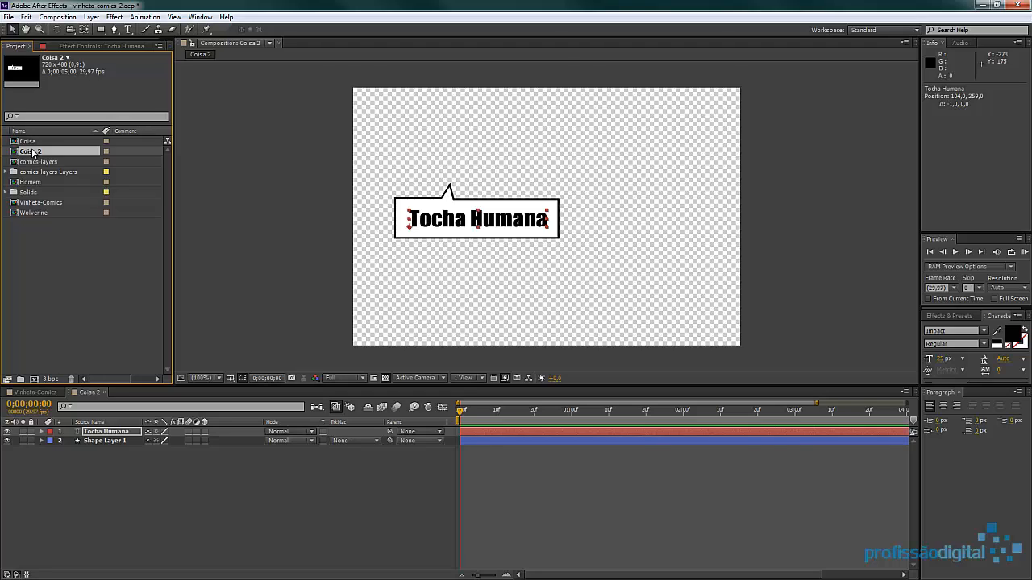
key(Return)
text(T)
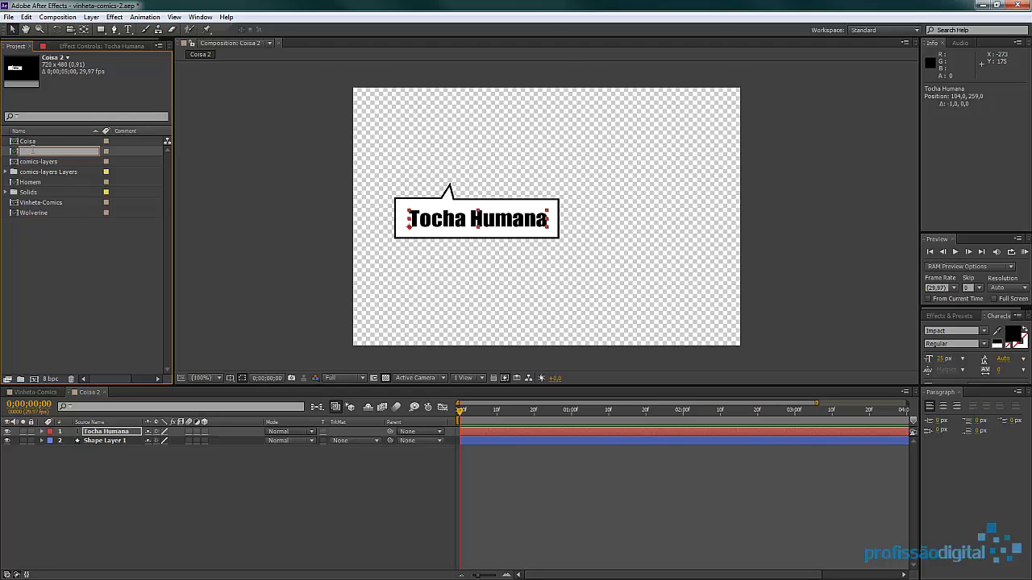
text(ocha)
key(Return)
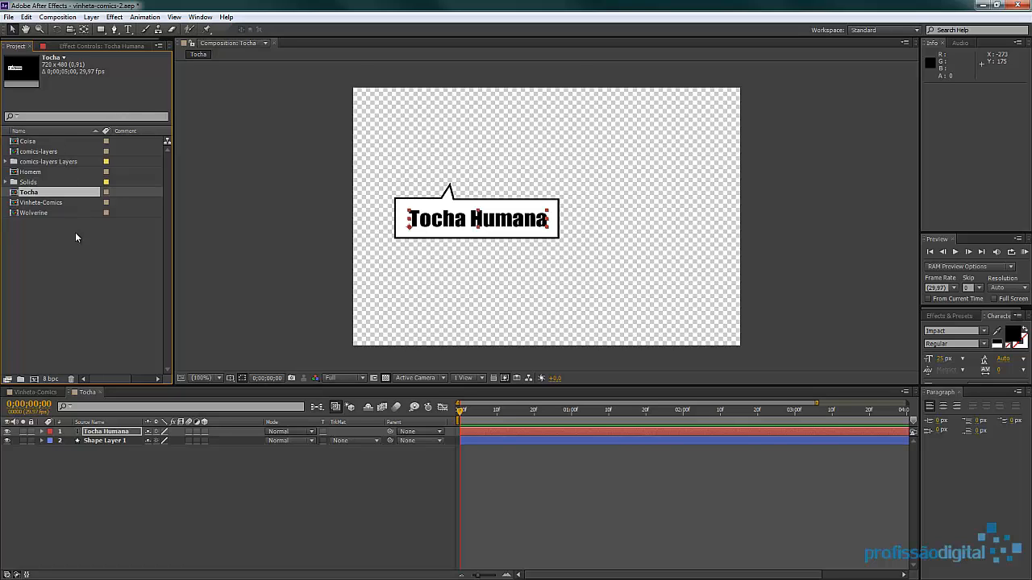
click(103, 392)
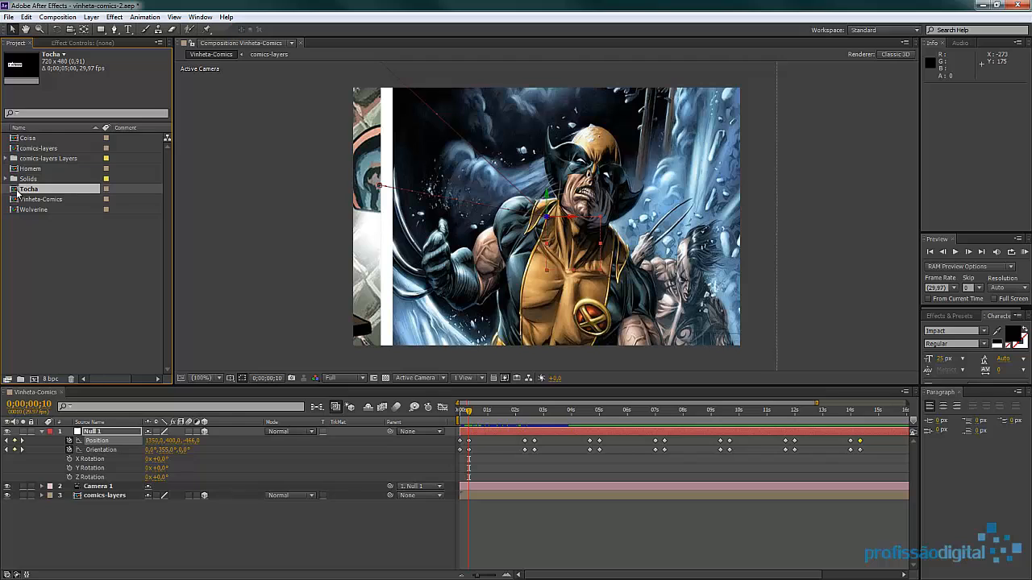
Duplicate the Tocha composition in the project and open the copy
key(ctrl+d)
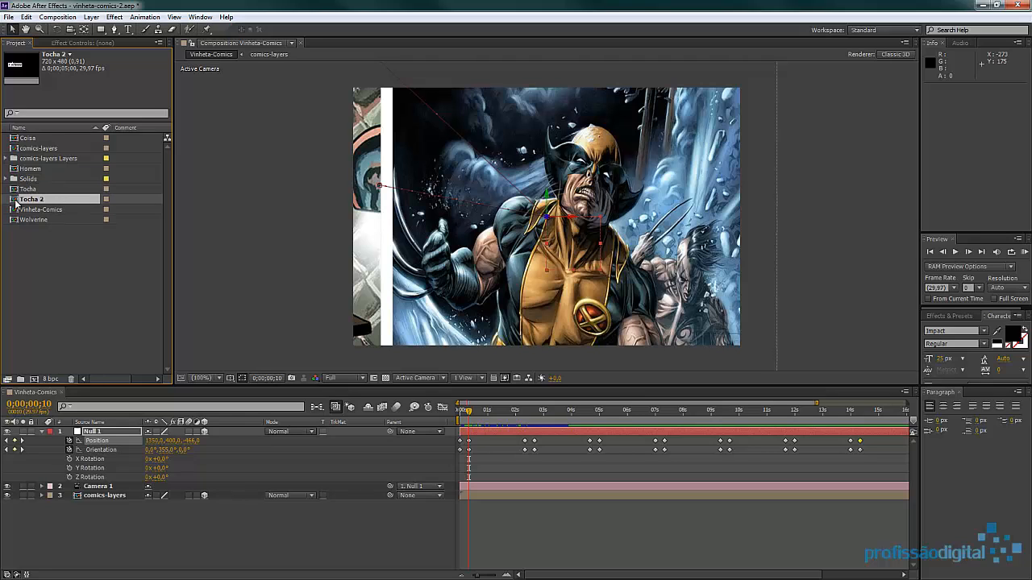
double_click(15, 202)
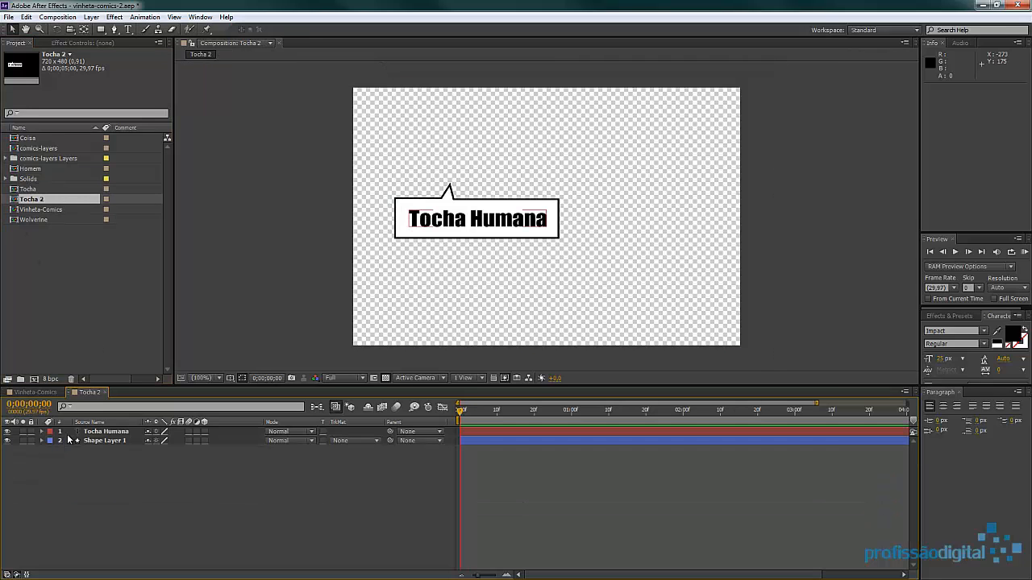
Replace the balloon text in the duplicated Tocha composition with "Capitão América"
double_click(77, 432)
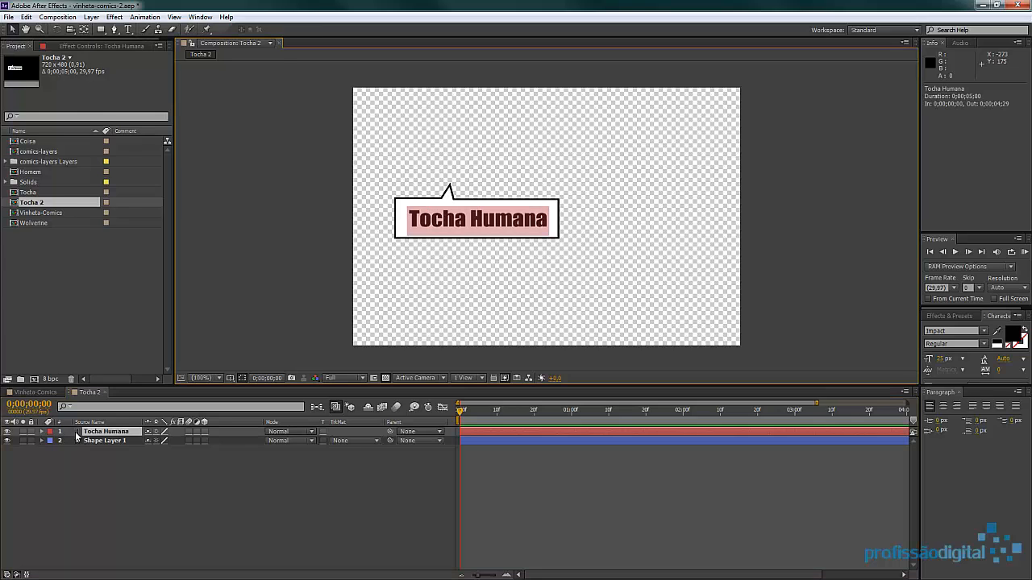
text(Cap)
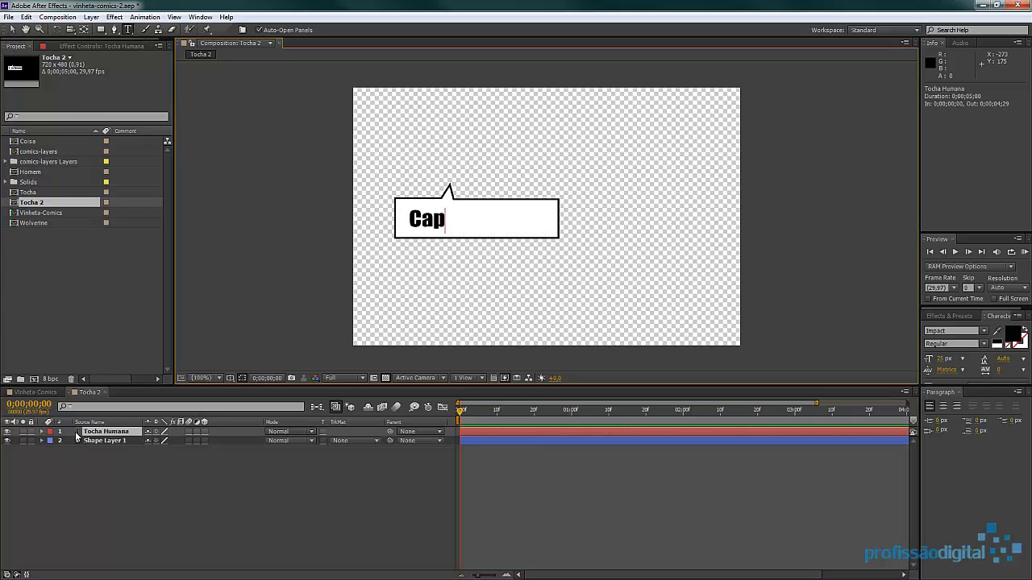
text(itão Am)
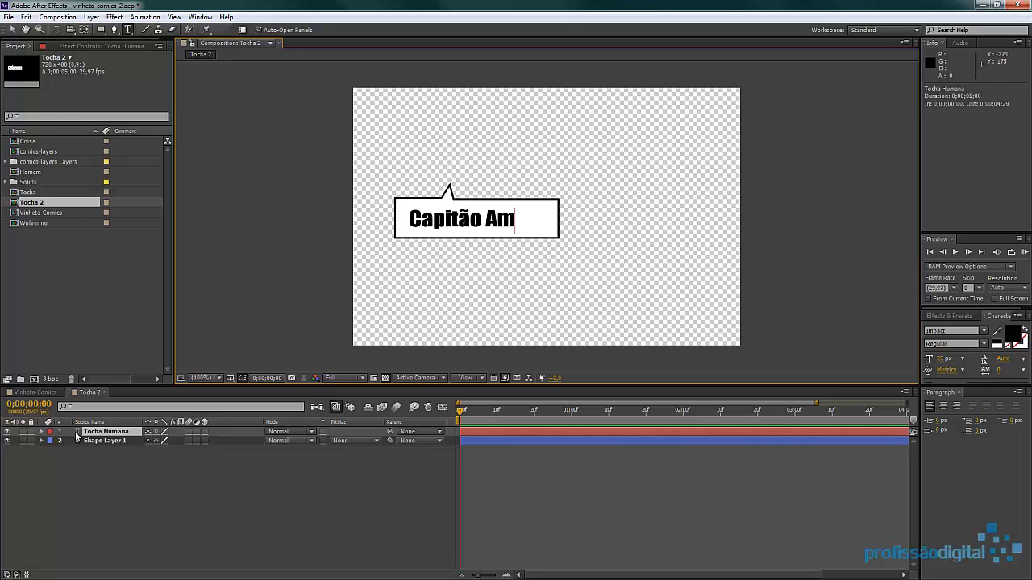
text(érica)
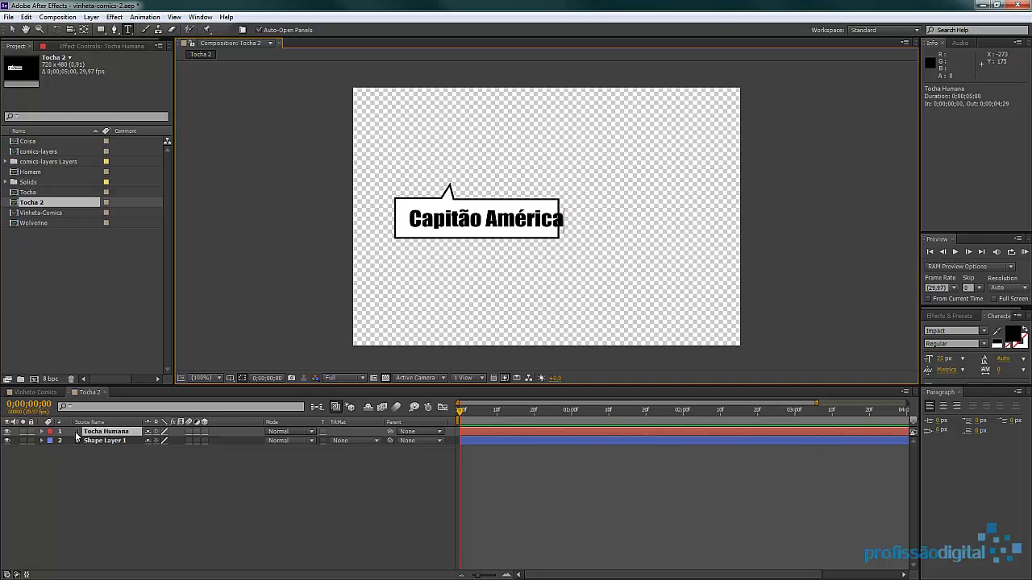
Center the "Capitão América" text horizontally inside the speech balloon at position 87, 259
click(15, 30)
key(shift+Left)
key(shift+Left)
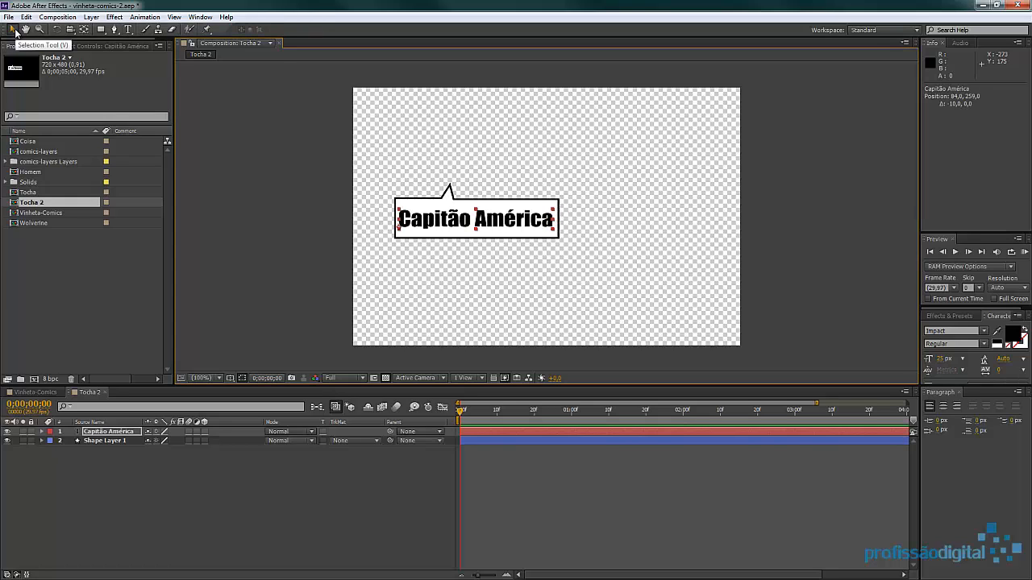
key(Right)
key(Right)
key(Right)
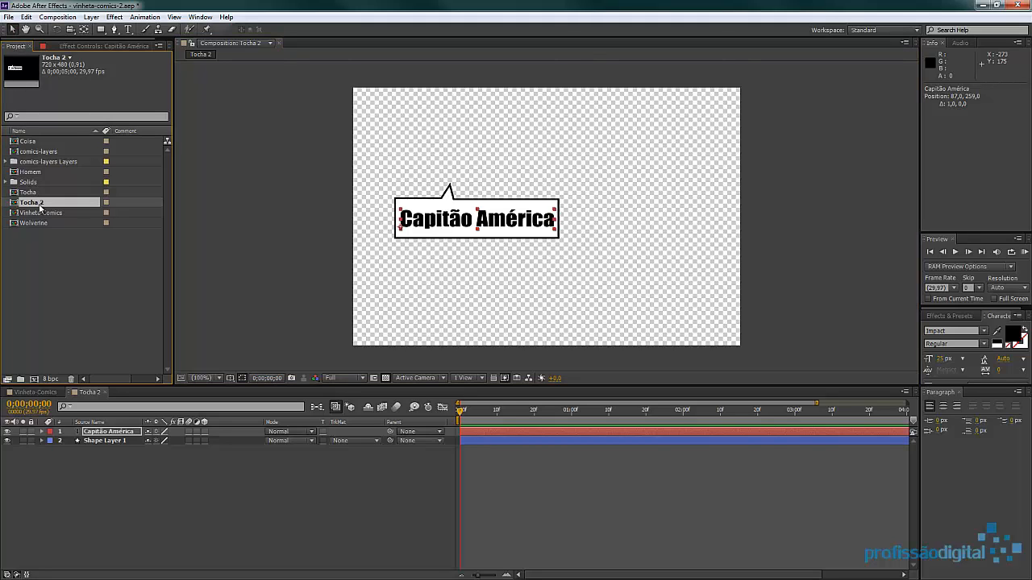
Rename the Tocha 2 composition "Capitao" in the project and close it
key(Return)
text(Ca)
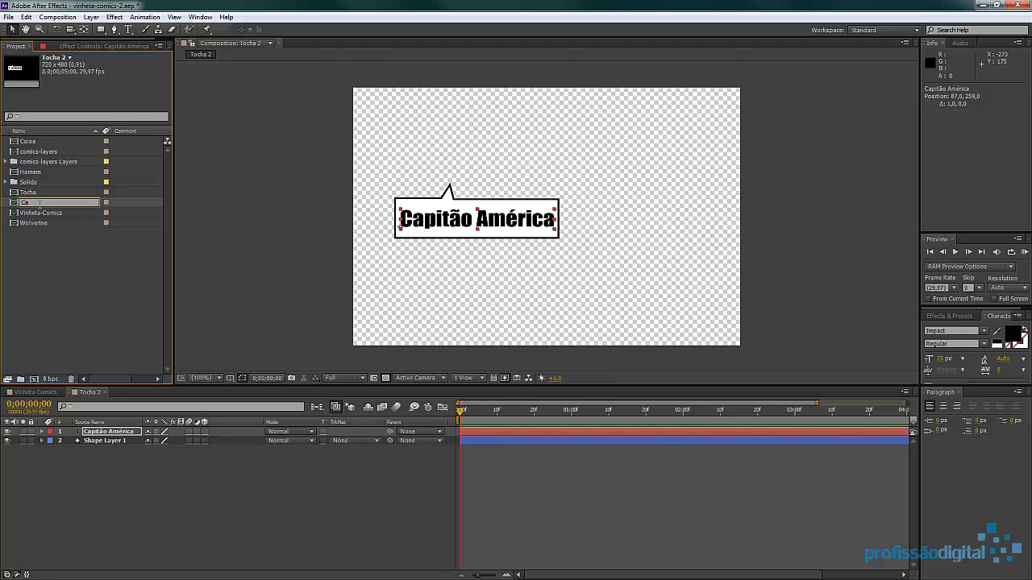
text(pitao)
key(Return)
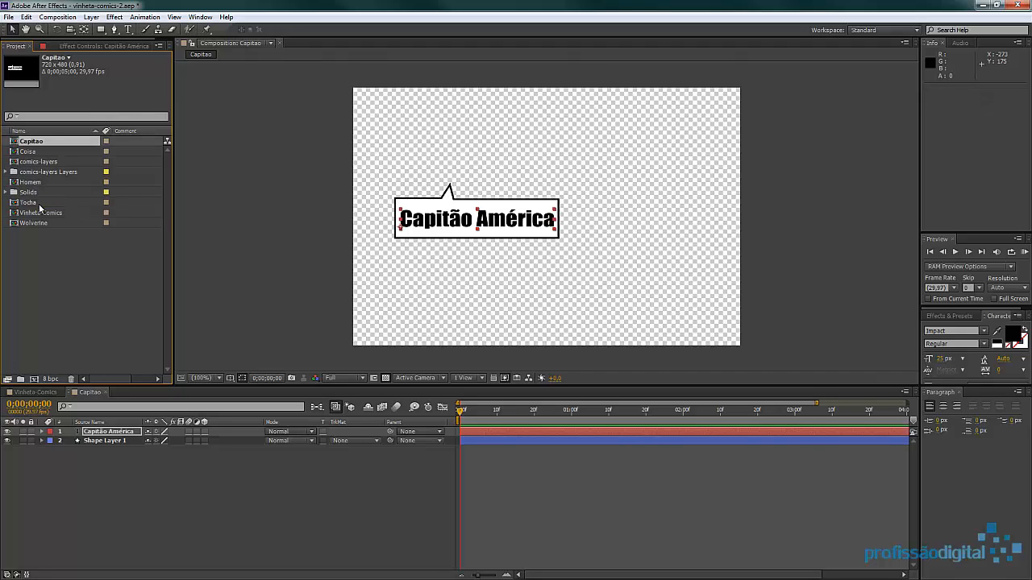
click(105, 393)
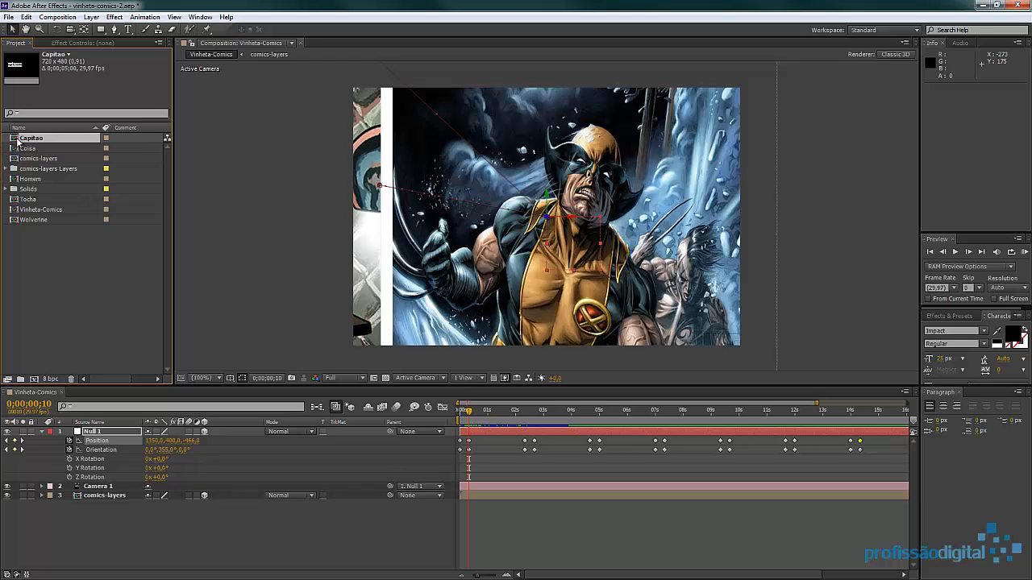
Duplicate the Capitao composition and replace the balloon text in the copy with "Nick Fury"
key(ctrl+d)
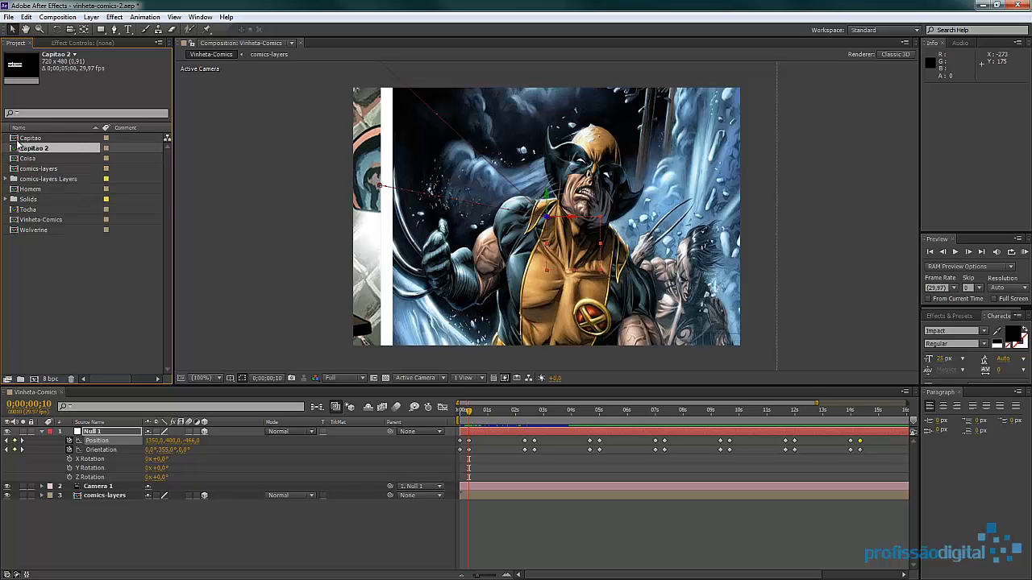
double_click(16, 150)
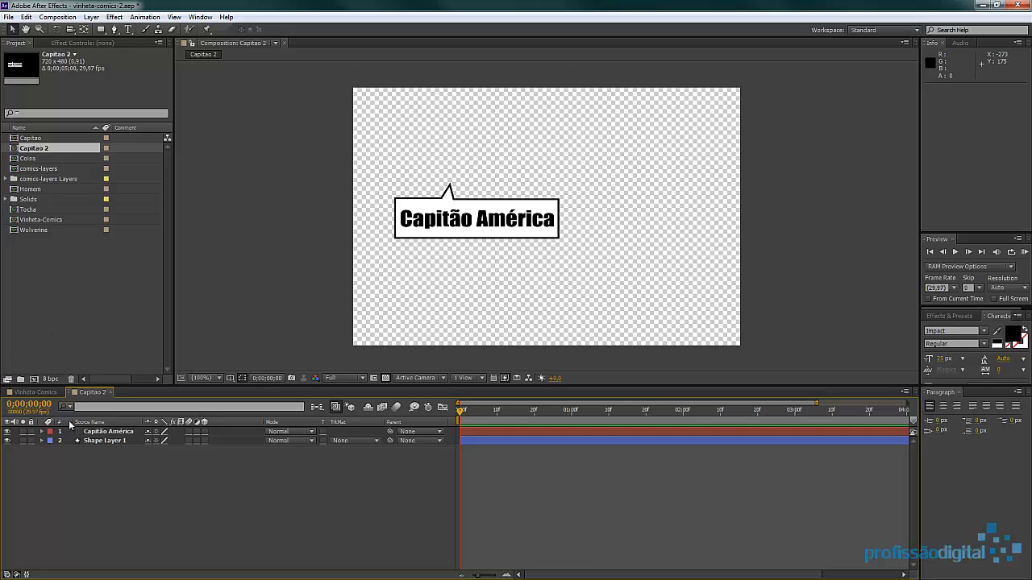
double_click(79, 433)
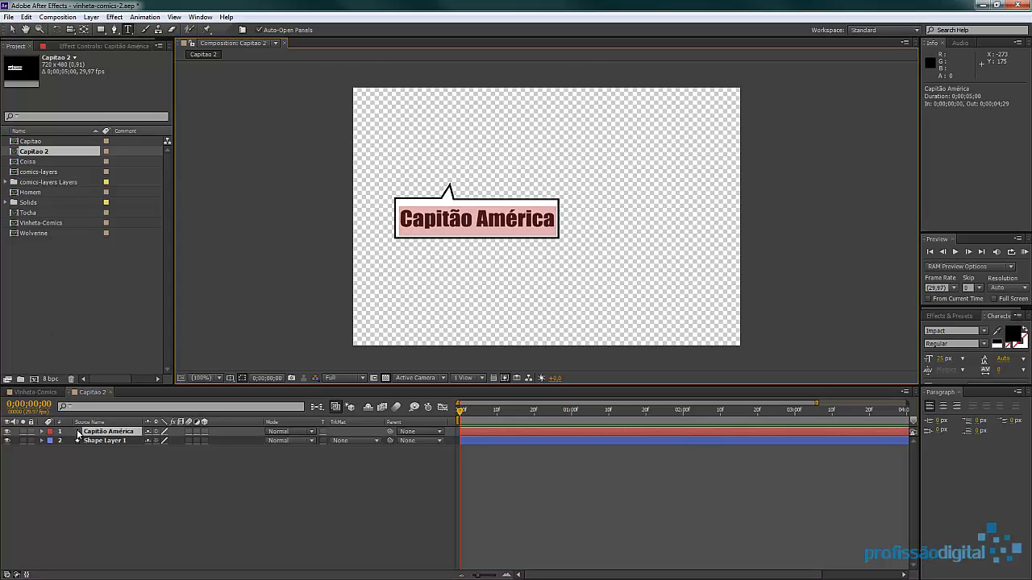
text(Ni)
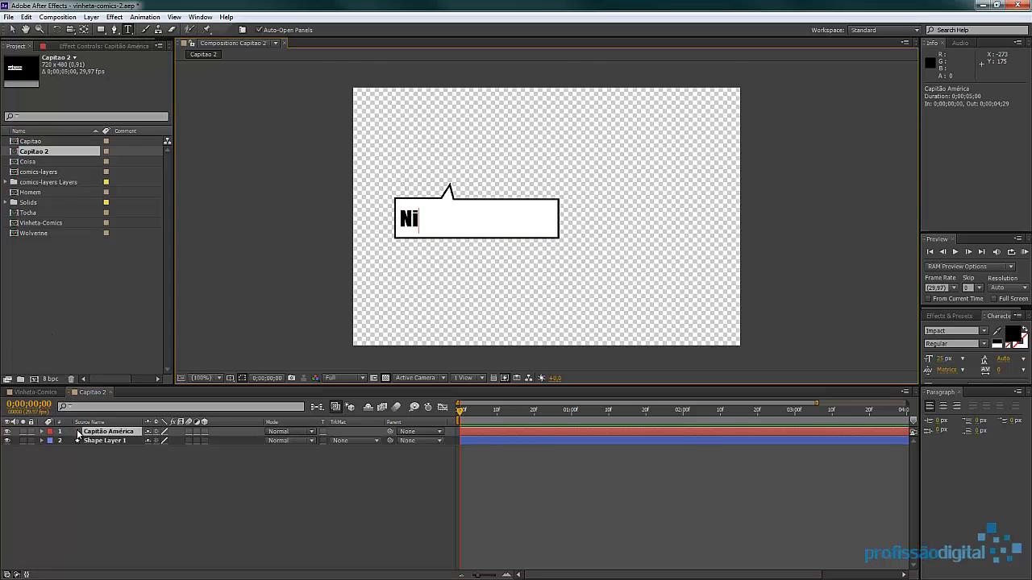
text(ck Fury)
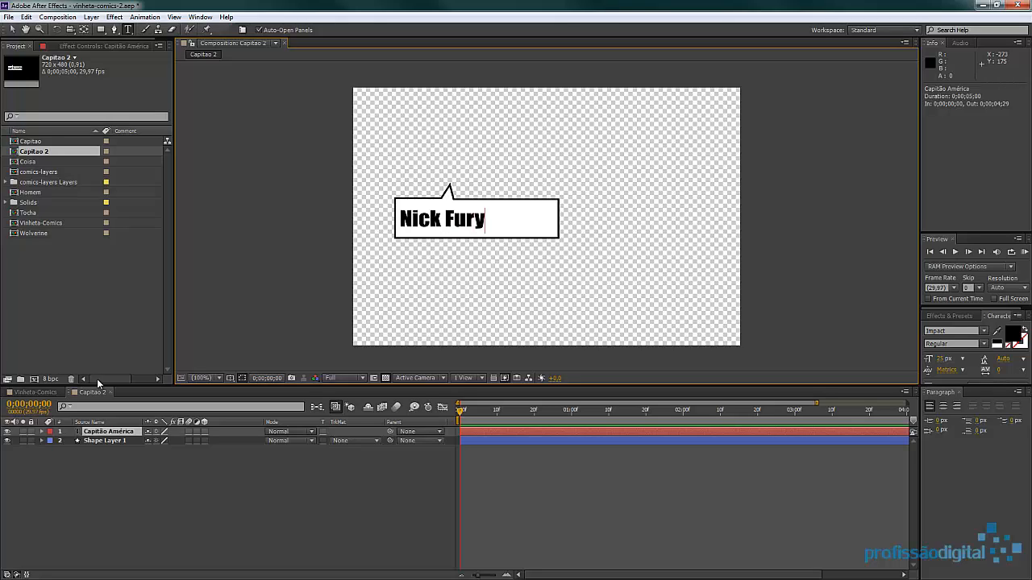
Center the "Nick Fury" text horizontally inside the speech balloon at position 147, 259 and close the composition
click(12, 29)
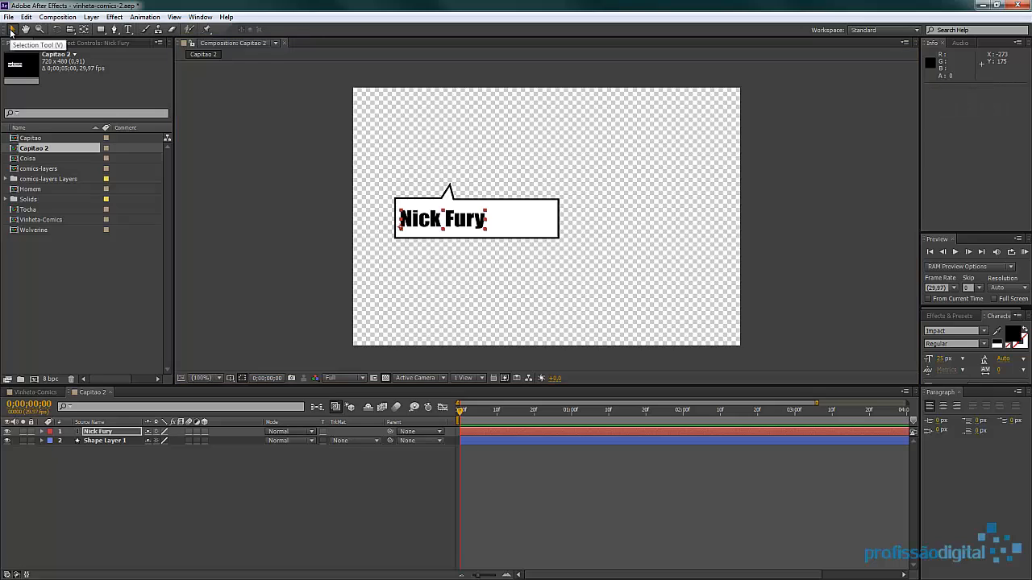
key(shift+Right)
key(shift+Right)
key(shift+Right)
key(shift+Right)
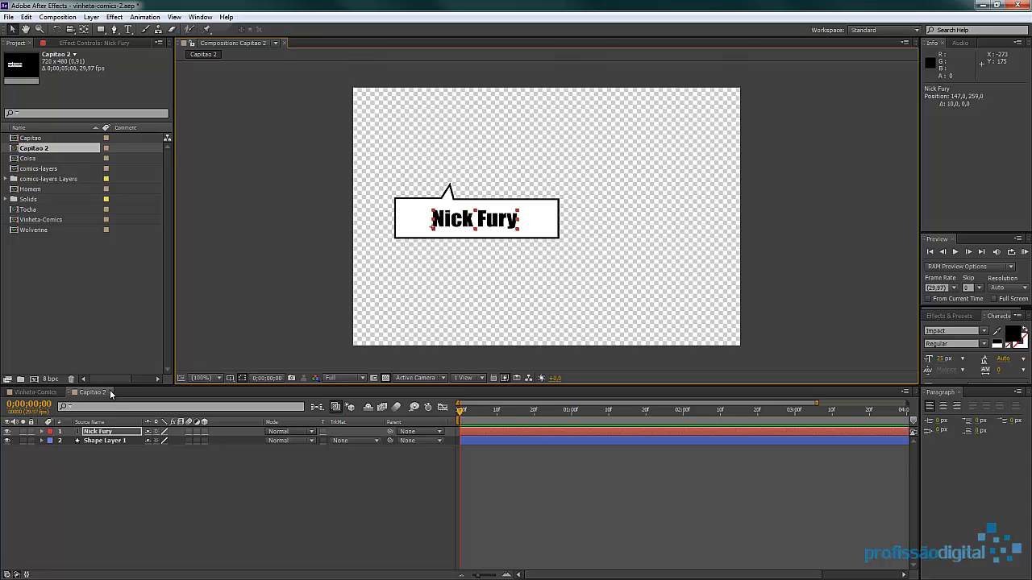
click(111, 393)
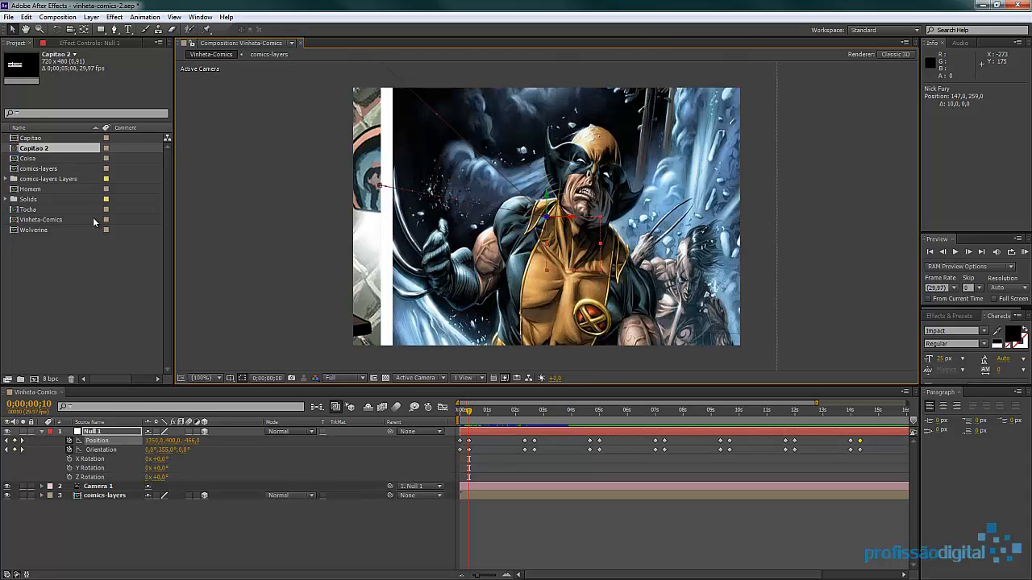
Create a new project folder named "Comps"
click(21, 379)
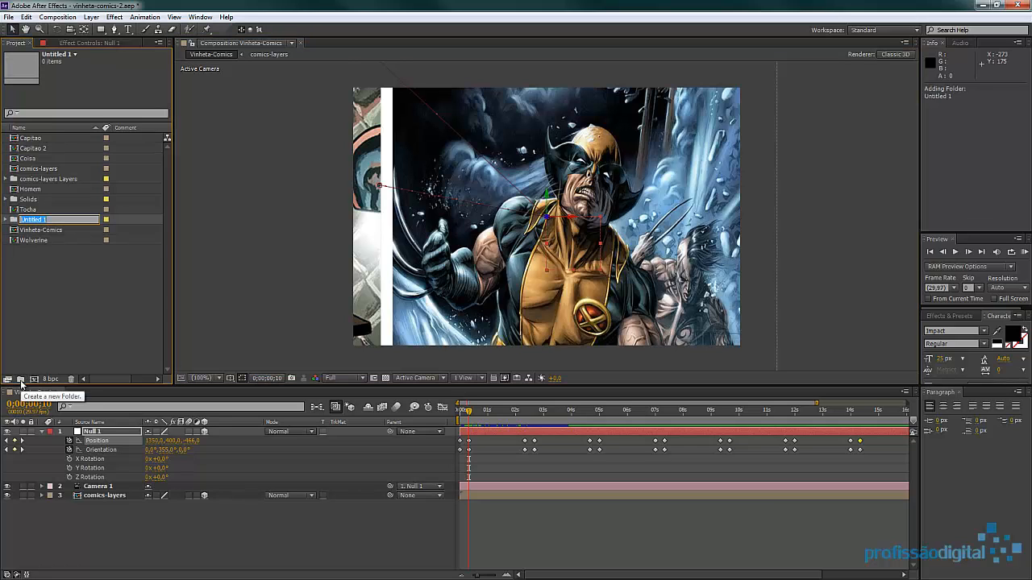
text(Comps)
key(Return)
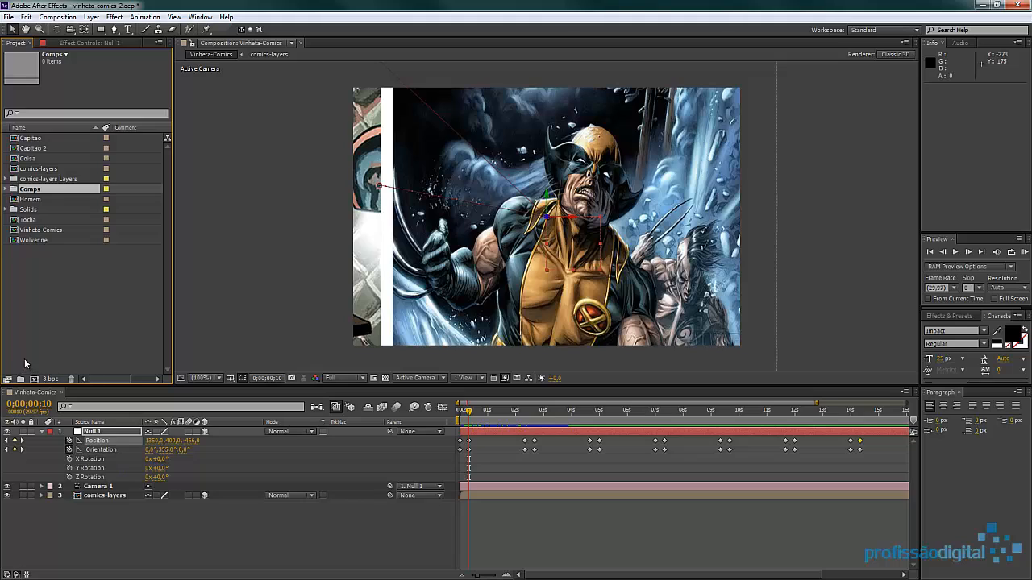
Move all the compositions, including comics-layers and Vinheta-Comics, into the Comps folder
click(34, 140)
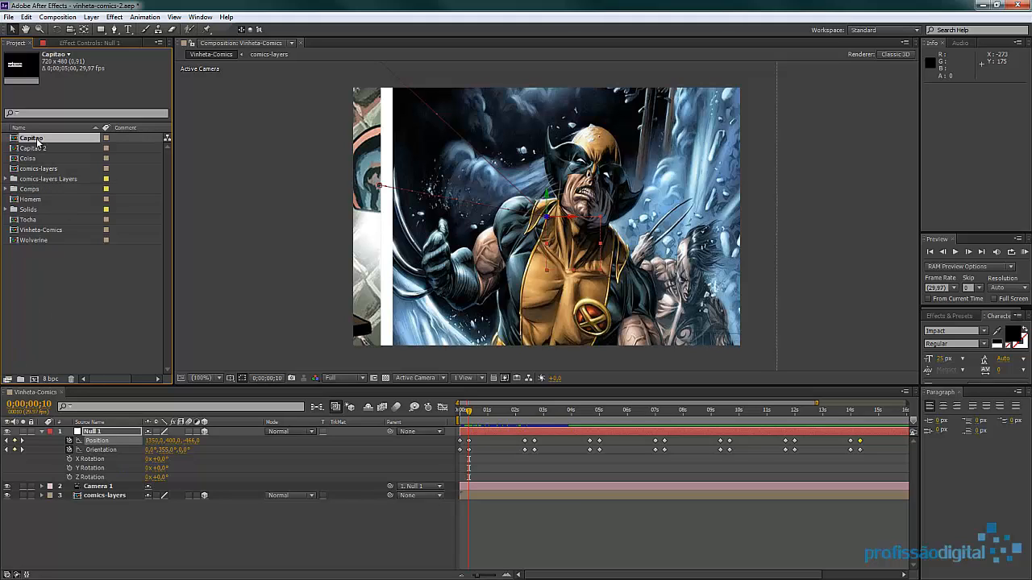
ctrl+click(36, 148)
ctrl+click(36, 159)
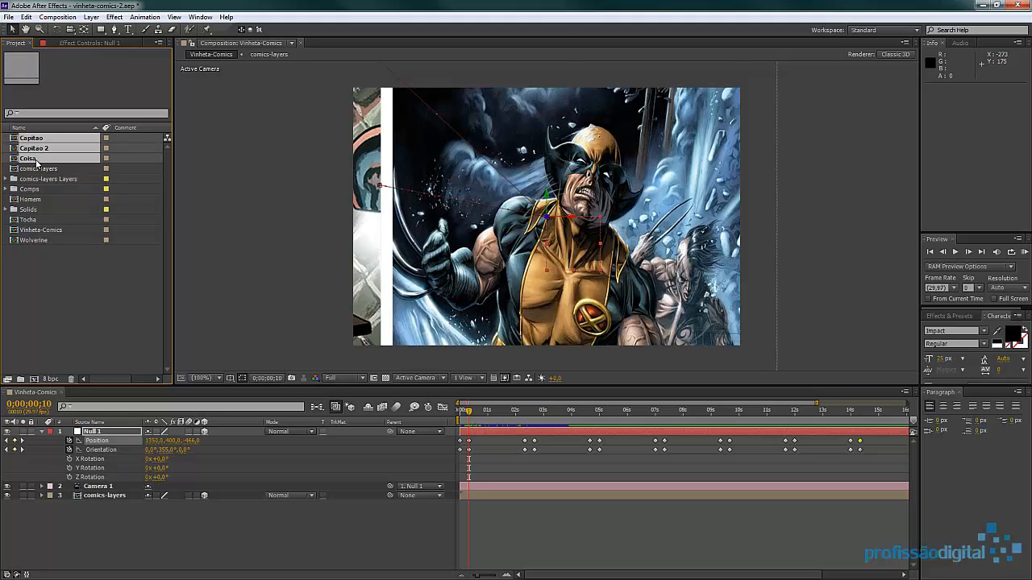
ctrl+click(37, 169)
ctrl+click(34, 199)
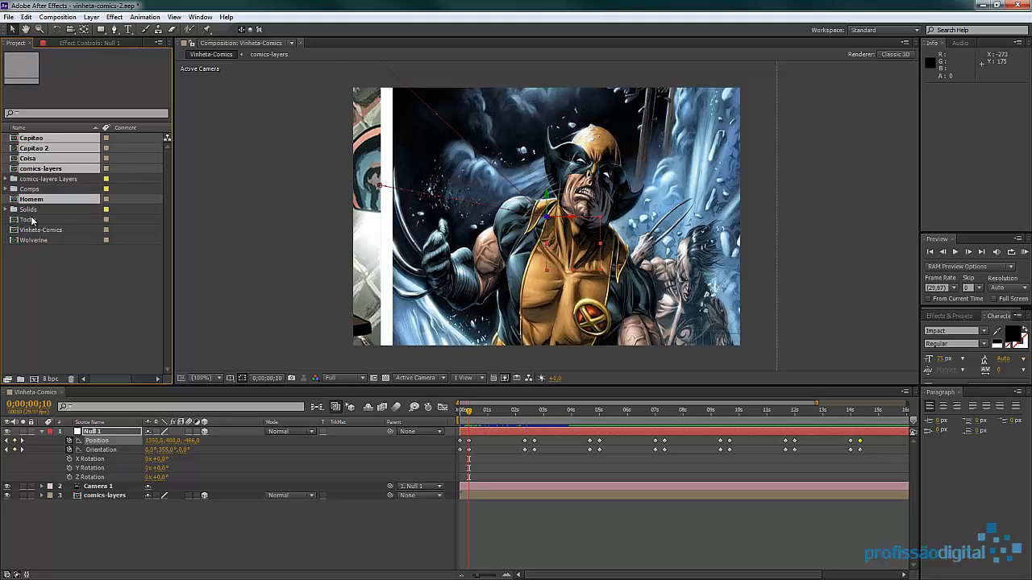
ctrl+click(32, 220)
ctrl+click(33, 231)
ctrl+click(34, 240)
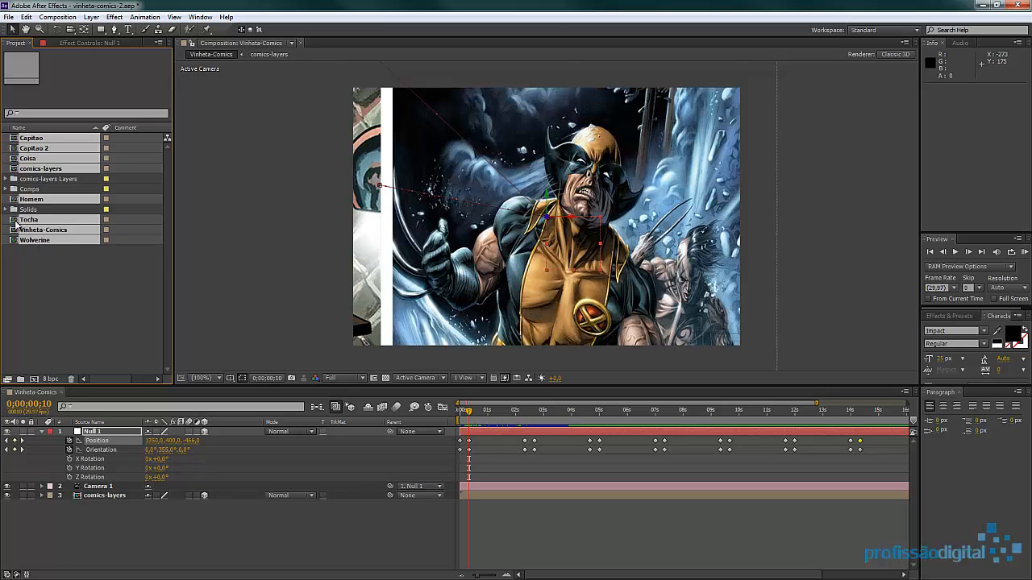
drag(15, 225, 30, 187)
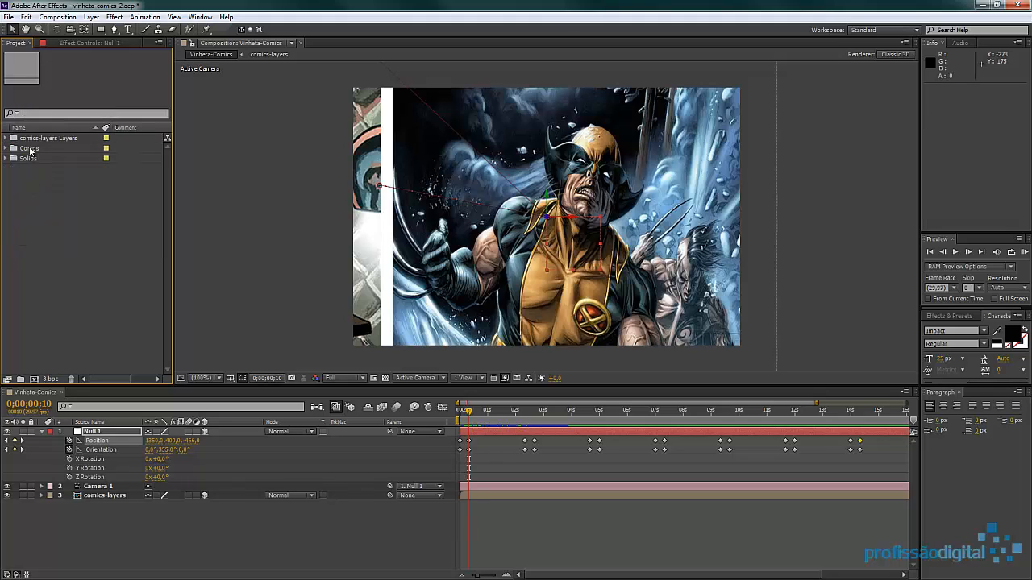
click(11, 148)
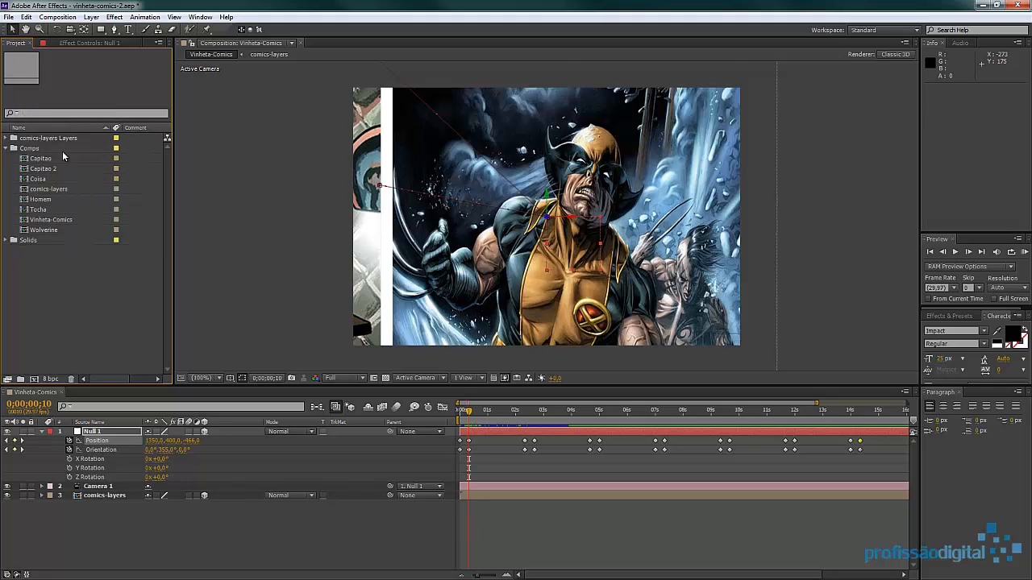
click(9, 148)
click(12, 138)
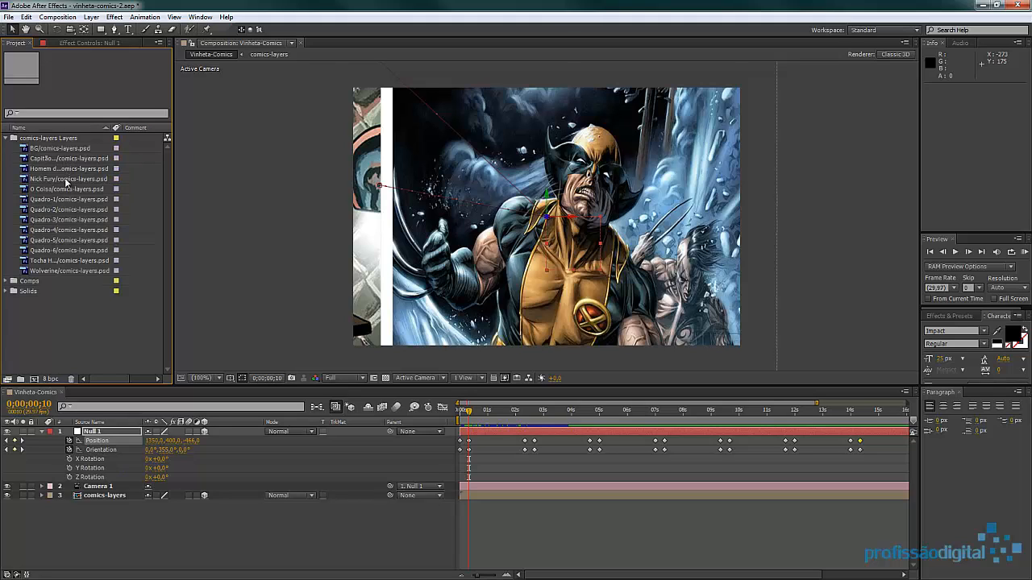
click(8, 139)
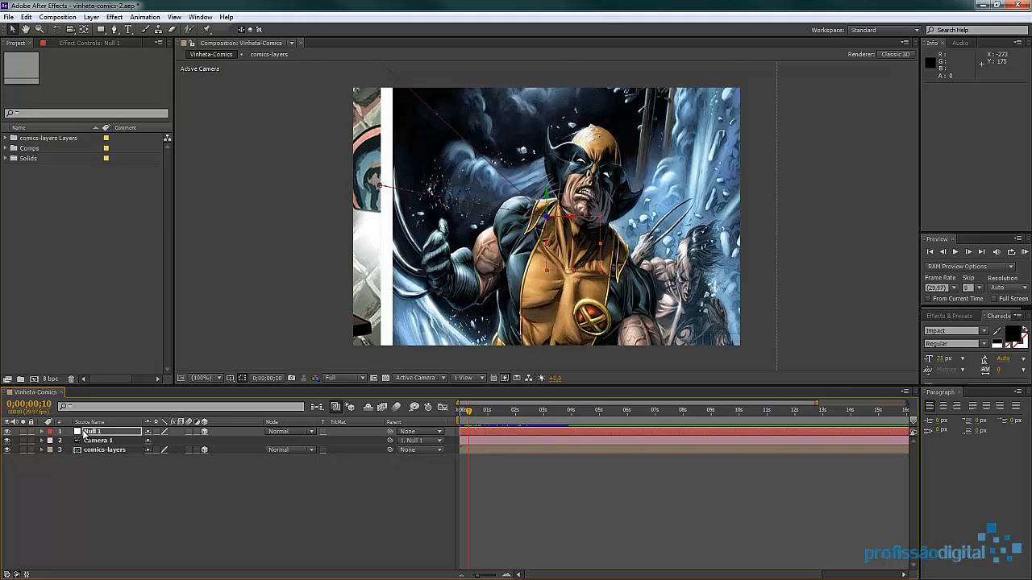
Rename the Capitao 2 composition in the Comps folder "Nick"
click(7, 149)
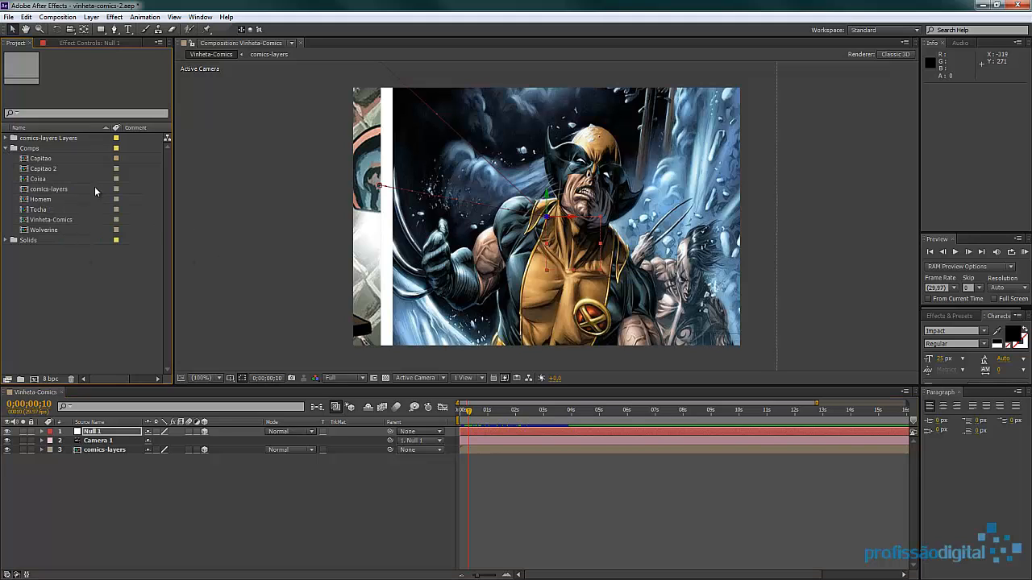
click(32, 171)
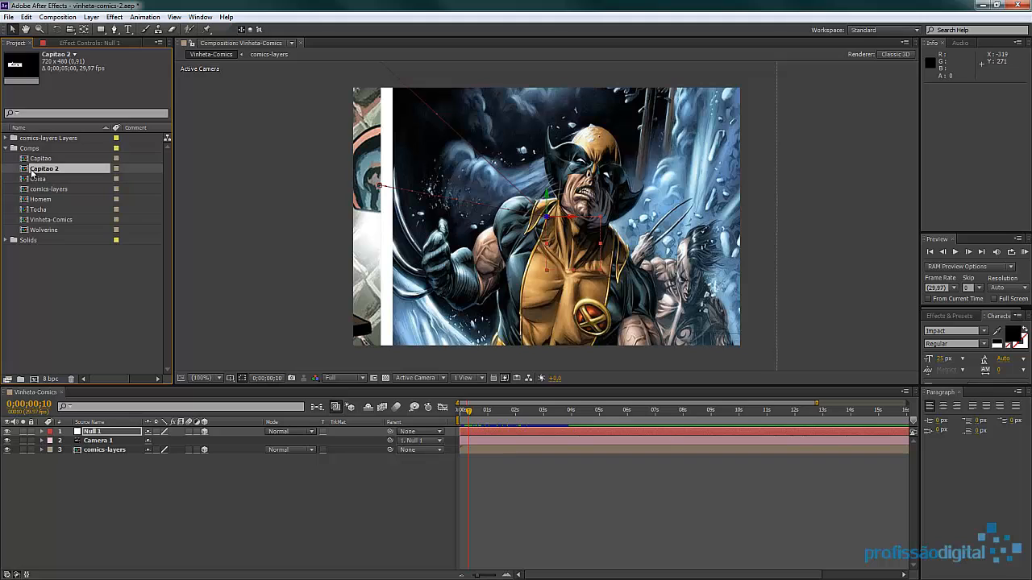
key(Return)
text(M)
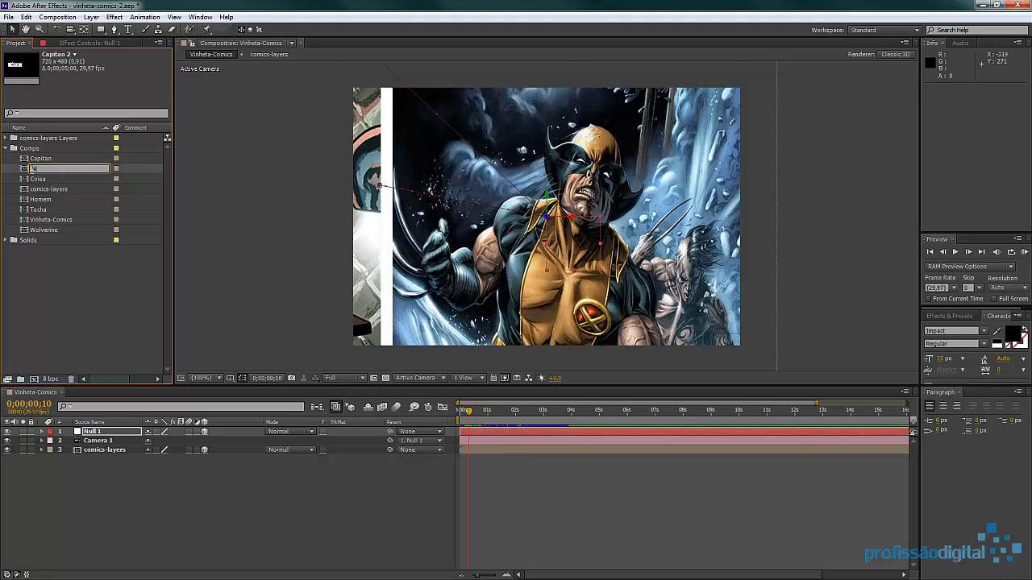
text(ick)
key(Return)
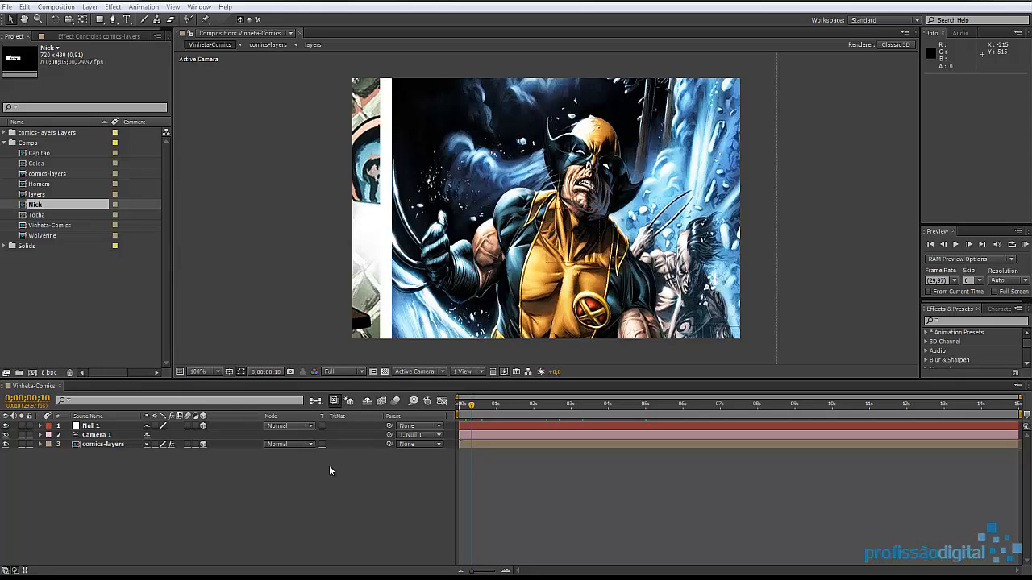
Add the Capitao, Coisa, Homem, Nick, Tocha and Wolverine compositions to the Vinheta-Comics timeline, directly above the comics-layers layer
click(25, 154)
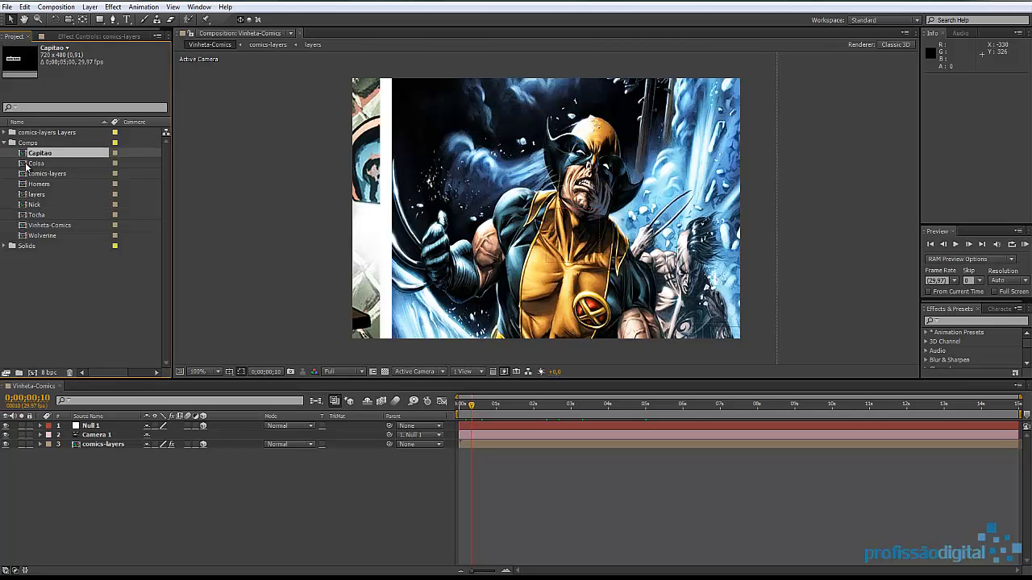
ctrl+click(26, 164)
ctrl+click(24, 184)
ctrl+click(22, 205)
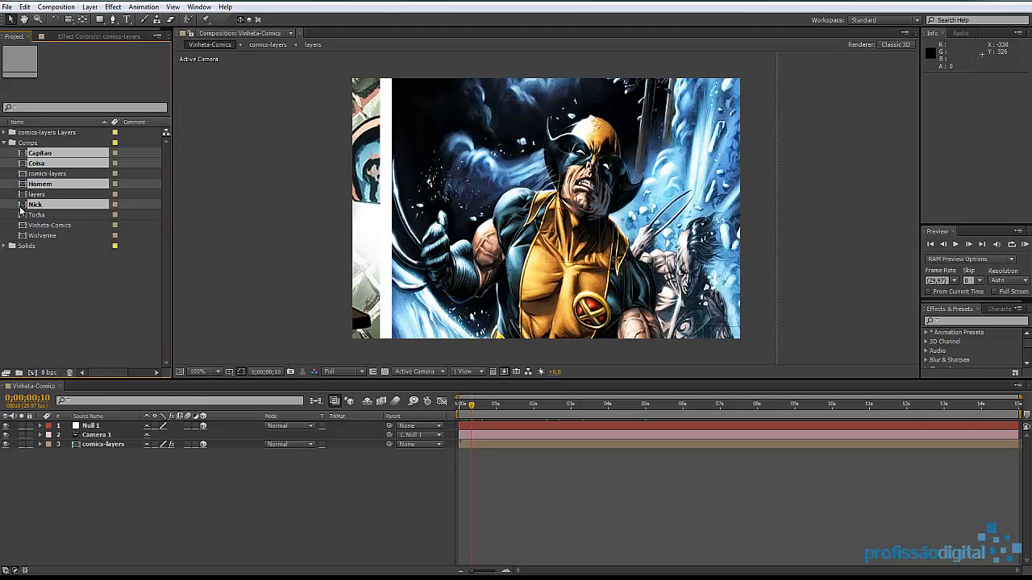
ctrl+click(25, 215)
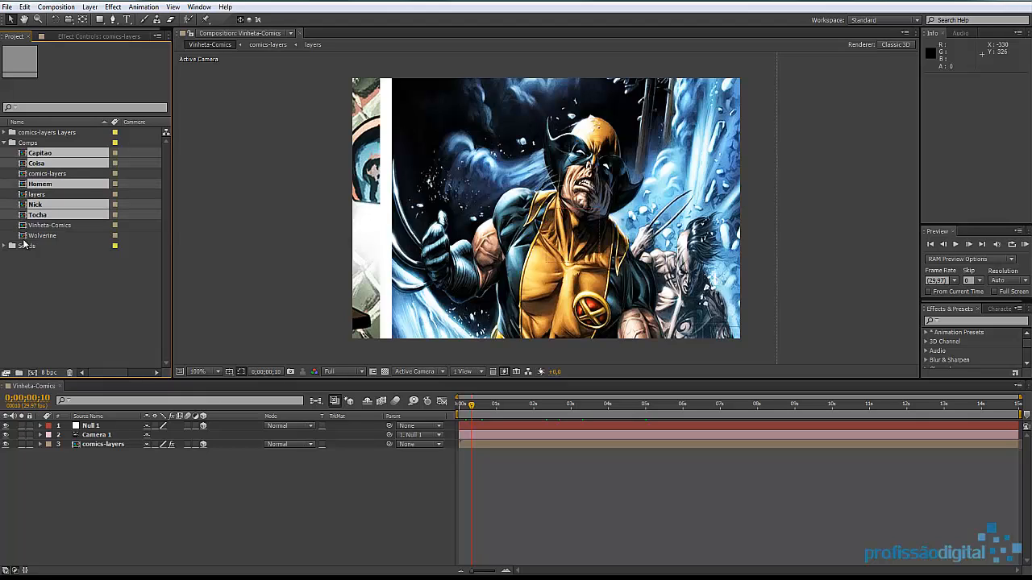
ctrl+click(24, 236)
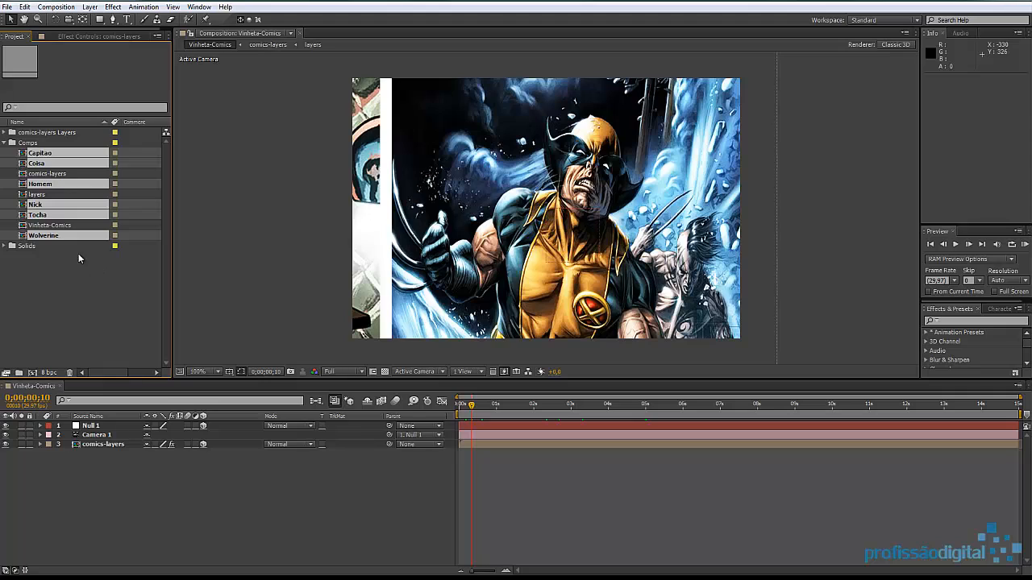
drag(30, 237, 82, 445)
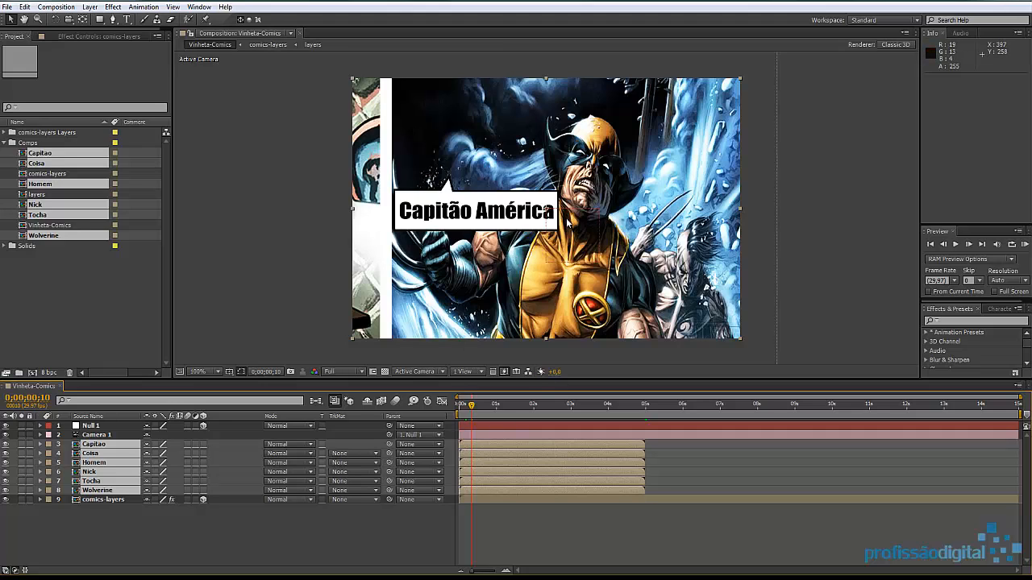
click(183, 529)
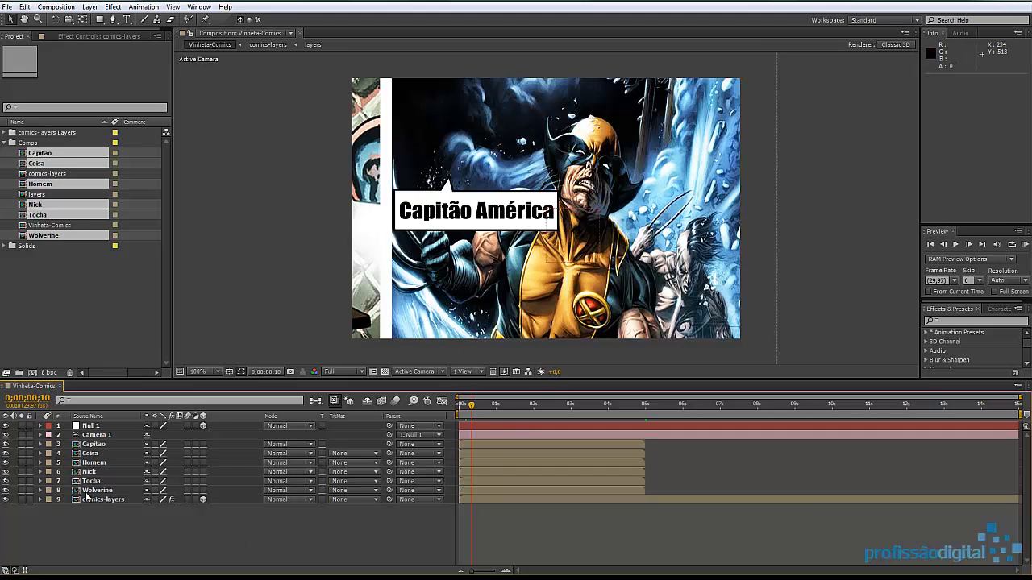
Reorder the balloon layers as Wolverine, Homem, Coisa, Tocha, Capitao, Nick, and reveal the Position keyframes of Null 1
drag(73, 494, 76, 463)
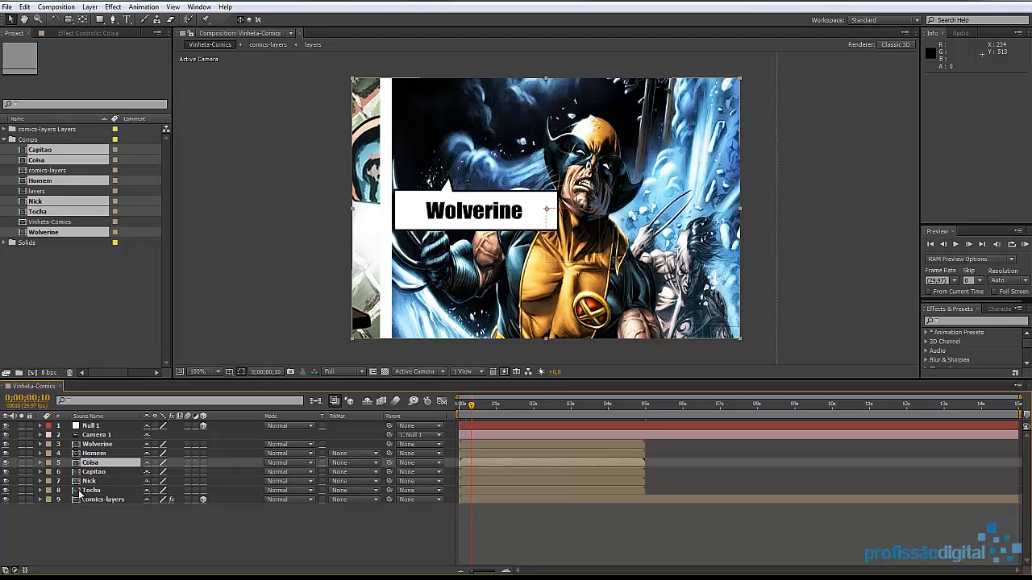
drag(79, 492, 81, 471)
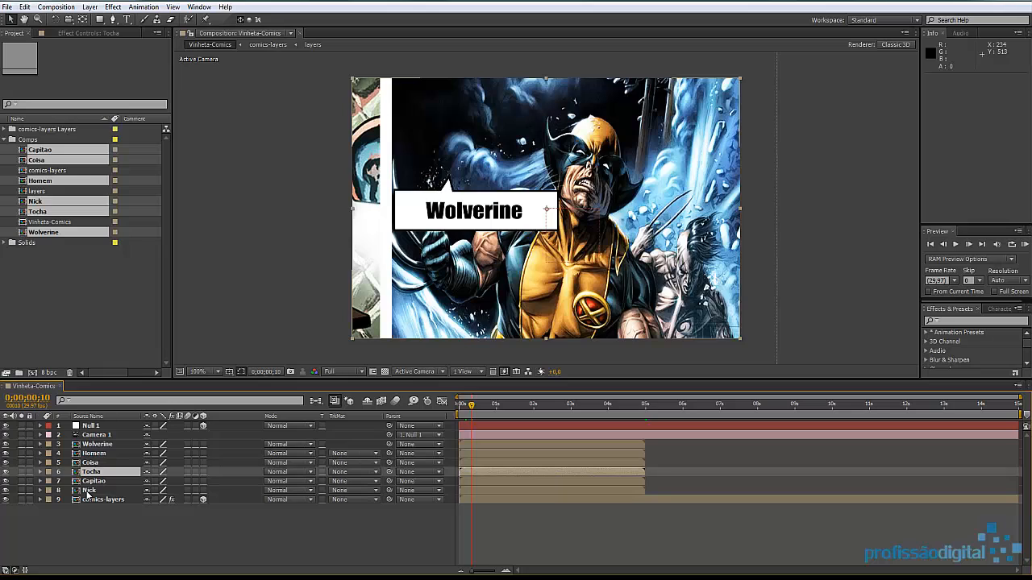
click(90, 426)
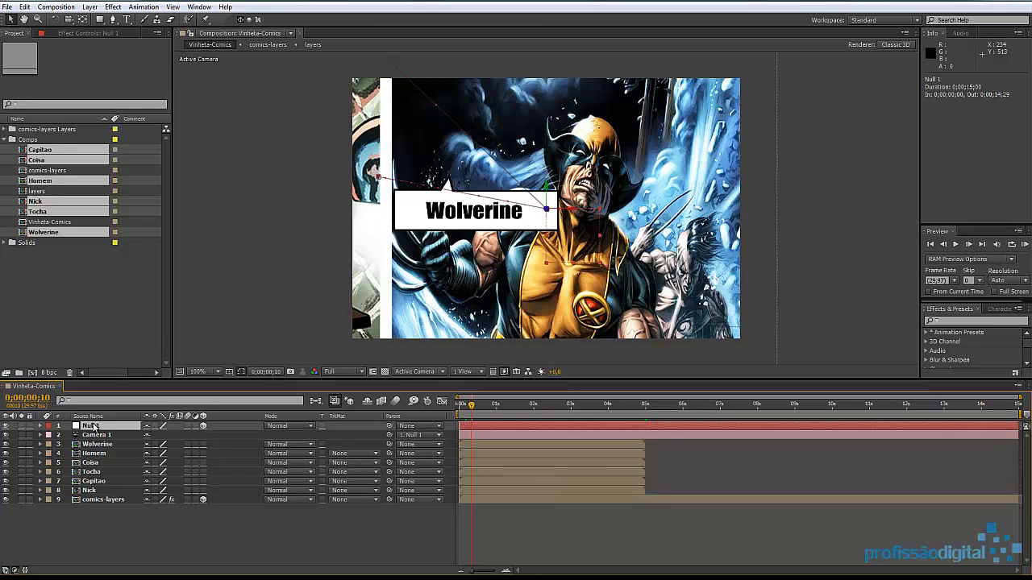
key(p)
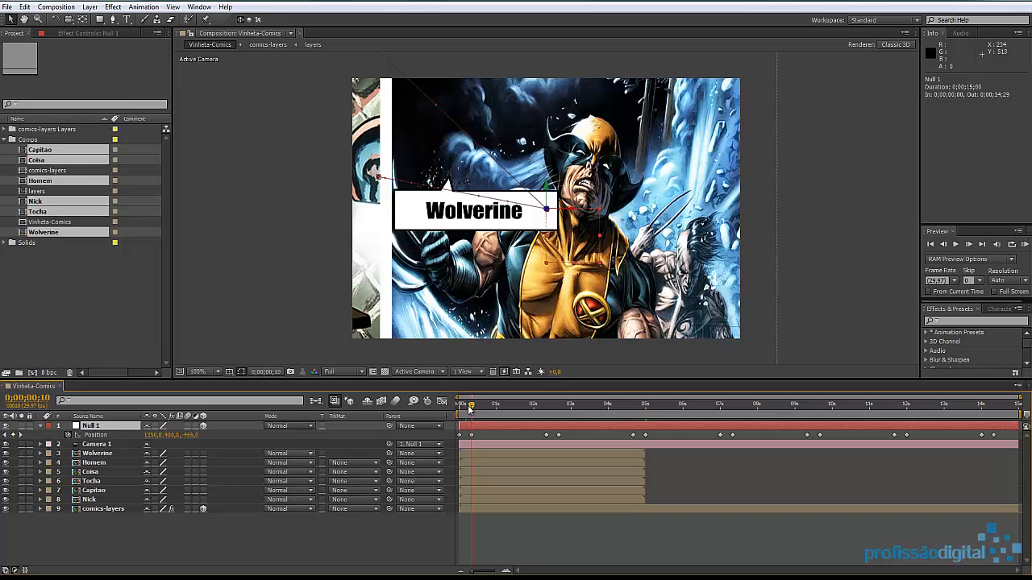
mouse_move(472, 434)
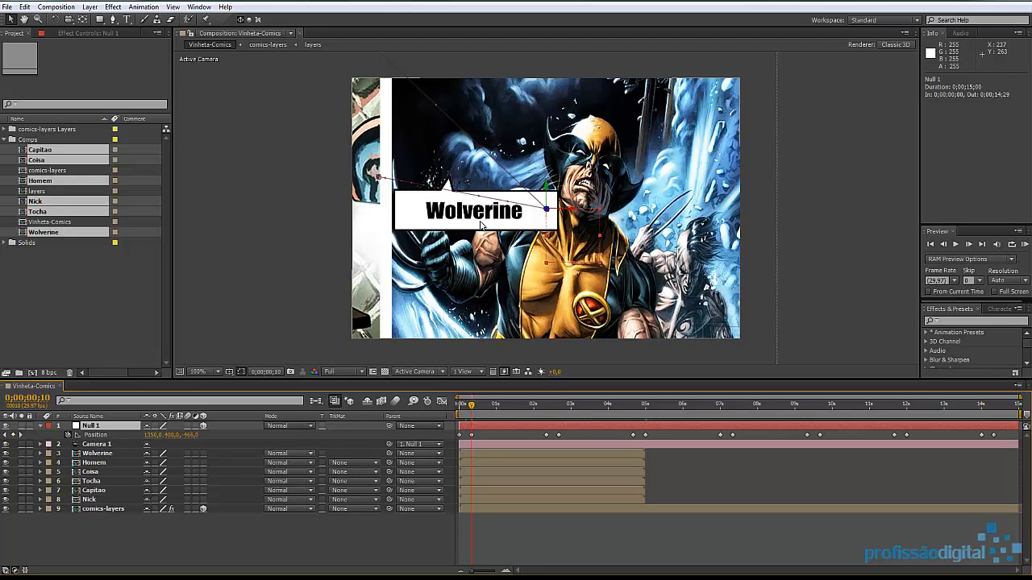
Make all six balloon layers, from Wolverine through Nick, 3D layers
click(95, 455)
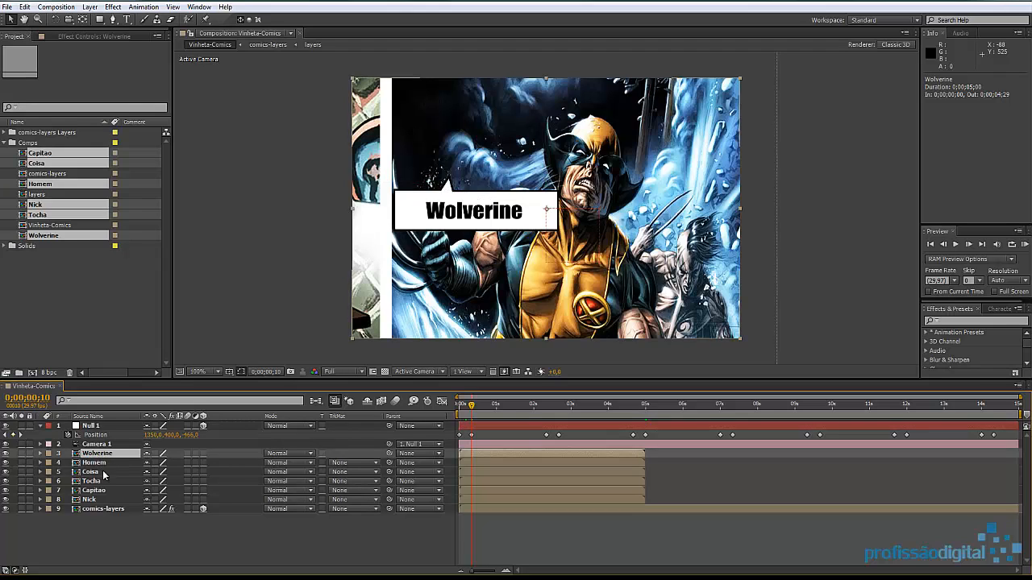
shift+click(96, 499)
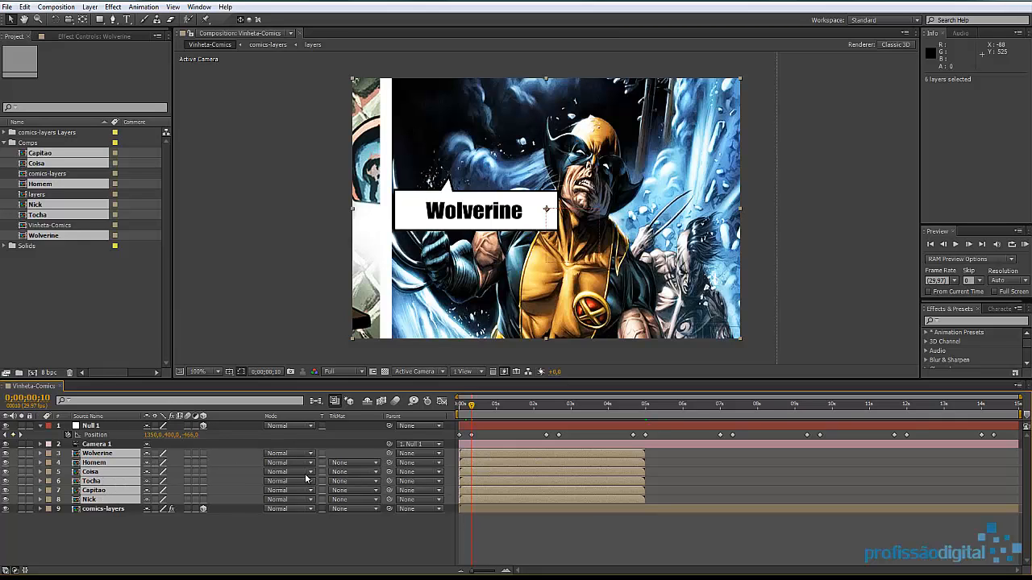
click(204, 454)
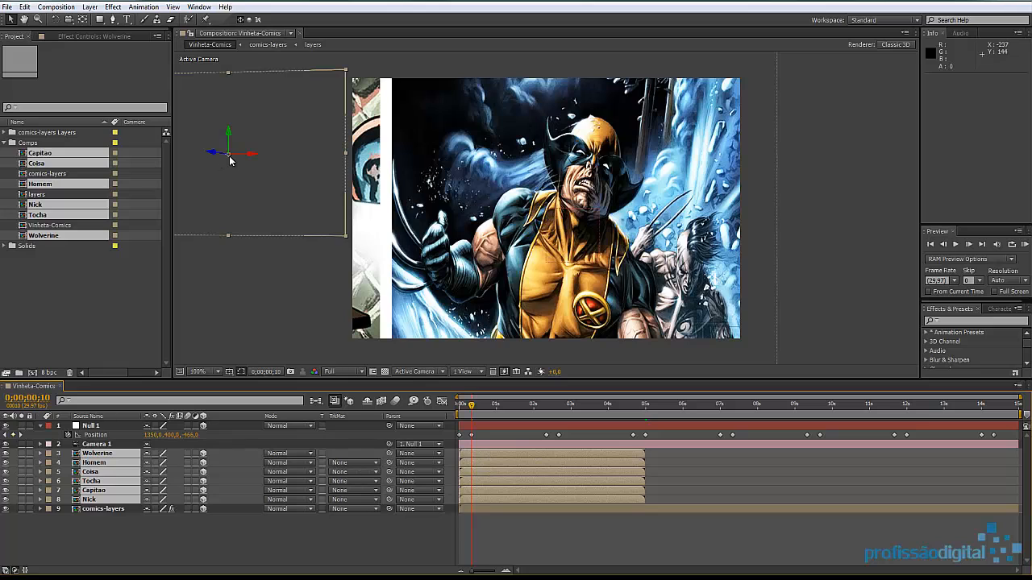
Move the six balloon layers together over the Wolverine panel, to a position of about 1501.7, 483, -650.5
drag(253, 159, 797, 225)
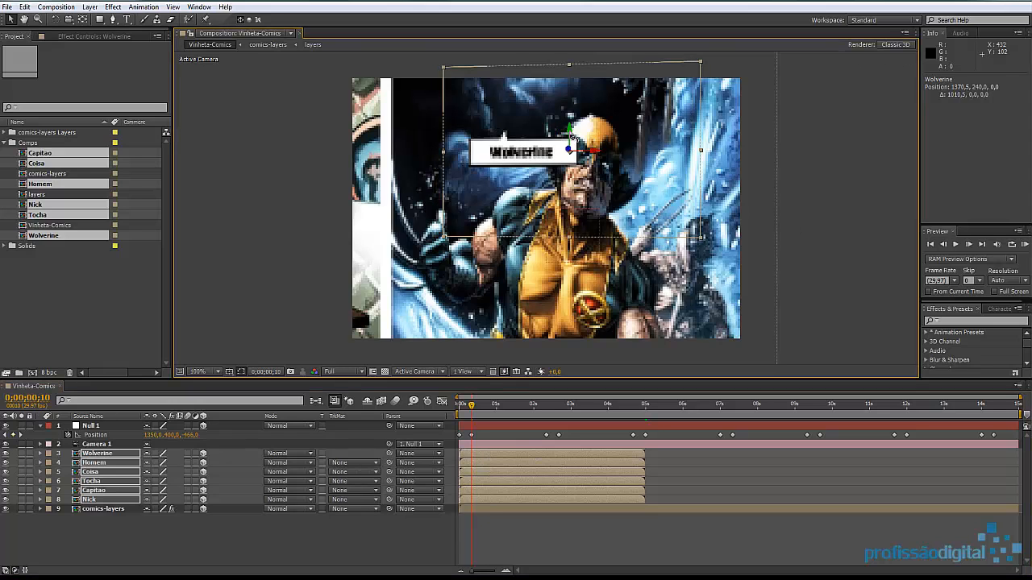
drag(570, 137, 568, 244)
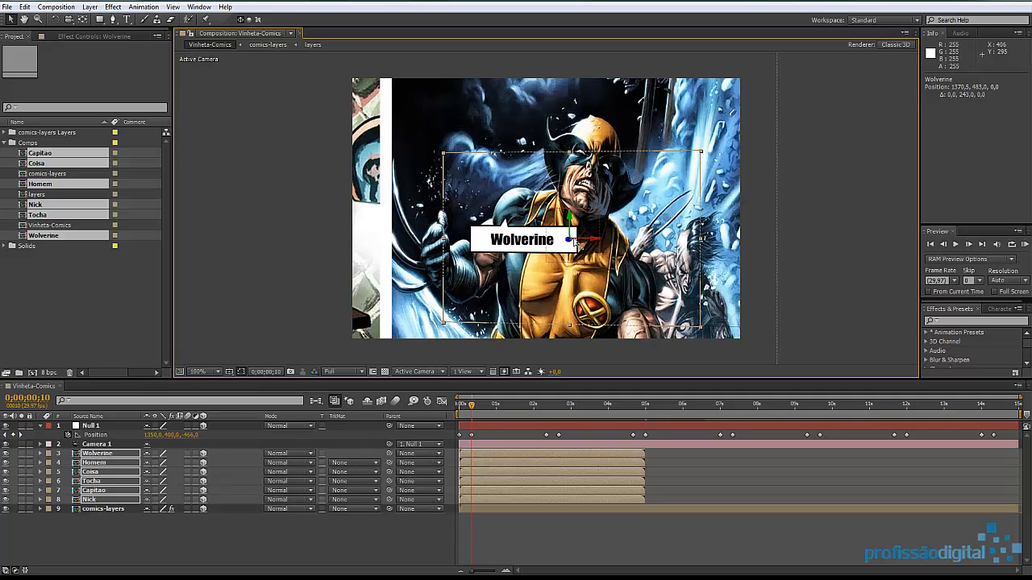
drag(571, 240, 642, 275)
key(ctrl+z)
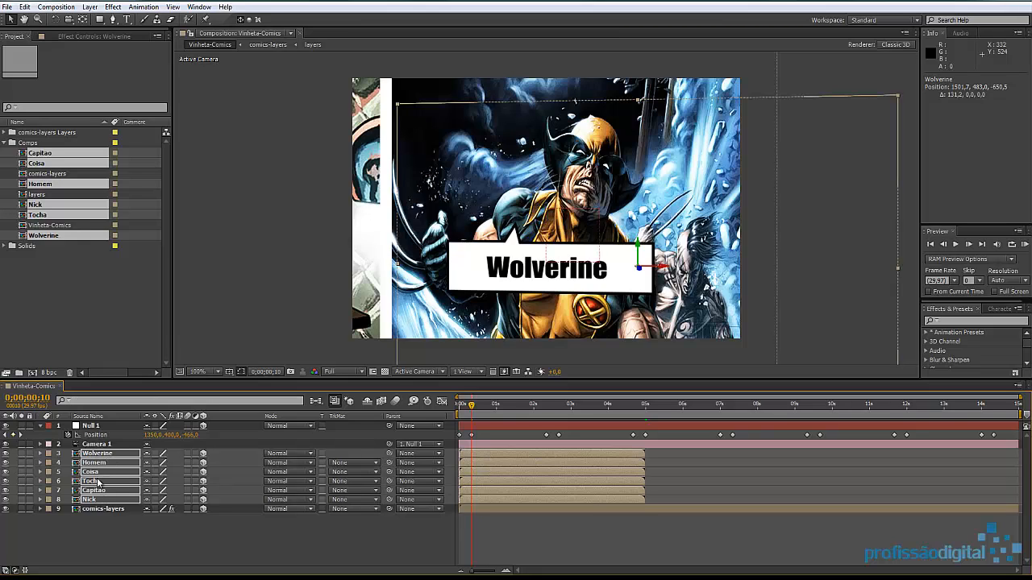
Add an X Rotation keyframe of 83° to all six balloon layers at 0;00;00;10
key(r)
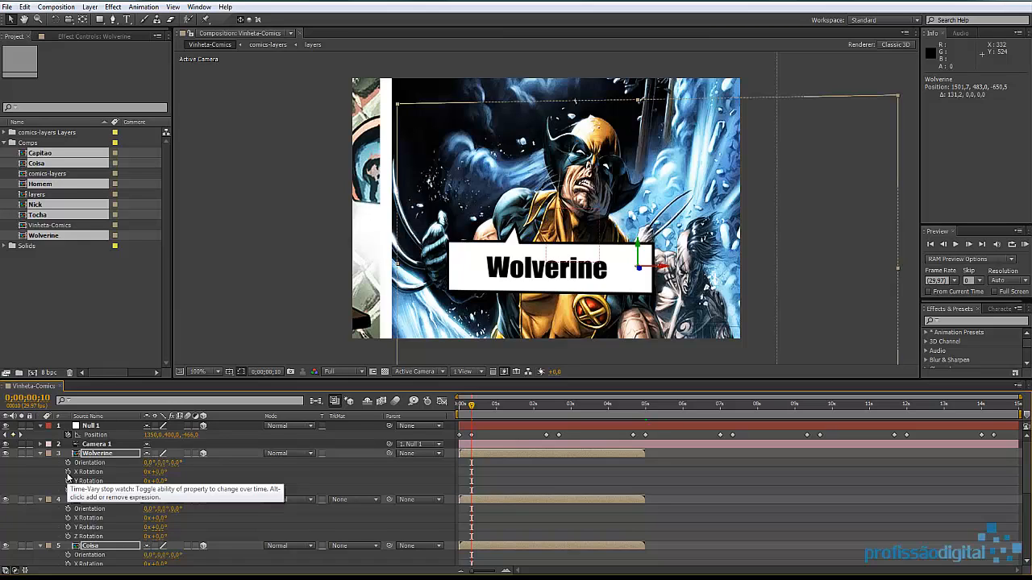
click(68, 472)
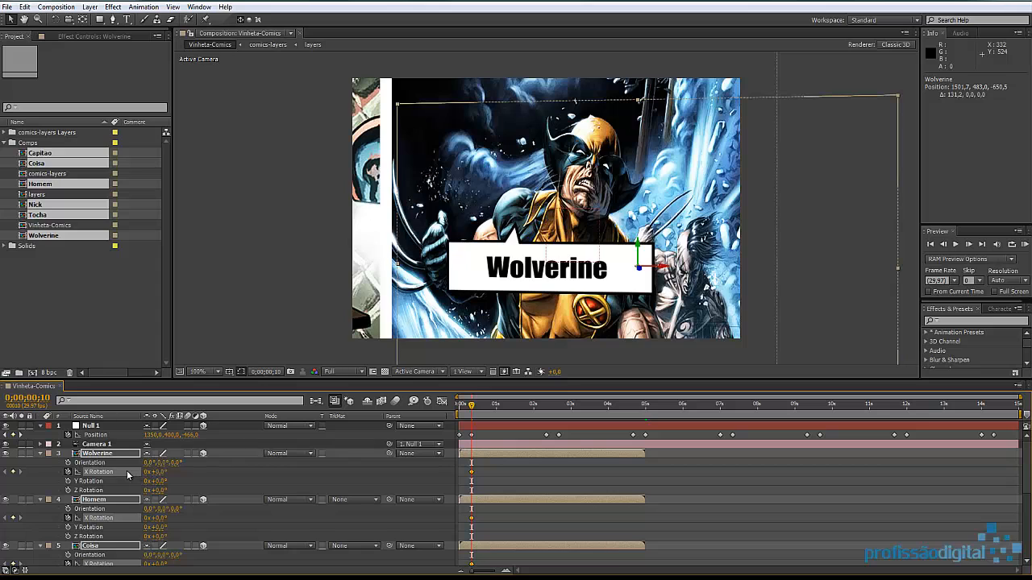
drag(161, 474, 212, 473)
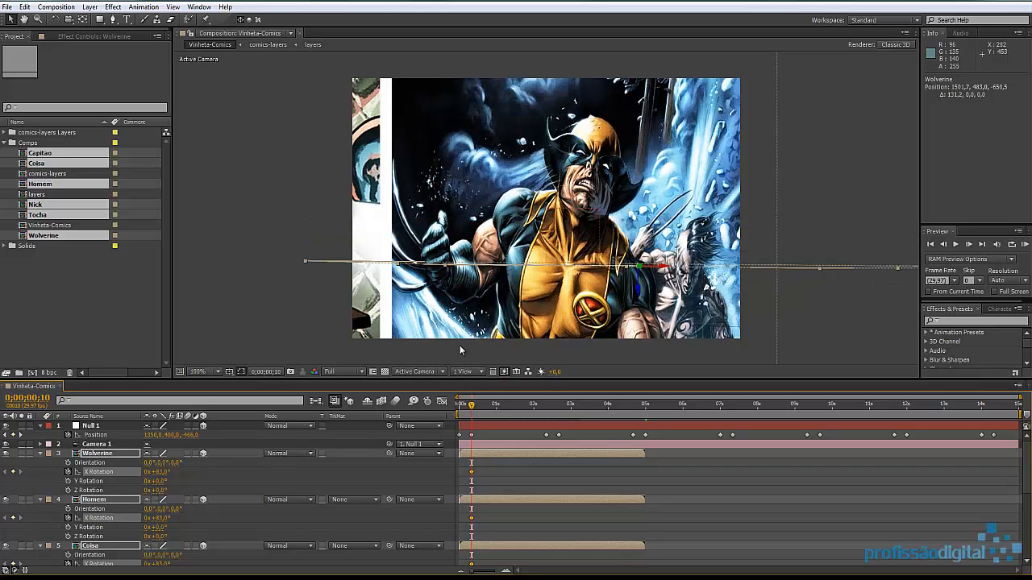
Keyframe X Rotation at 0° on all six balloon layers at 0;00;00;15 and play back the animation
click(366, 478)
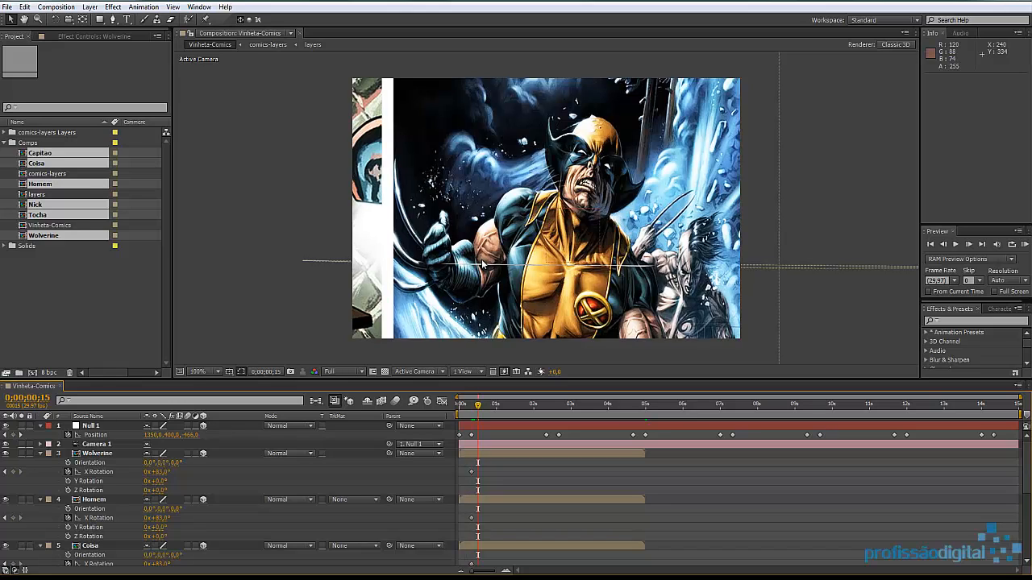
click(160, 474)
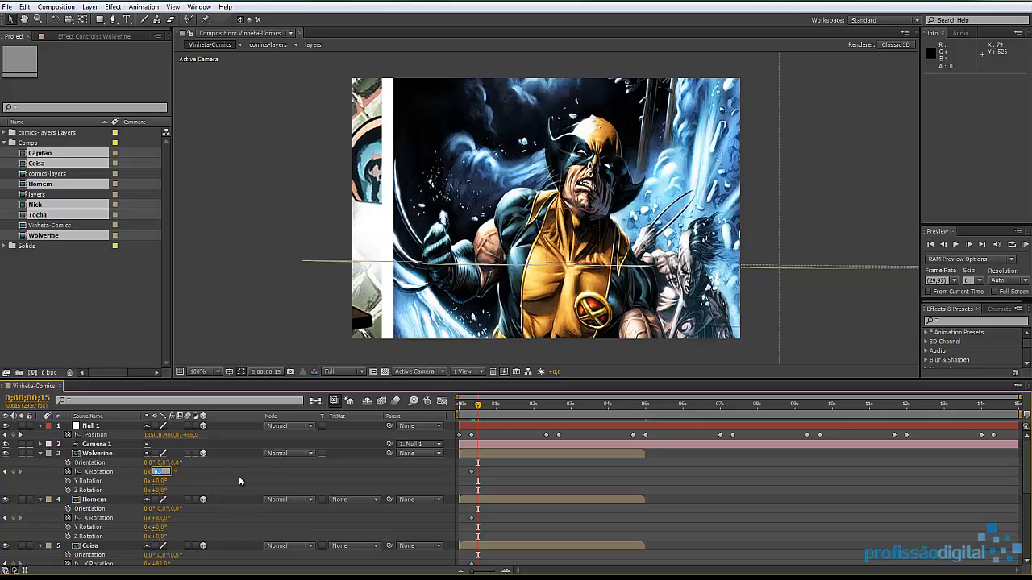
text(0)
key(Return)
key(space)
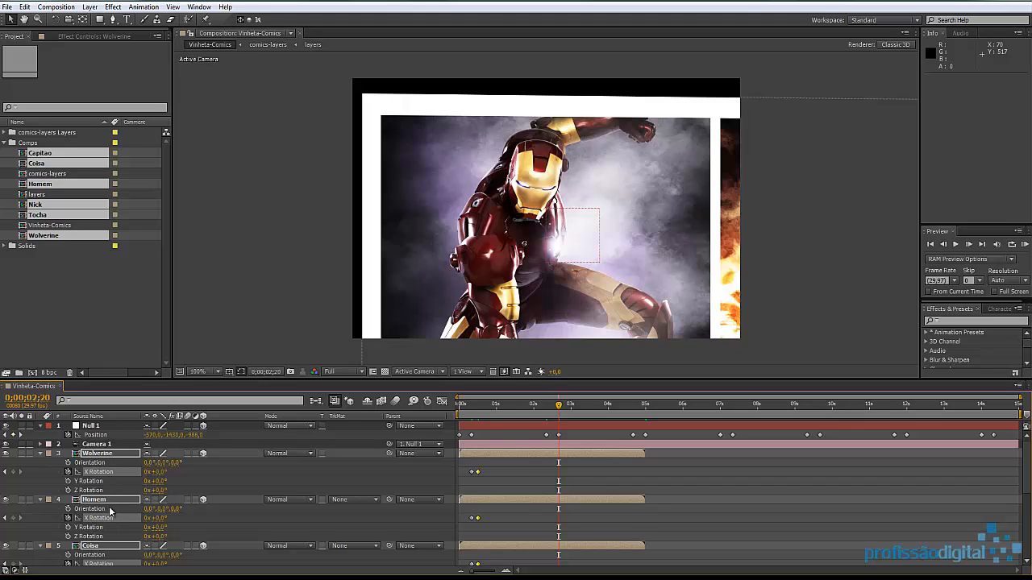
Collapse the rotation properties and shift the Wolverine layer to start at 0;00;00;10 and the Homem layer at 0;00;02;20
key(r)
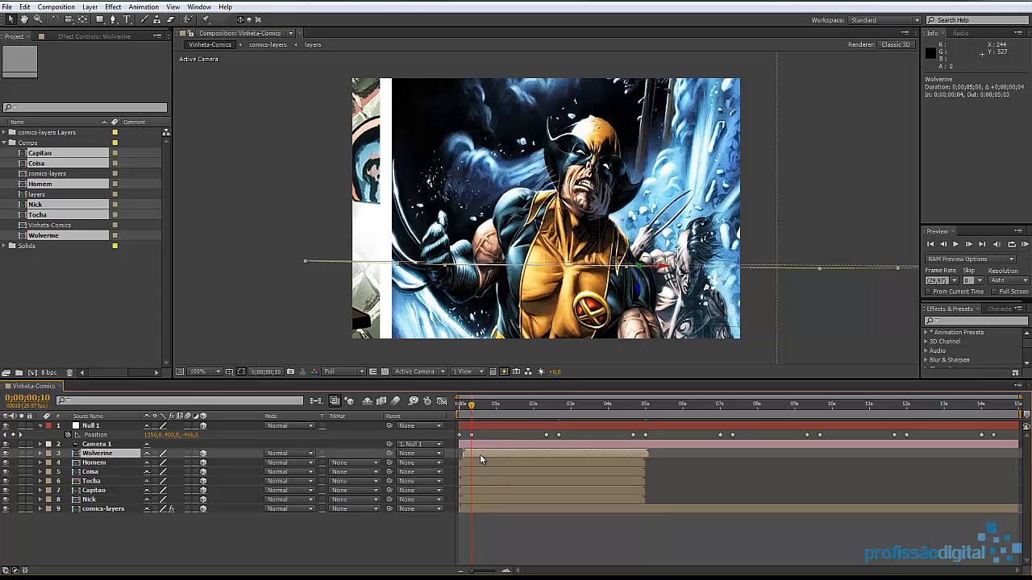
drag(480, 454, 493, 453)
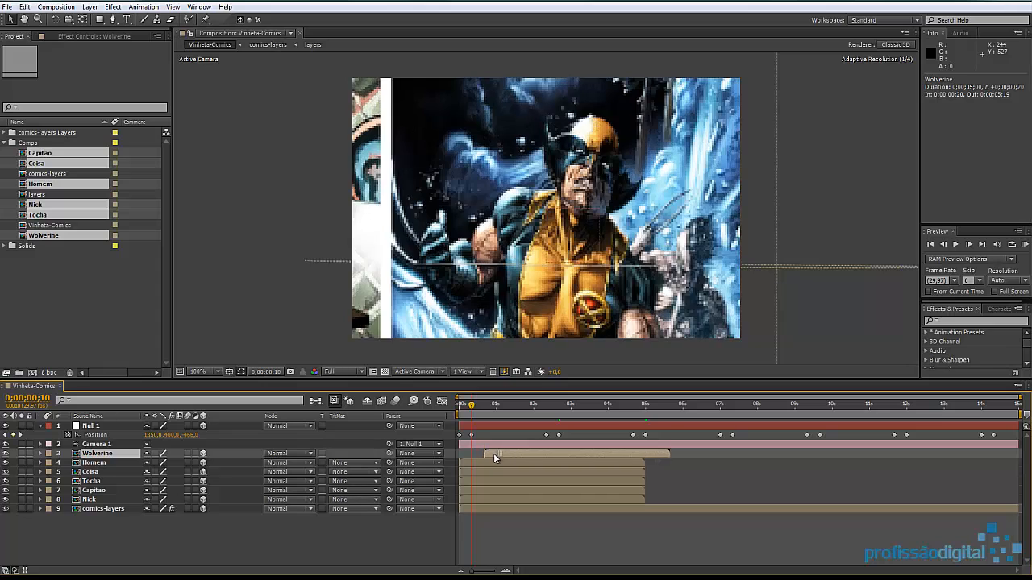
click(21, 435)
click(21, 435)
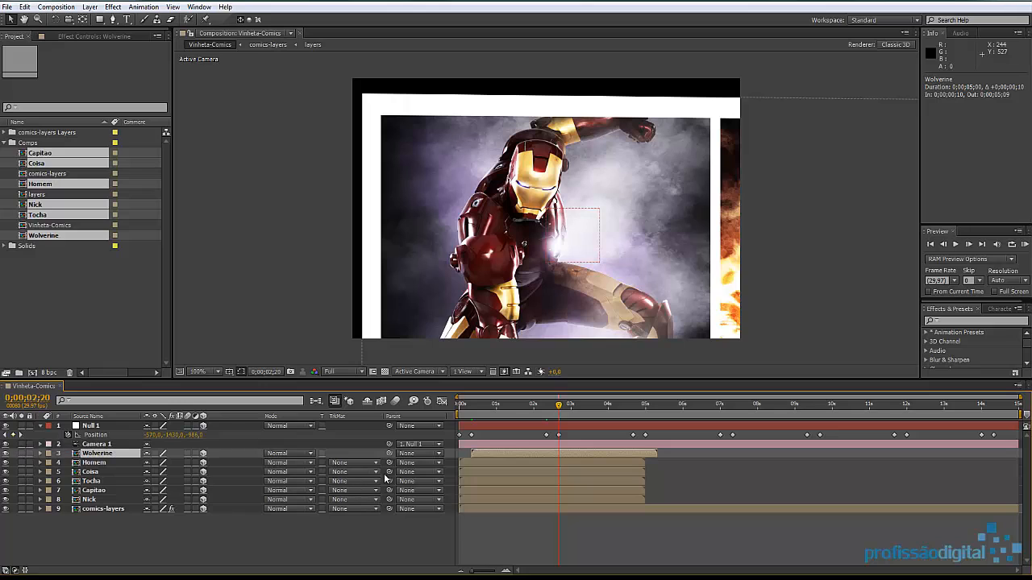
drag(471, 463, 570, 465)
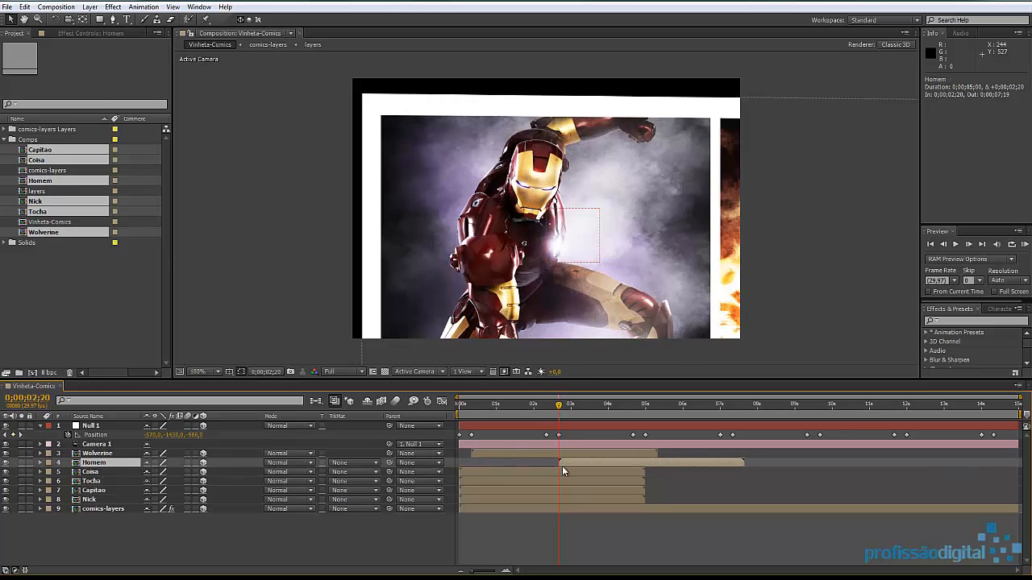
Stagger the Coisa, Tocha, Capitao and Nick layers at the null's successive stop keyframes, starting Coisa at 0;00;05;00 and Nick at 0;00;12;00
click(21, 435)
click(21, 436)
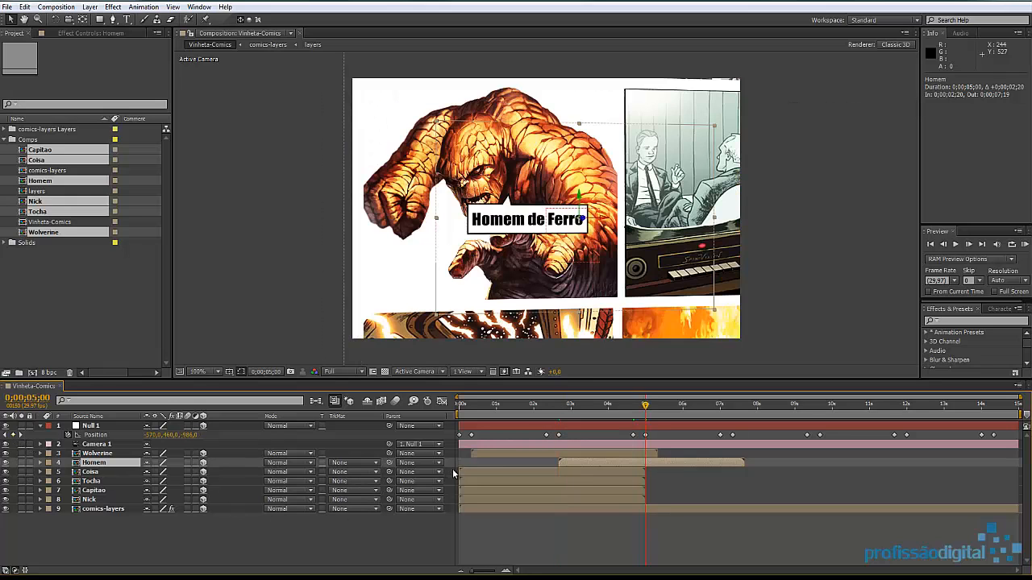
drag(466, 473, 636, 478)
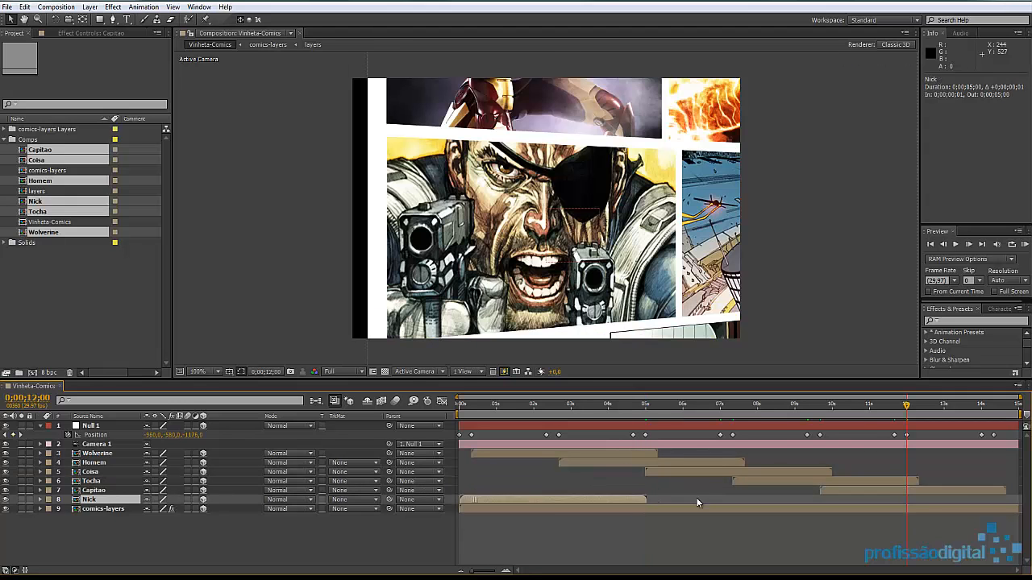
drag(498, 499, 869, 500)
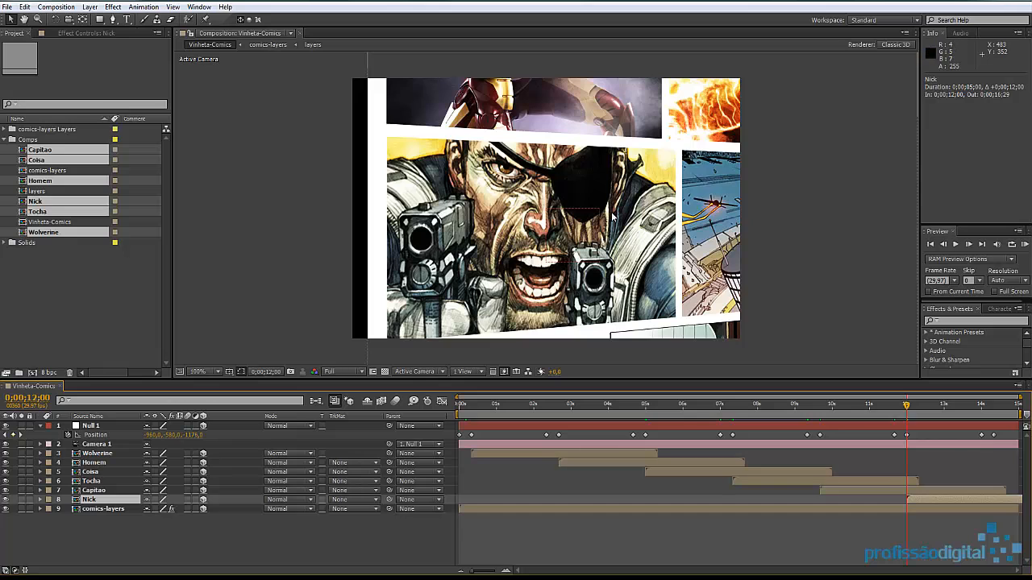
Move the Homem balloon in 3D over the Iron Man panel below his face, at about -473.5, -1330.5, -1031.7
drag(891, 411, 560, 403)
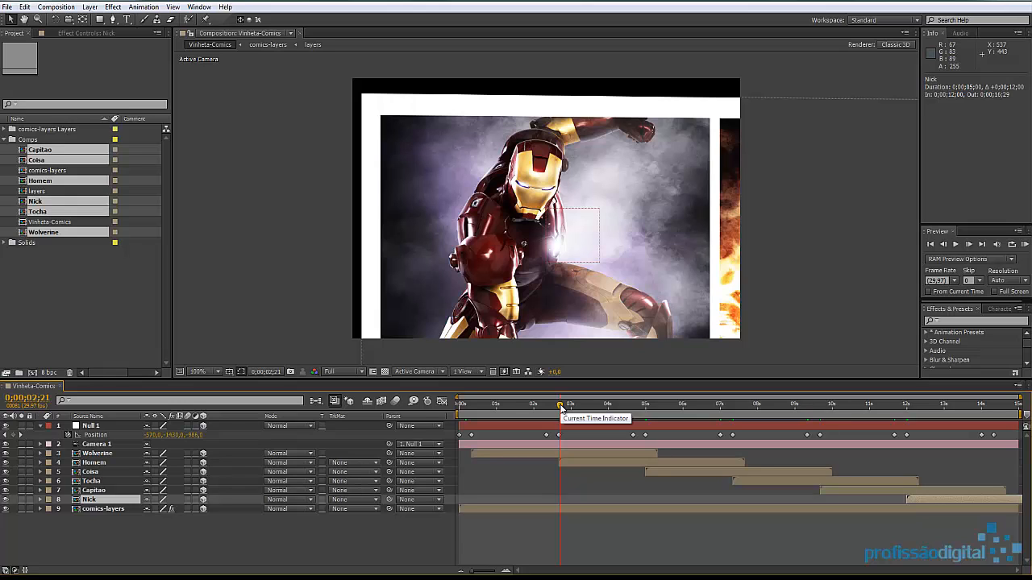
drag(566, 405, 569, 409)
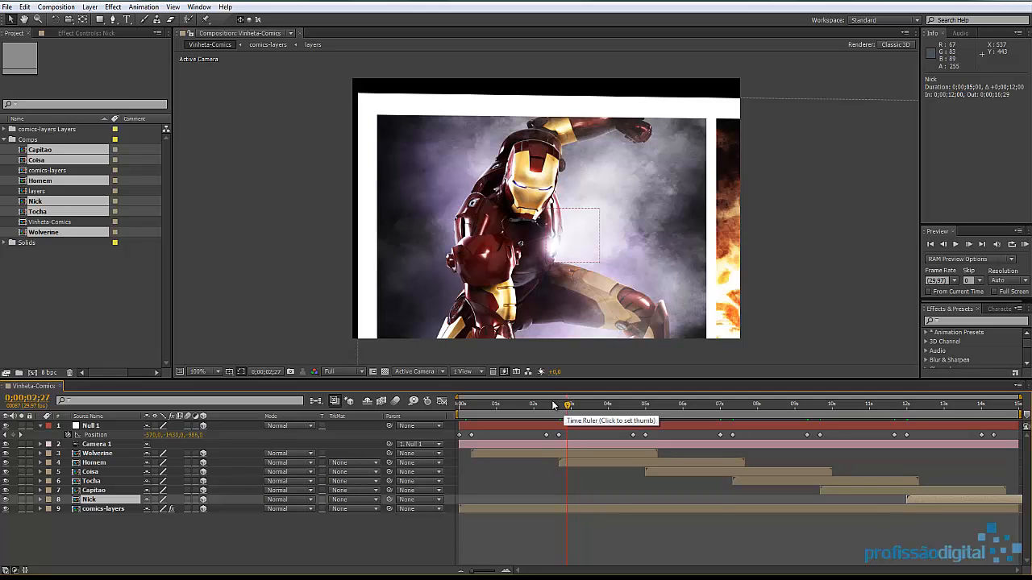
click(97, 463)
key(comma)
key(comma)
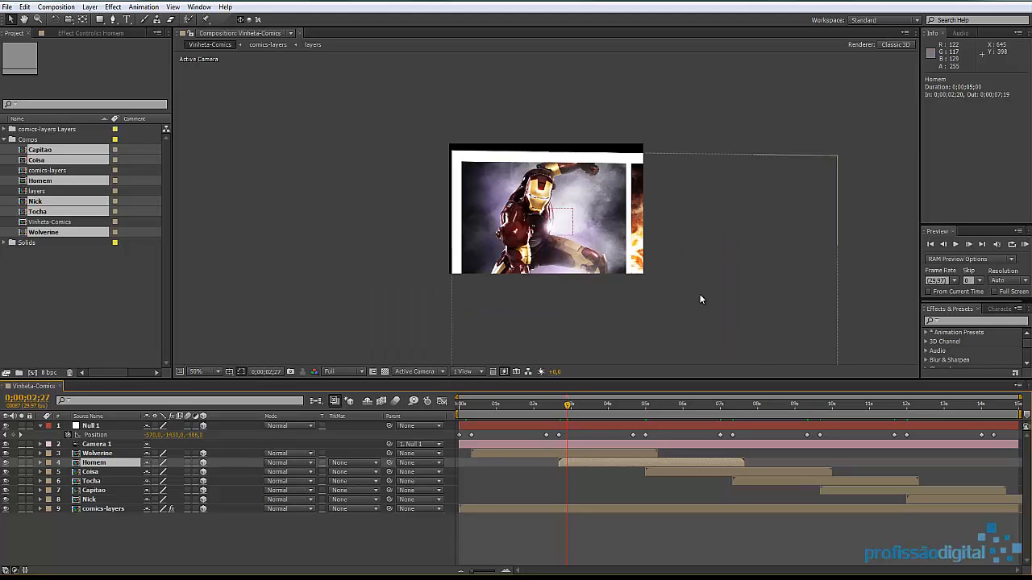
key(comma)
key(comma)
key(comma)
key(comma)
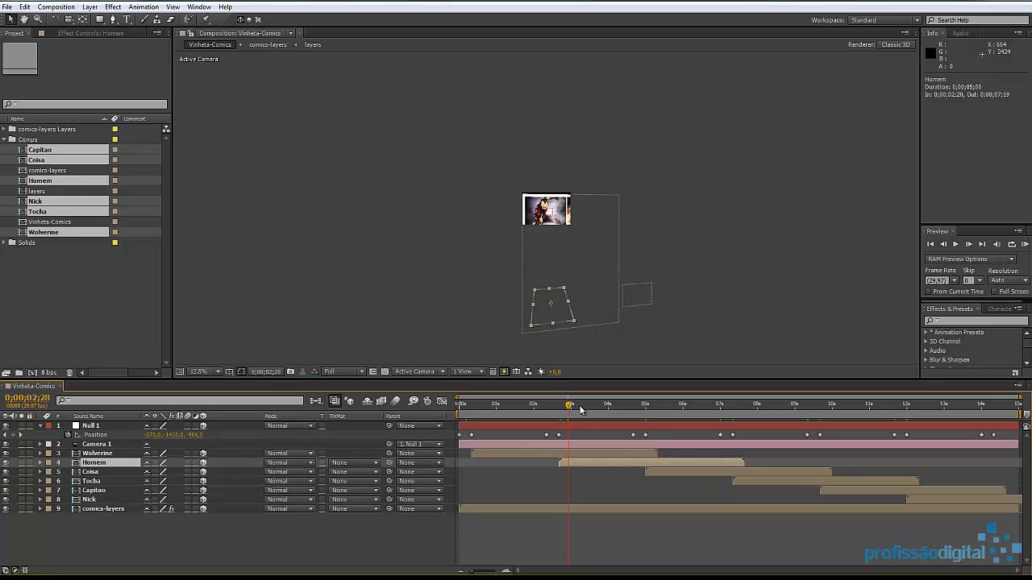
drag(580, 409, 588, 405)
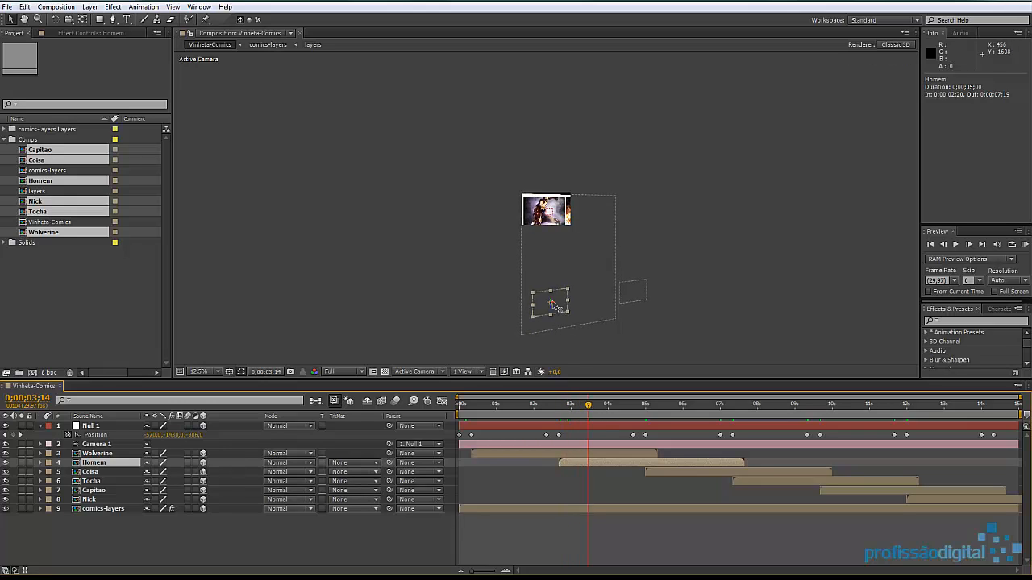
drag(550, 305, 547, 194)
scroll(554, 214, up, 6)
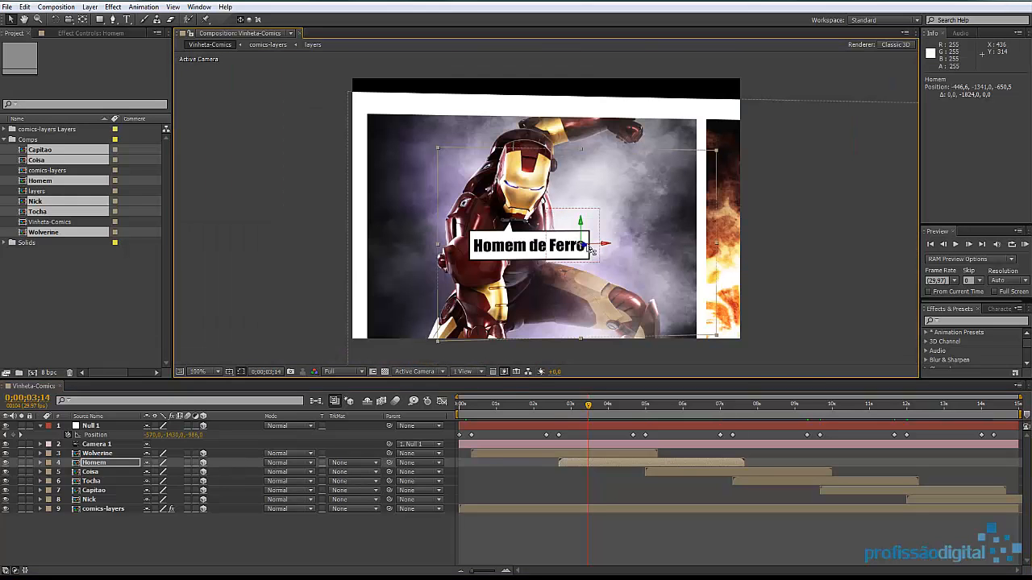
mouse_move(591, 251)
mouse_down()
mouse_move(627, 260)
mouse_move(602, 245)
mouse_up()
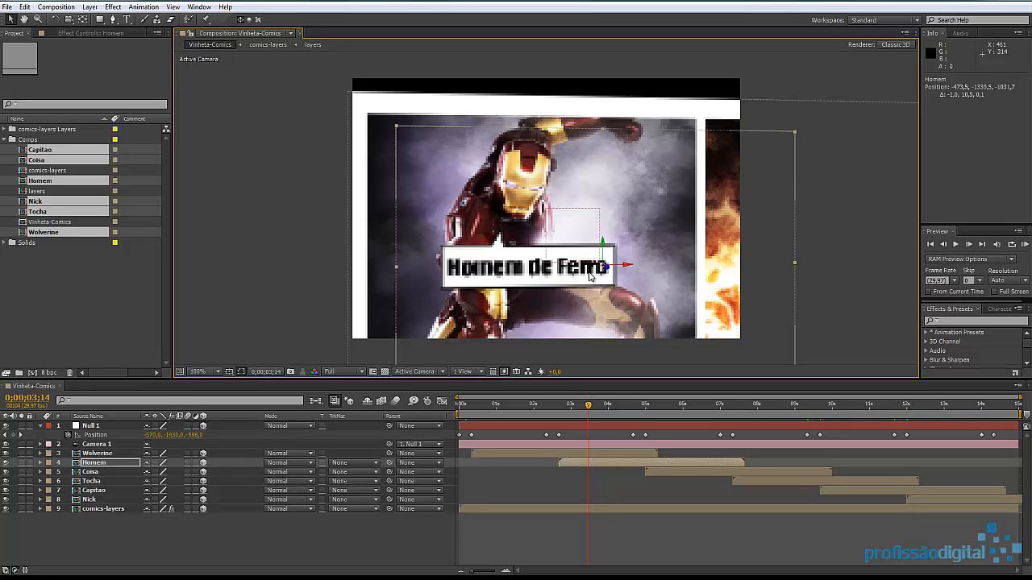
At 0;00;05;21, move the Coisa balloon over the Thing's panel and toward the camera, at about -581.9, 542.5, -827.3
click(90, 473)
scroll(626, 341, down, 3)
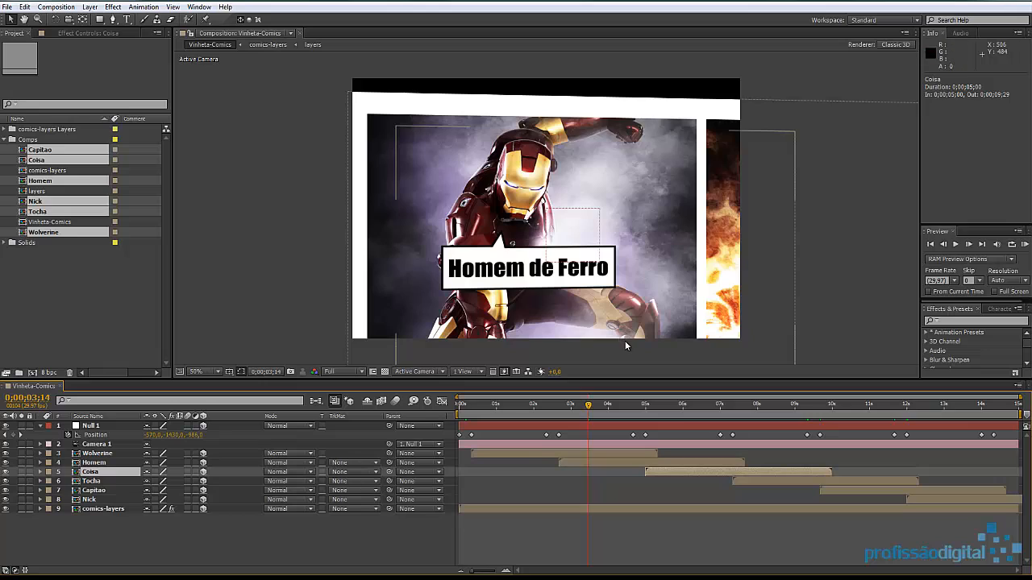
scroll(625, 345, down, 1)
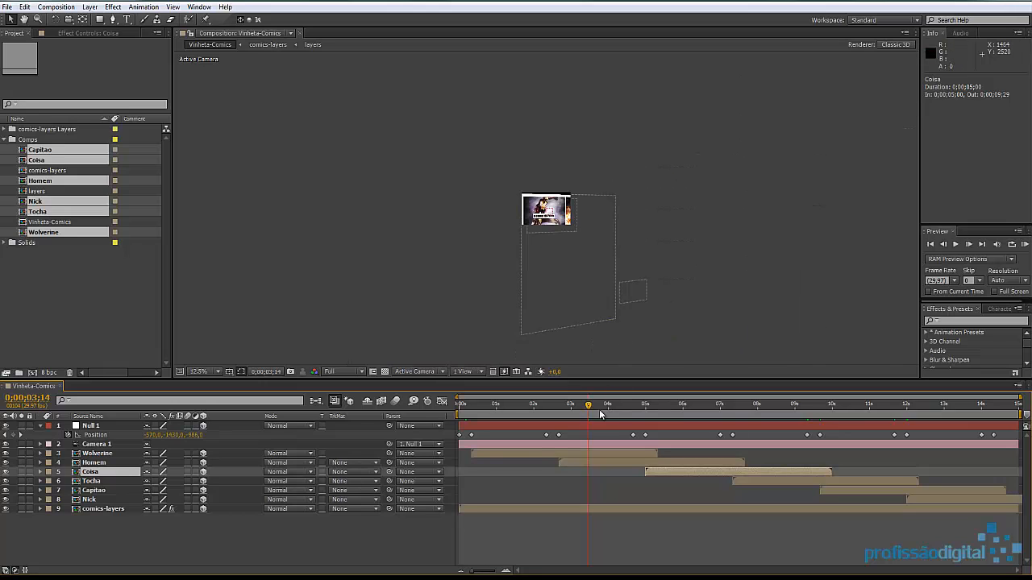
drag(590, 408, 671, 409)
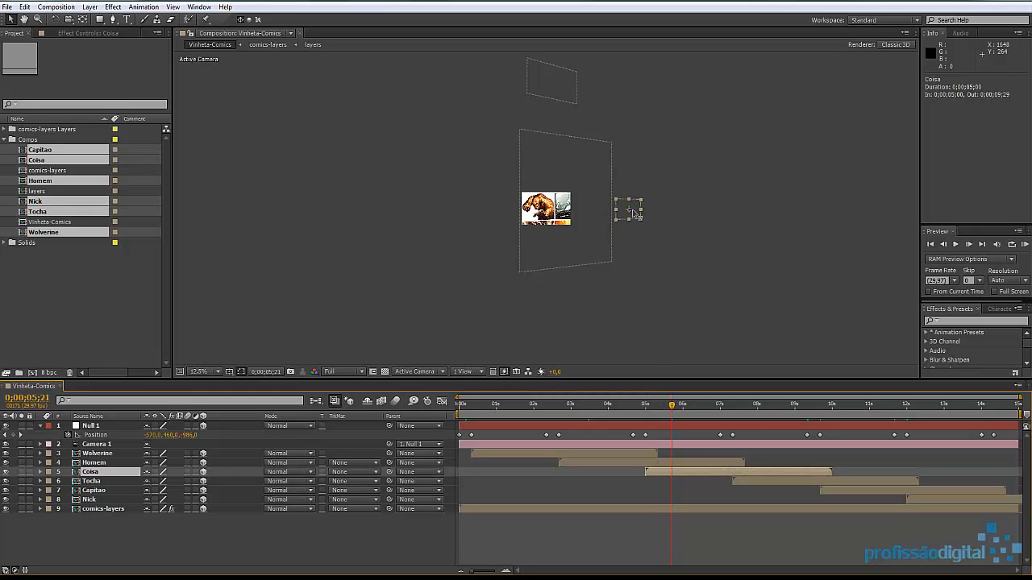
drag(634, 212, 501, 223)
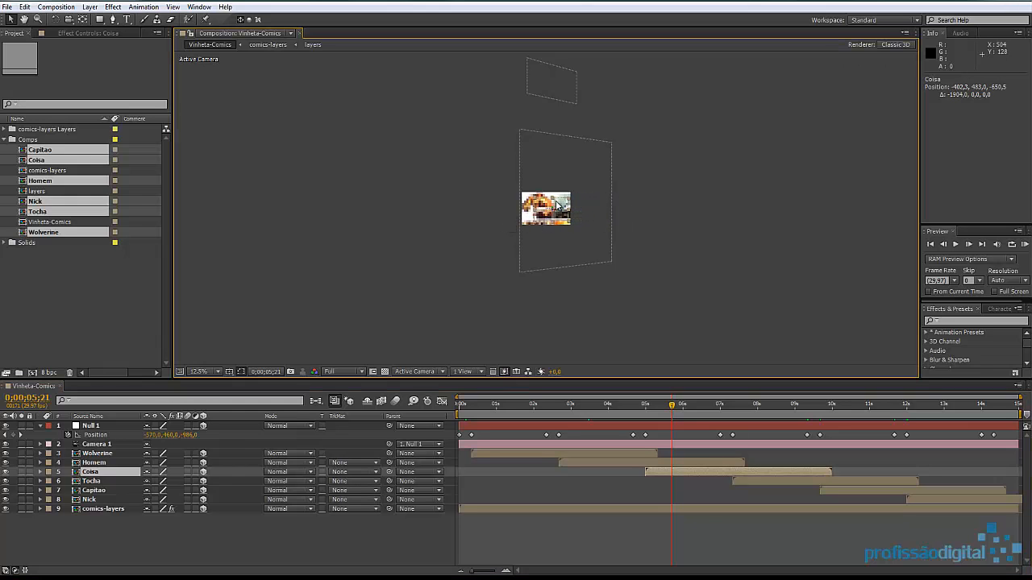
scroll(556, 205, up, 3)
scroll(556, 204, up, 2)
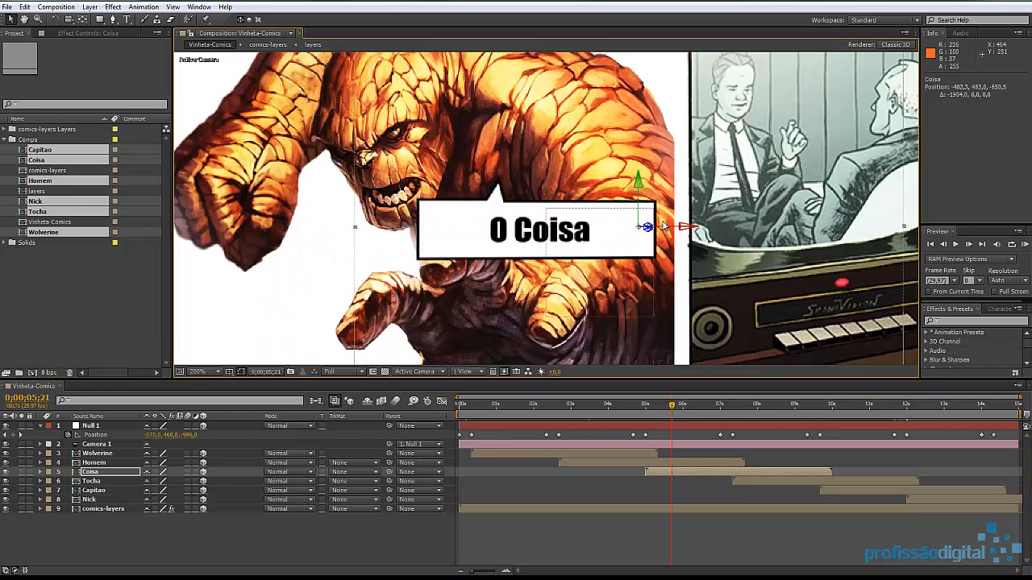
drag(650, 228, 522, 229)
drag(521, 181, 556, 284)
key(comma)
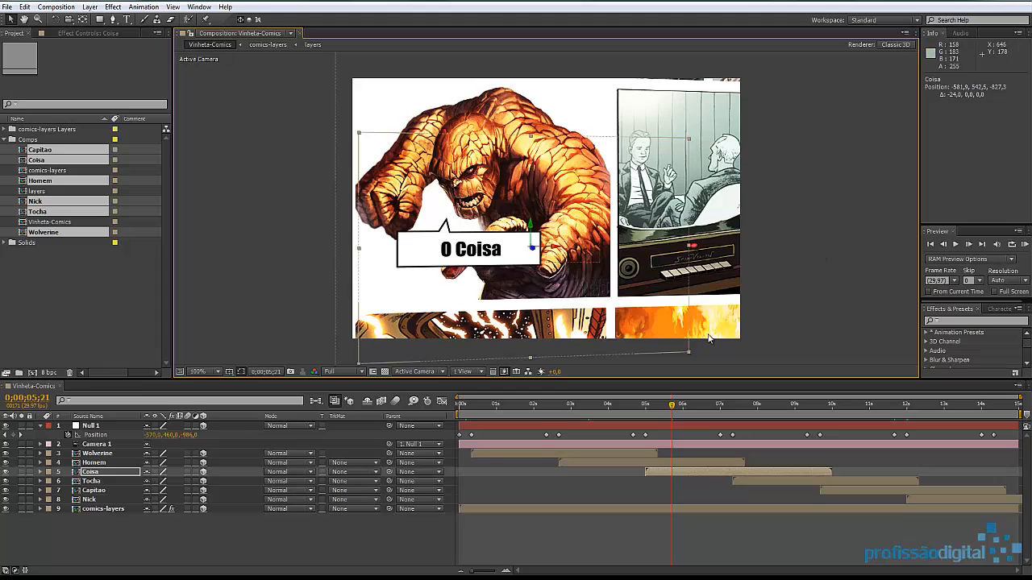
At 0;00;08;07, place the Tocha balloon beside the Human Torch and nearer the camera, at about 1018.9, -1310, -1184.8
click(106, 484)
key(comma)
key(comma)
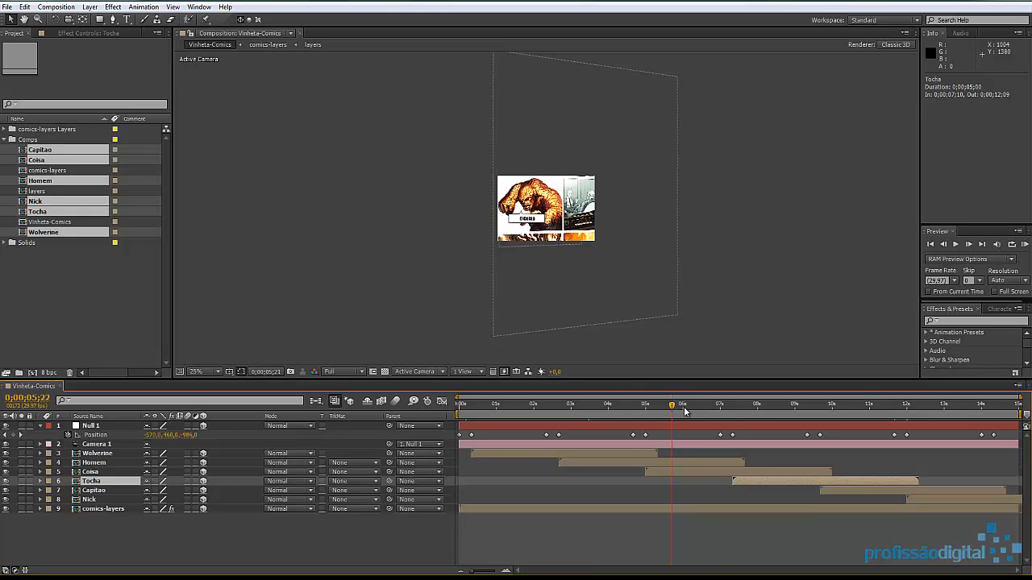
drag(684, 411, 767, 411)
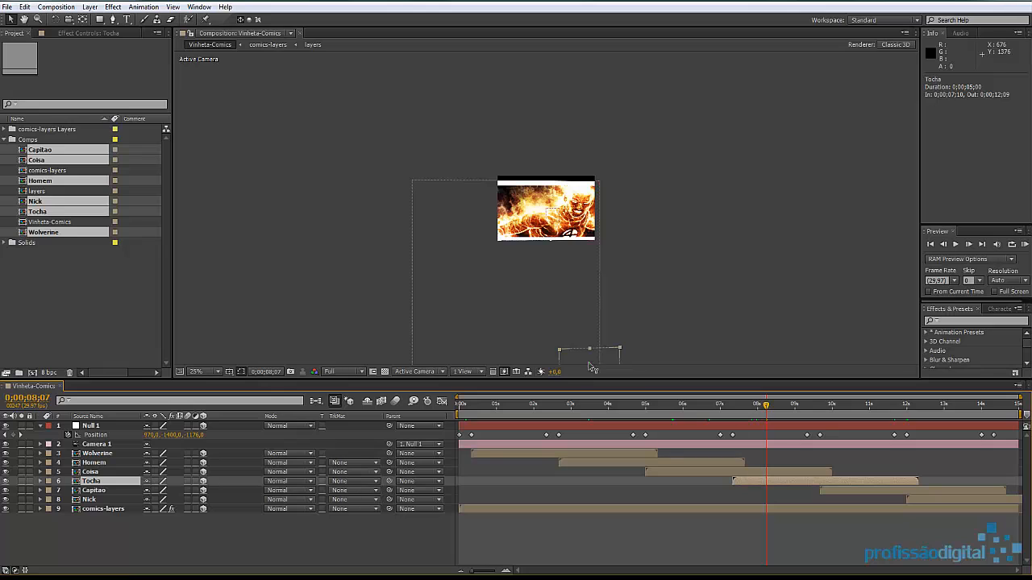
drag(590, 368, 599, 125)
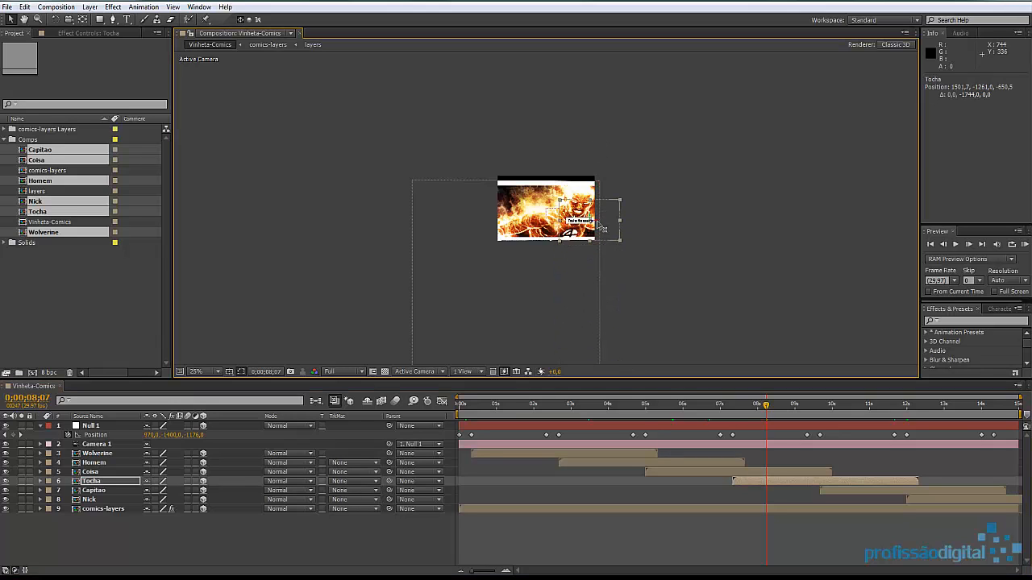
drag(601, 229, 555, 224)
key(period)
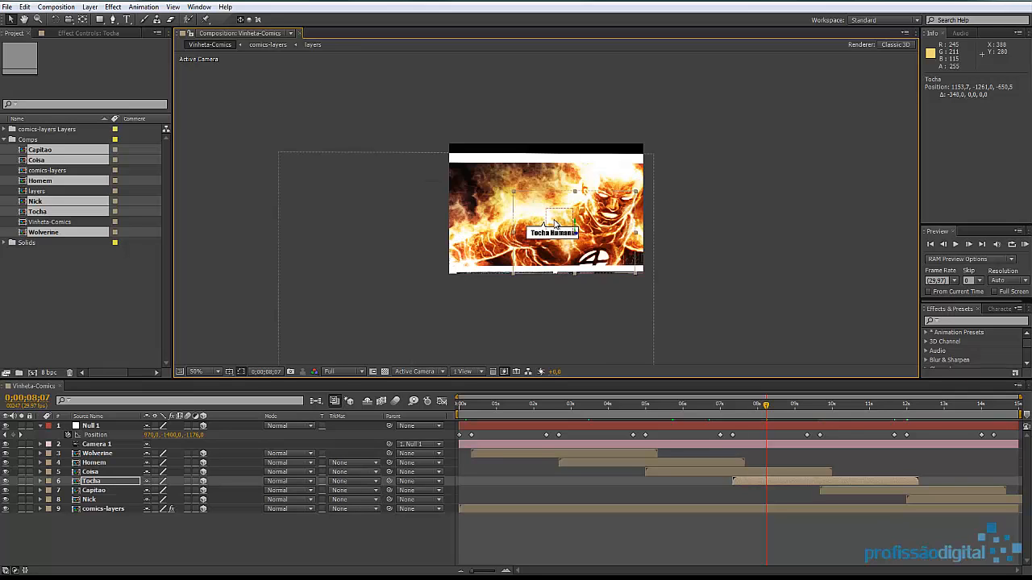
key(period)
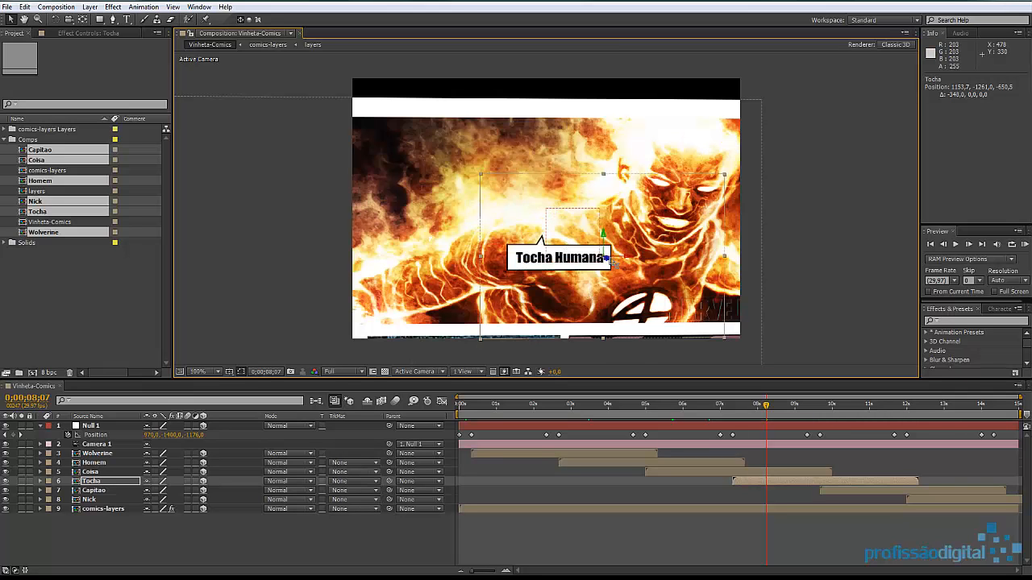
drag(607, 258, 644, 257)
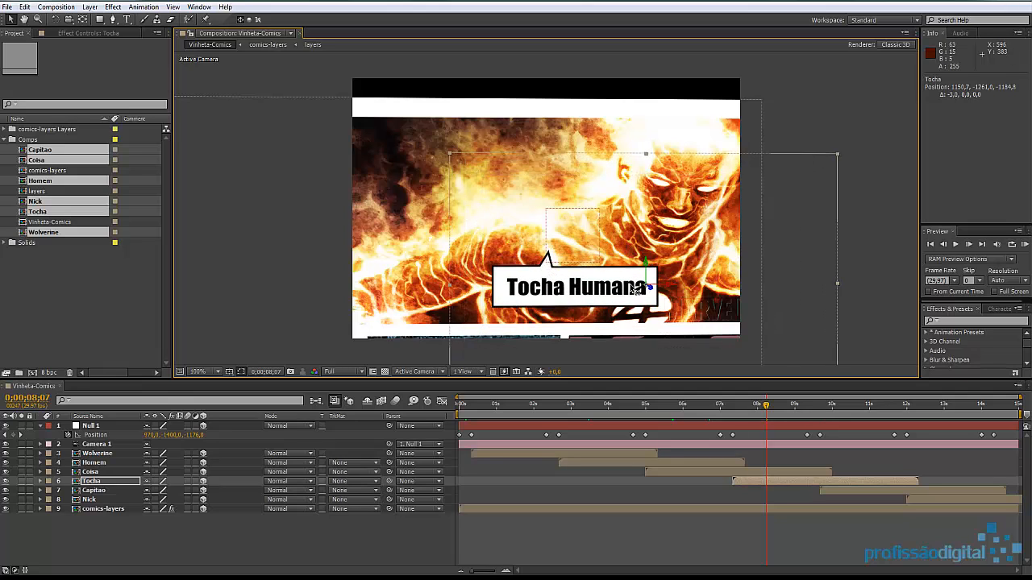
drag(674, 286, 574, 237)
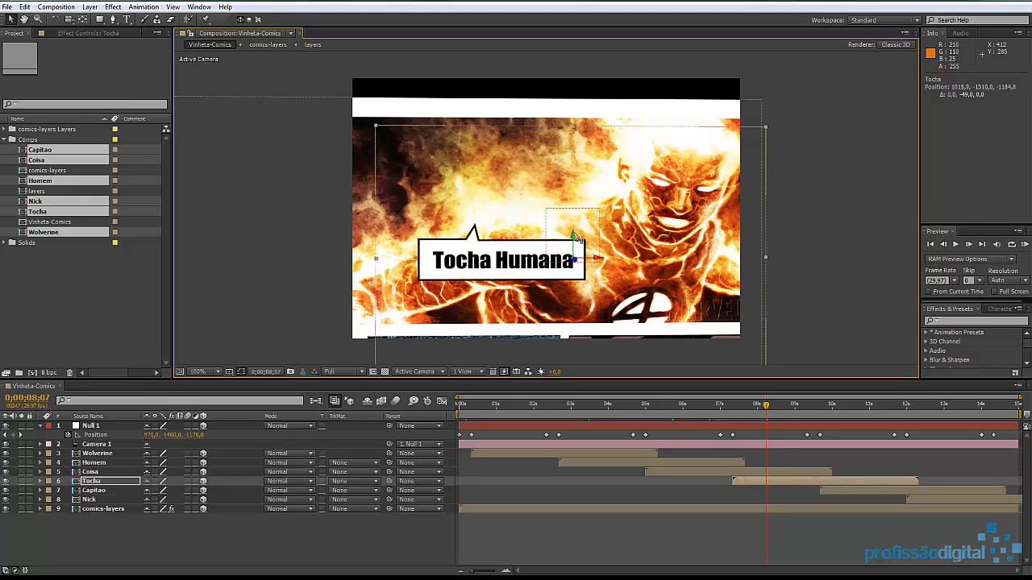
At 0;00;10;22, place the Capitao balloon over Captain America's lower torso and nearer the camera, at about 387.4, 1343, -1069.2
click(92, 490)
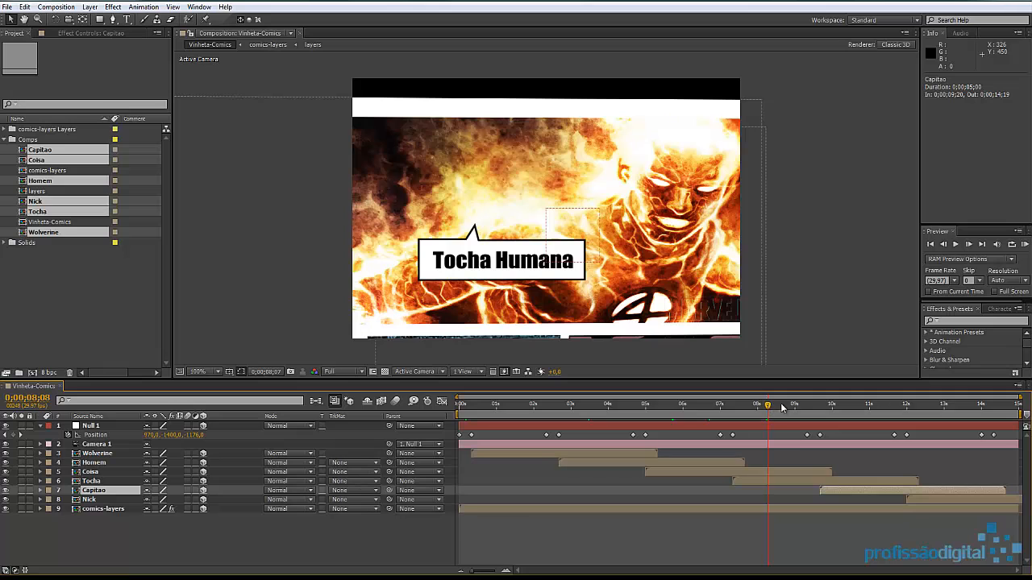
drag(780, 407, 861, 412)
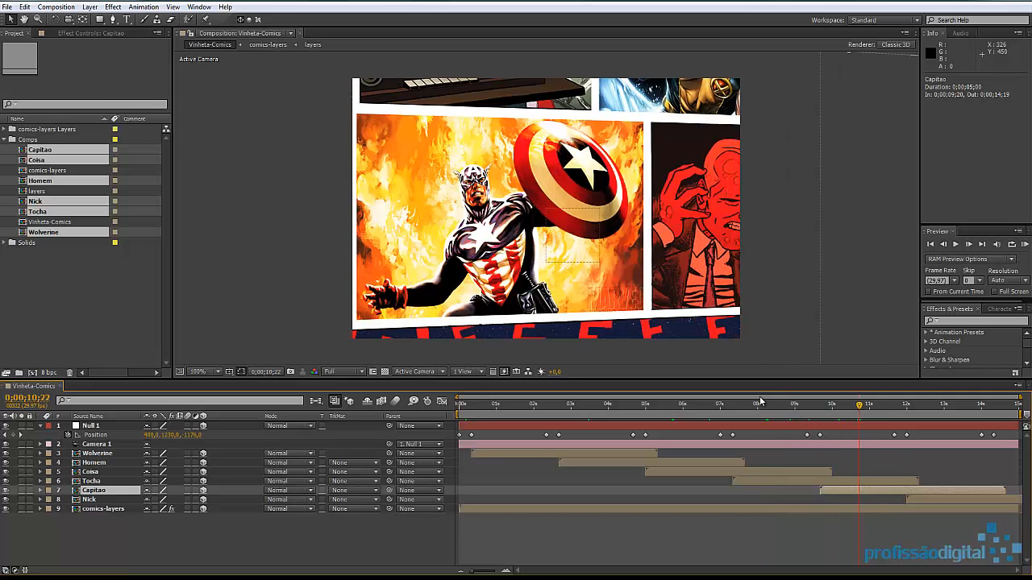
scroll(749, 333, down, 3)
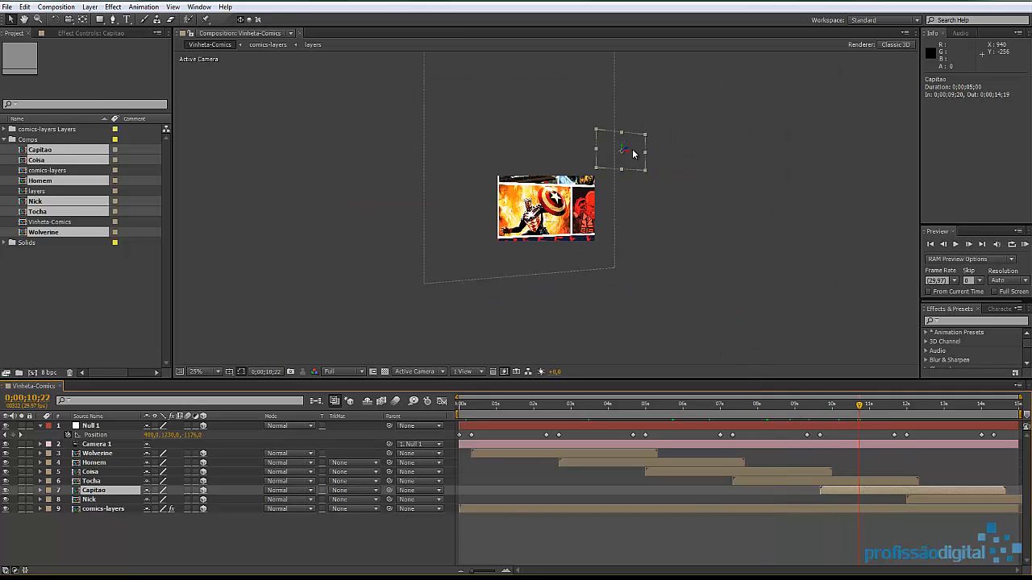
drag(633, 155, 461, 167)
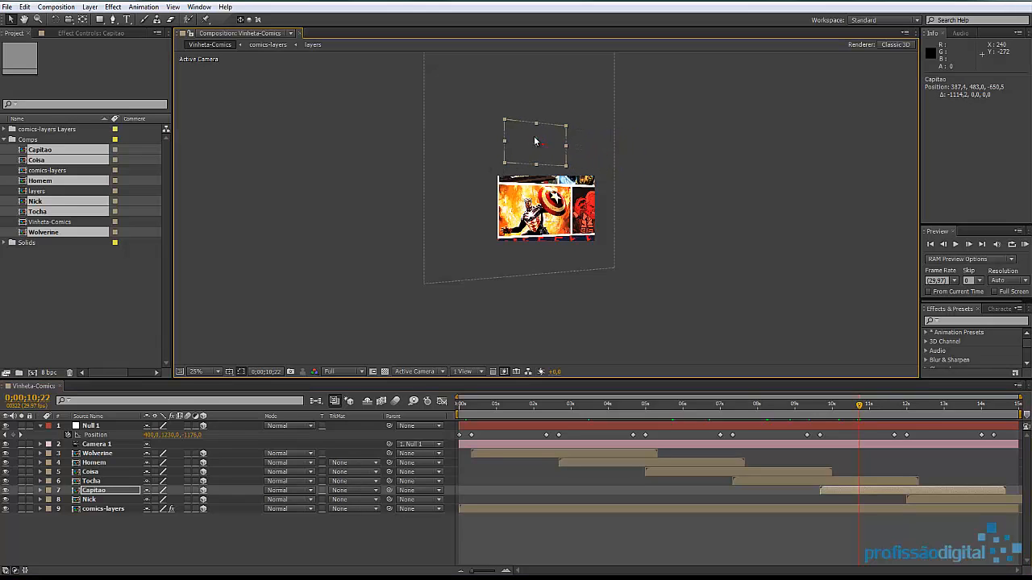
drag(540, 144, 538, 267)
key(slash)
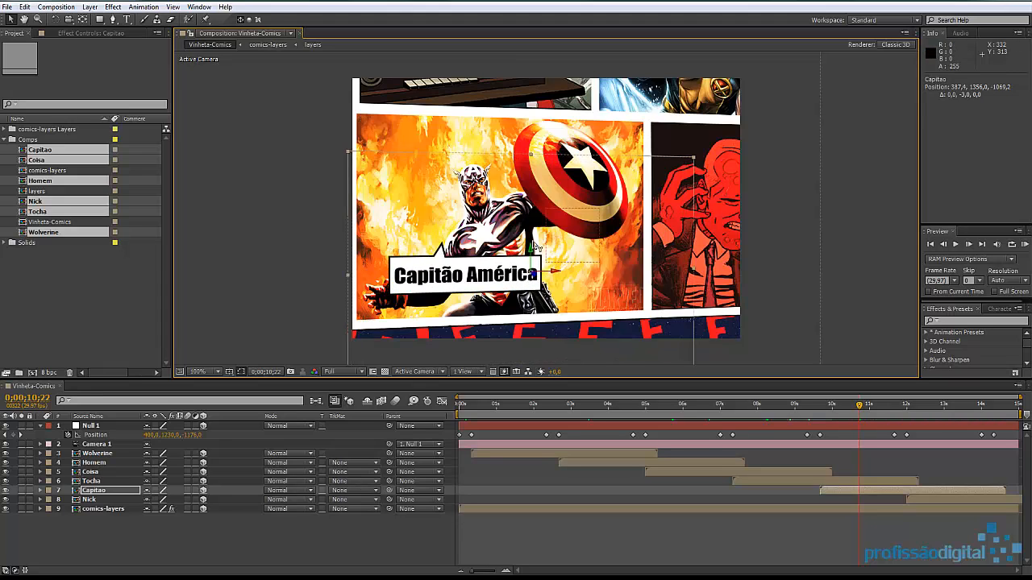
drag(533, 247, 535, 240)
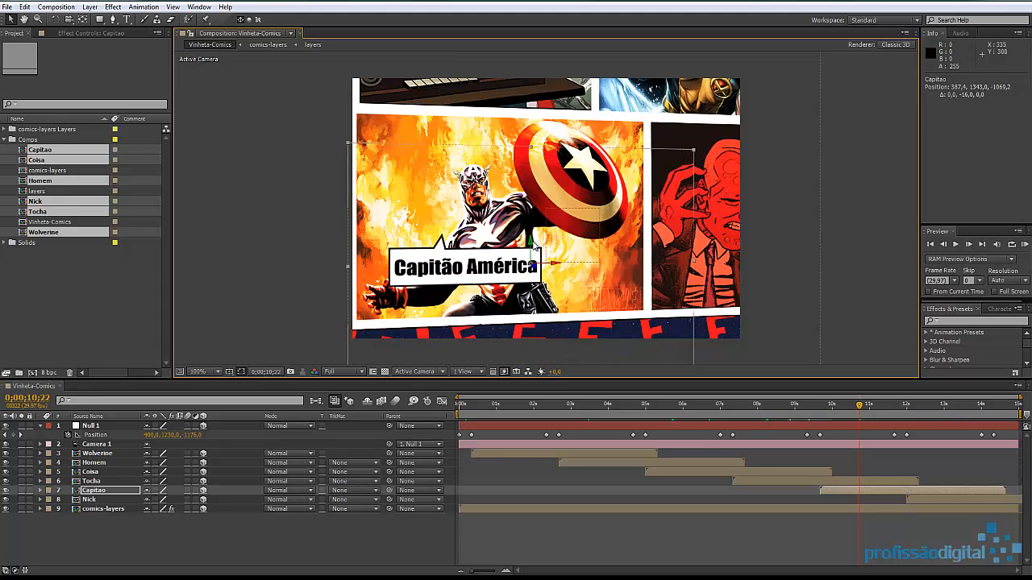
At 0;00;13;11, place the Nick balloon below Nick Fury's mouth at about -885.9, -404, -1093.2, and collapse the null's properties
click(93, 500)
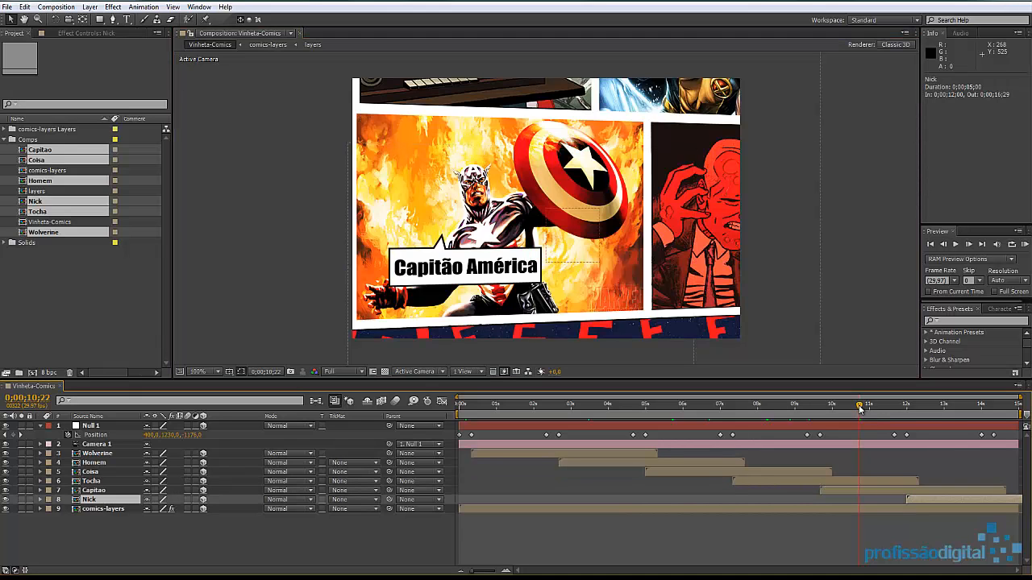
drag(859, 409, 956, 417)
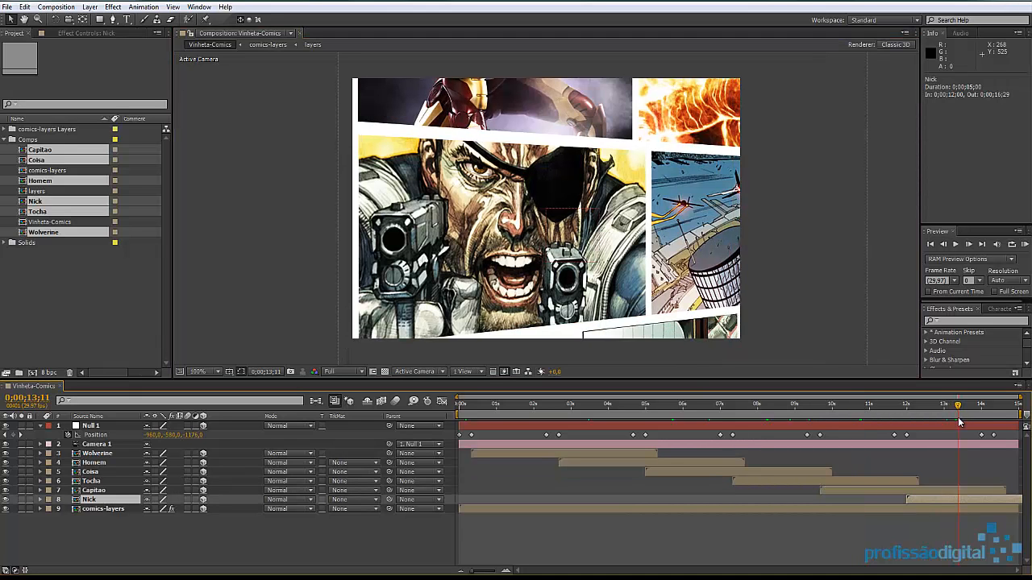
key(comma)
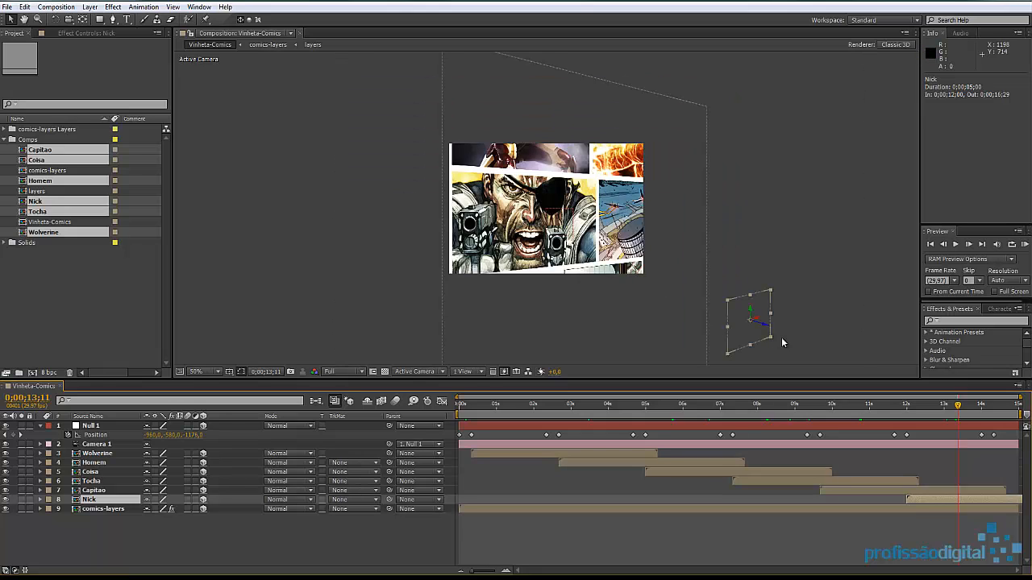
drag(760, 322, 440, 362)
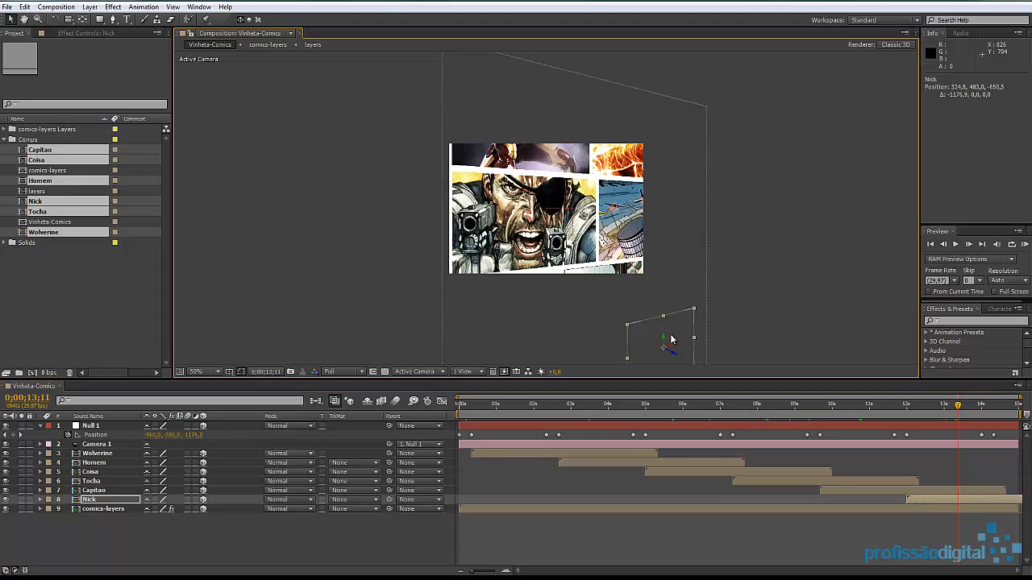
drag(667, 342, 643, 92)
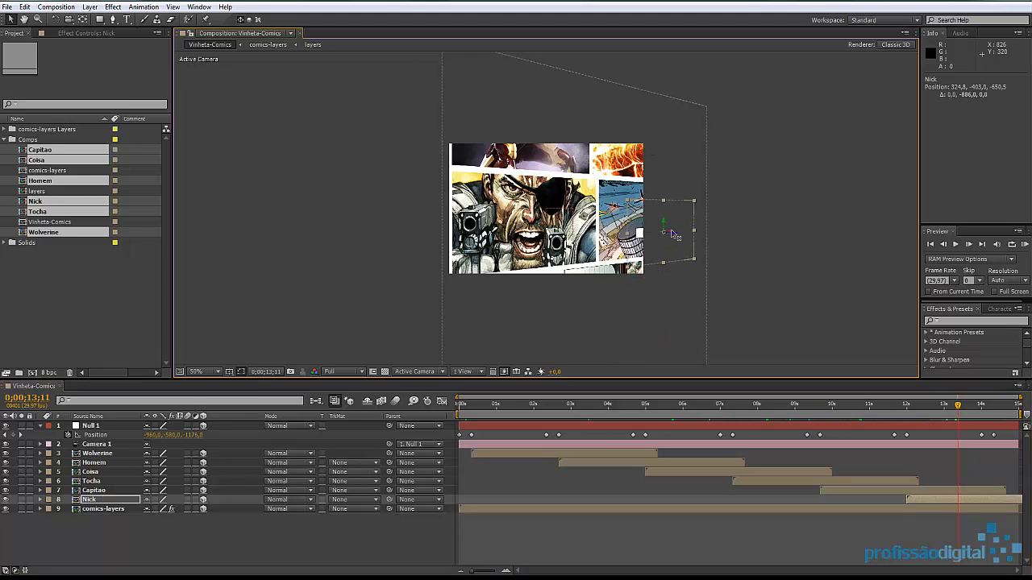
drag(672, 234, 405, 250)
key(/)
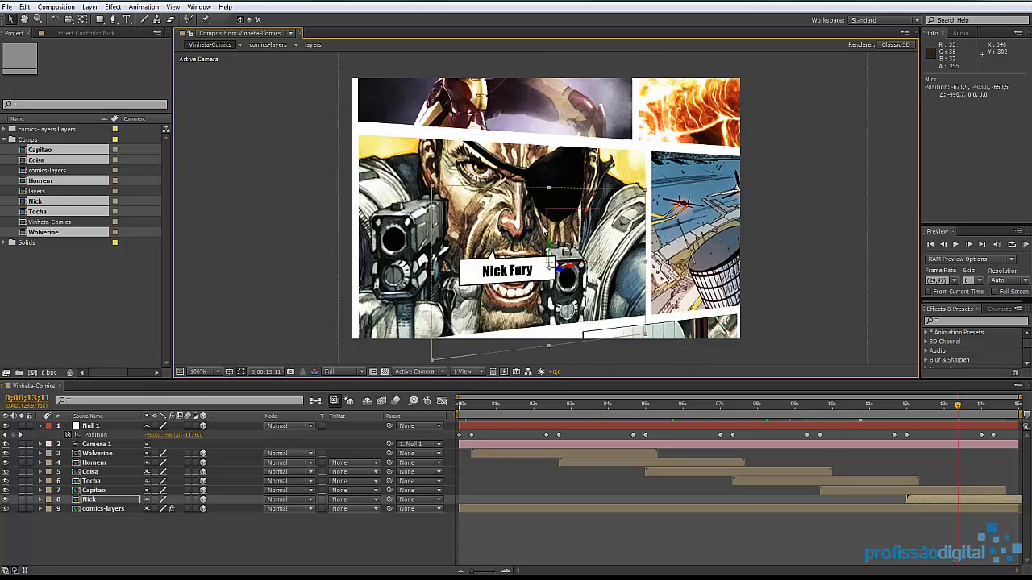
scroll(546, 234, up, 2)
scroll(546, 234, down, 2)
drag(548, 244, 559, 278)
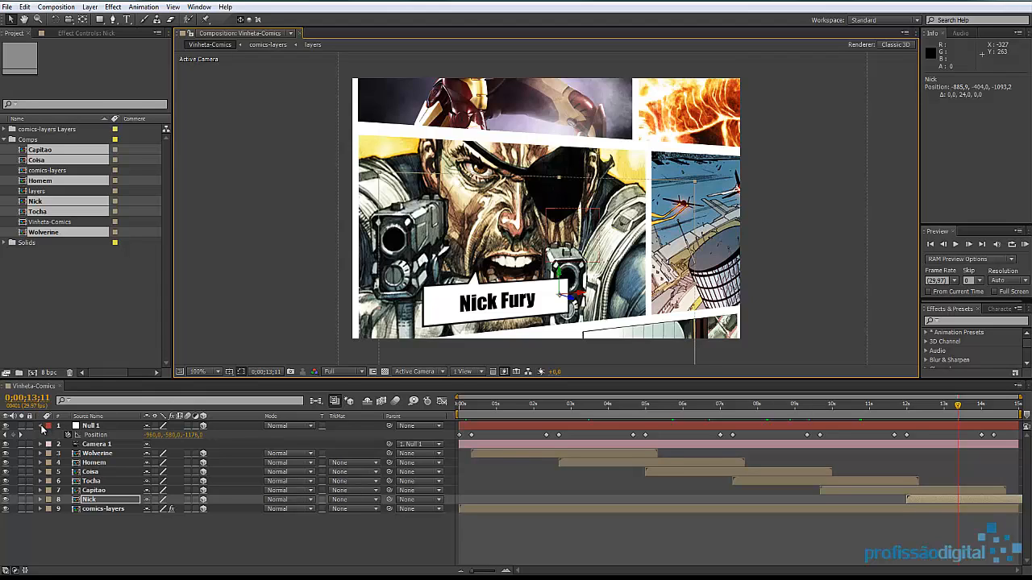
click(40, 426)
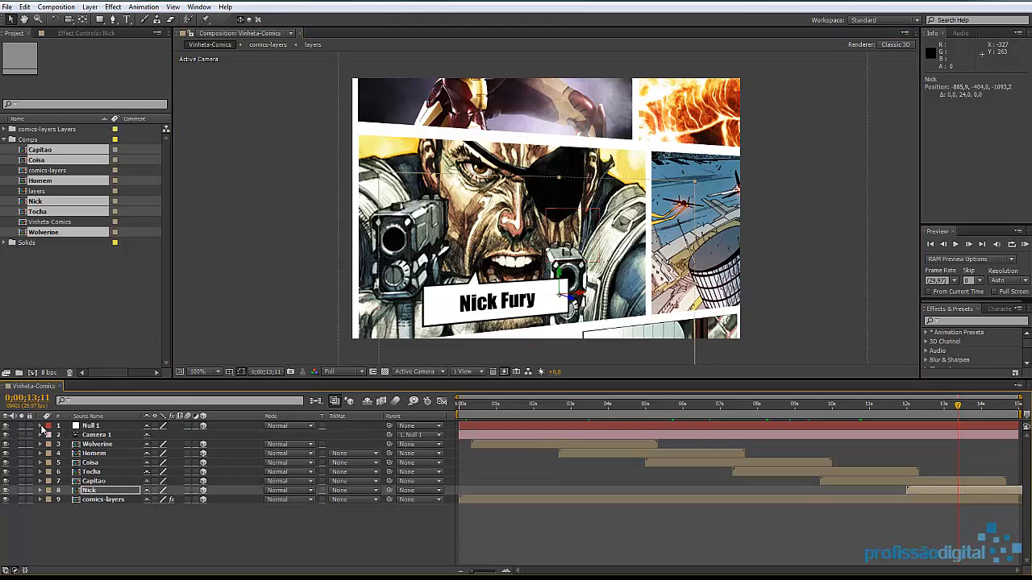
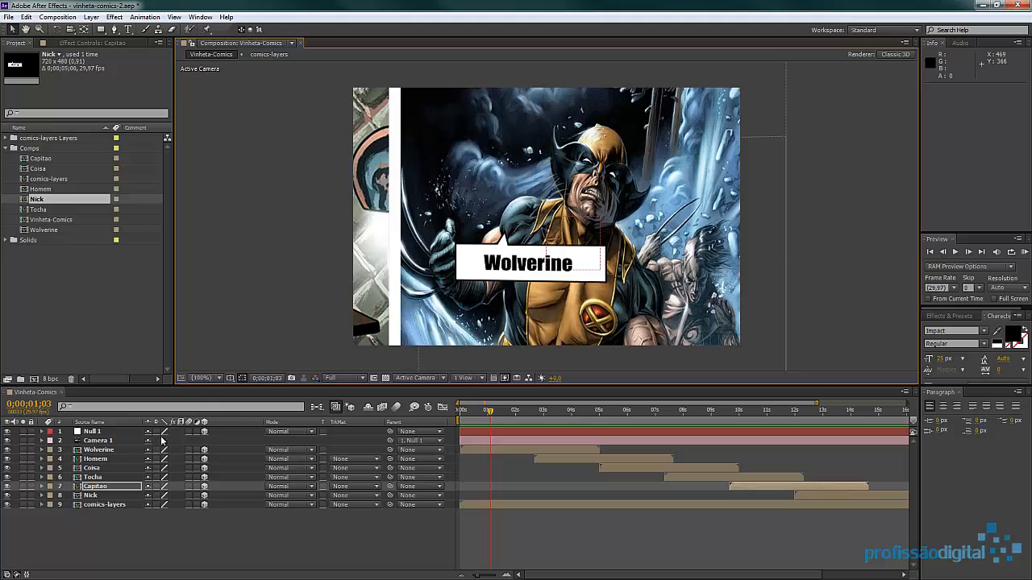
Collapse the project's Comps folder, mark the six name balloon layers from Wolverine to Nick as shy, and hide shy layers in the timeline
click(5, 149)
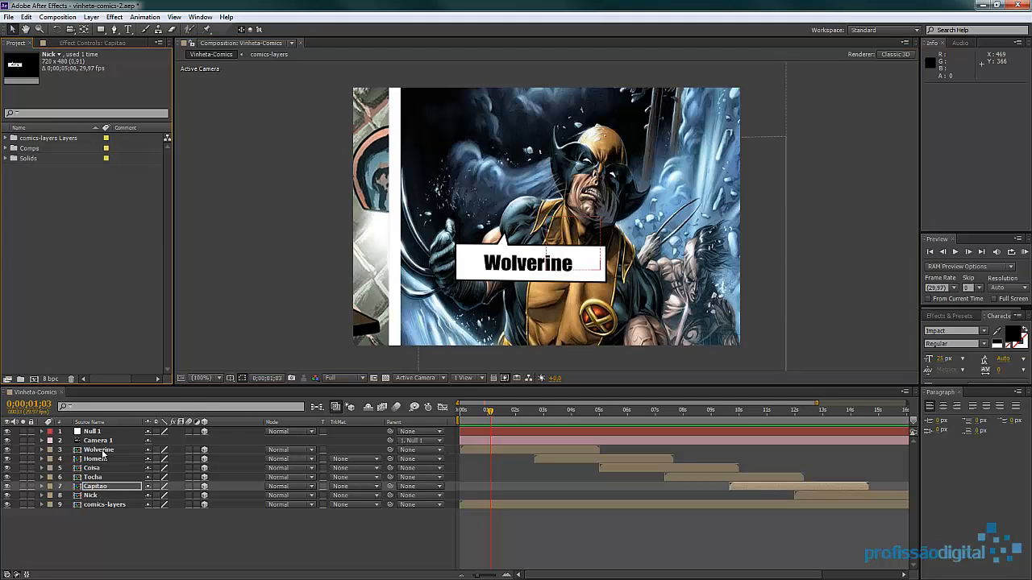
click(368, 410)
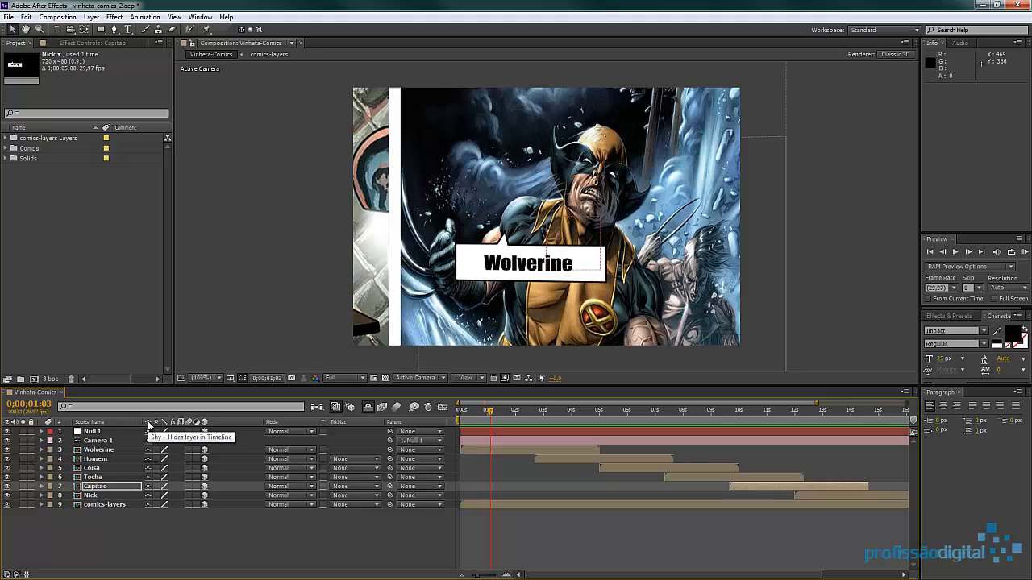
click(148, 450)
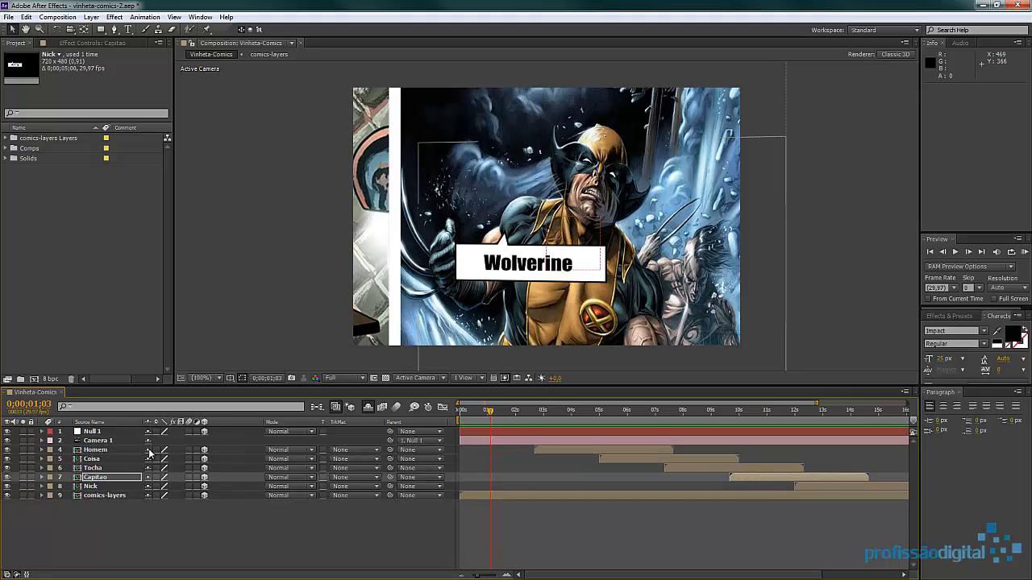
click(148, 451)
click(148, 450)
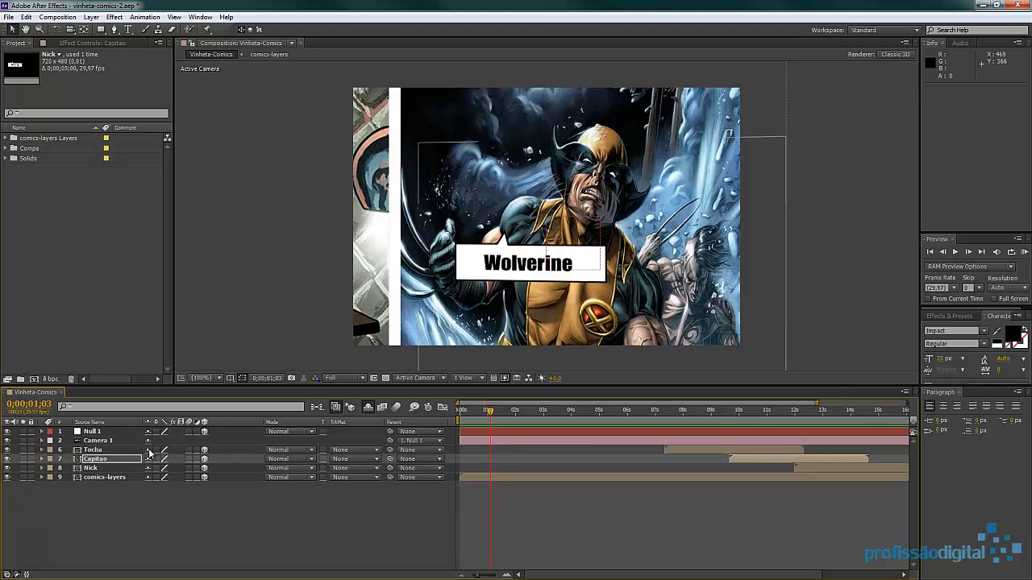
click(149, 450)
click(148, 450)
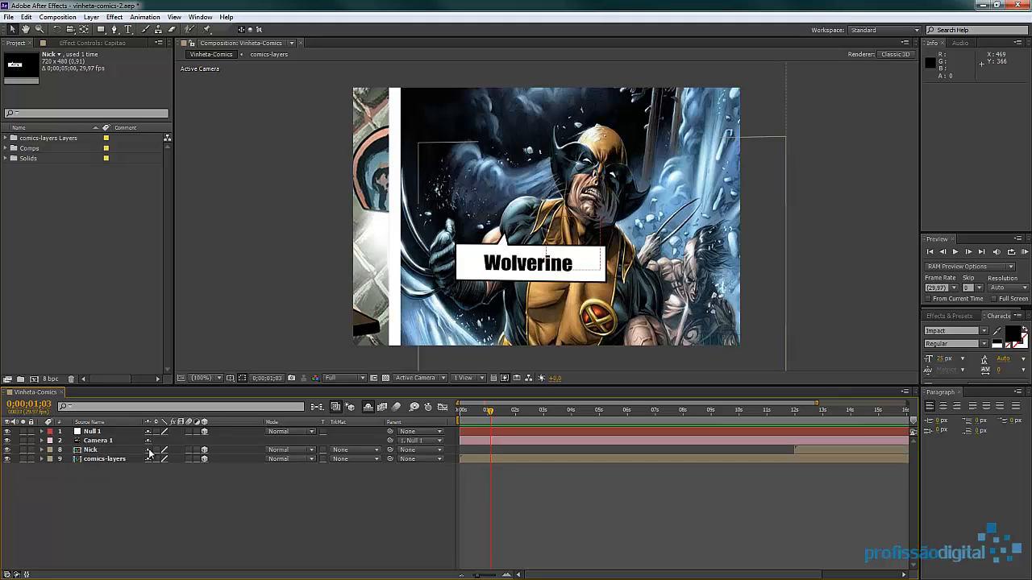
click(148, 449)
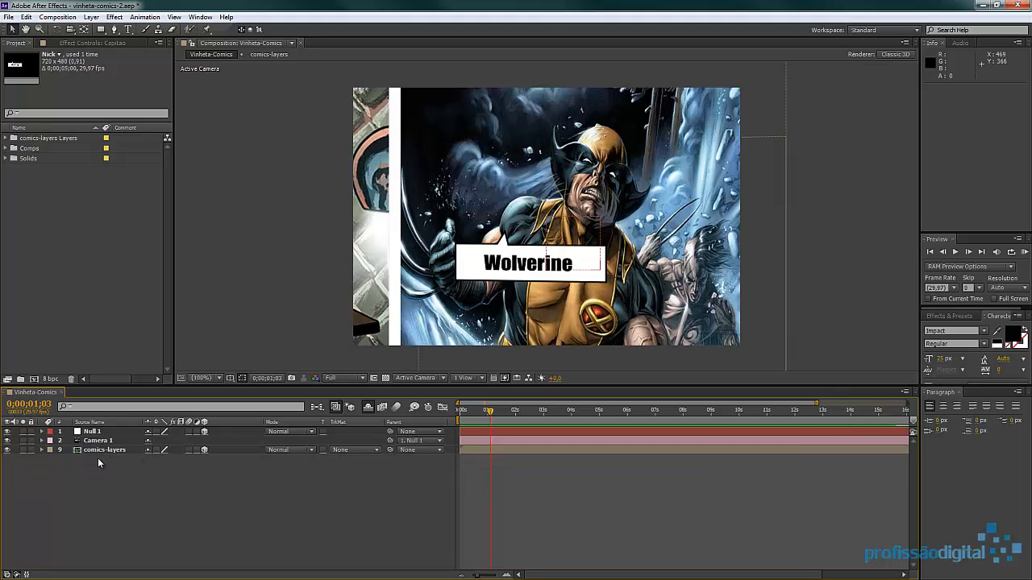
click(367, 408)
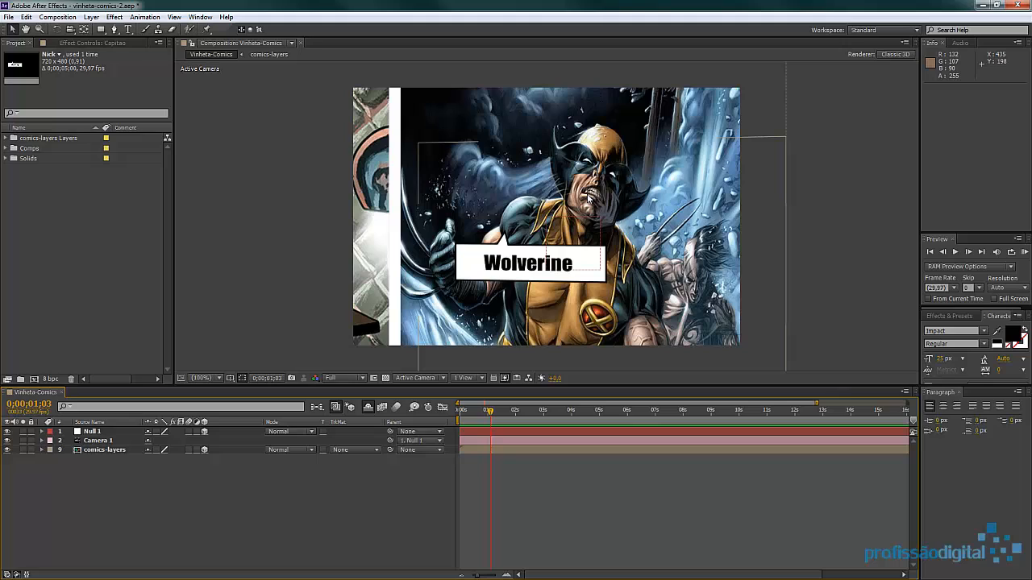
Open the comics-layers composition and pre-compose all of its layers, from Quadro-1 through BG, into a composition named layers
click(91, 449)
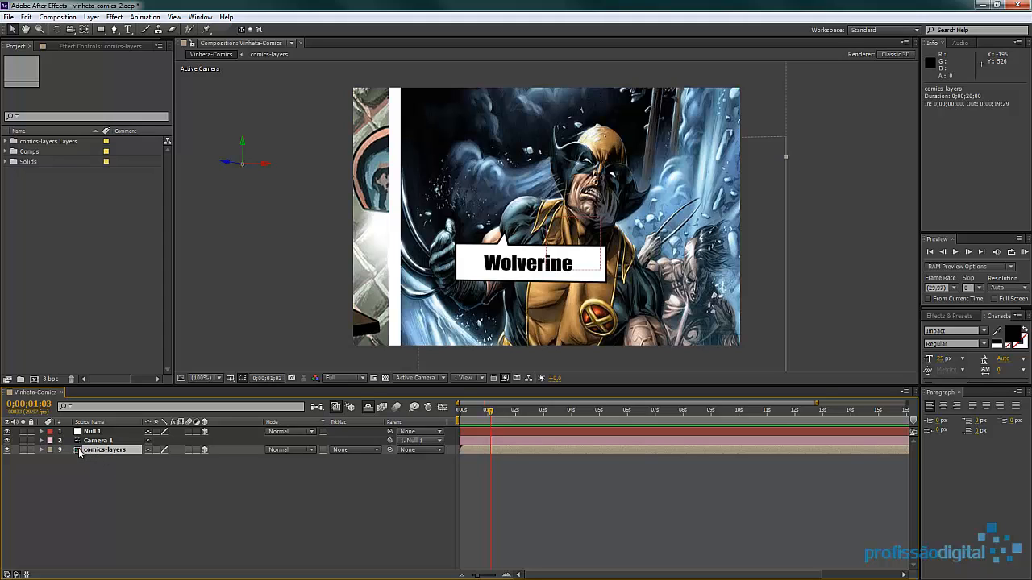
double_click(79, 448)
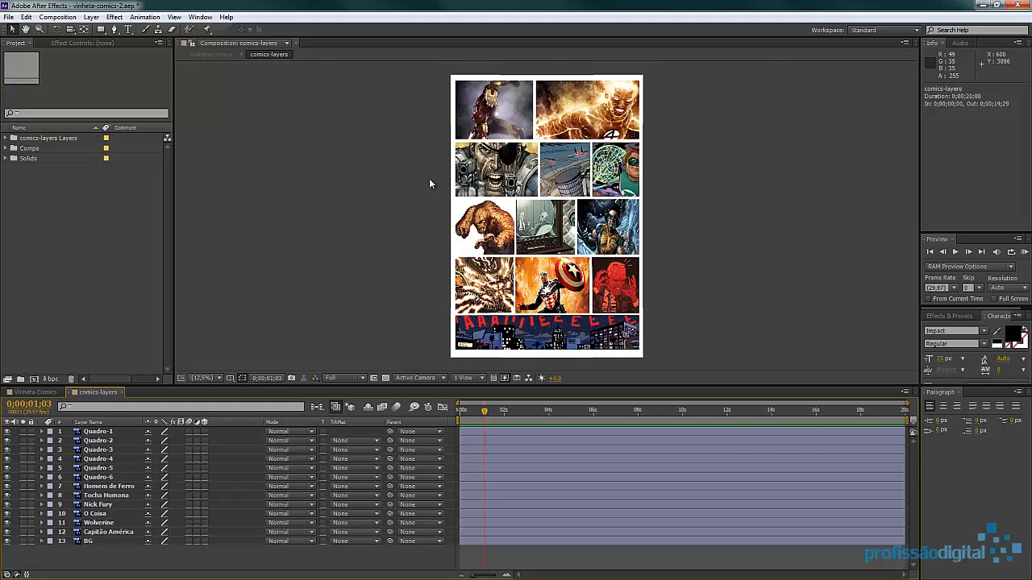
click(91, 436)
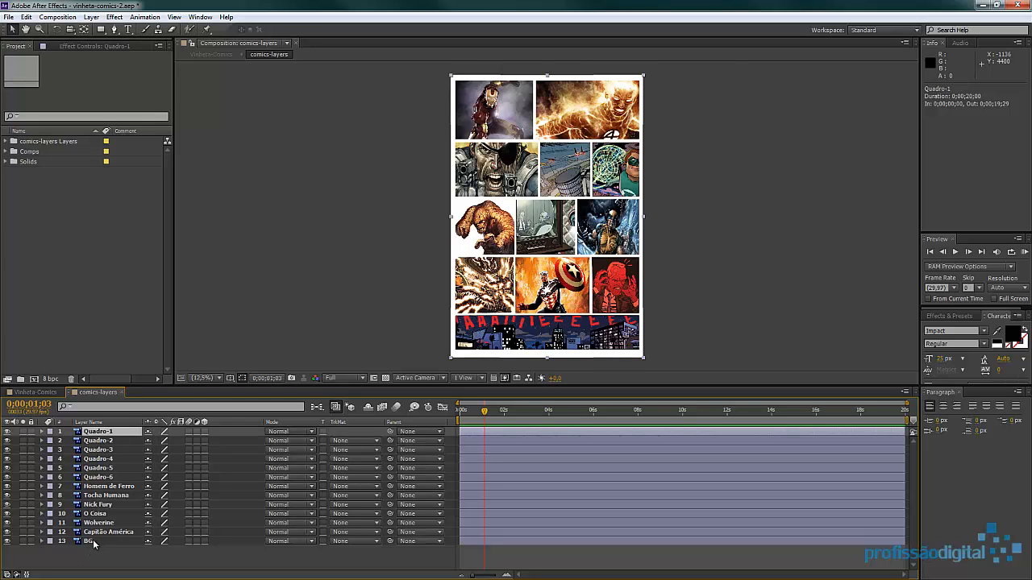
shift+click(90, 542)
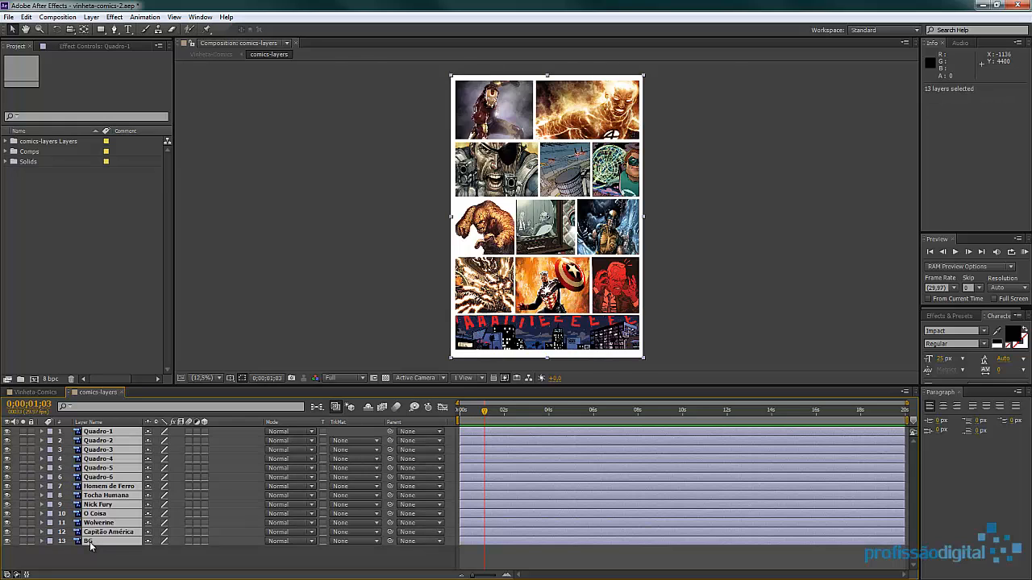
right_click(109, 481)
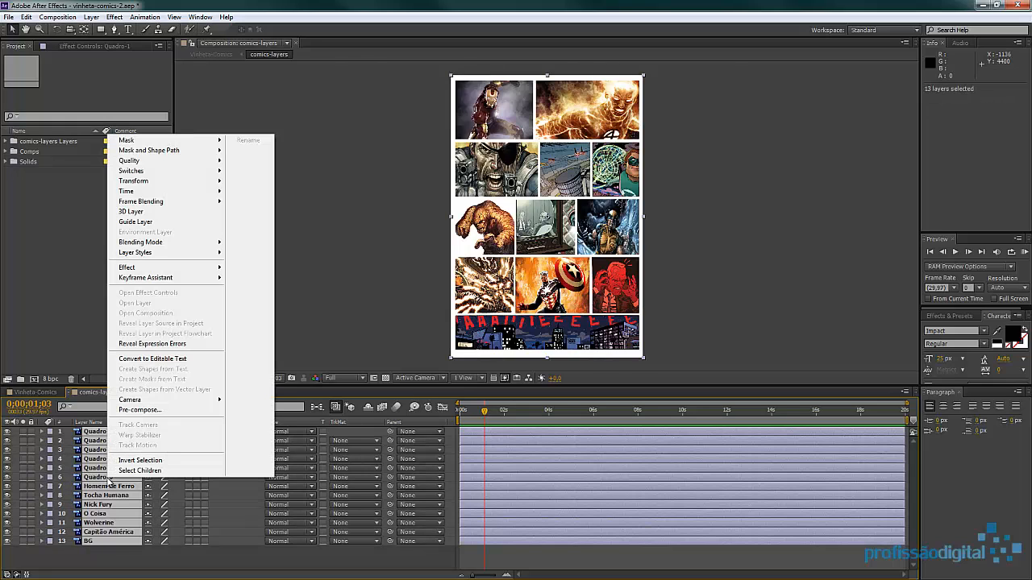
click(154, 411)
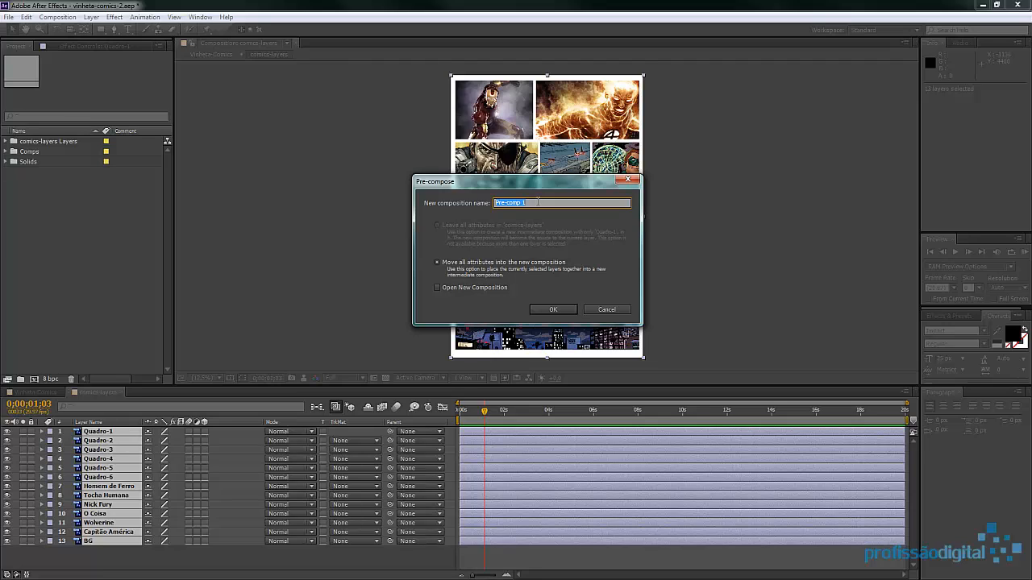
text(layers)
click(552, 309)
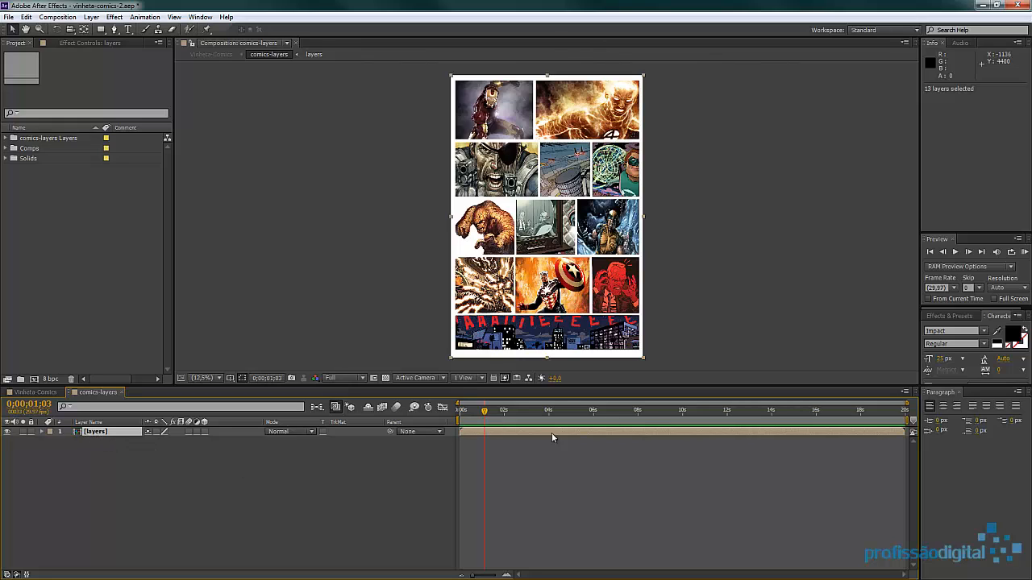
Apply the Noise effect to the layers precomp with the amount at 50% and color noise turned off
click(942, 315)
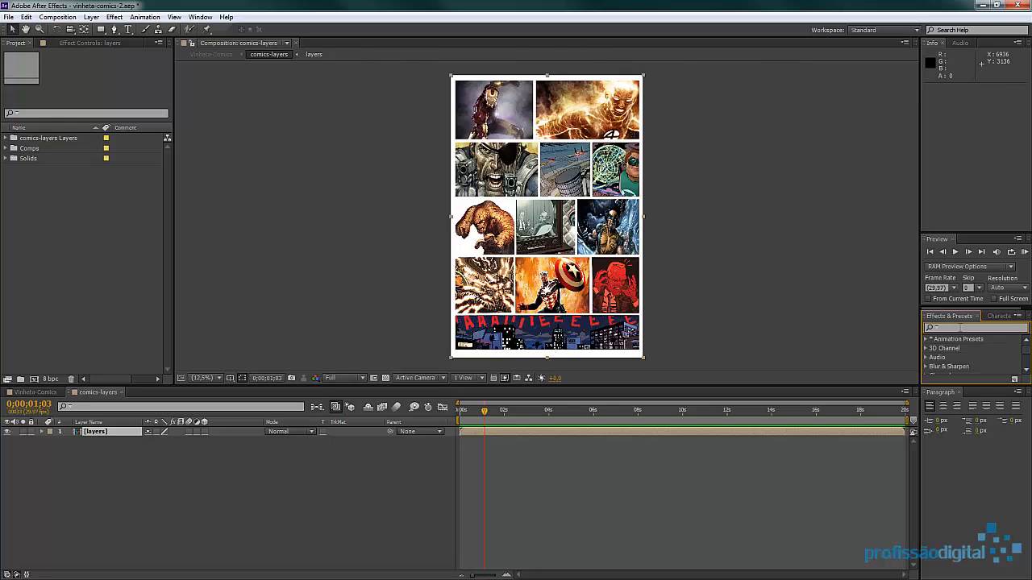
click(960, 328)
text(noise)
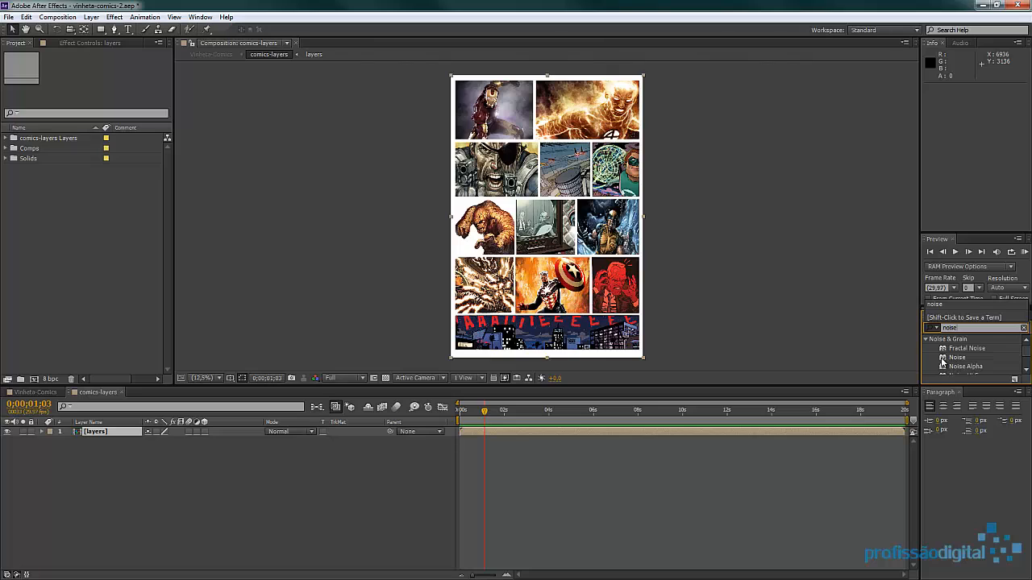
drag(956, 357, 538, 238)
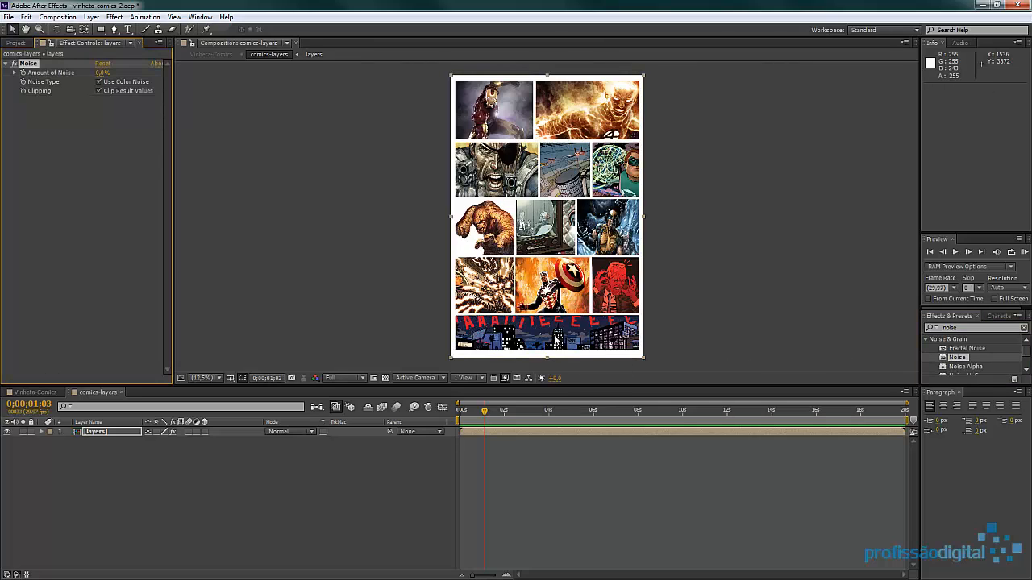
click(101, 72)
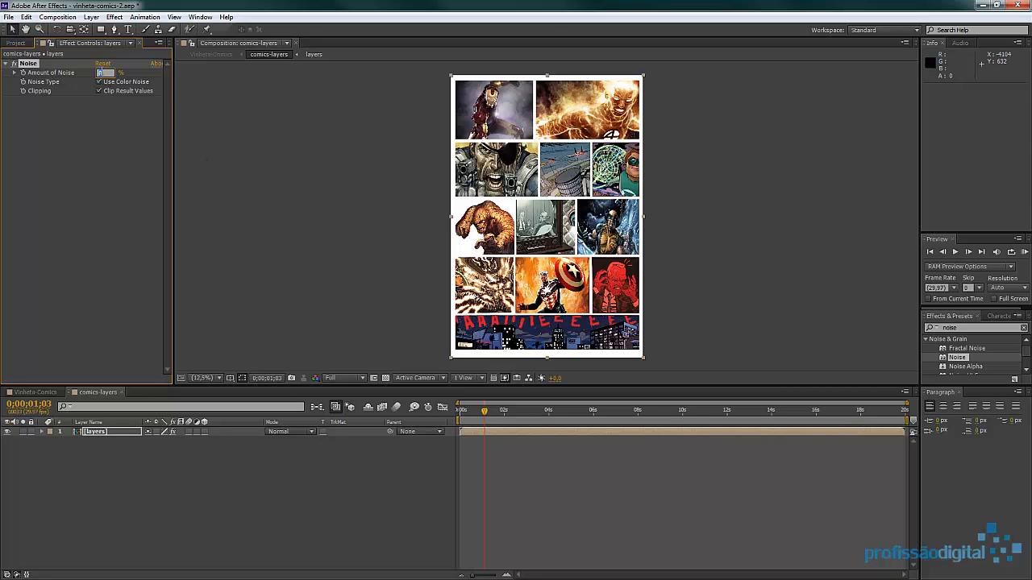
text(50)
key(Return)
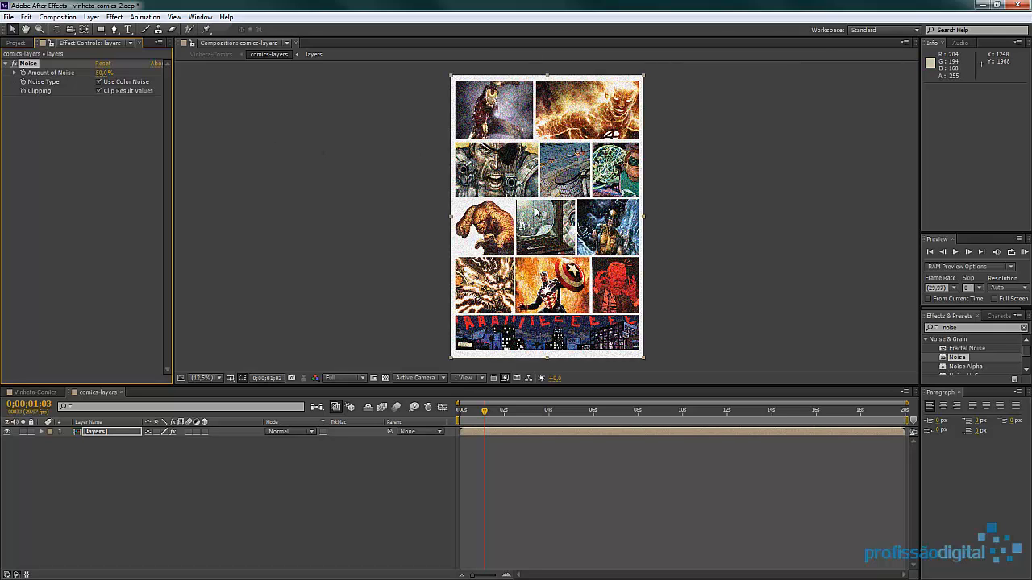
scroll(537, 219, up, 1)
scroll(538, 225, up, 1)
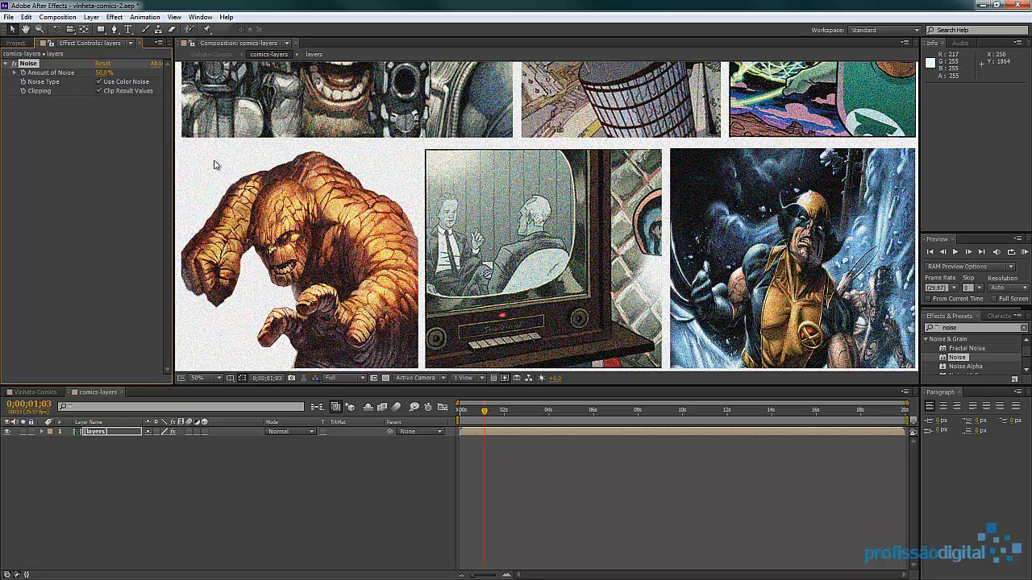
click(113, 83)
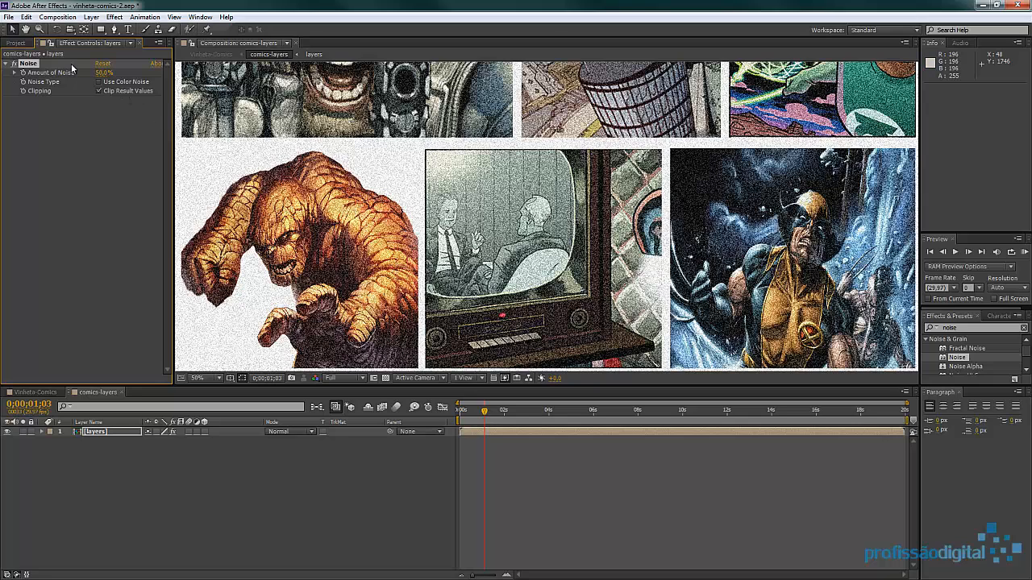
Import papel-textura.png as footage and place it above the layers precomp in the comics-layers composition
click(15, 43)
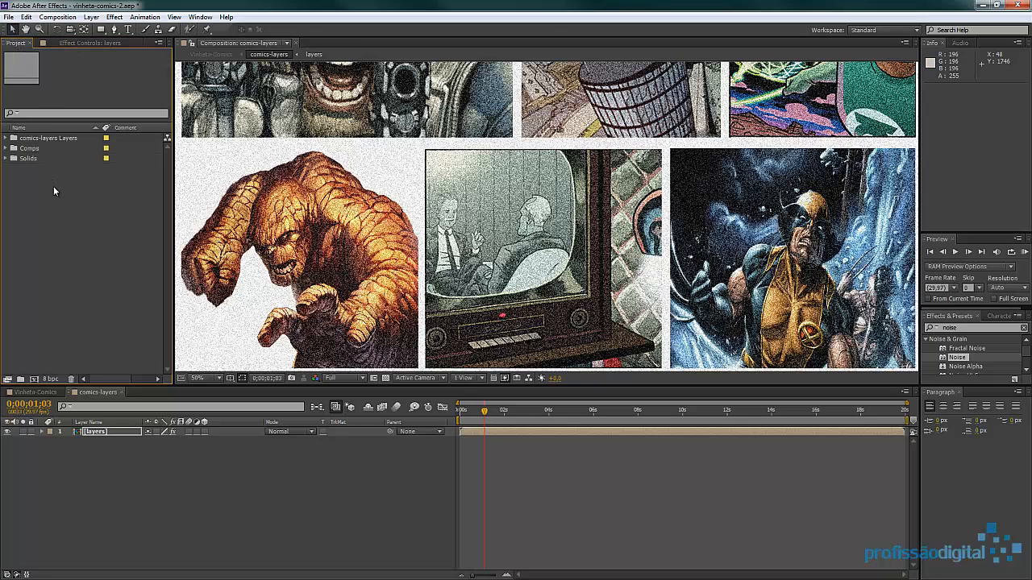
click(8, 17)
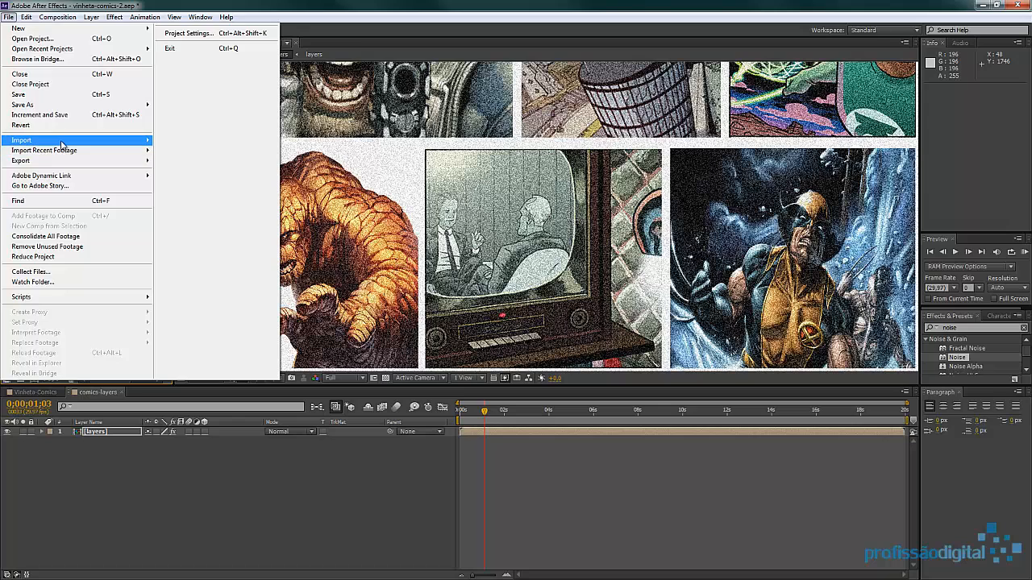
mouse_move(62, 144)
click(176, 141)
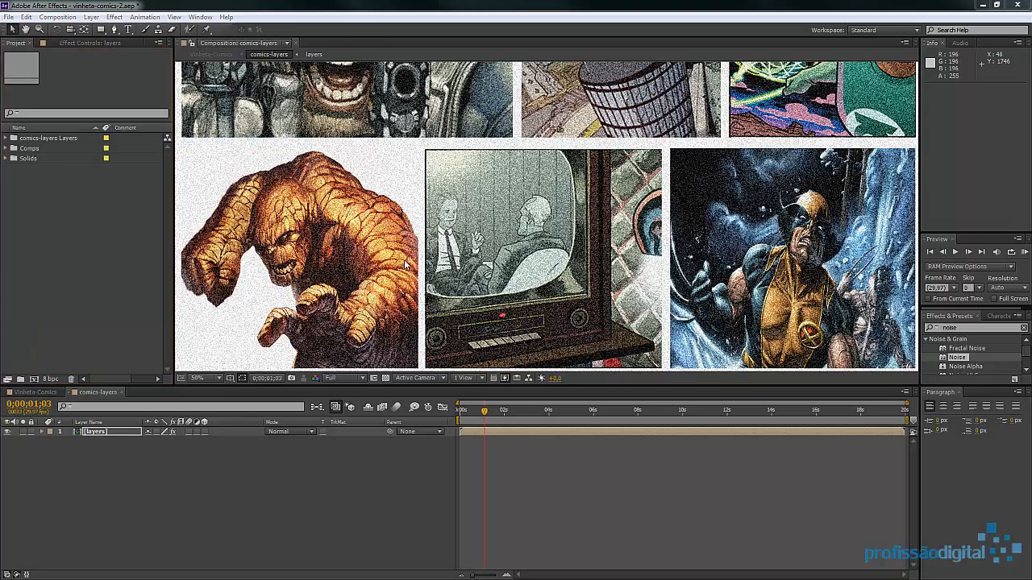
click(260, 103)
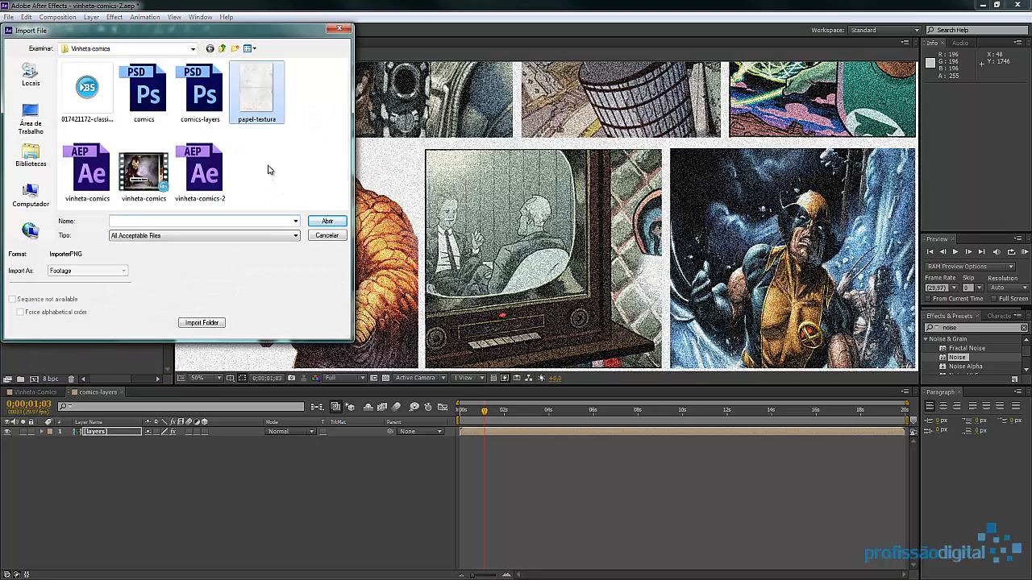
click(324, 222)
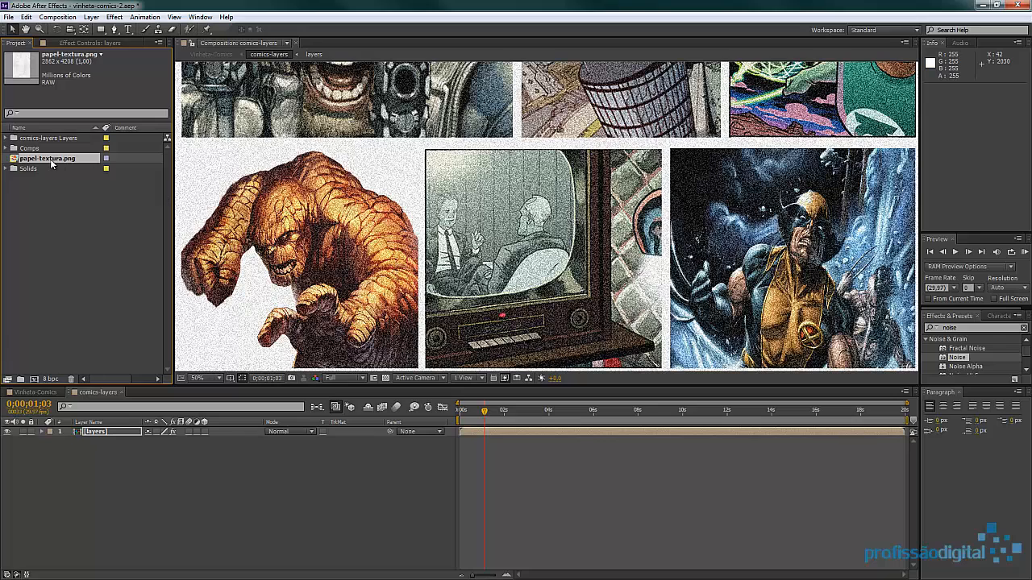
drag(15, 161, 112, 427)
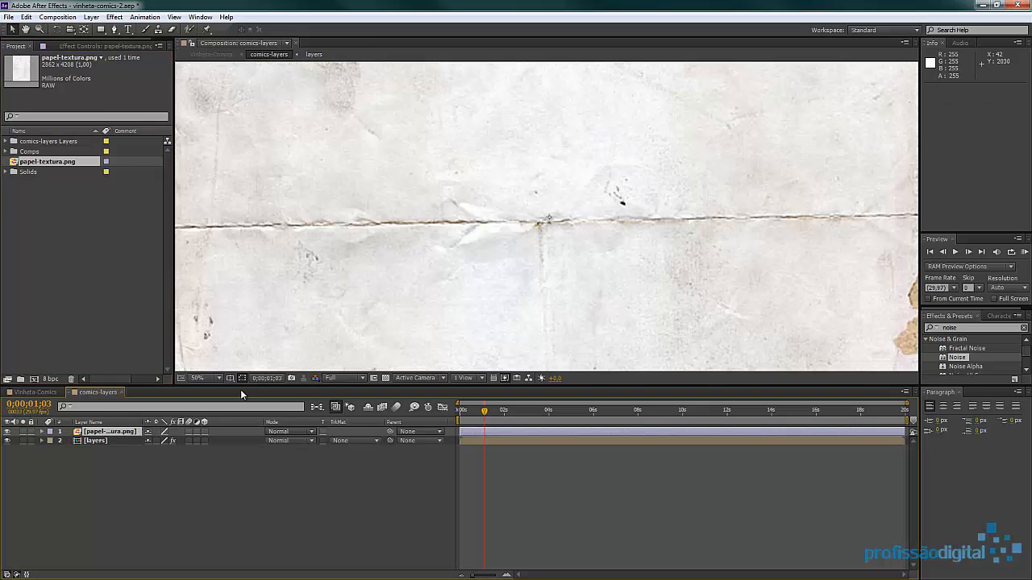
scroll(585, 281, down, 4)
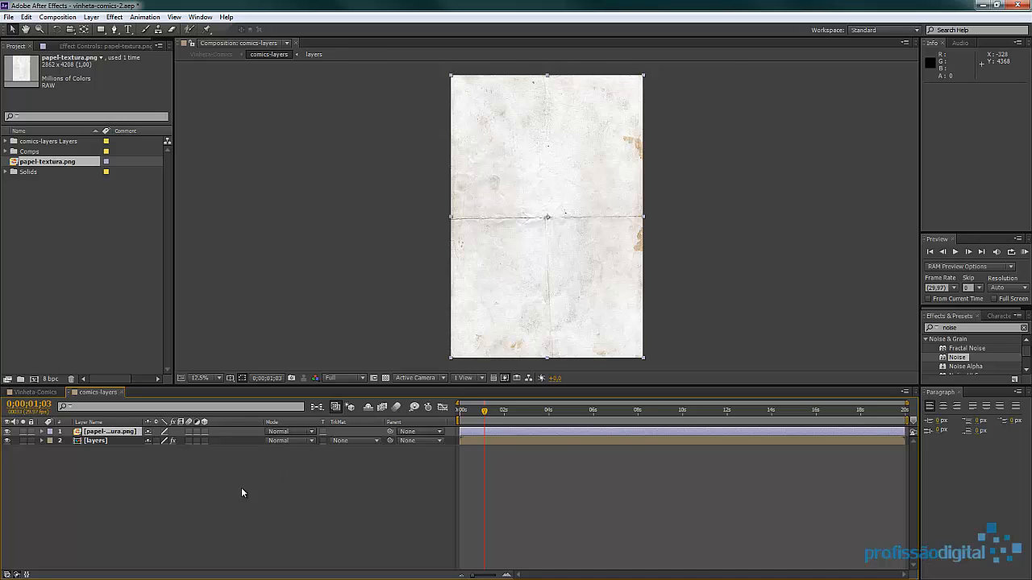
Set the paper texture layer's blending mode to Linear Burn, check the result, and close comics-layers to return to Vinheta-Comics
click(16, 575)
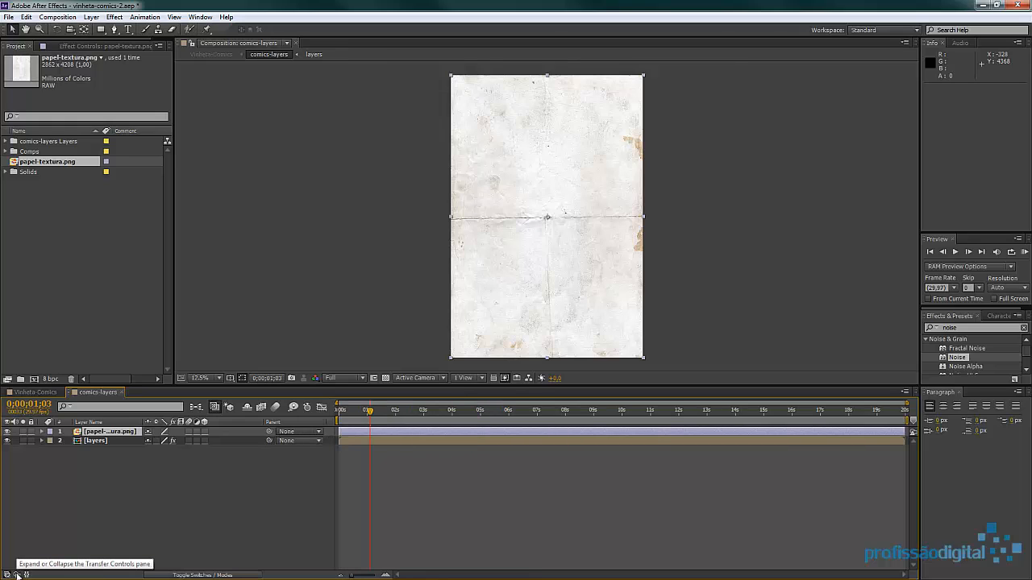
click(17, 574)
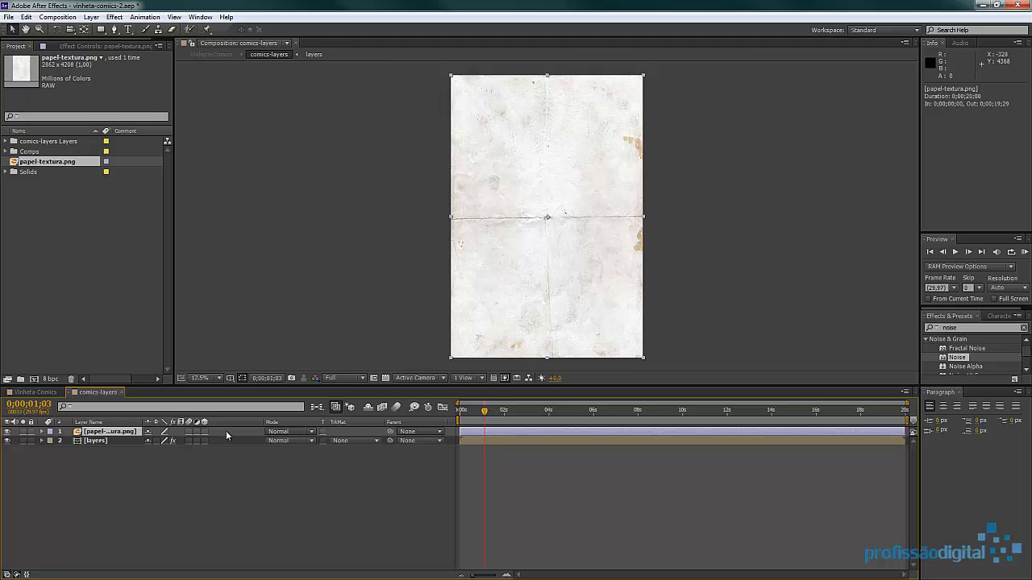
click(296, 435)
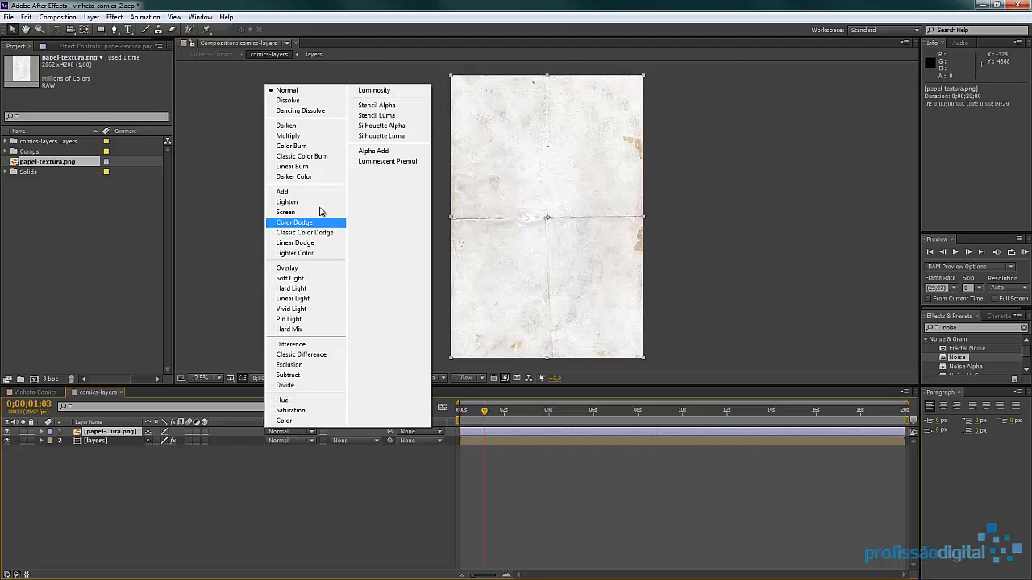
click(315, 168)
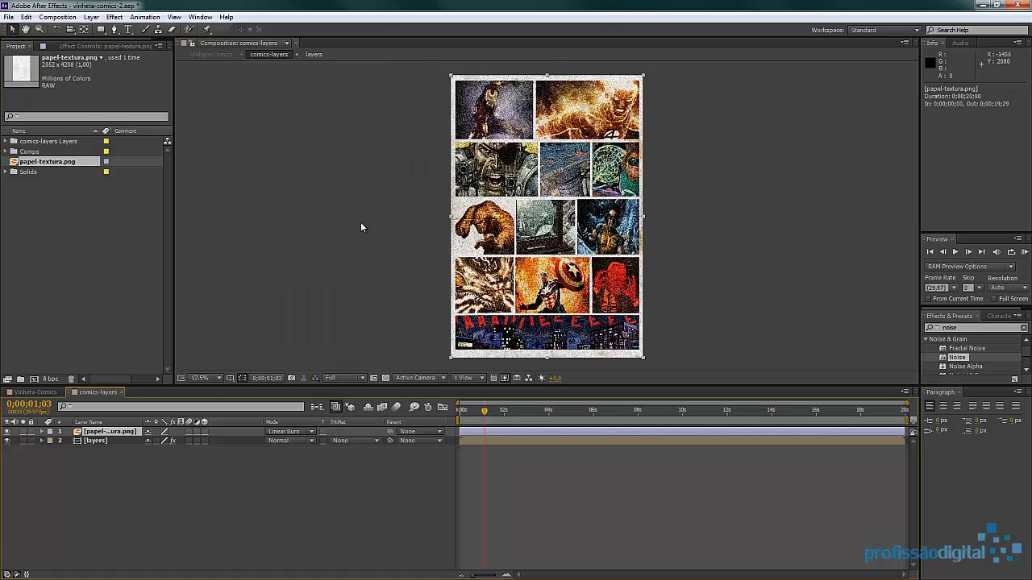
scroll(496, 218, up, 2)
scroll(270, 232, up, 1)
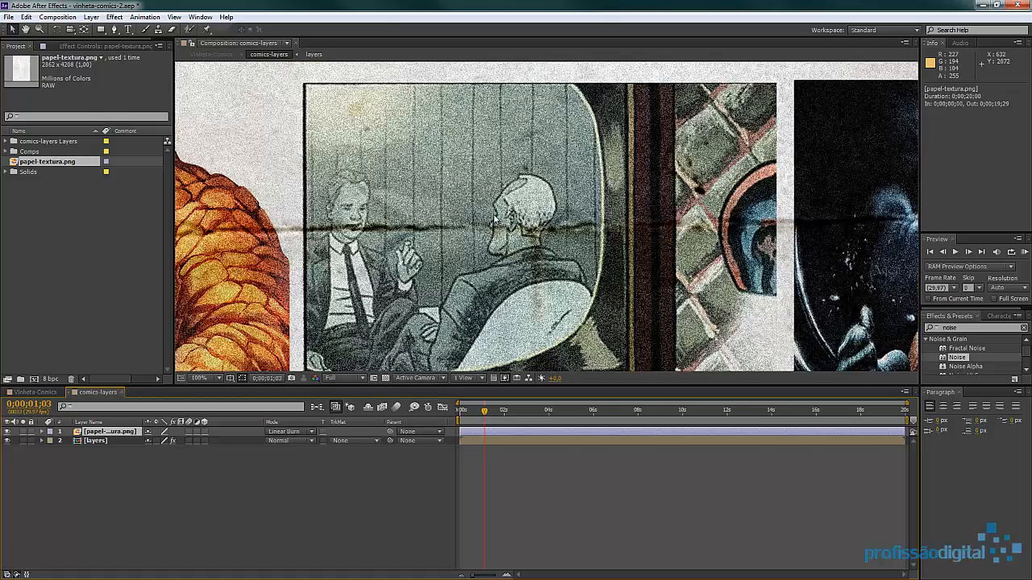
scroll(270, 232, down, 1)
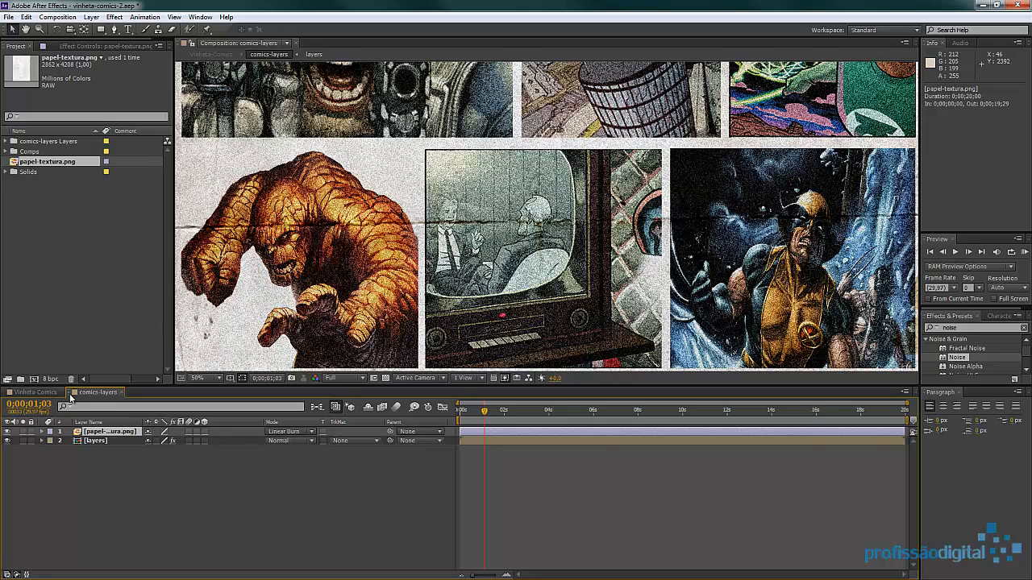
click(123, 393)
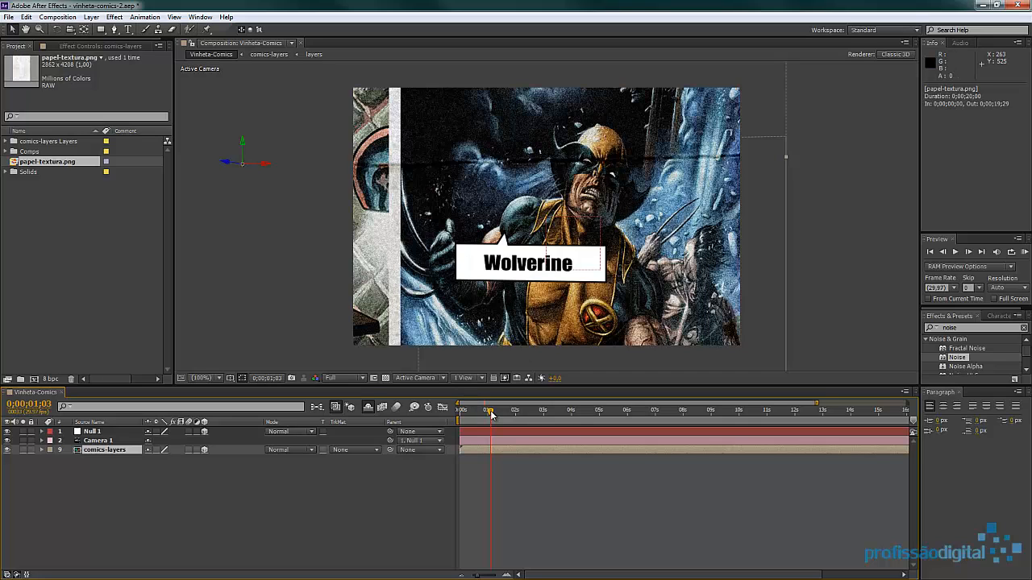
Move the current time to 0;00;06;01 and apply the Curves effect to the comics-layers layer
drag(490, 413, 627, 414)
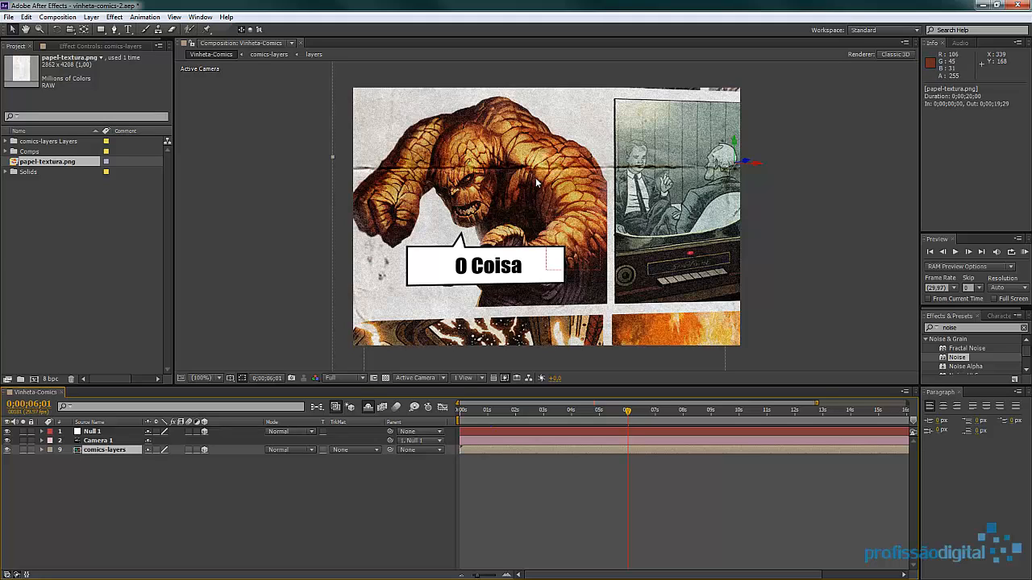
click(926, 327)
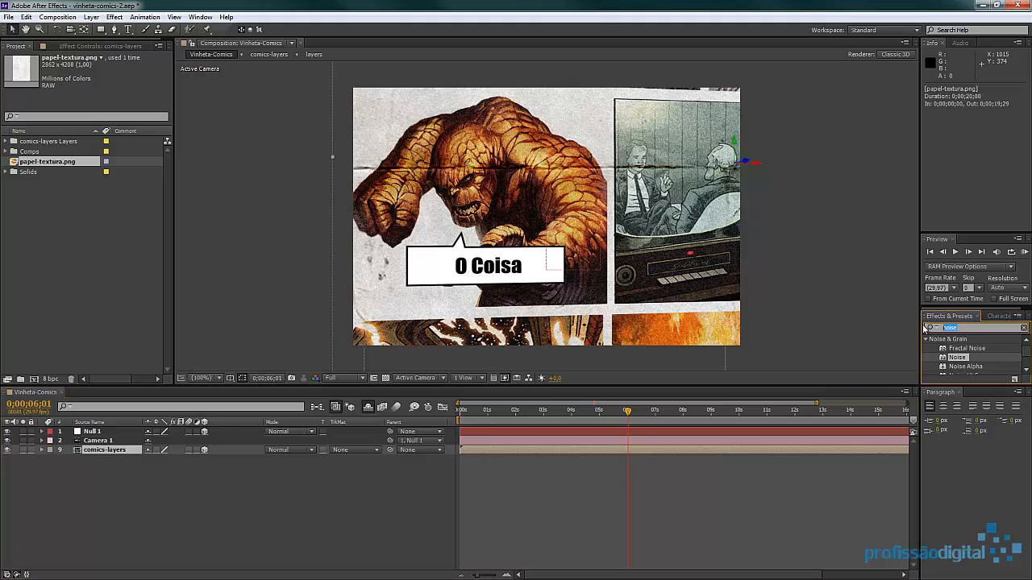
text(curves)
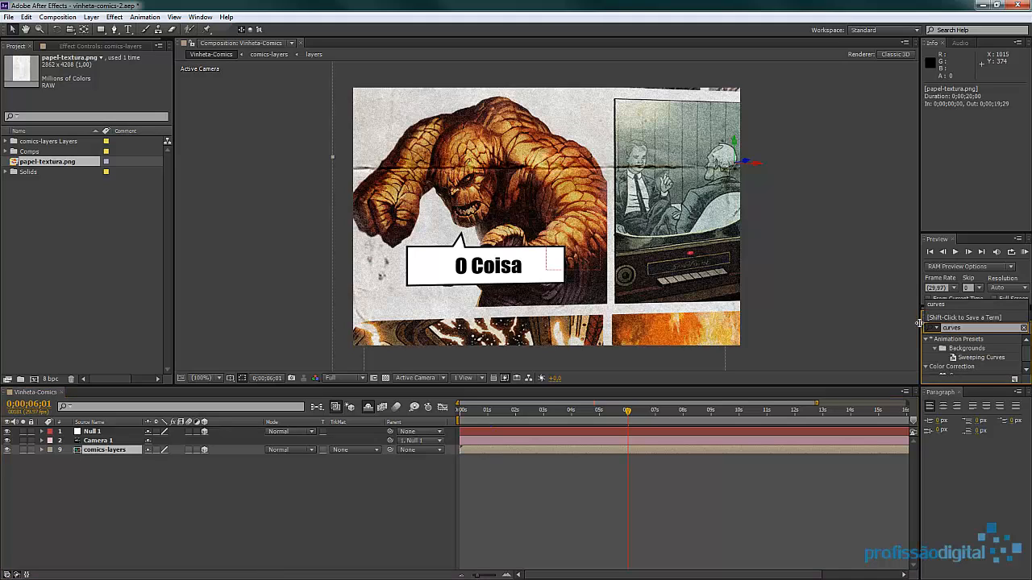
scroll(980, 371, down, 1)
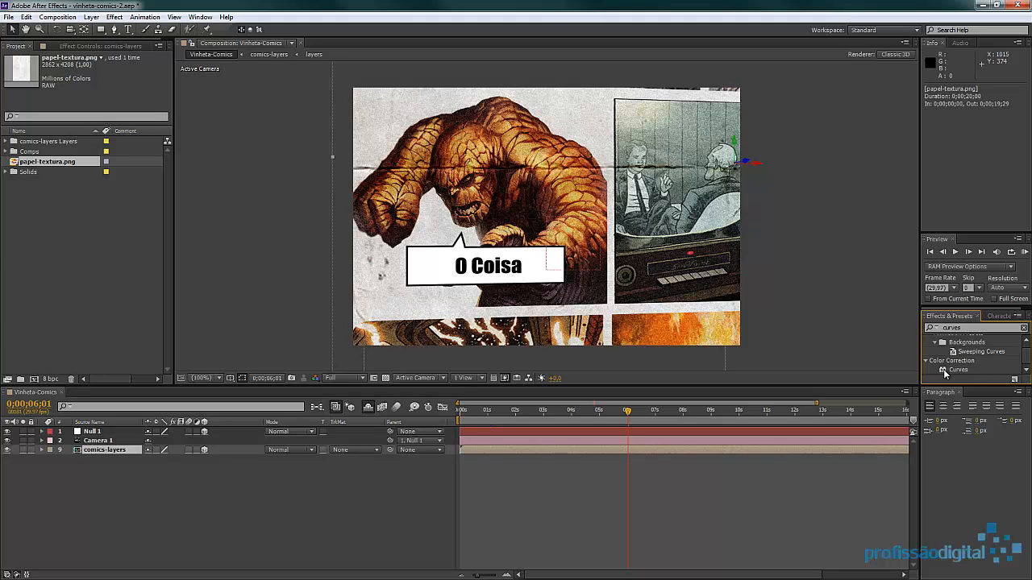
drag(943, 370, 101, 451)
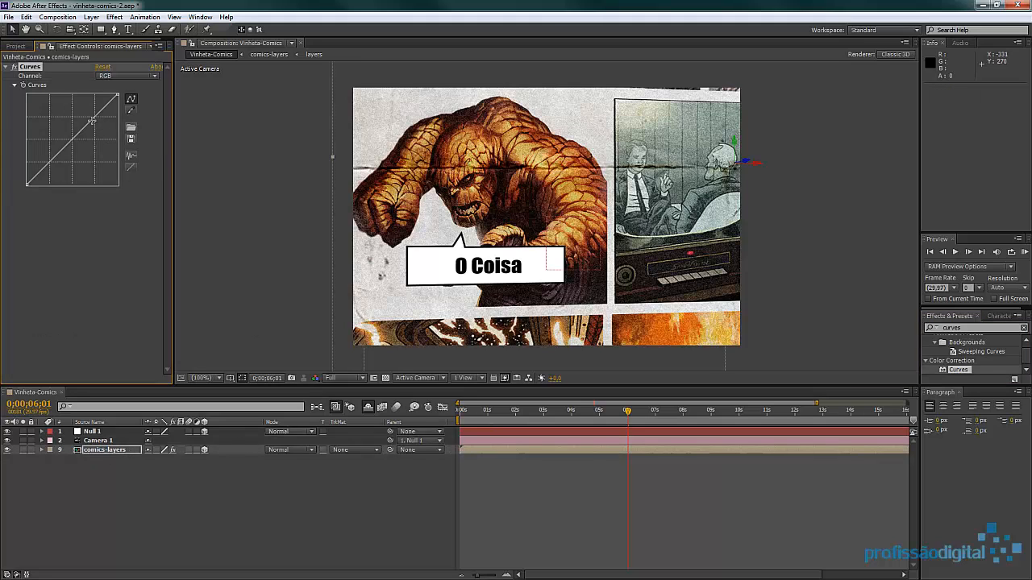
Shape the RGB curve into an S, raising the highlights and lowering the shadows, and compare the image with and without the effect
drag(91, 118, 82, 116)
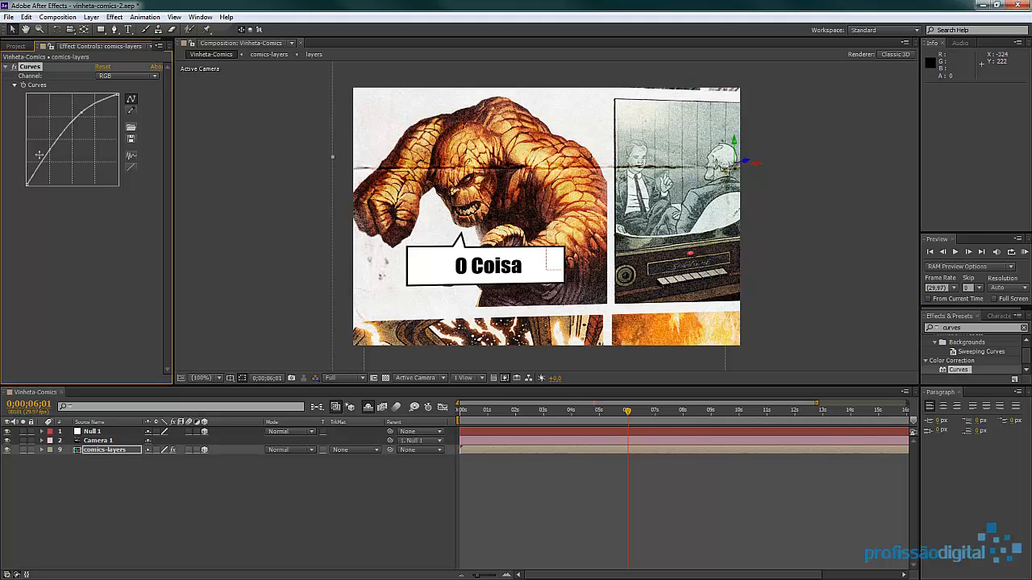
drag(44, 159, 51, 162)
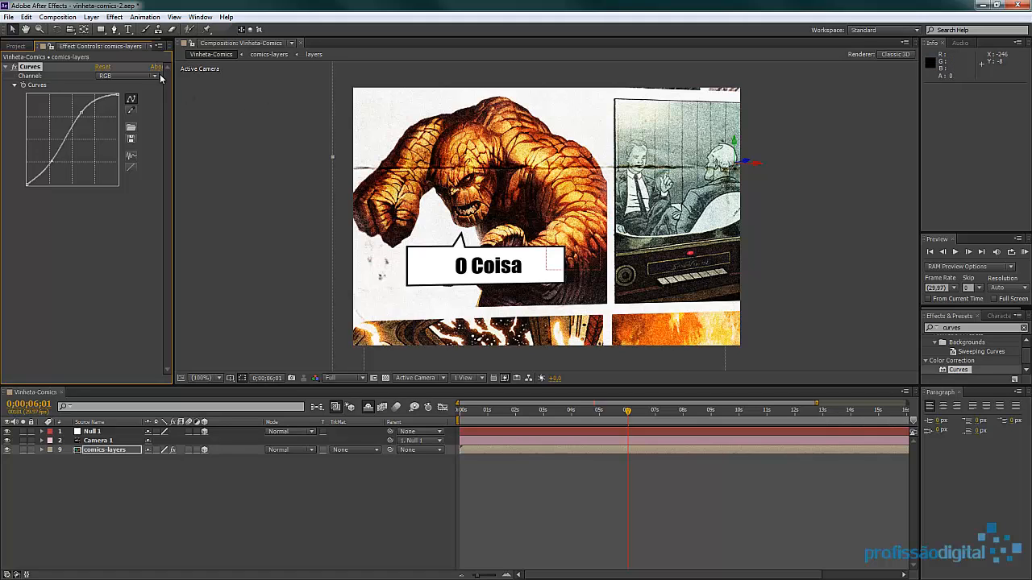
click(16, 69)
click(15, 70)
click(16, 69)
click(16, 69)
click(16, 69)
click(15, 70)
click(15, 70)
Create a black solid layer at composition size, 720 by 480 px, above the other layers
click(93, 17)
mouse_move(102, 30)
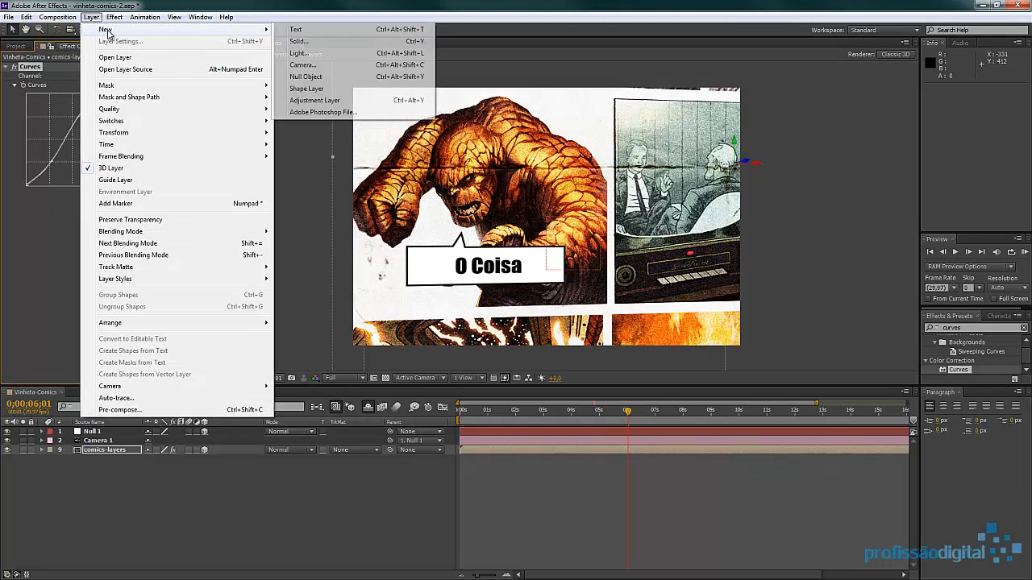
click(315, 43)
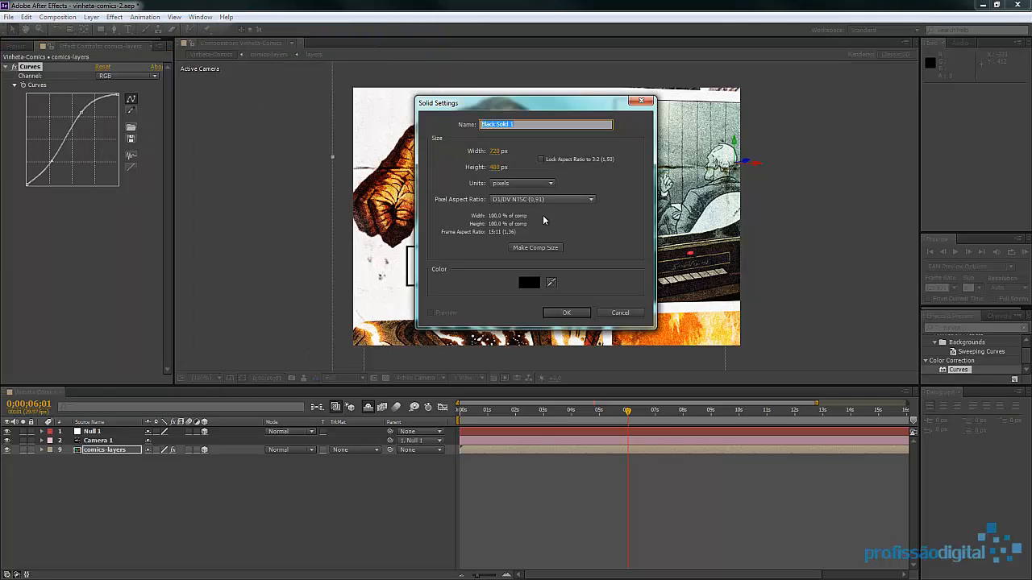
click(537, 250)
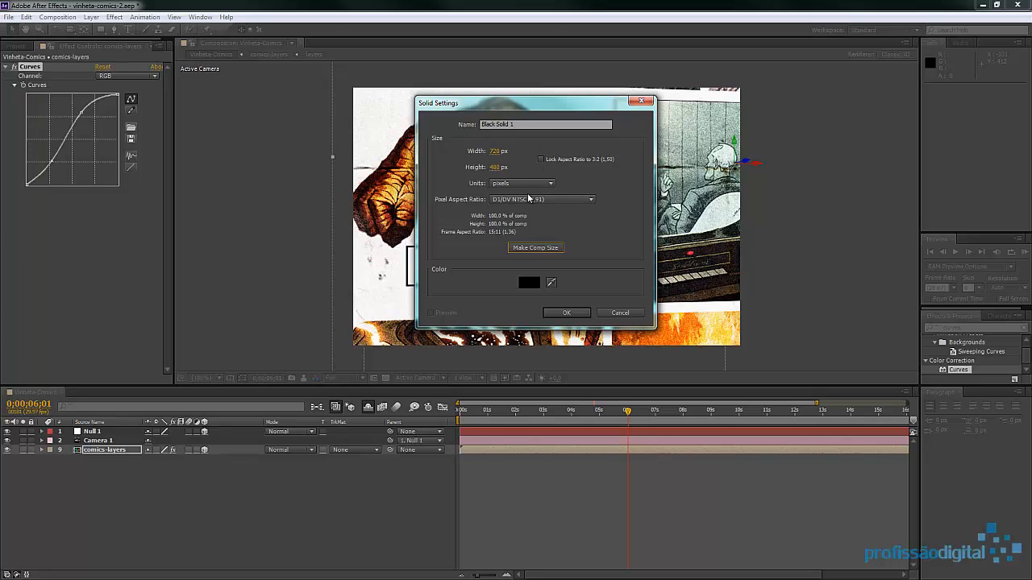
click(534, 286)
drag(596, 241, 565, 240)
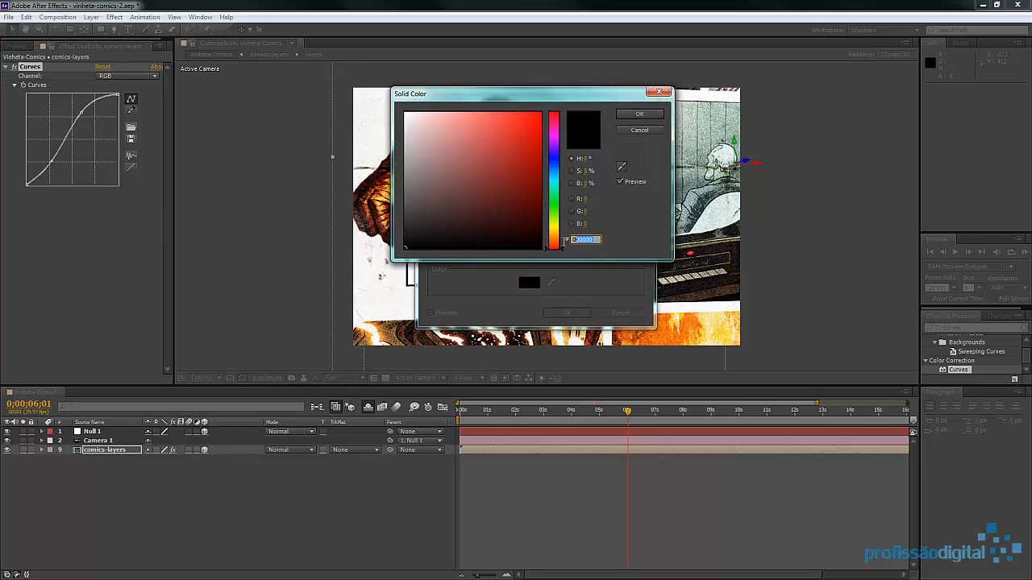
click(630, 114)
click(568, 313)
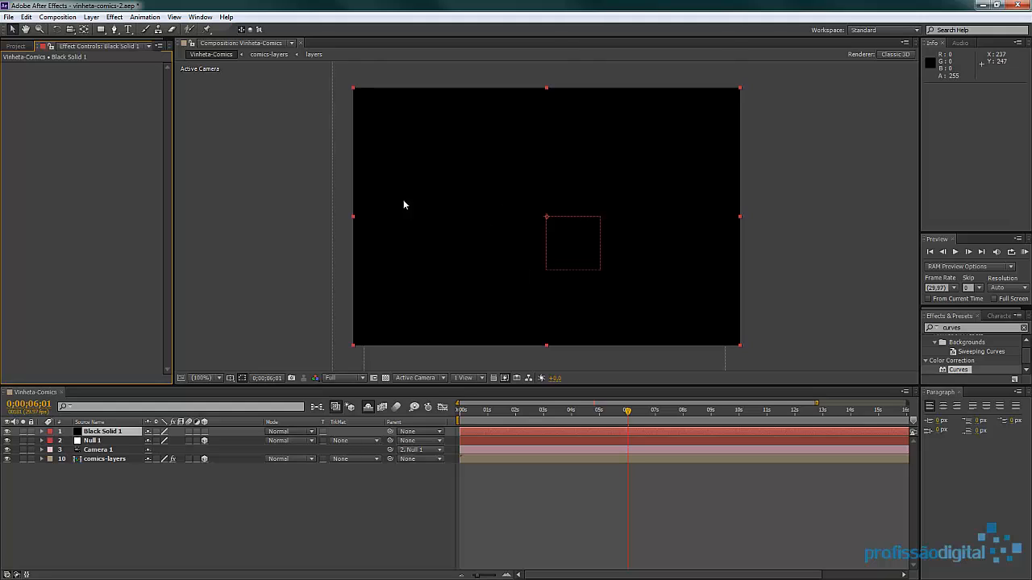
Add an elliptical mask that fills the black solid's frame and invert it
click(105, 30)
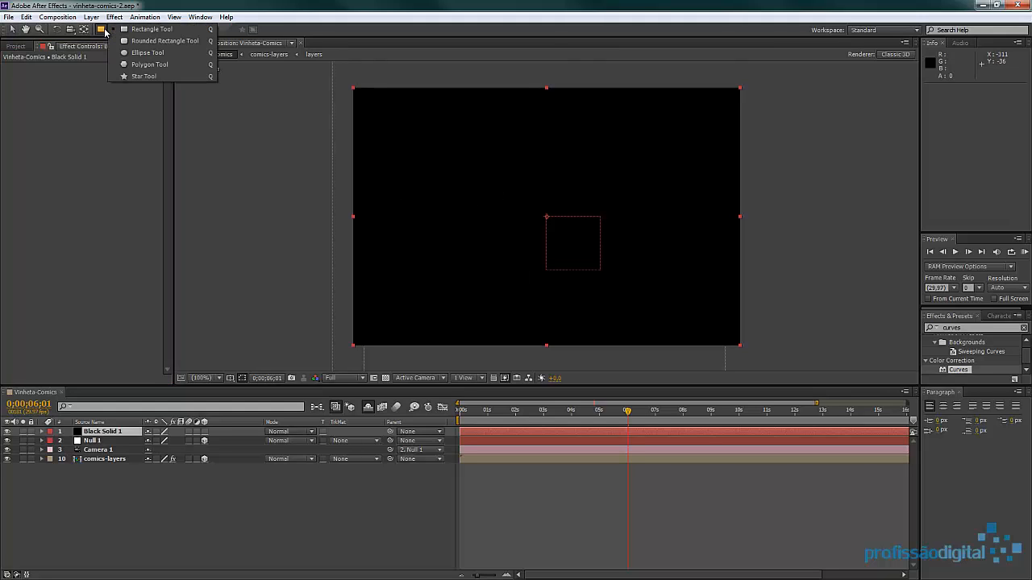
click(148, 53)
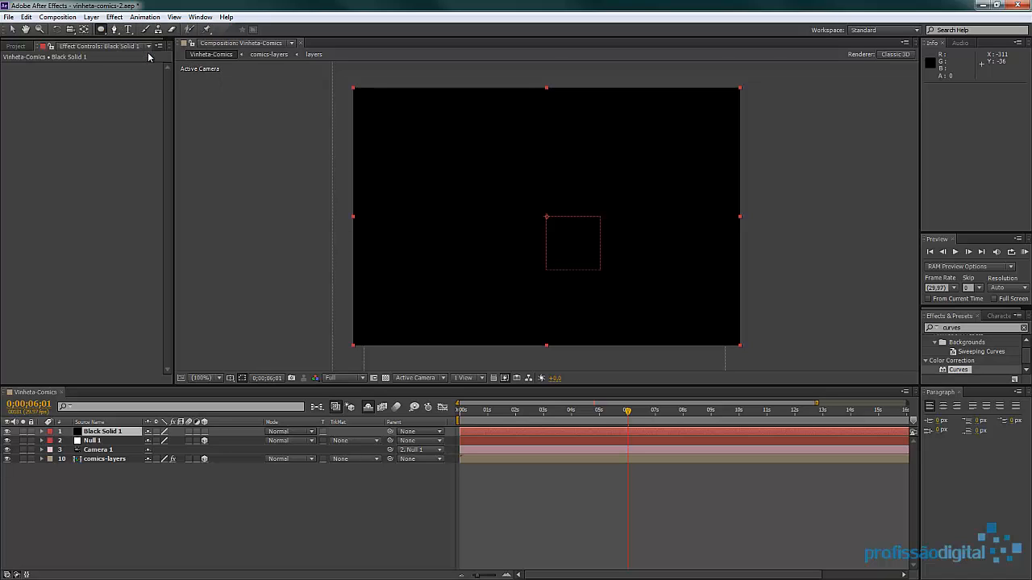
double_click(101, 30)
key(v)
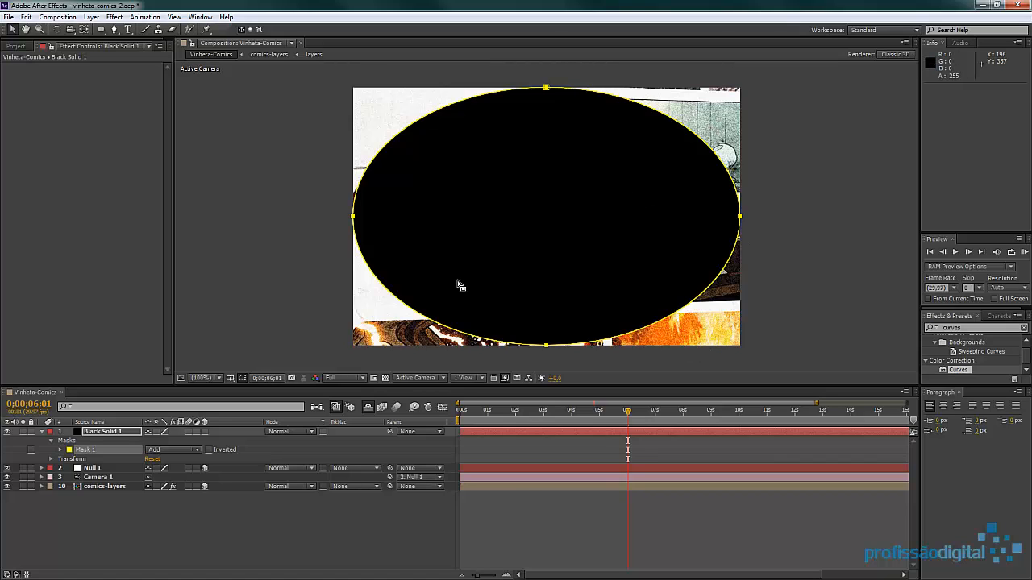
click(208, 450)
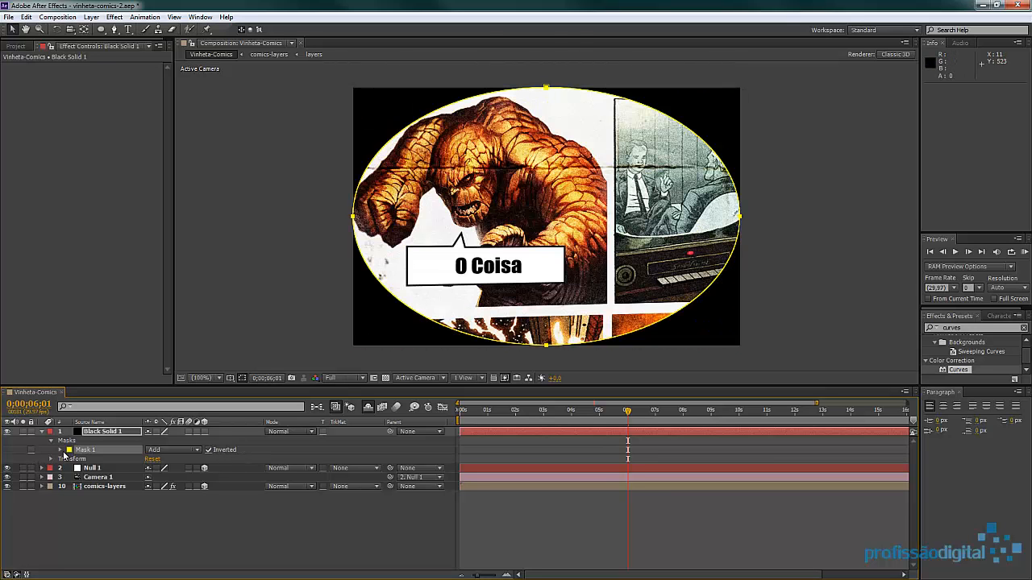
Set the ellipse mask's feather to 185 pixels for a soft vignette and collapse the black solid's properties
click(60, 452)
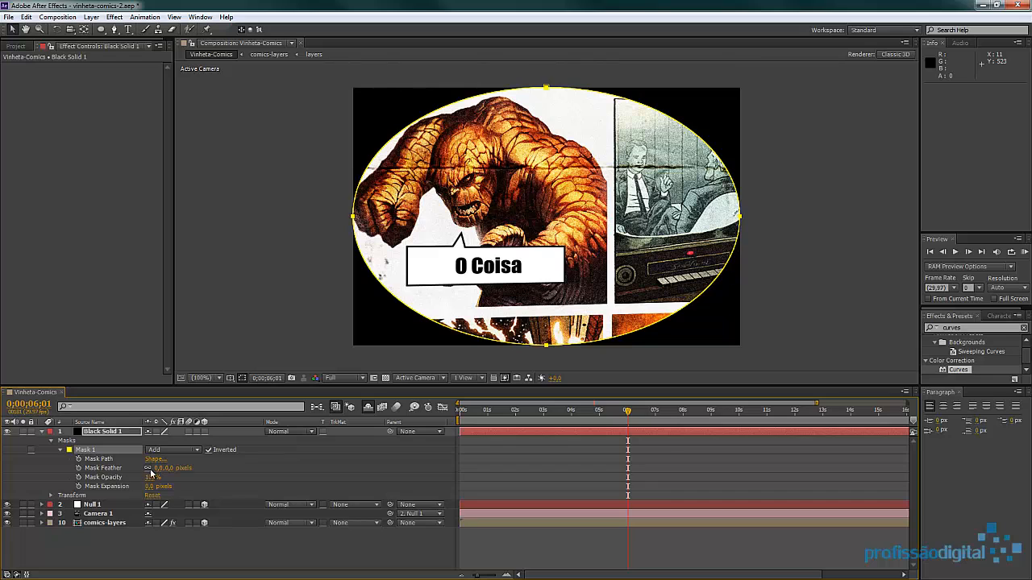
drag(158, 467, 234, 467)
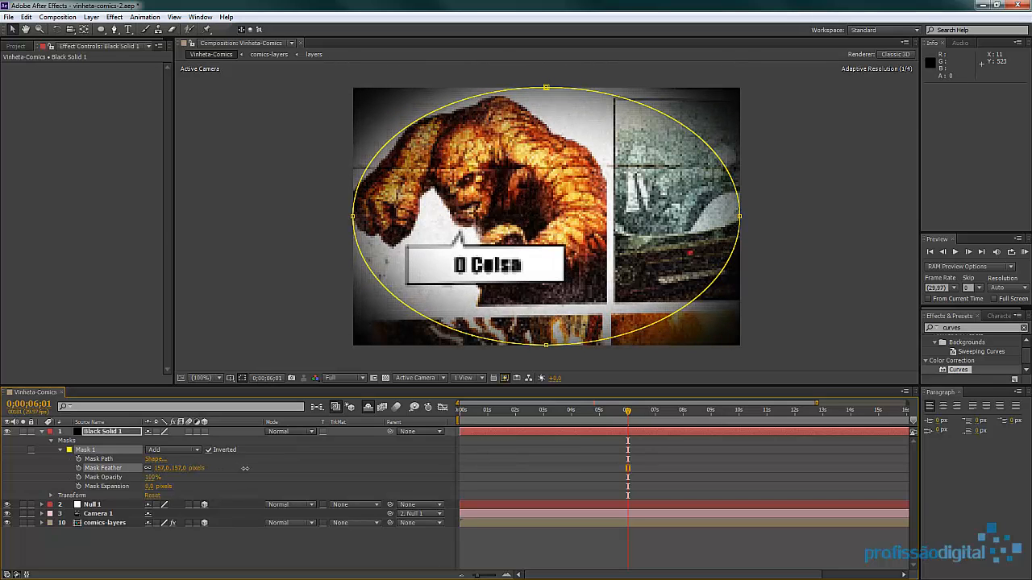
drag(255, 467, 281, 467)
click(281, 467)
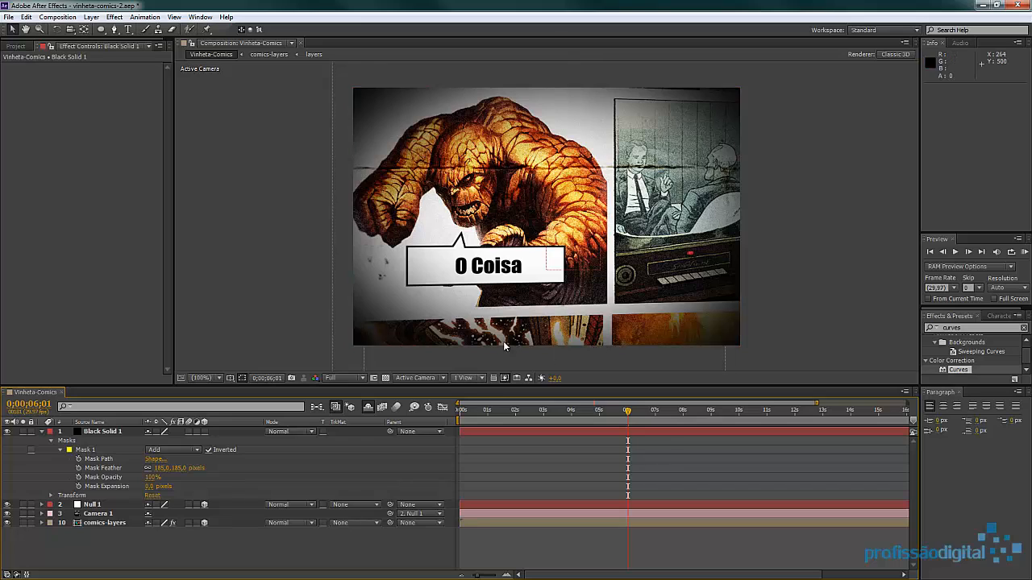
click(60, 451)
click(42, 432)
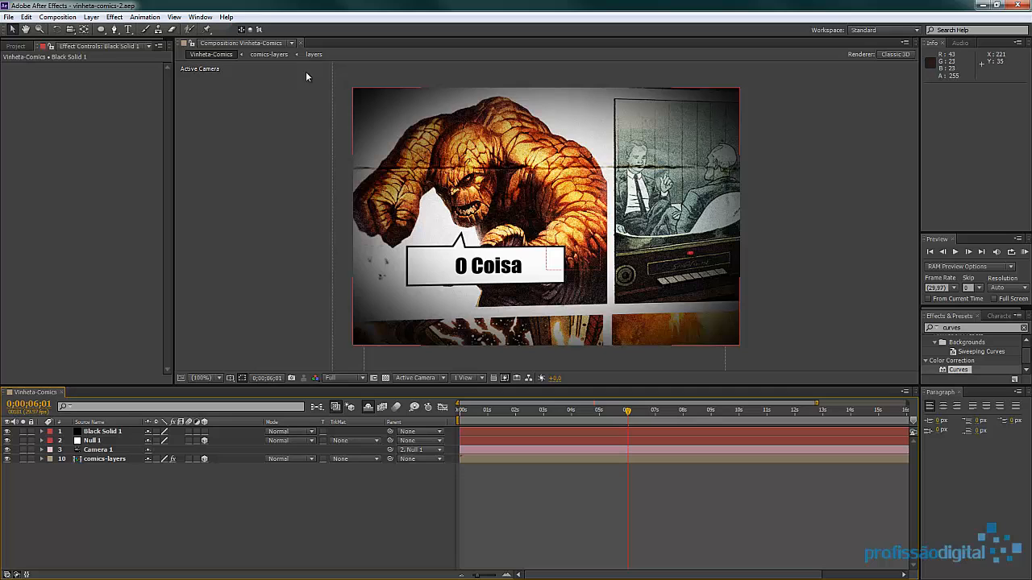
Import the 017421172-classic-rock WAV file as footage and place it below comics-layers in the Vinheta-Comics timeline
click(20, 47)
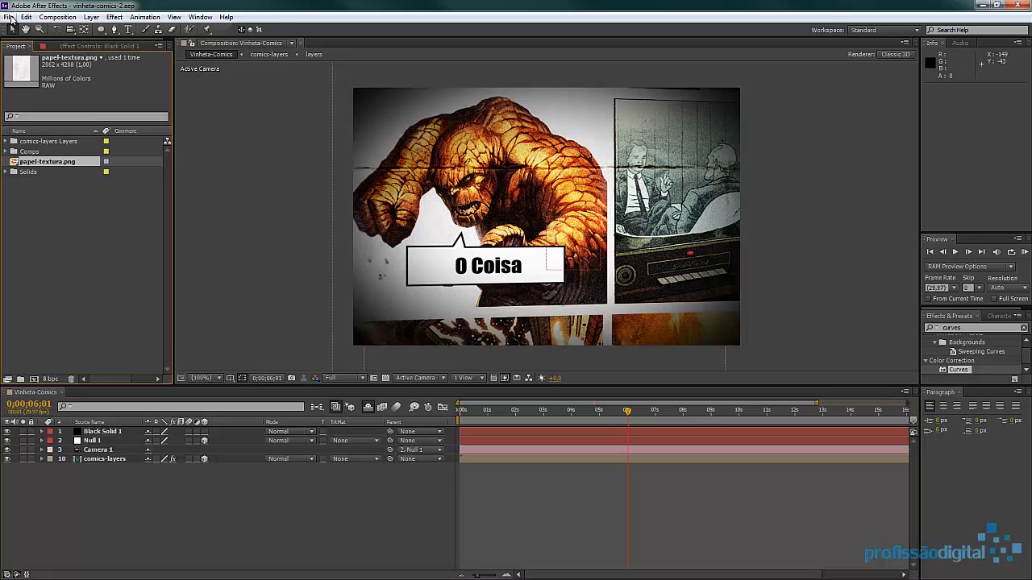
click(8, 17)
mouse_move(80, 140)
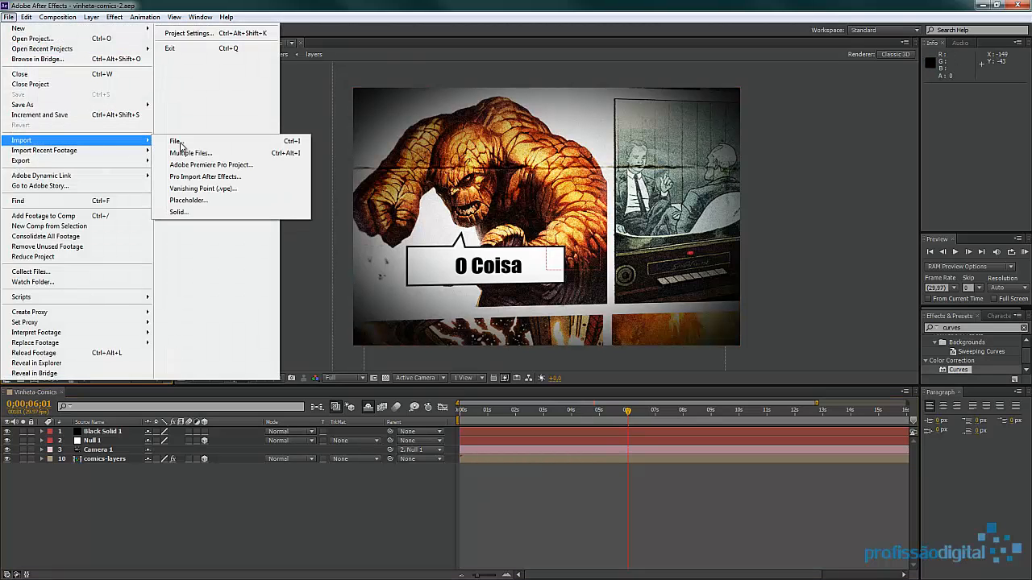
click(194, 142)
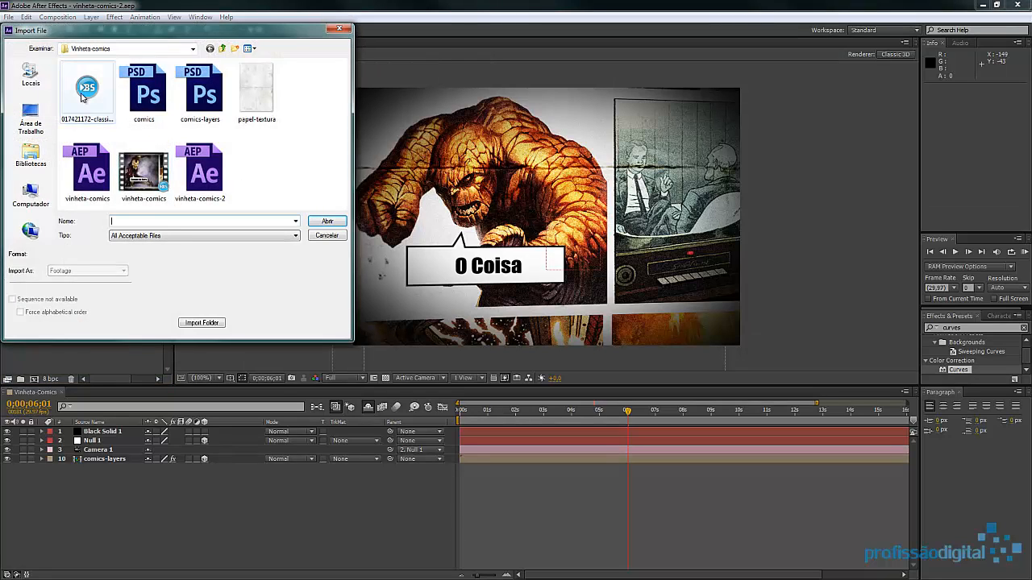
click(82, 97)
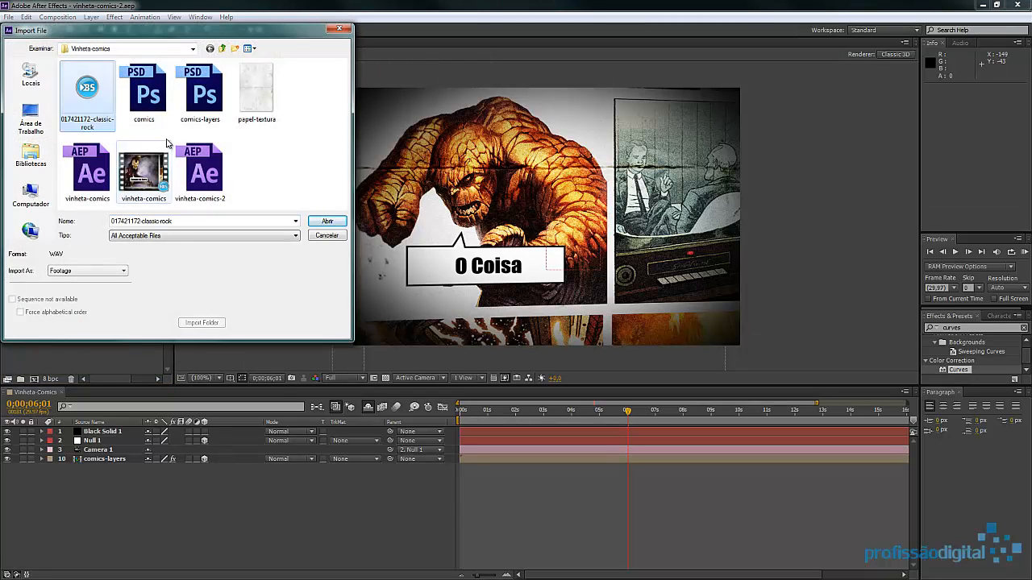
click(327, 220)
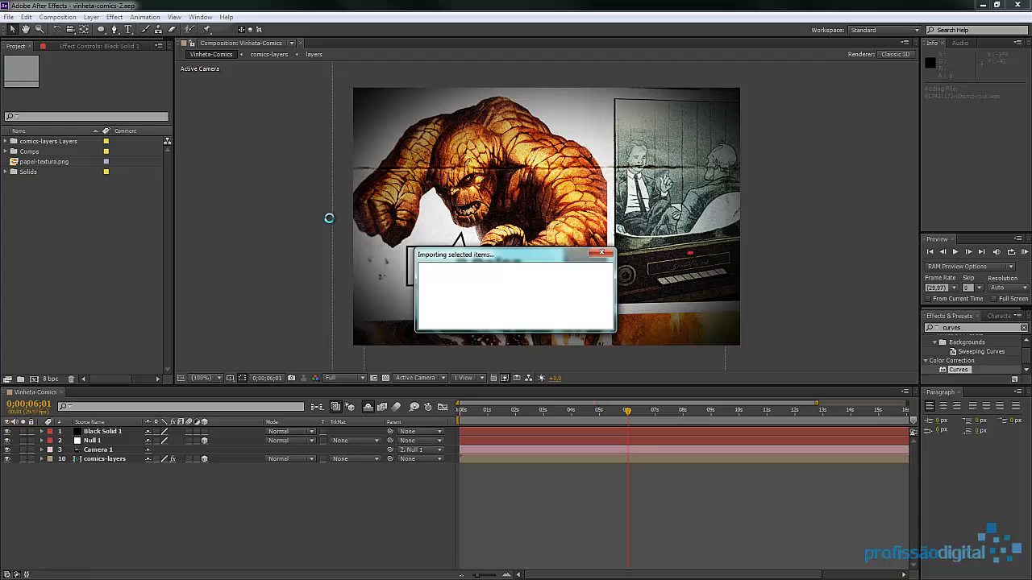
drag(56, 141, 81, 476)
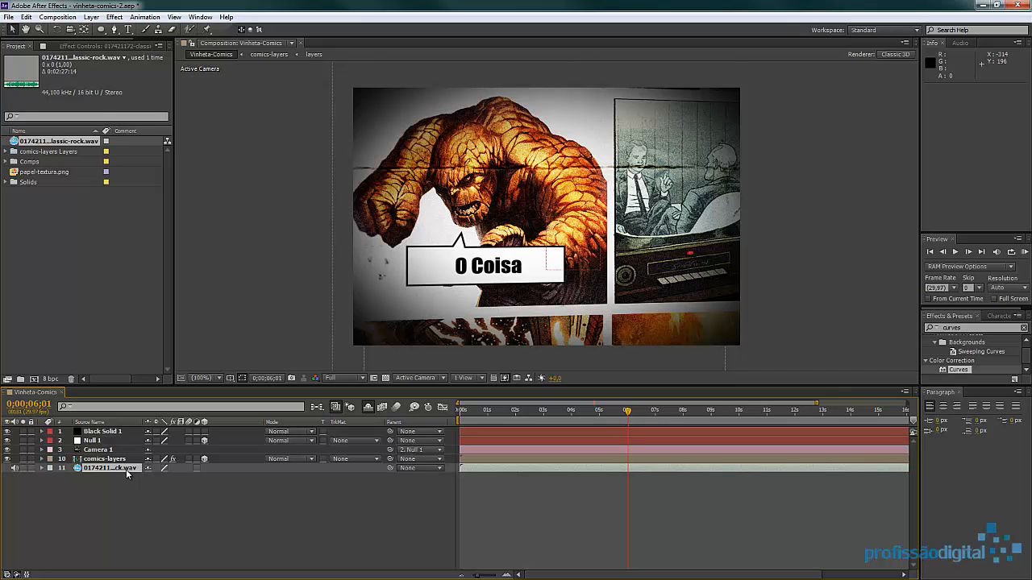
Display the classic-rock layer's audio waveform and shift the layer to an in point of -0;00;01;21, so the music starts at the composition's beginning
click(43, 468)
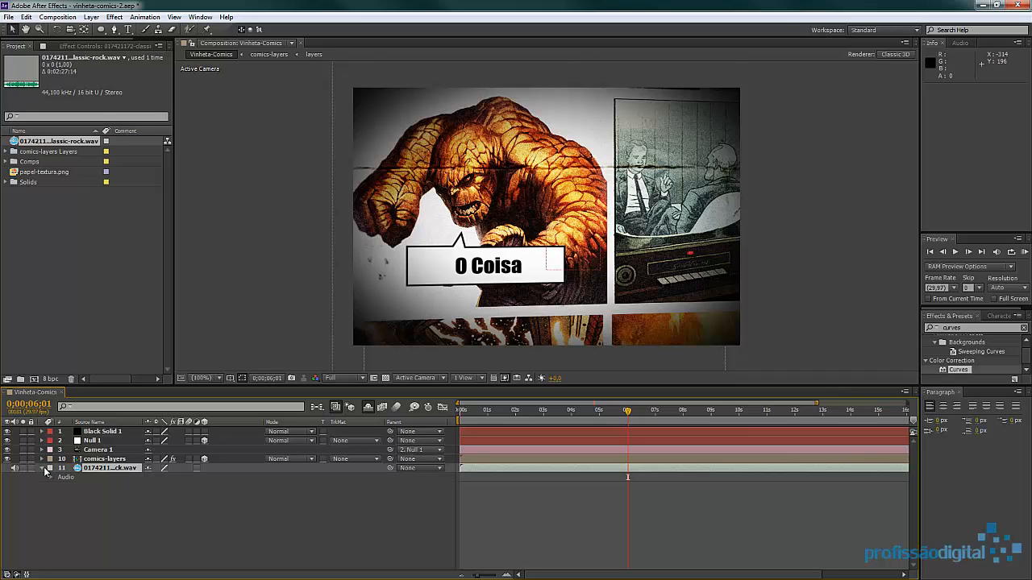
click(50, 477)
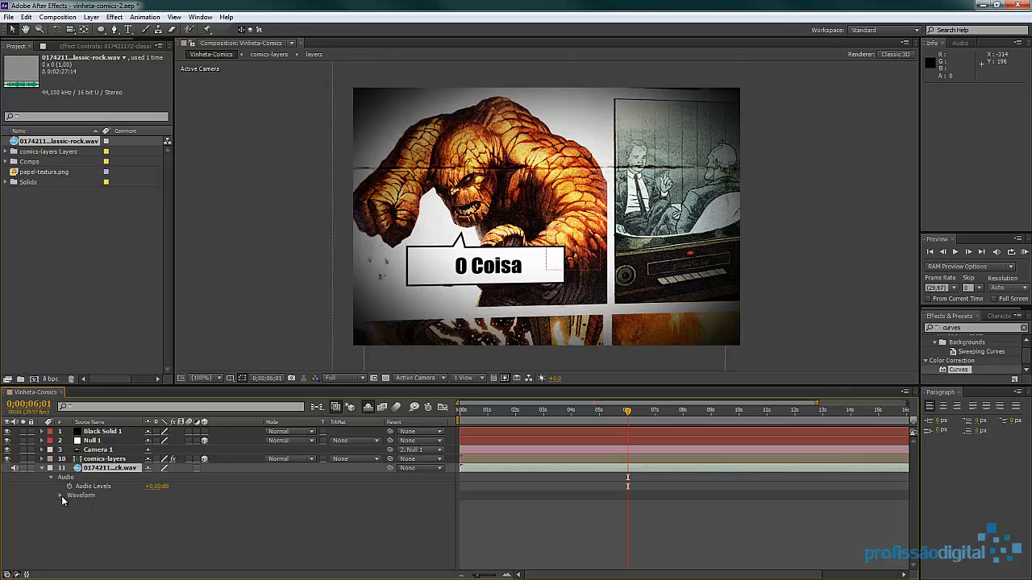
click(61, 496)
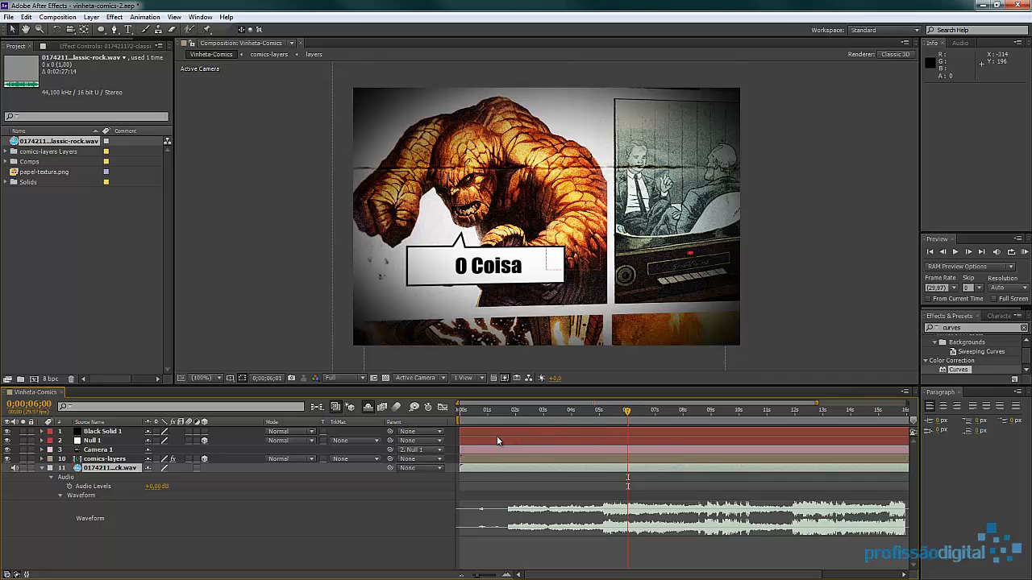
key(Home)
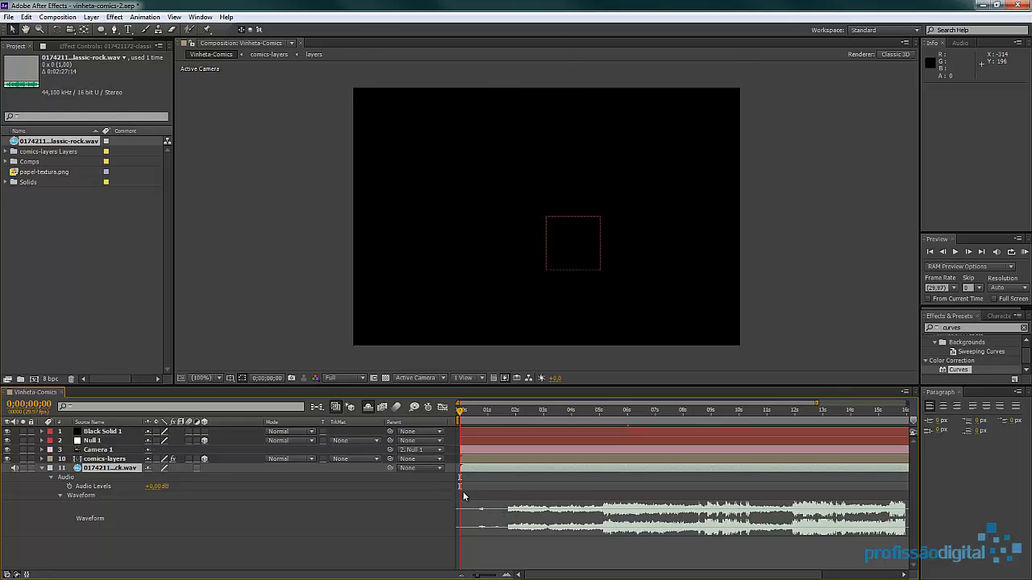
drag(461, 411, 576, 411)
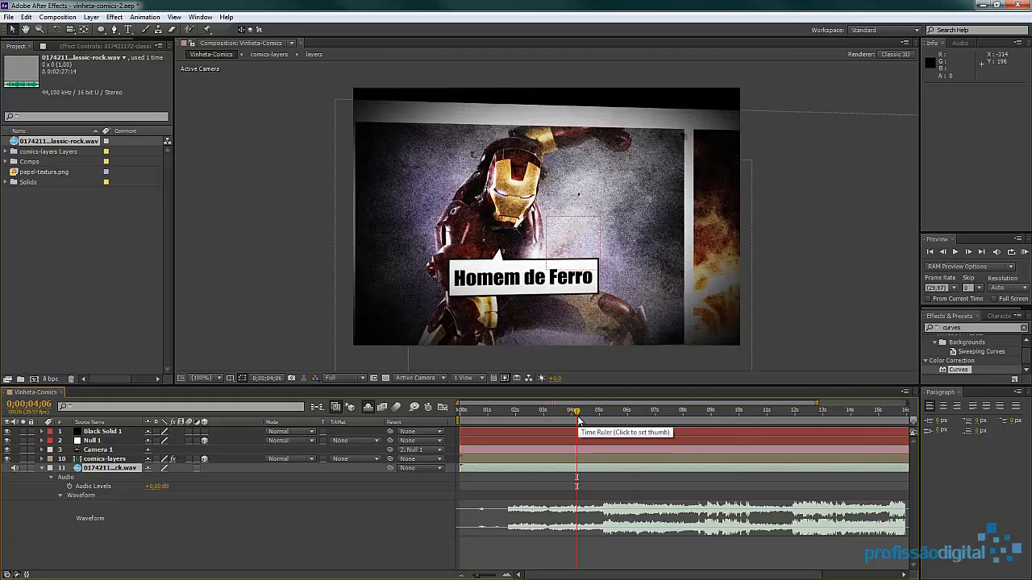
key(Home)
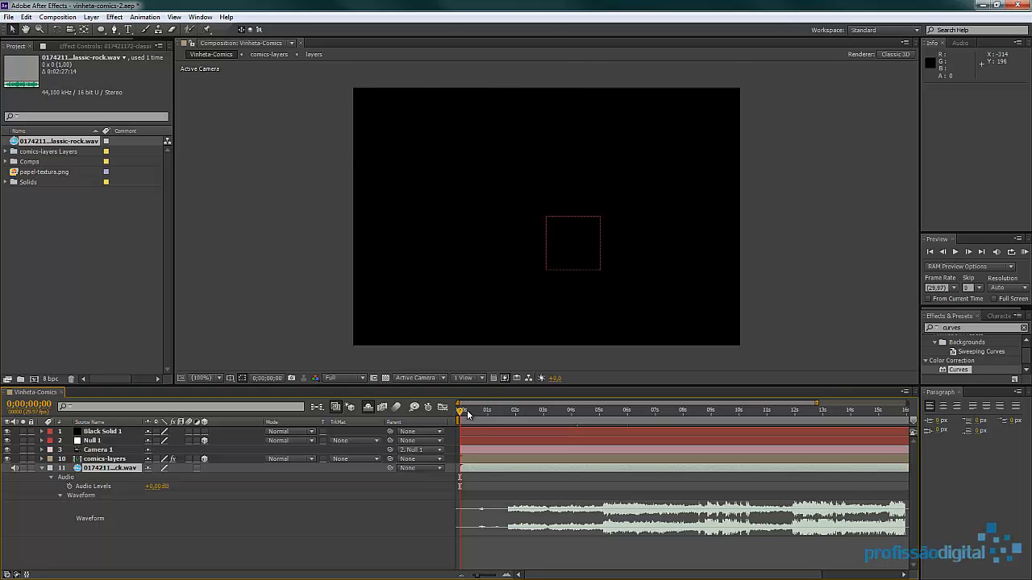
drag(566, 468, 519, 468)
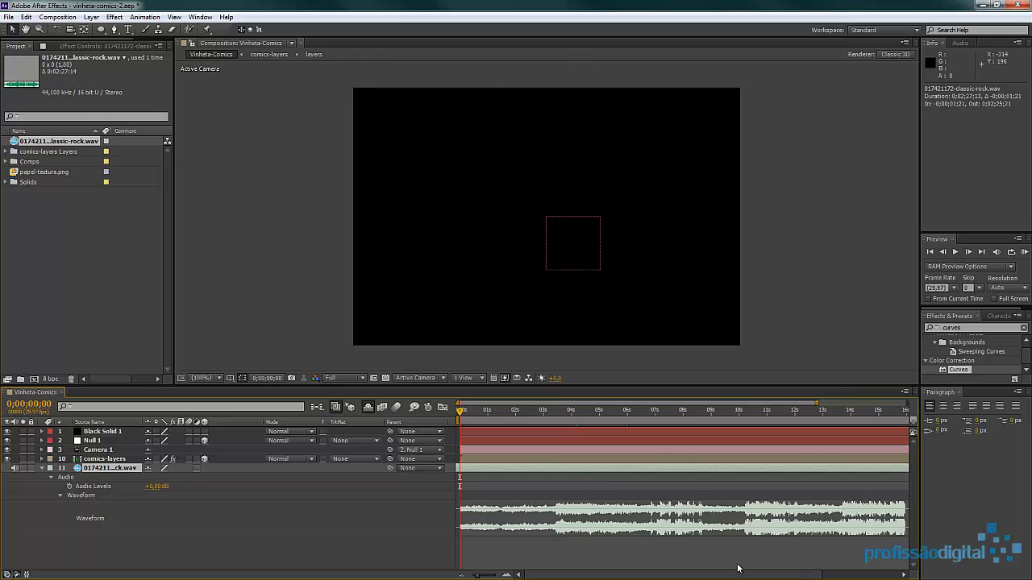
Lower the classic-rock layer's audio level to -10 dB and set an Audio Levels keyframe at 0;00;14;10
click(961, 396)
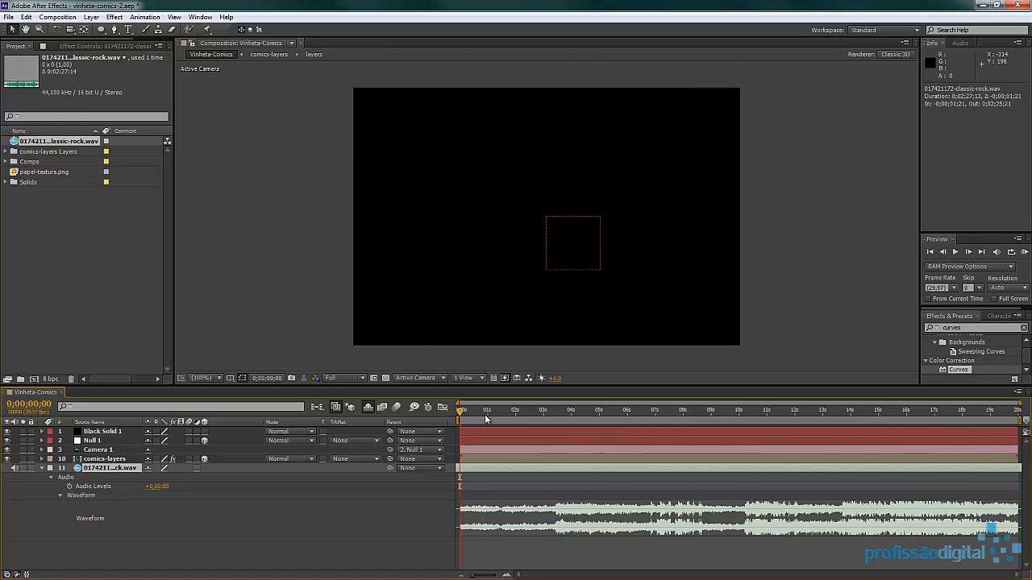
drag(459, 412, 860, 420)
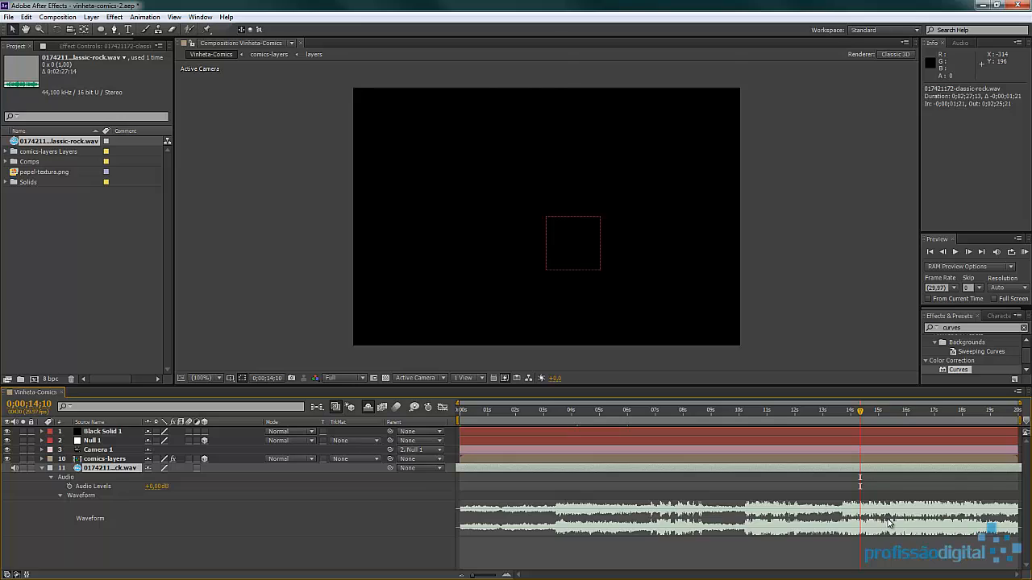
click(156, 486)
text(10)
key(Return)
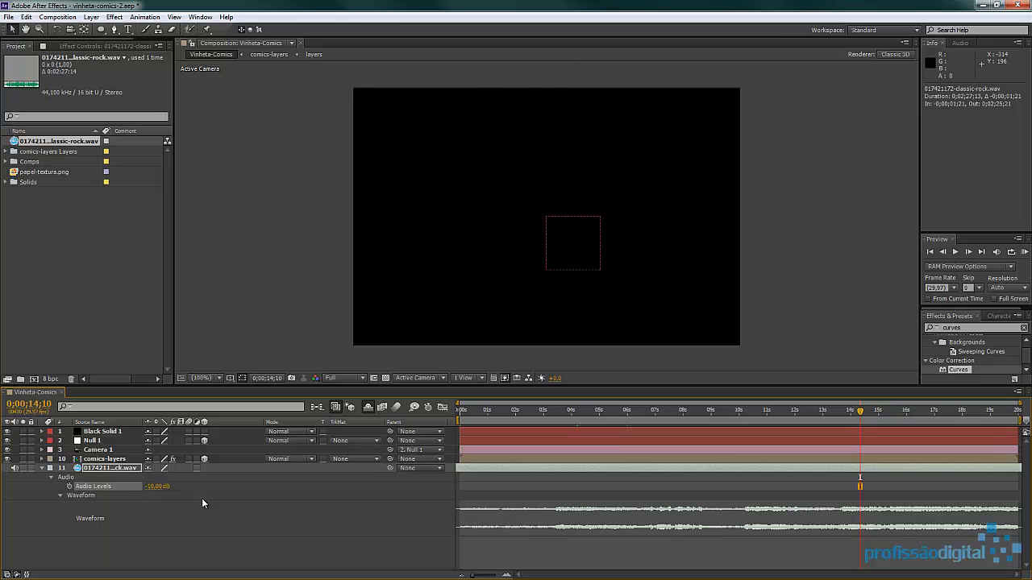
click(69, 486)
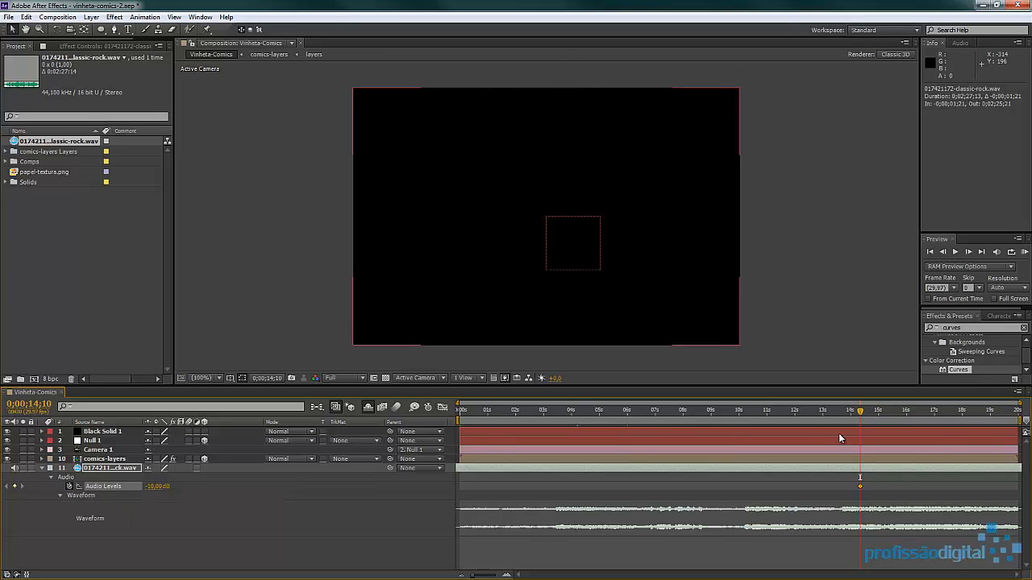
Fade the music out with an Audio Levels keyframe of -44 dB at 0;00;14;26 and collapse the layer's properties
drag(860, 415, 877, 416)
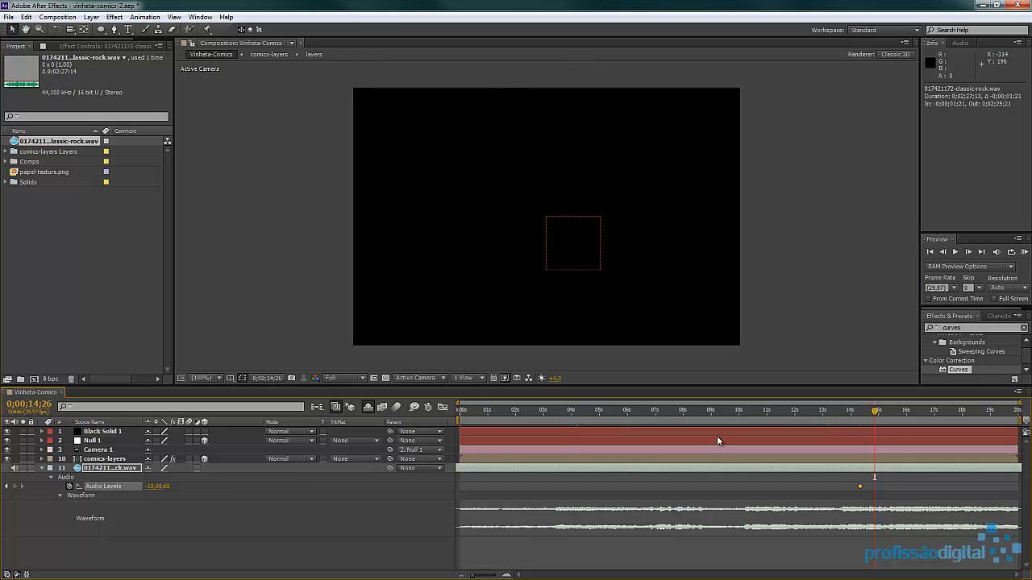
drag(126, 485, 1, 477)
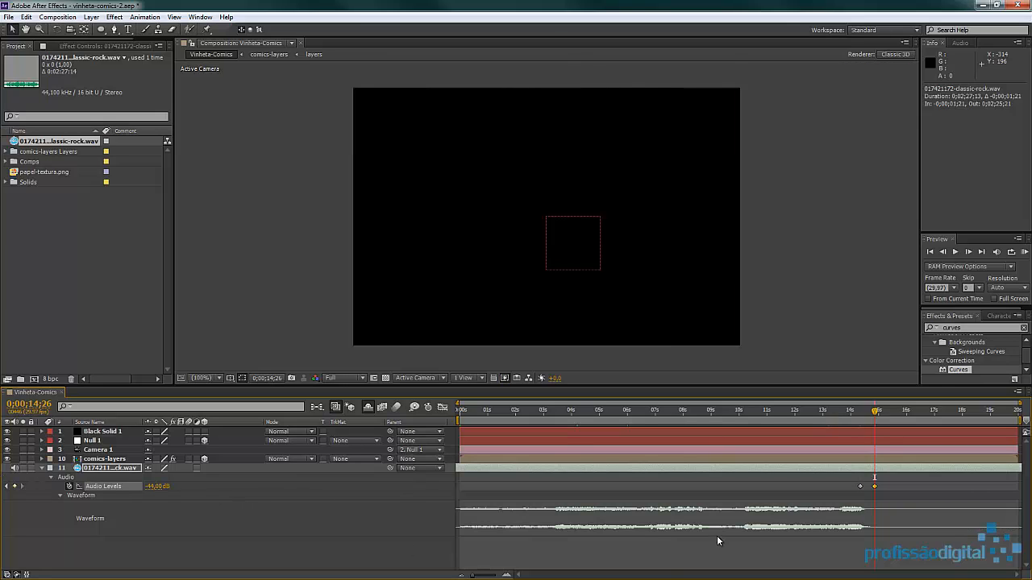
drag(876, 414, 876, 420)
key(Page_Down)
click(42, 469)
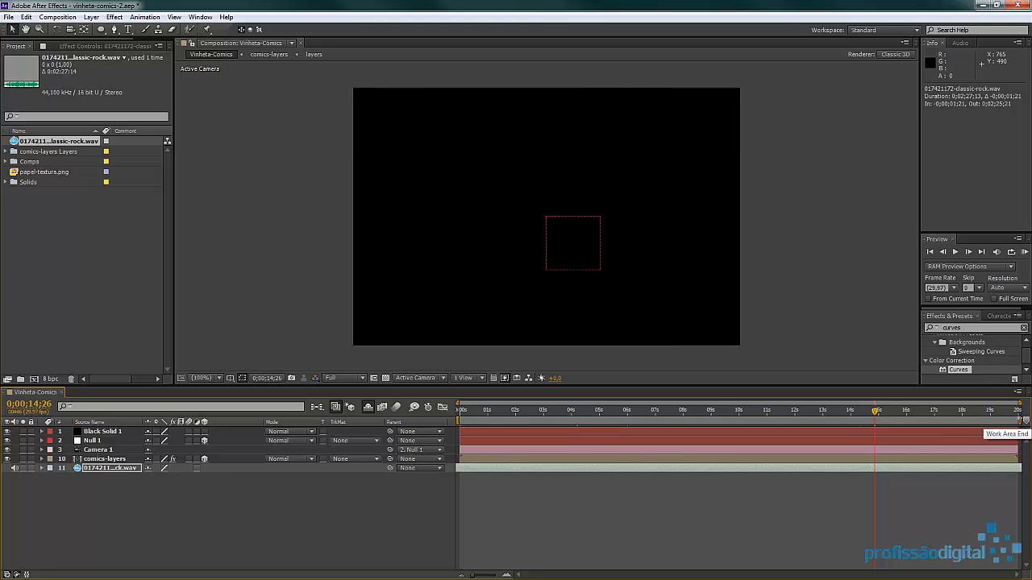
Trim the Vinheta-Comics composition to a work area ending at 0;00;15;00 and scrub back toward the start
drag(1019, 420, 878, 420)
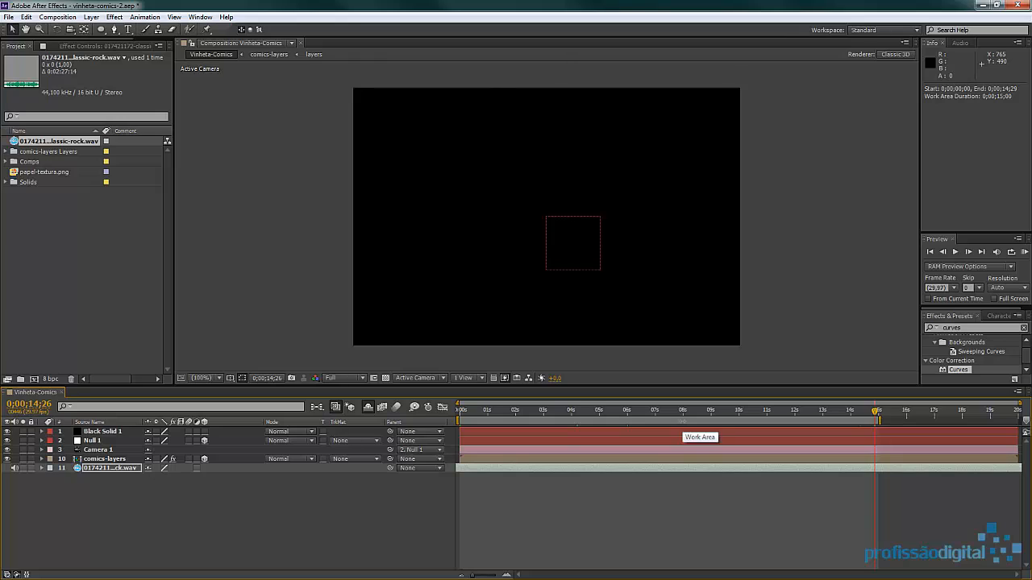
right_click(682, 421)
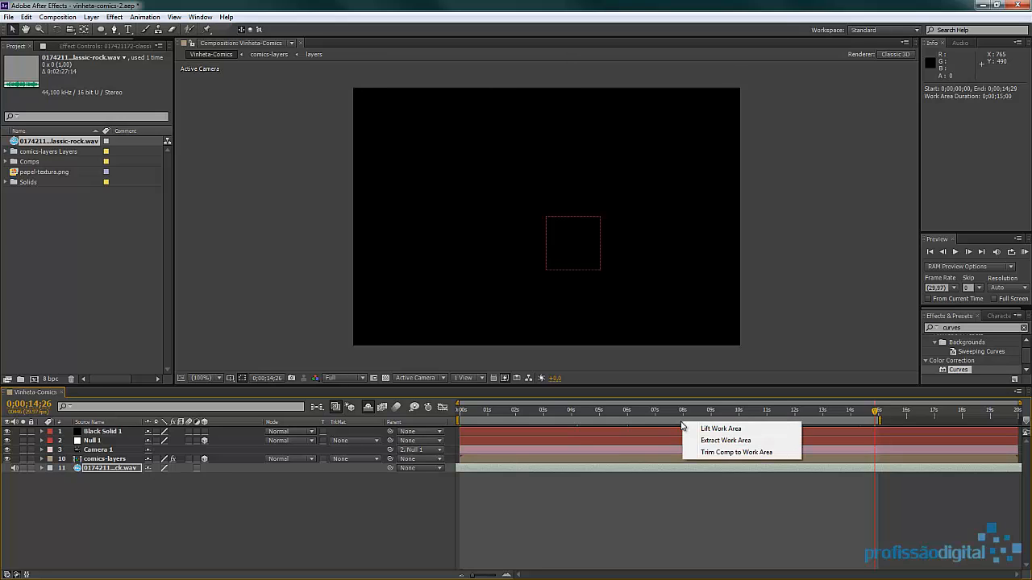
click(722, 453)
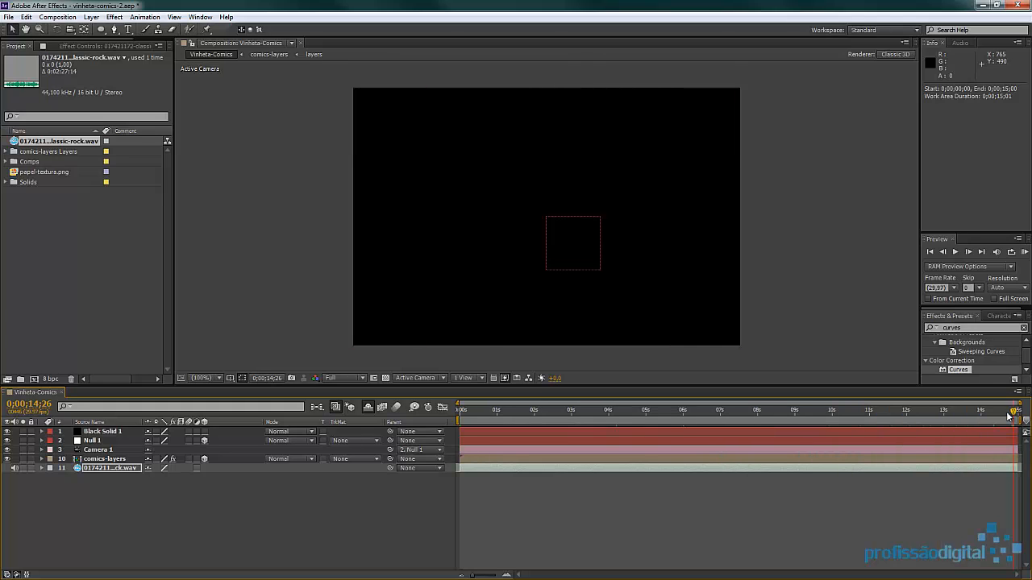
drag(1013, 411, 669, 411)
drag(593, 412, 455, 404)
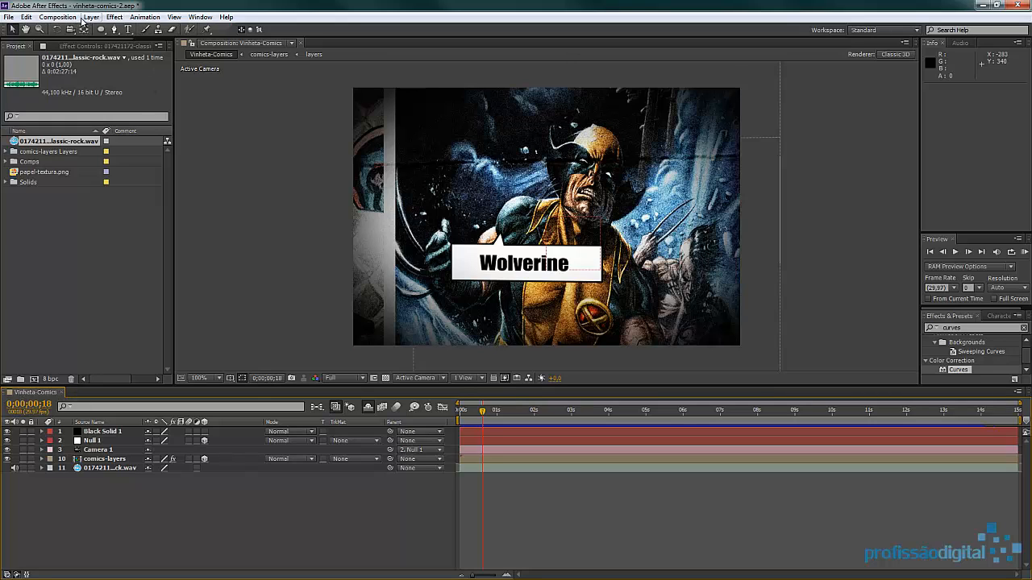
Add Vinheta-Comics to the render queue and set its output module format to H.264
click(64, 18)
click(85, 97)
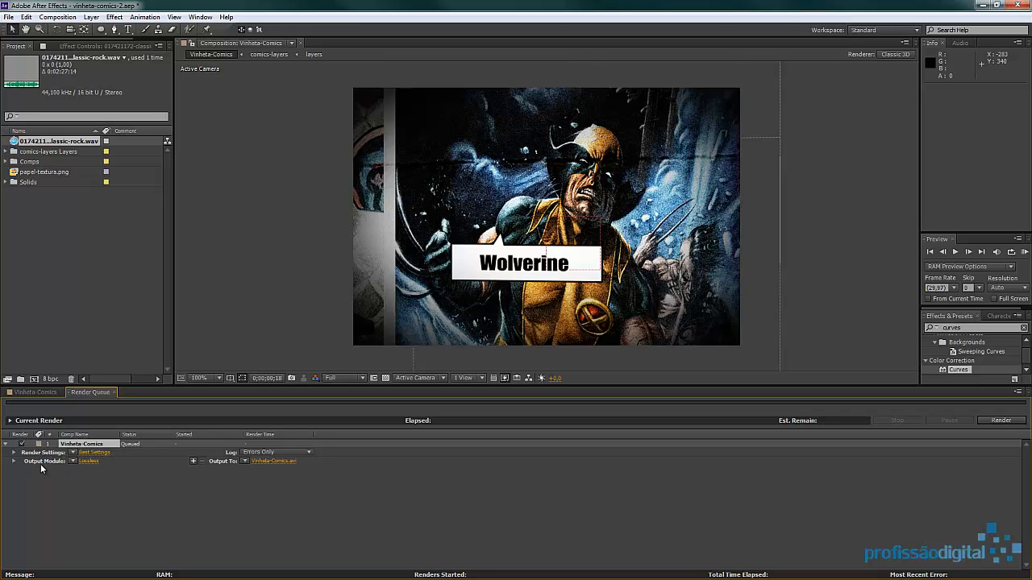
click(87, 461)
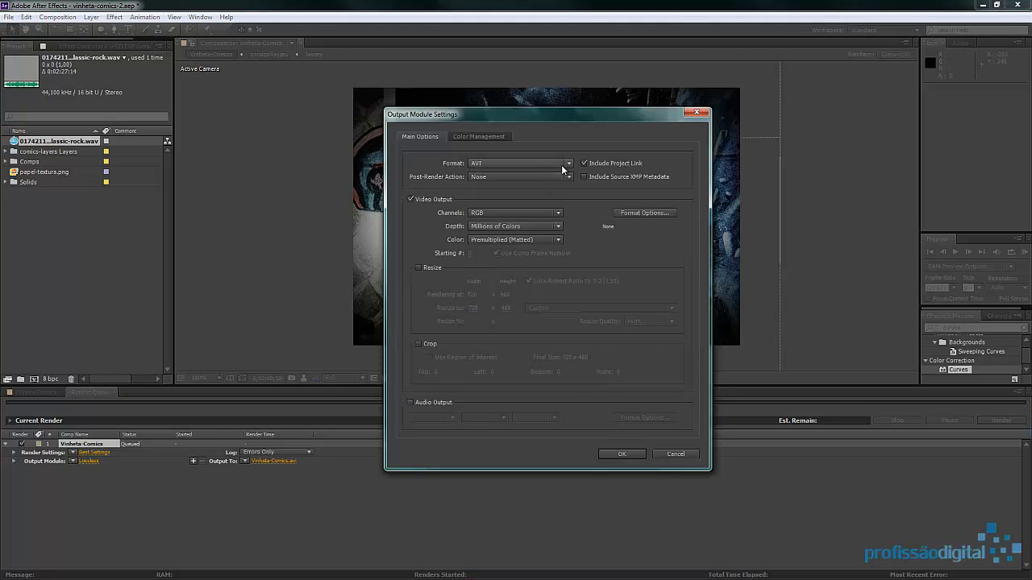
click(568, 166)
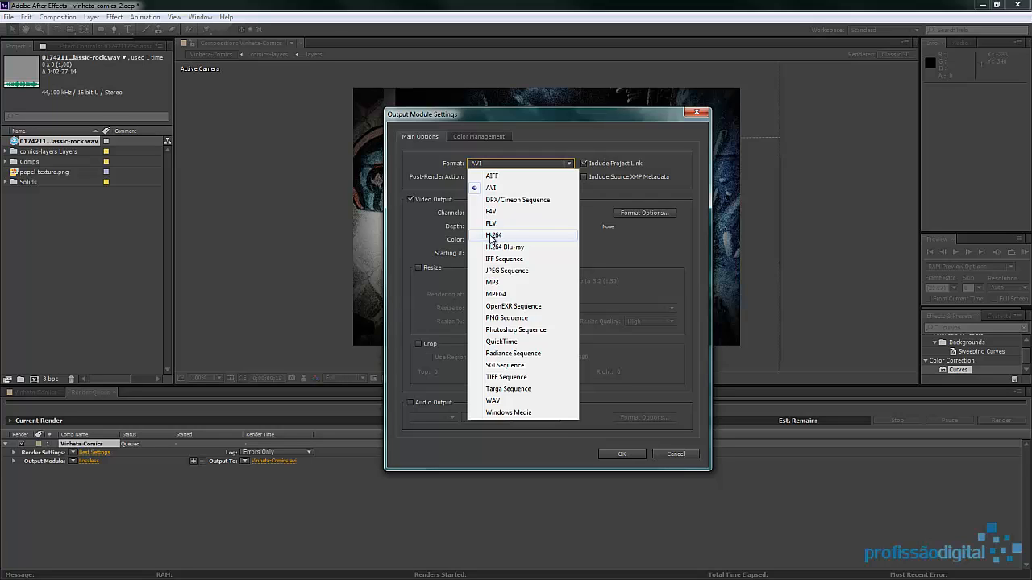
key(Escape)
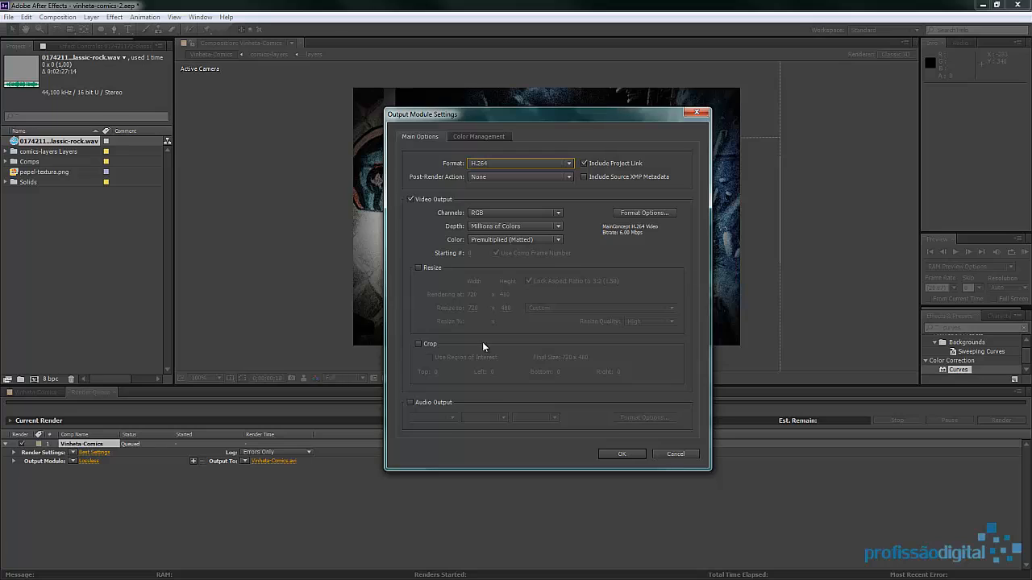
Enable audio output at 44,100 kHz stereo for the H.264 output module and accept the settings
click(426, 405)
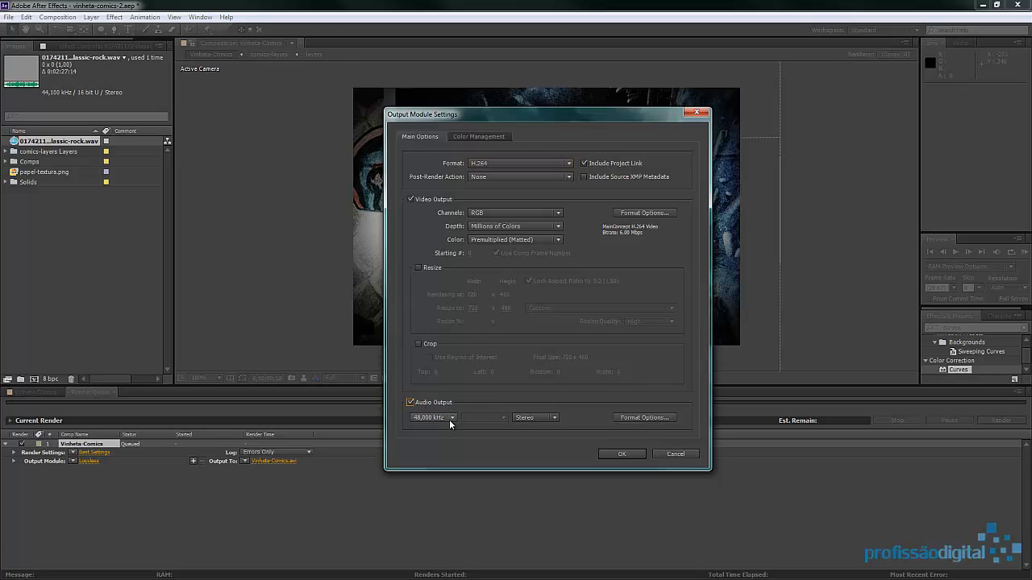
click(439, 418)
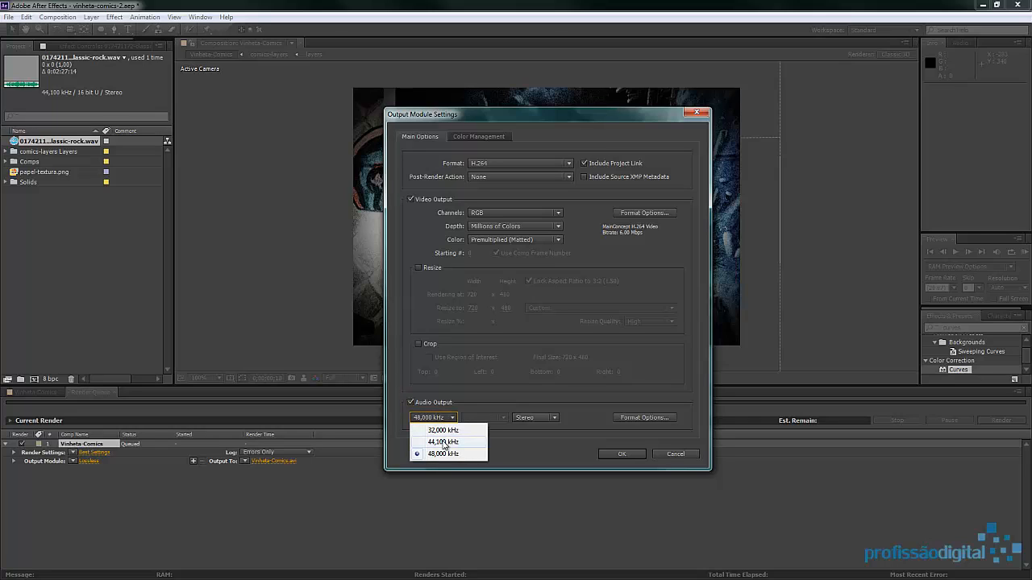
click(442, 442)
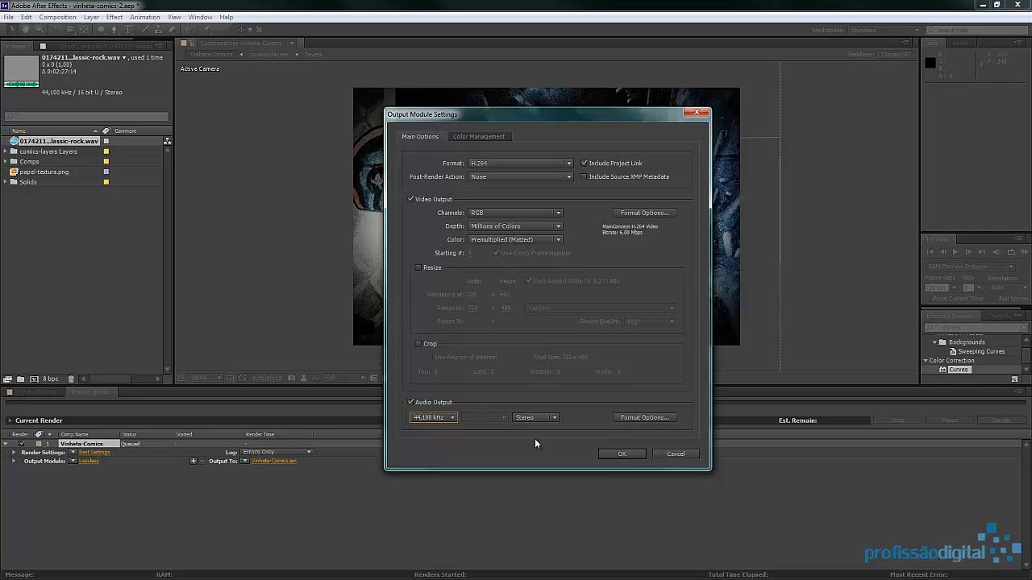
click(627, 453)
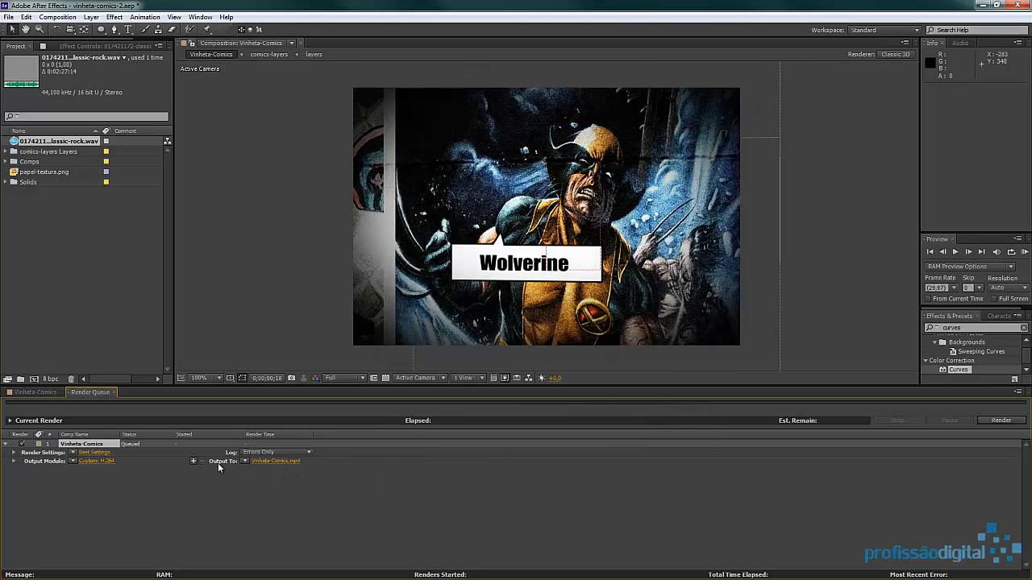
Name the output movie Vinheta-Comics-02, render it and close the render queue when it is done
click(265, 460)
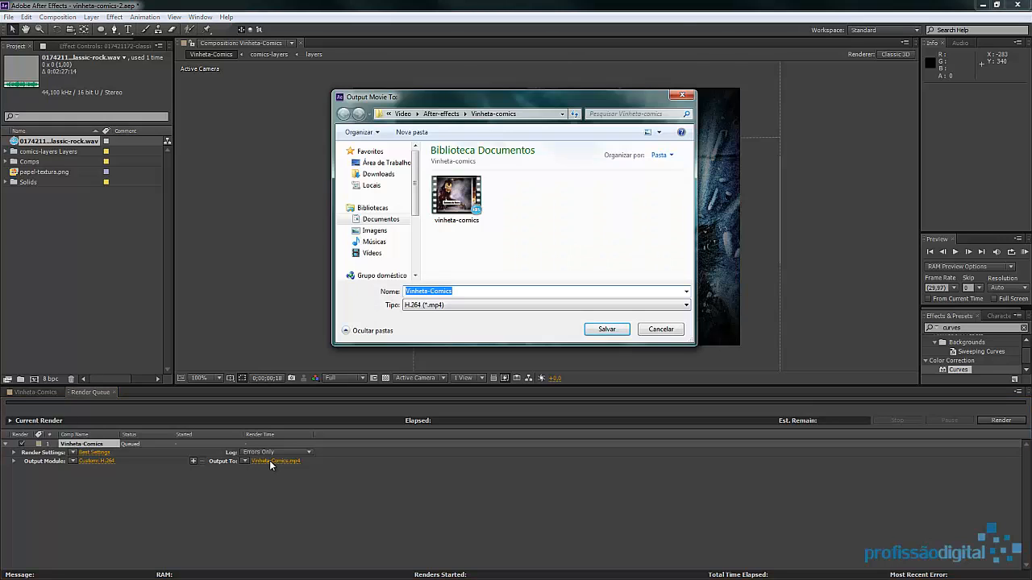
click(474, 291)
text(-02)
key(Return)
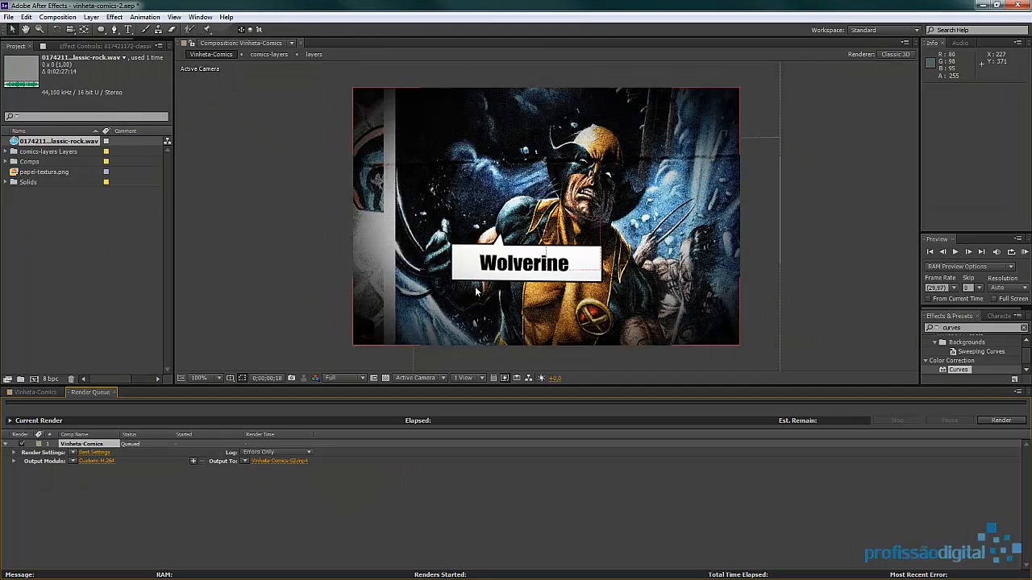
click(998, 422)
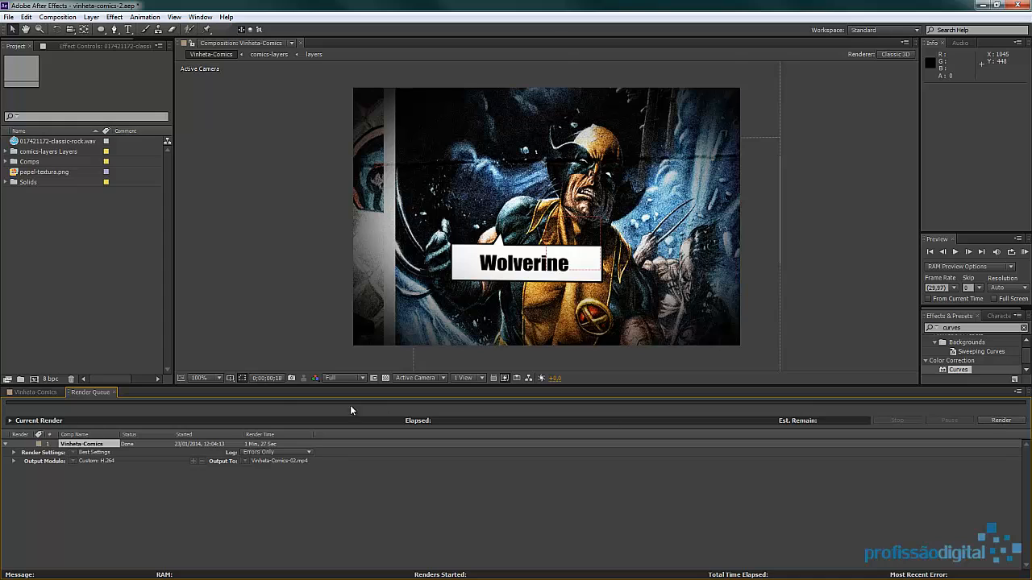
click(112, 393)
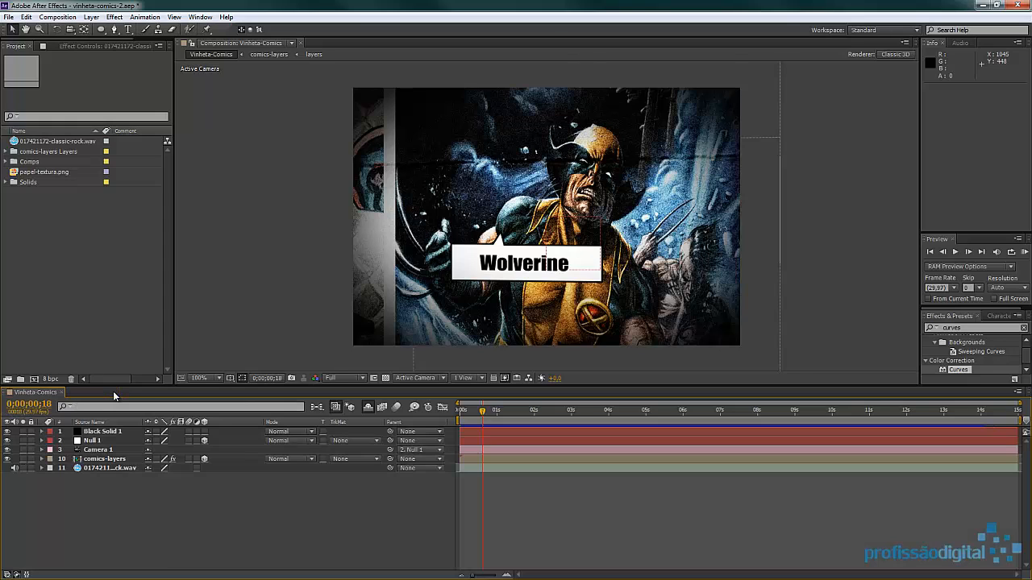